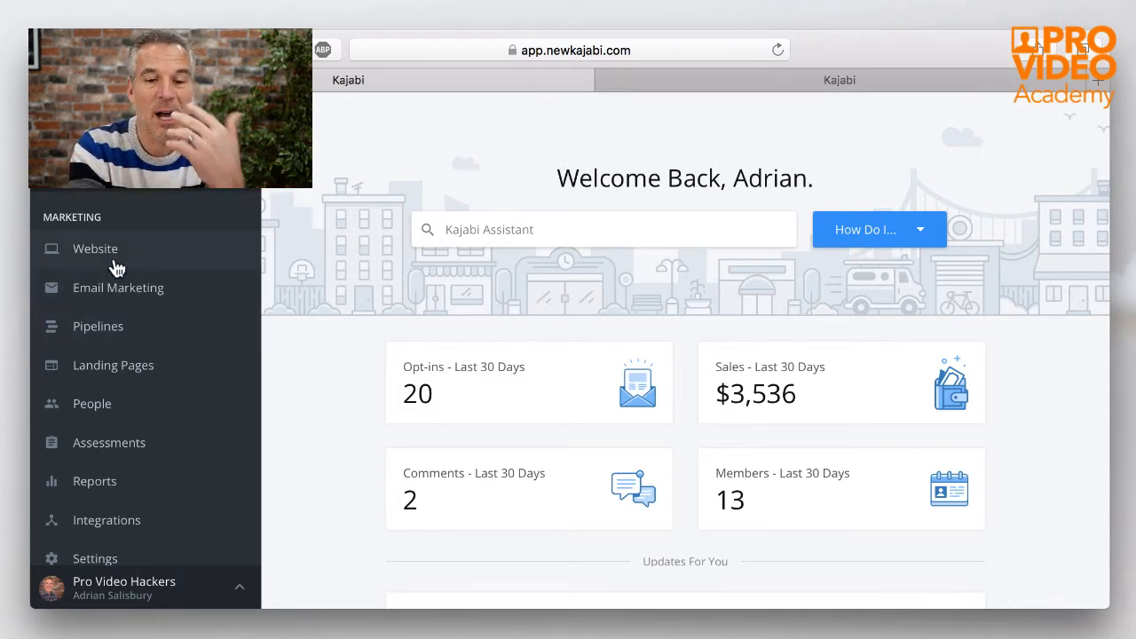
Step: Open the live Premier Site theme from the website section for customization
{"action": "scroll", "coordinate": [115, 266], "scroll_direction": "down", "scroll_amount": 3}
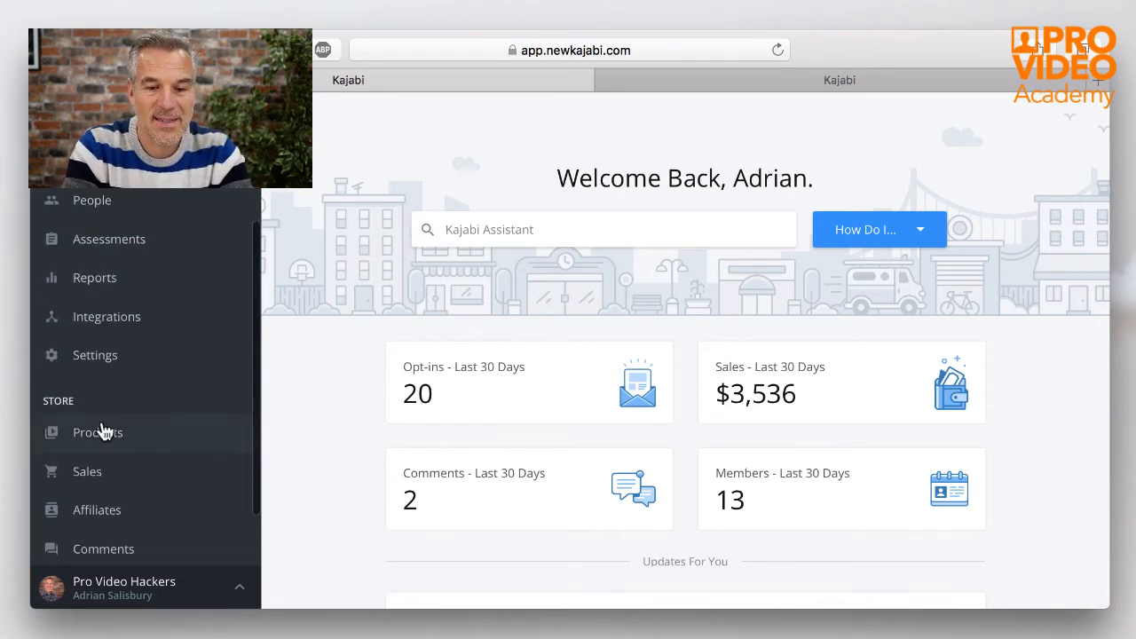
{"action": "scroll", "coordinate": [106, 436], "scroll_direction": "up", "scroll_amount": 3}
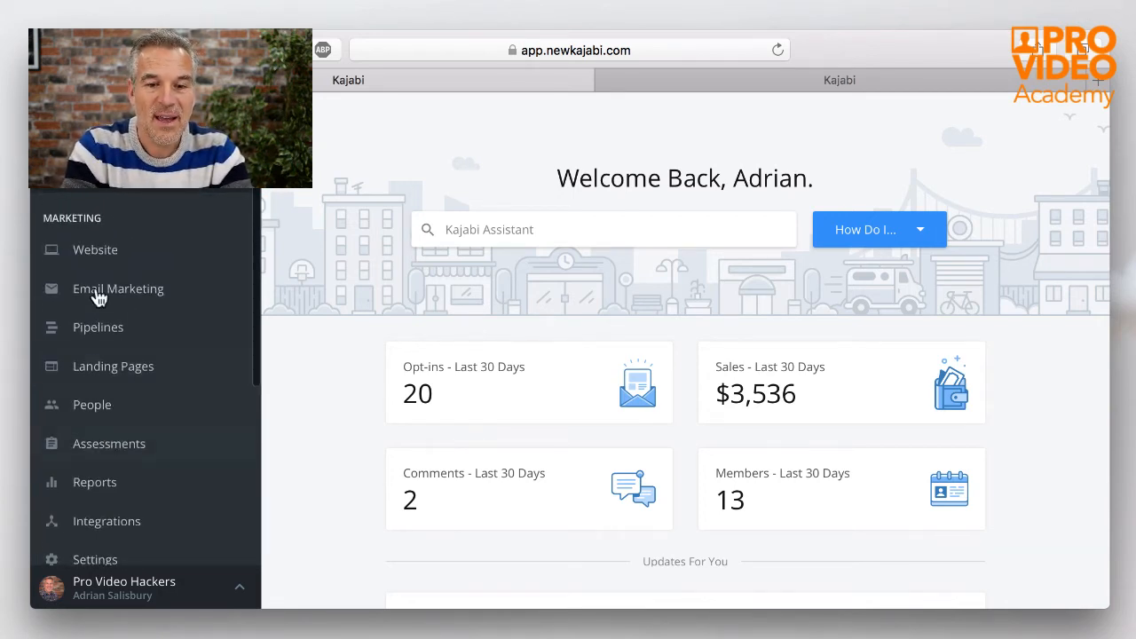
{"action": "left_click", "coordinate": [105, 255]}
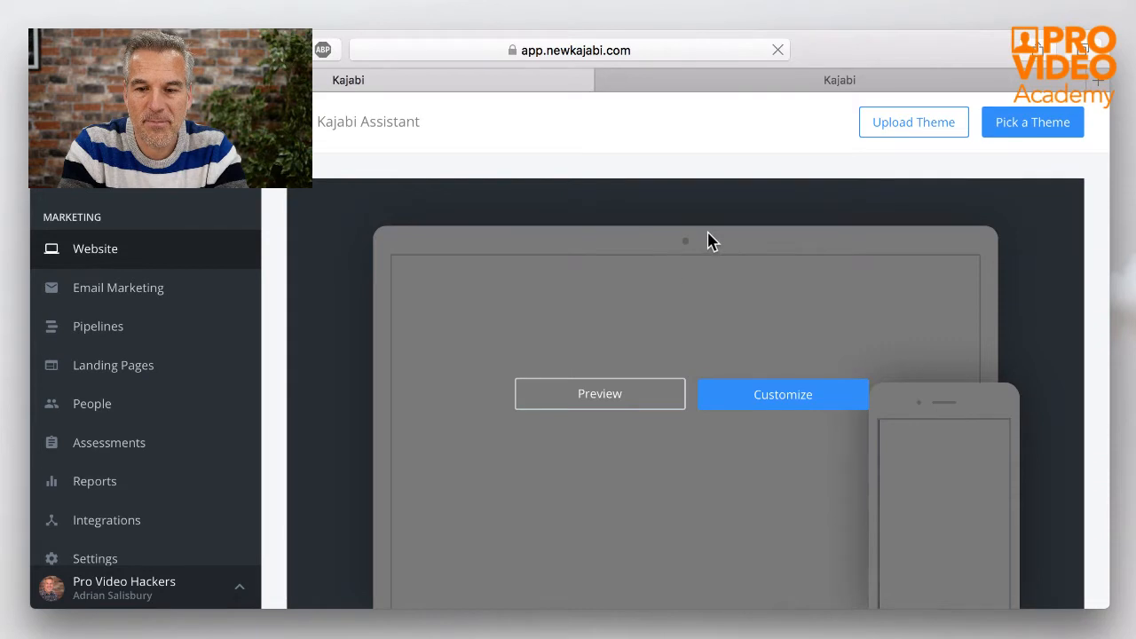
{"action": "scroll", "coordinate": [707, 468], "scroll_direction": "down", "scroll_amount": 3}
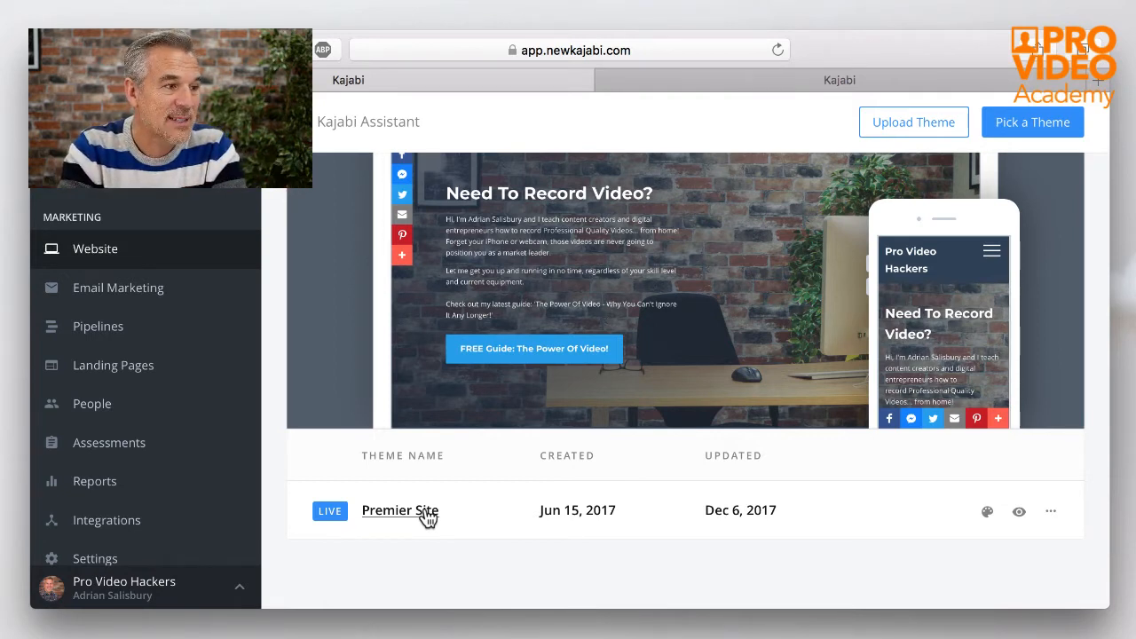
{"action": "left_click", "coordinate": [427, 517]}
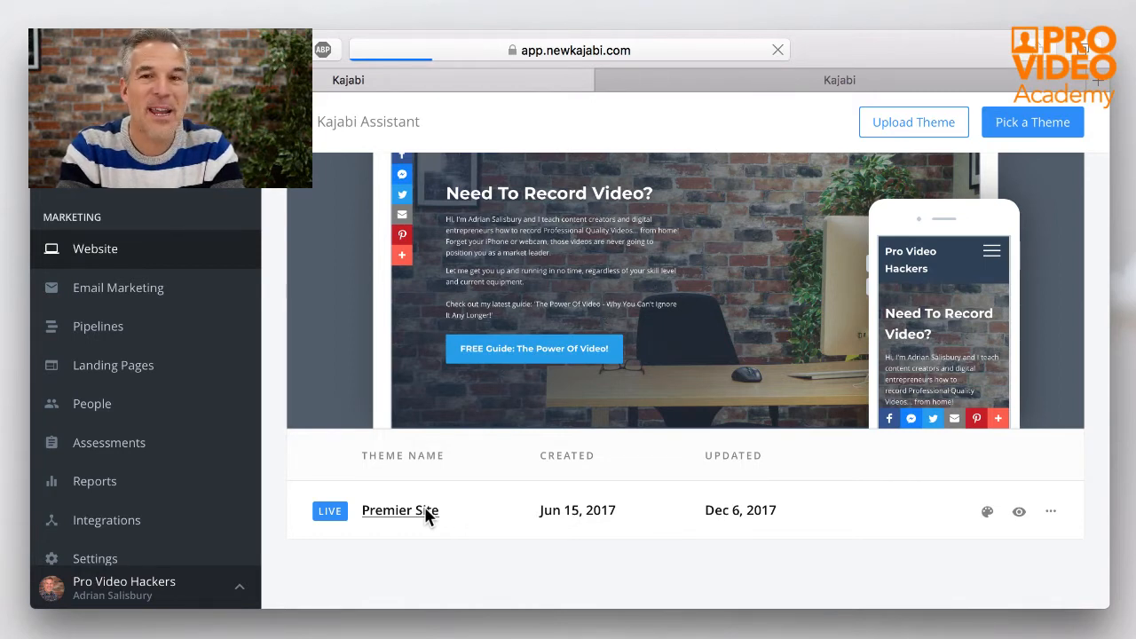
{"action": "left_click", "coordinate": [427, 513]}
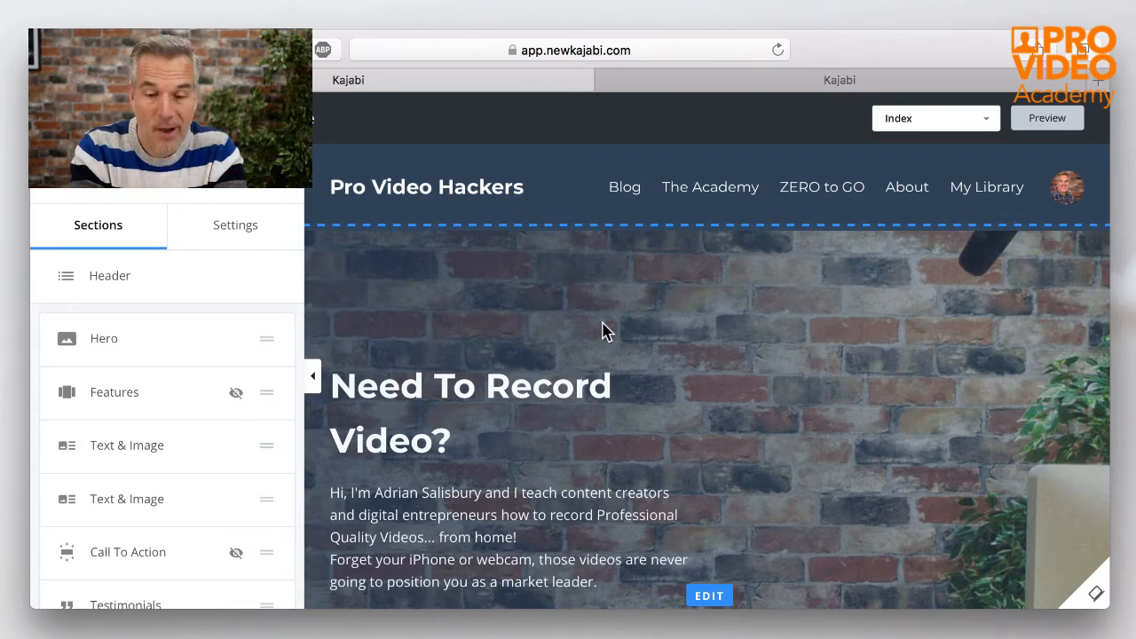
Step: Review the Index page's content and its list of sections in the theme editor
{"action": "scroll", "coordinate": [602, 331], "scroll_direction": "down", "scroll_amount": 5}
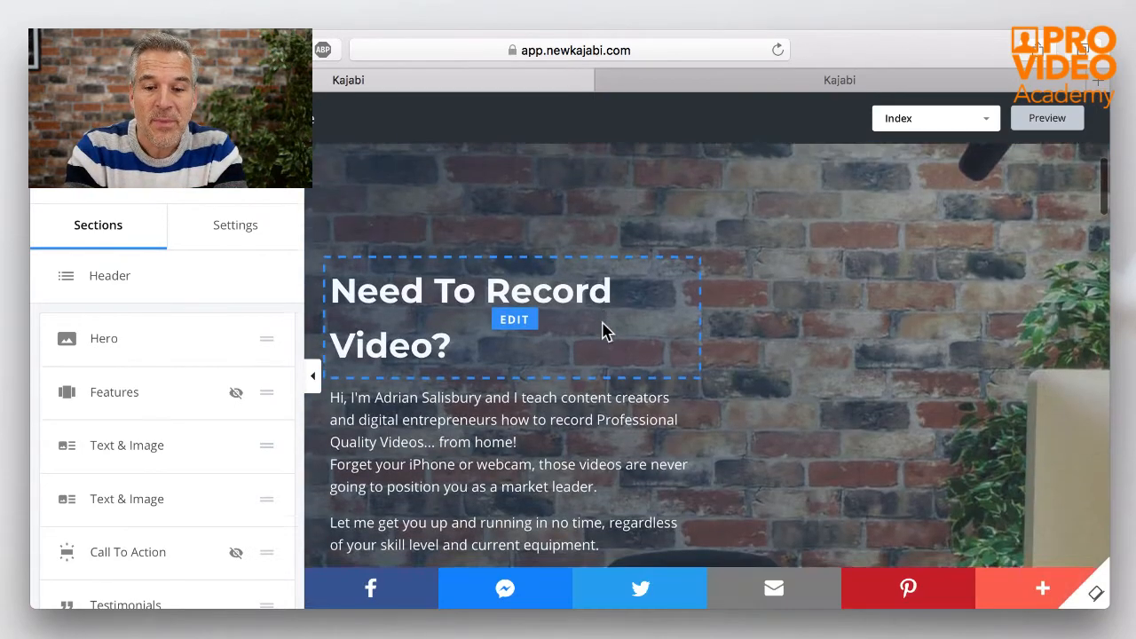
{"action": "scroll", "coordinate": [602, 323], "scroll_direction": "down", "scroll_amount": 15}
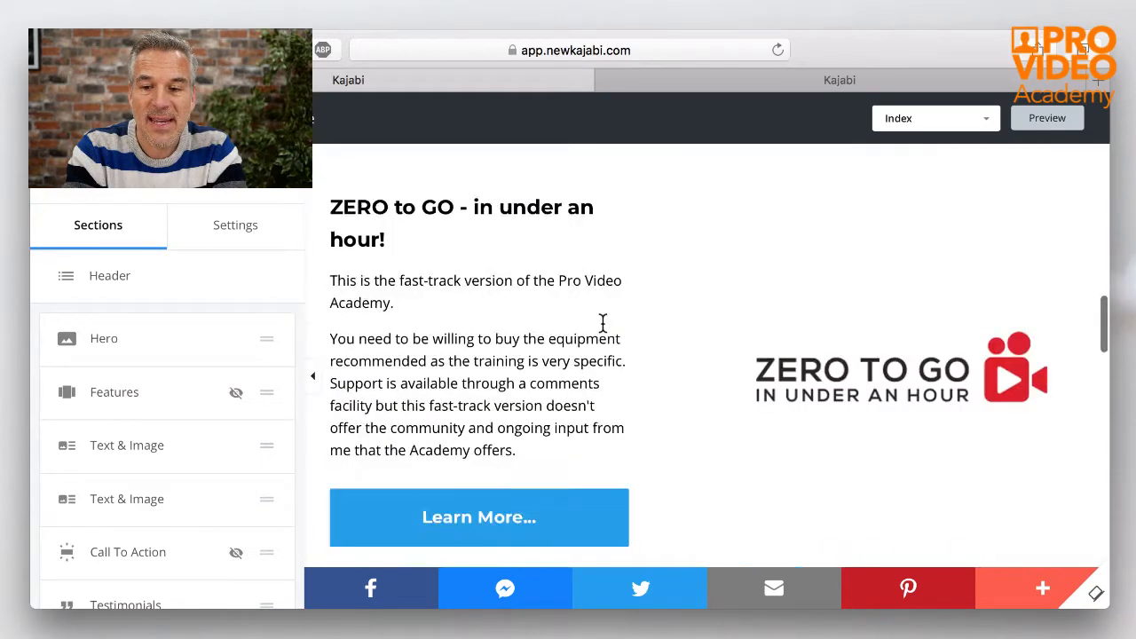
{"action": "scroll", "coordinate": [602, 323], "scroll_direction": "down", "scroll_amount": 15}
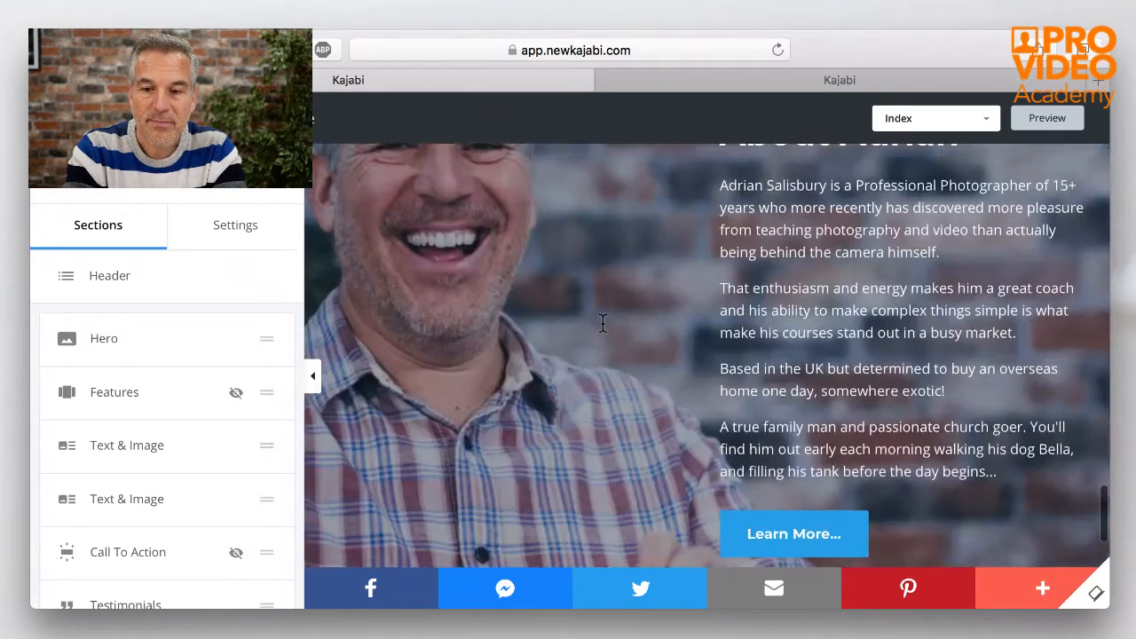
{"action": "scroll", "coordinate": [602, 323], "scroll_direction": "up", "scroll_amount": 20}
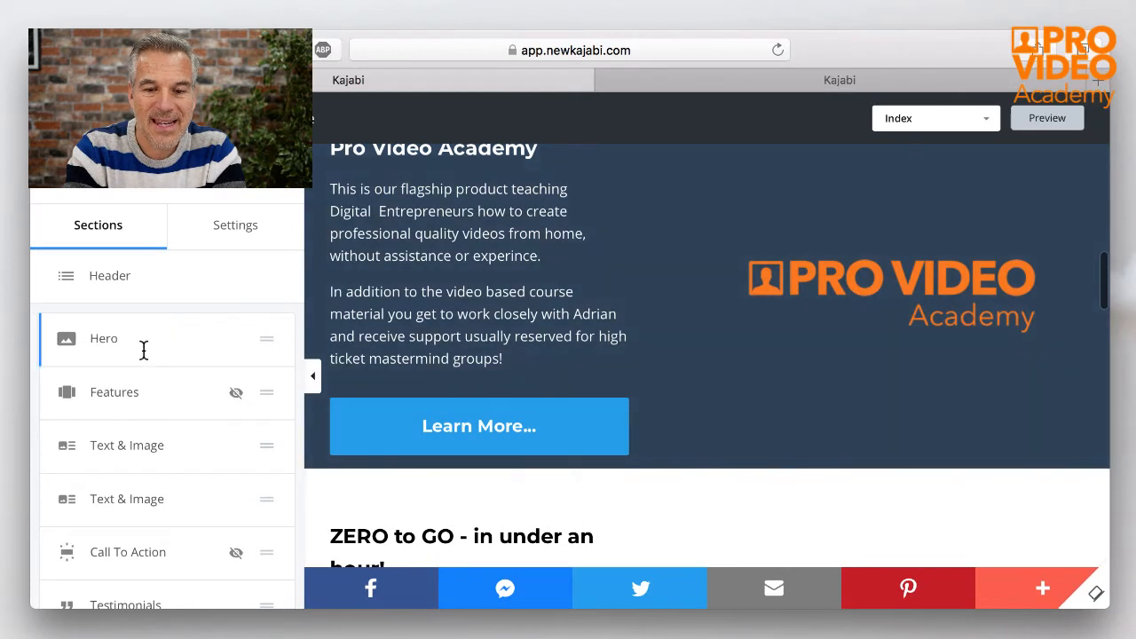
{"action": "scroll", "coordinate": [142, 352], "scroll_direction": "down", "scroll_amount": 5}
{"action": "scroll", "coordinate": [142, 355], "scroll_direction": "up", "scroll_amount": 5}
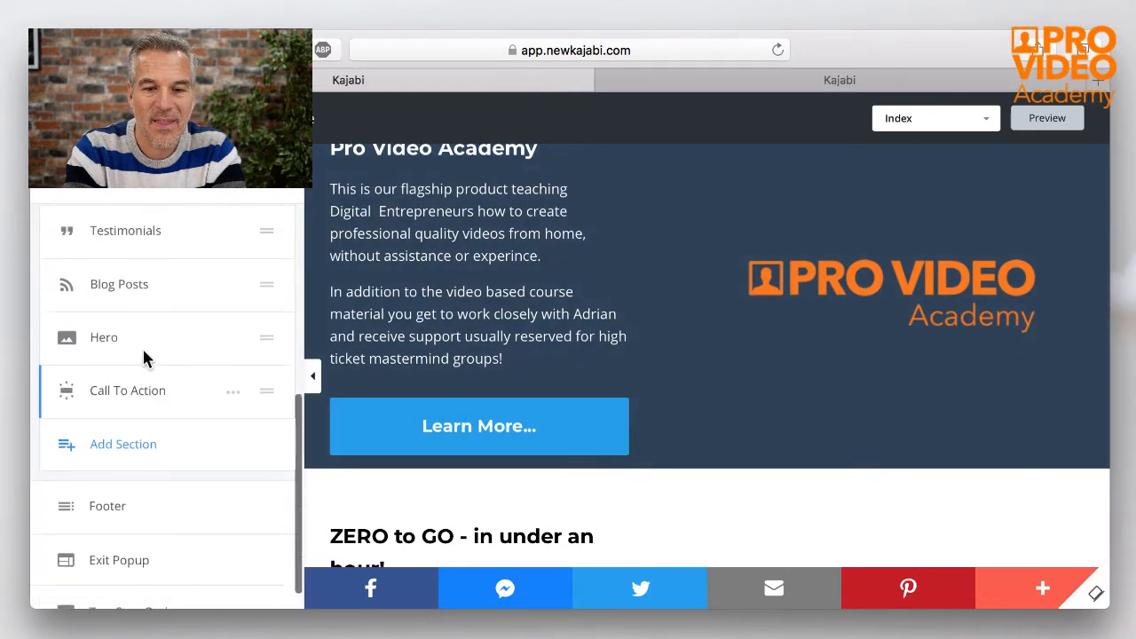
{"action": "scroll", "coordinate": [145, 357], "scroll_direction": "up", "scroll_amount": 5}
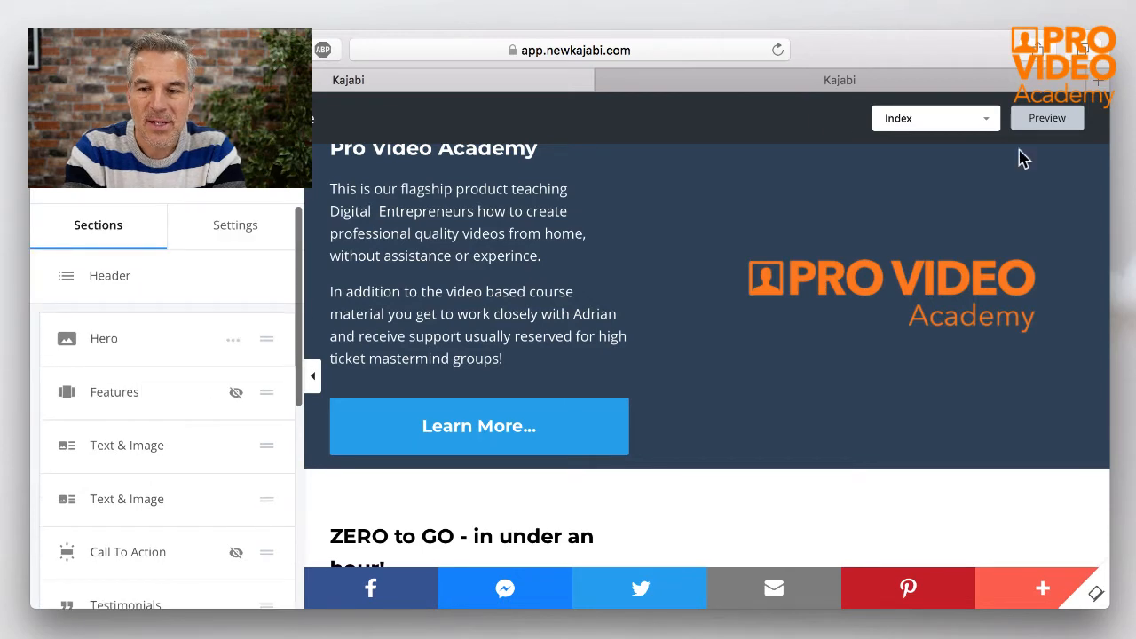
Step: Close the spare Pipelines browser page and open a preview of the website's Index page
{"action": "left_click", "coordinate": [943, 85]}
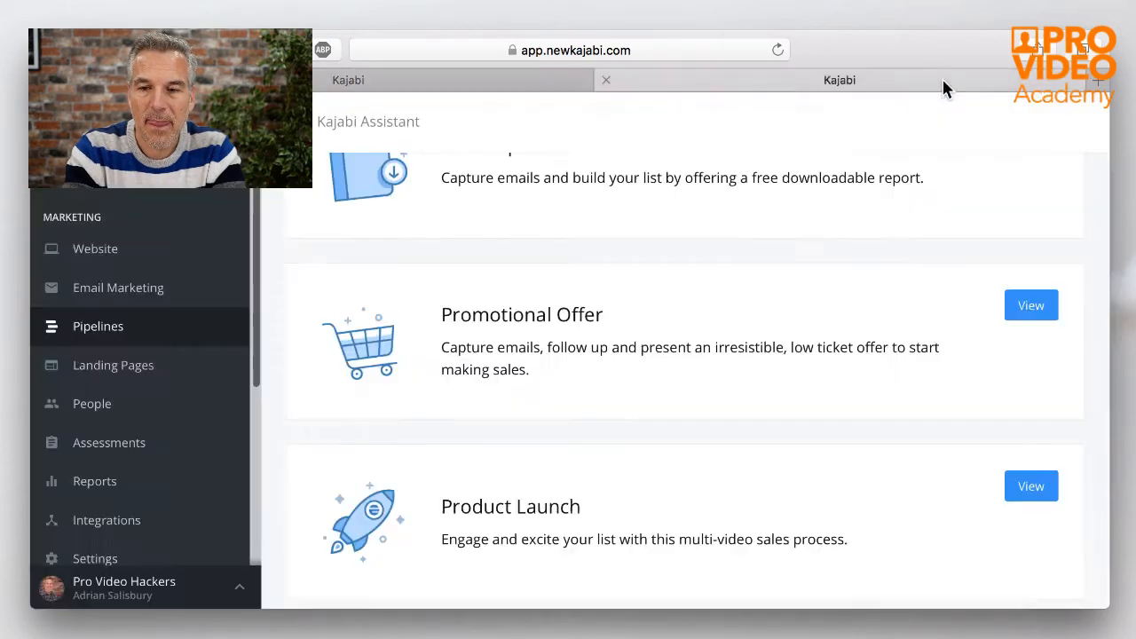
{"action": "left_click", "coordinate": [606, 82]}
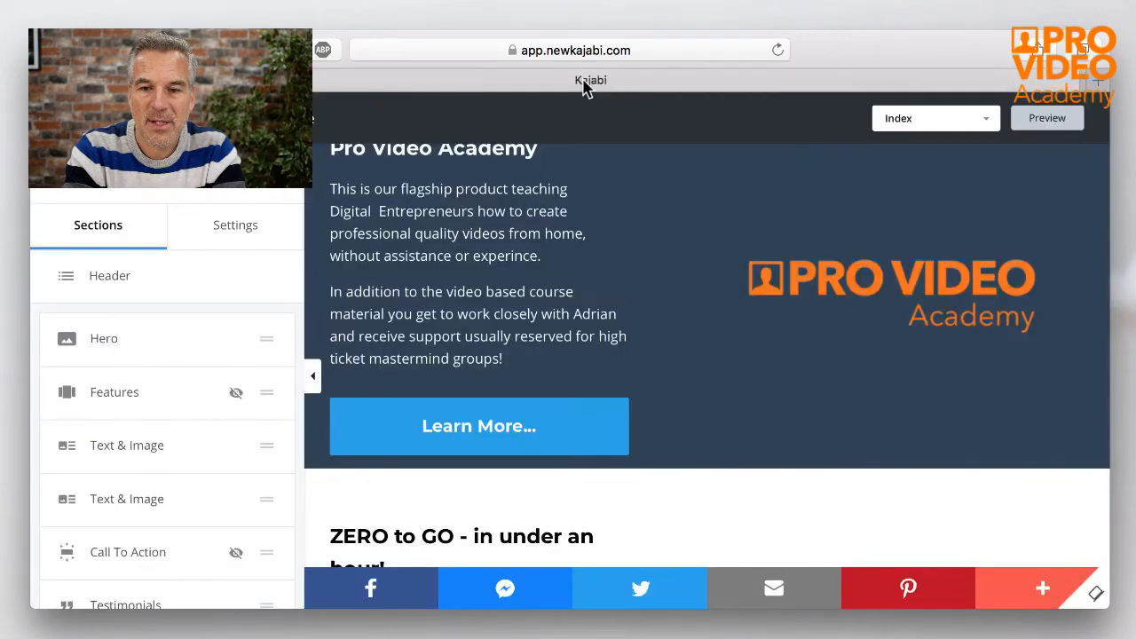
{"action": "left_click", "coordinate": [1034, 127]}
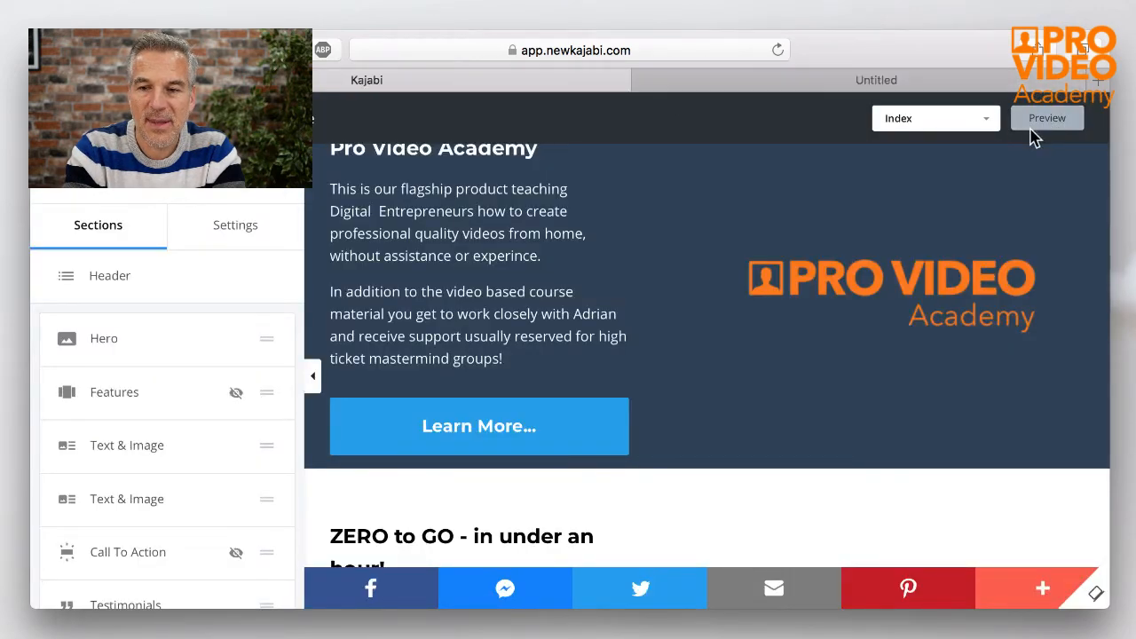
{"action": "left_click", "coordinate": [877, 82]}
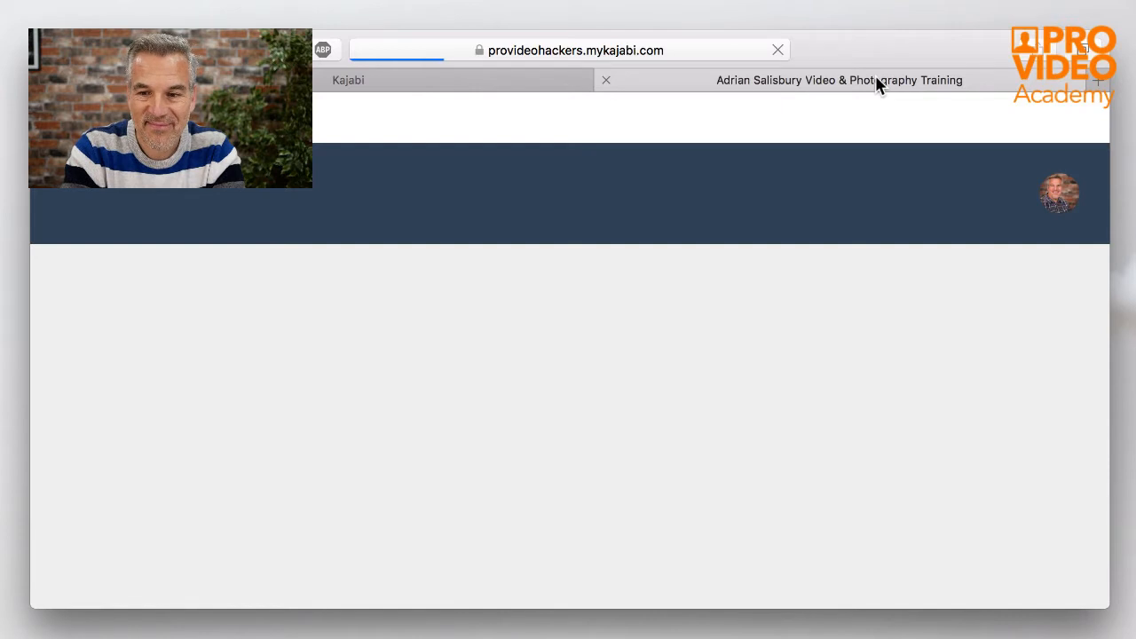
{"action": "scroll", "coordinate": [917, 383], "scroll_direction": "down", "scroll_amount": 1}
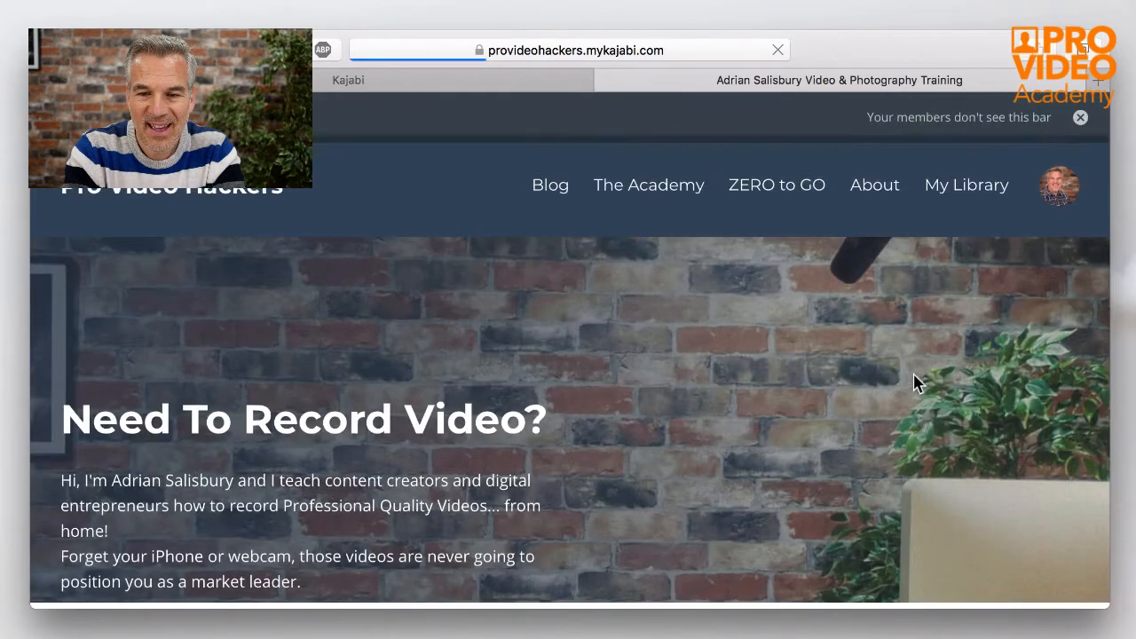
{"action": "scroll", "coordinate": [917, 384], "scroll_direction": "up", "scroll_amount": 1}
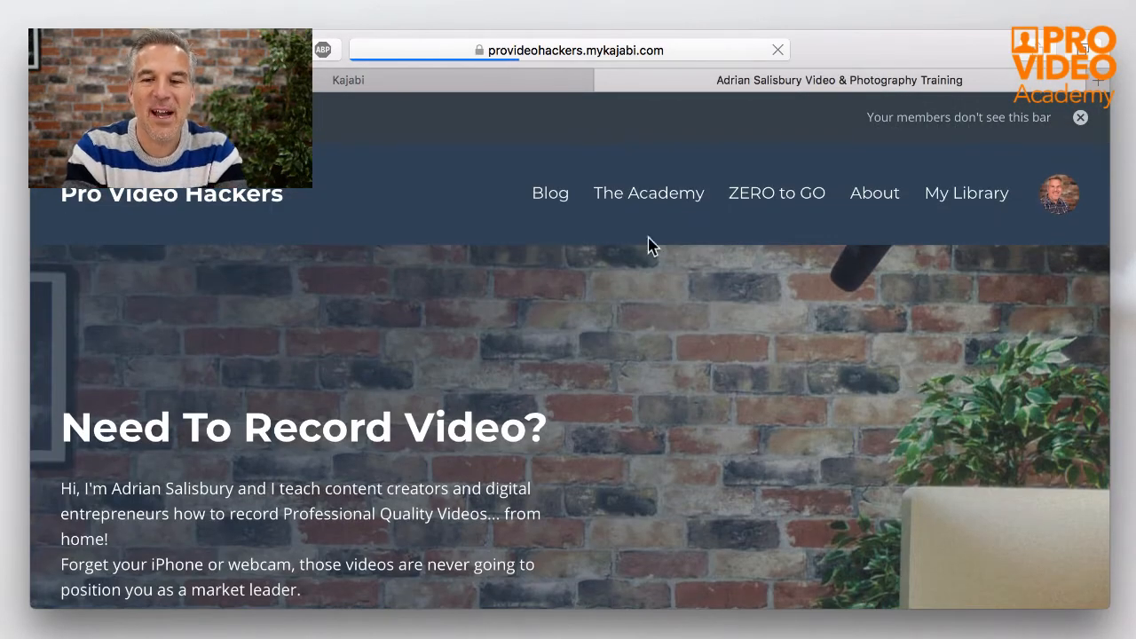
{"action": "left_click", "coordinate": [507, 85]}
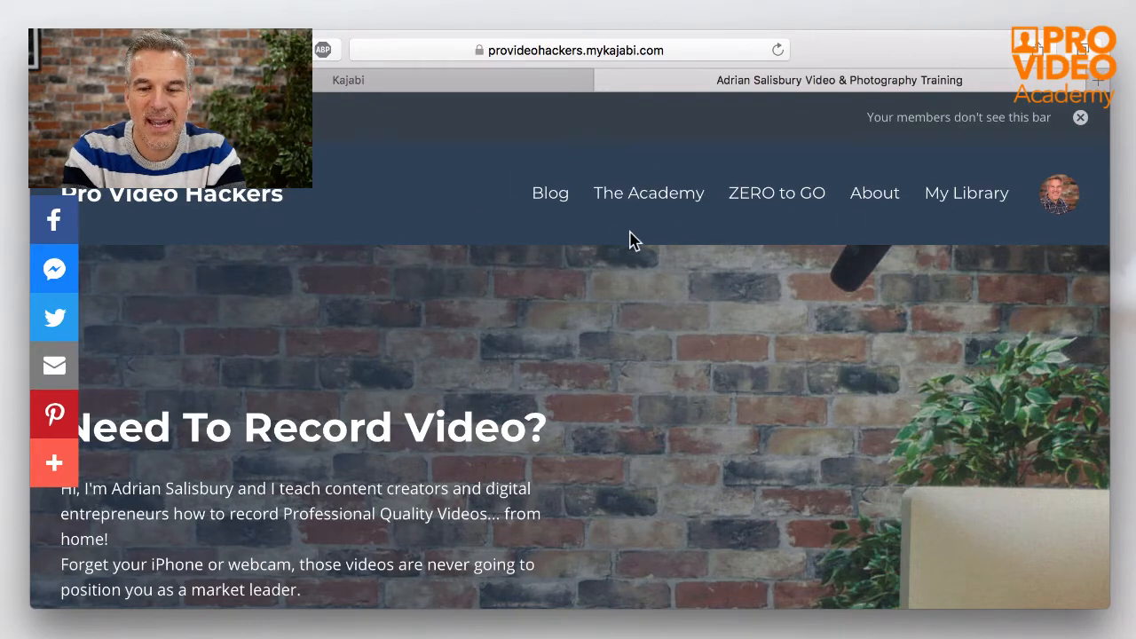
Step: Examine the previewed home page's hero area with the free guide offer and the Pro Video Academy and ZERO to GO sections
{"action": "scroll", "coordinate": [584, 306], "scroll_direction": "down", "scroll_amount": 5}
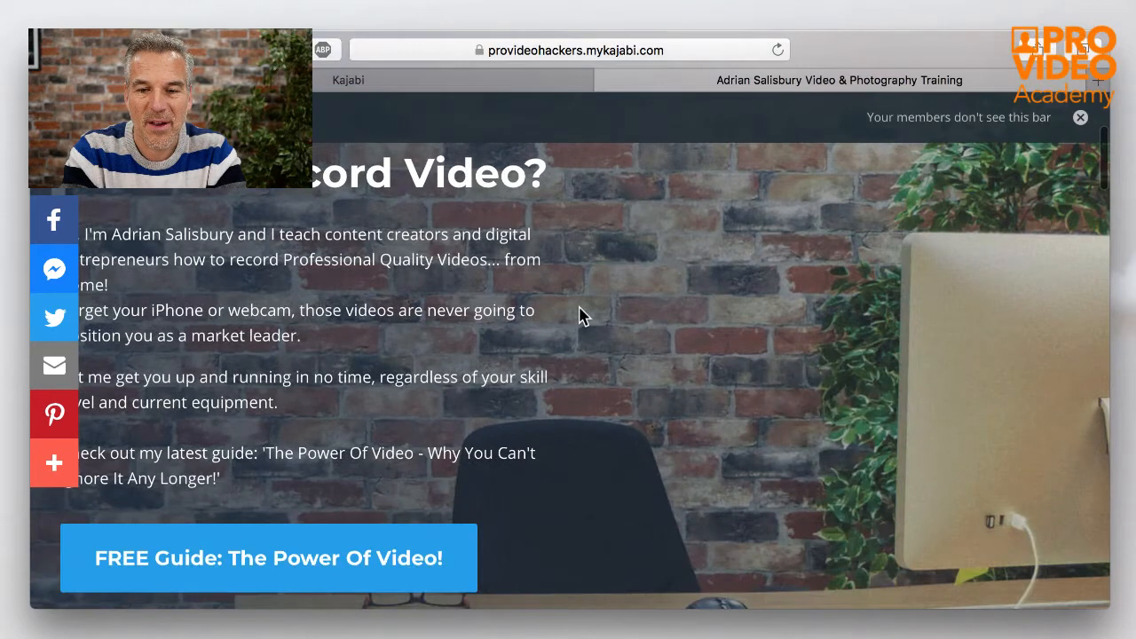
{"action": "scroll", "coordinate": [583, 317], "scroll_direction": "down", "scroll_amount": 1}
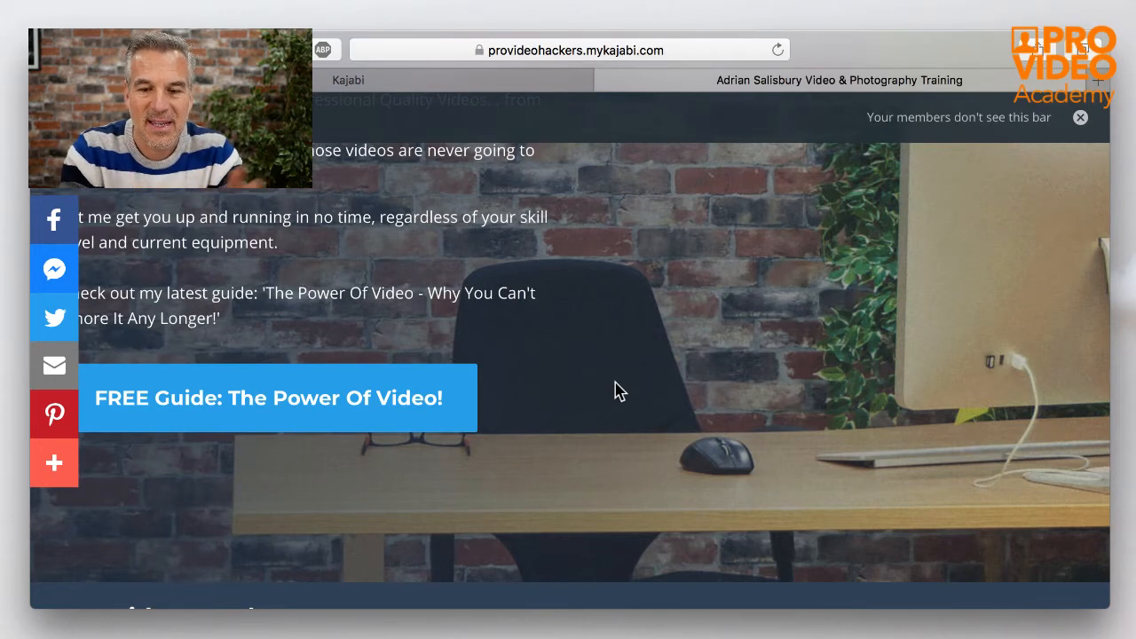
{"action": "scroll", "coordinate": [618, 392], "scroll_direction": "down", "scroll_amount": 3}
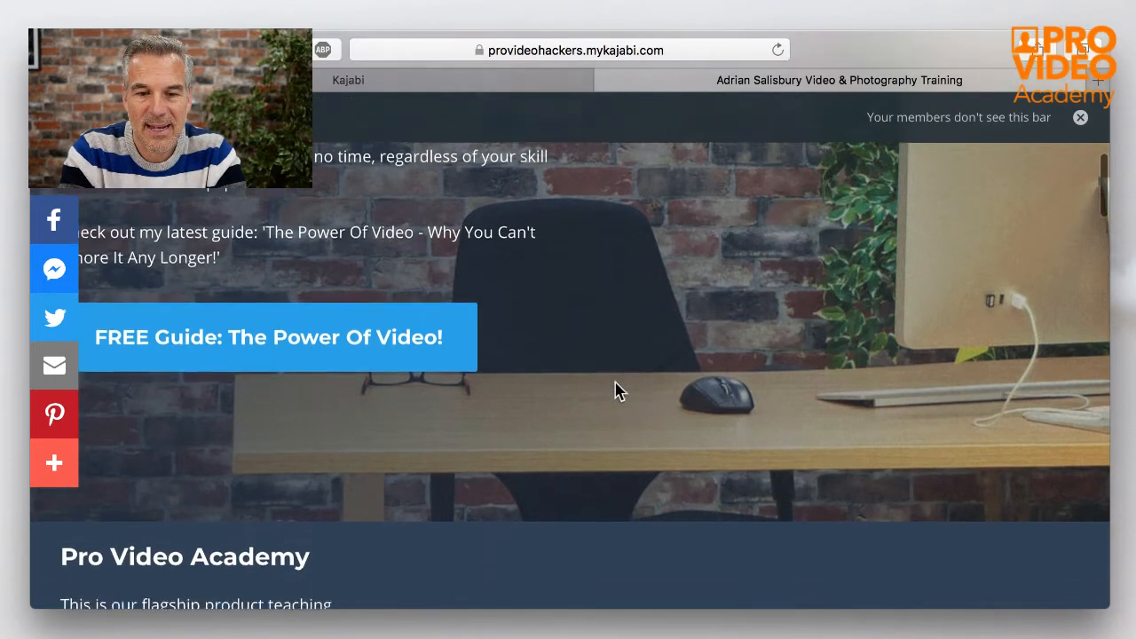
{"action": "scroll", "coordinate": [618, 392], "scroll_direction": "up", "scroll_amount": 6}
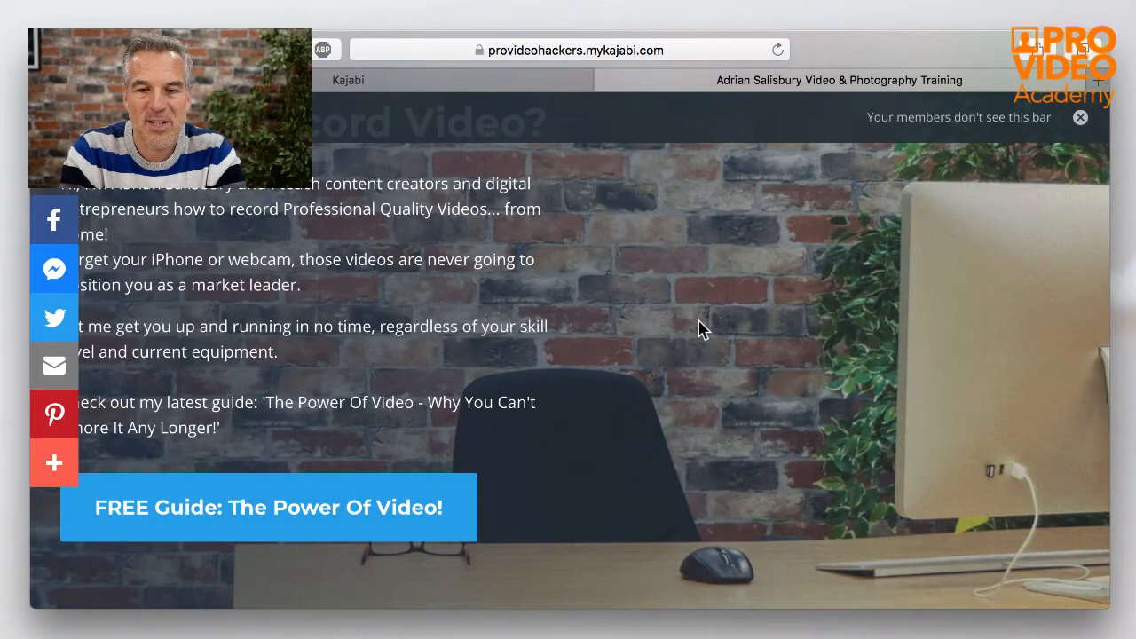
{"action": "scroll", "coordinate": [587, 401], "scroll_direction": "down", "scroll_amount": 5}
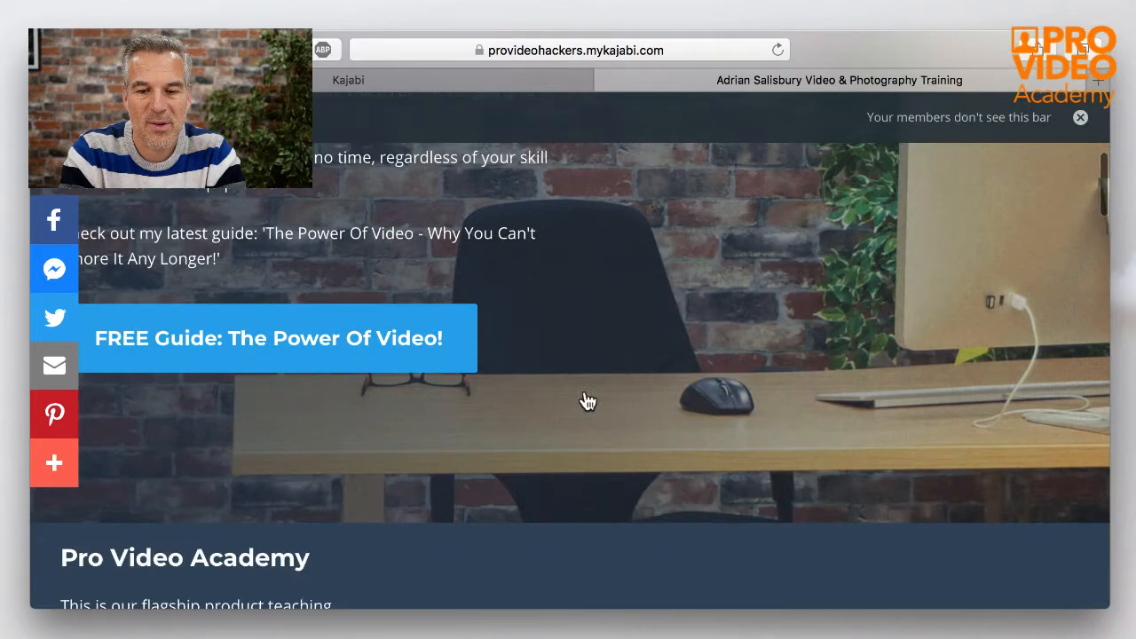
{"action": "scroll", "coordinate": [587, 401], "scroll_direction": "down", "scroll_amount": 8}
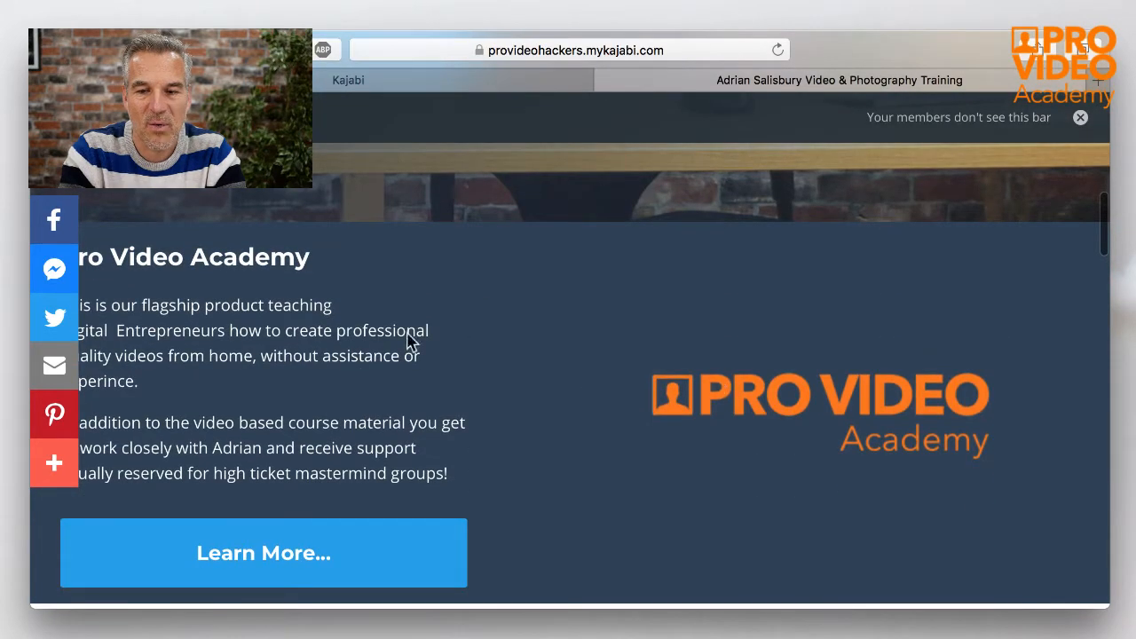
{"action": "scroll", "coordinate": [599, 454], "scroll_direction": "down", "scroll_amount": 10}
{"action": "scroll", "coordinate": [599, 454], "scroll_direction": "up", "scroll_amount": 6}
{"action": "scroll", "coordinate": [599, 451], "scroll_direction": "down", "scroll_amount": 8}
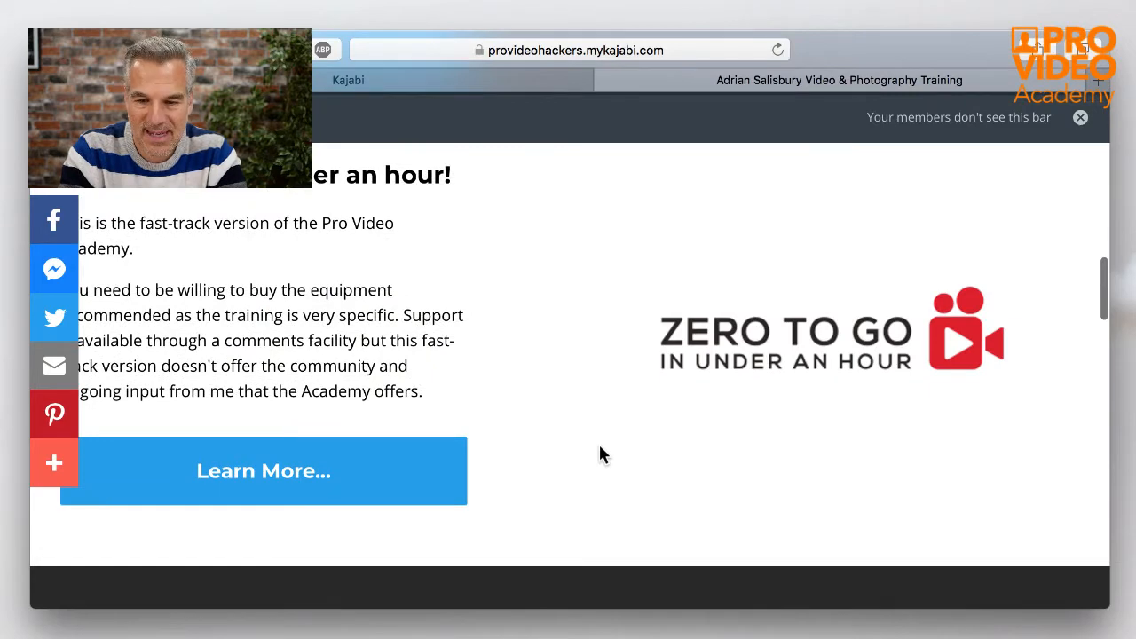
{"action": "scroll", "coordinate": [600, 451], "scroll_direction": "down", "scroll_amount": 5}
{"action": "scroll", "coordinate": [600, 453], "scroll_direction": "up", "scroll_amount": 10}
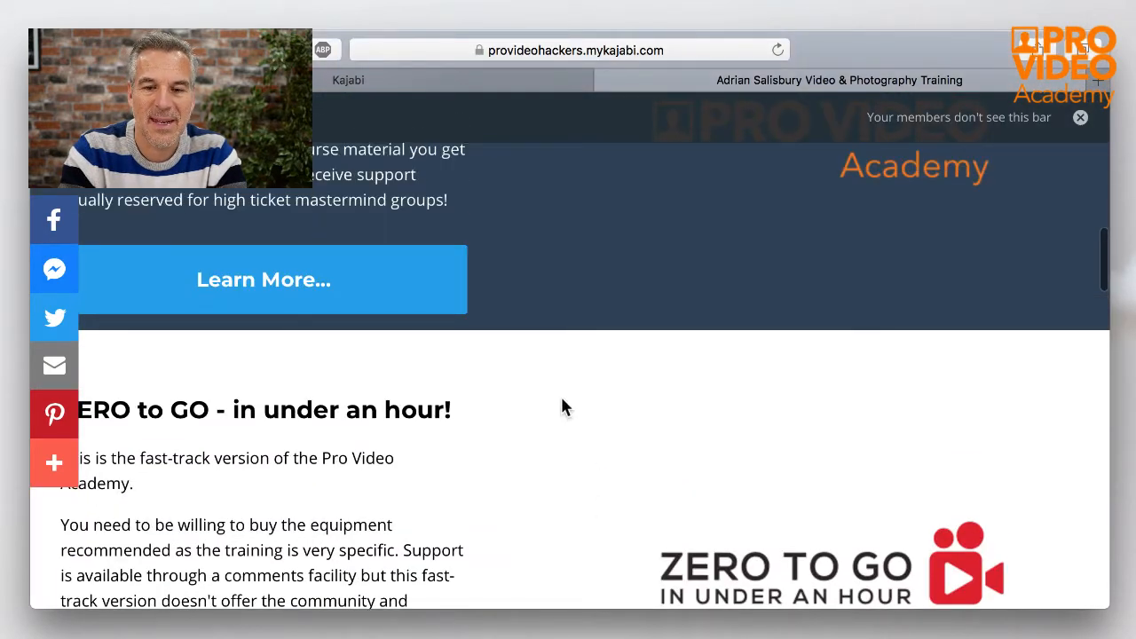
{"action": "scroll", "coordinate": [528, 403], "scroll_direction": "down", "scroll_amount": 9}
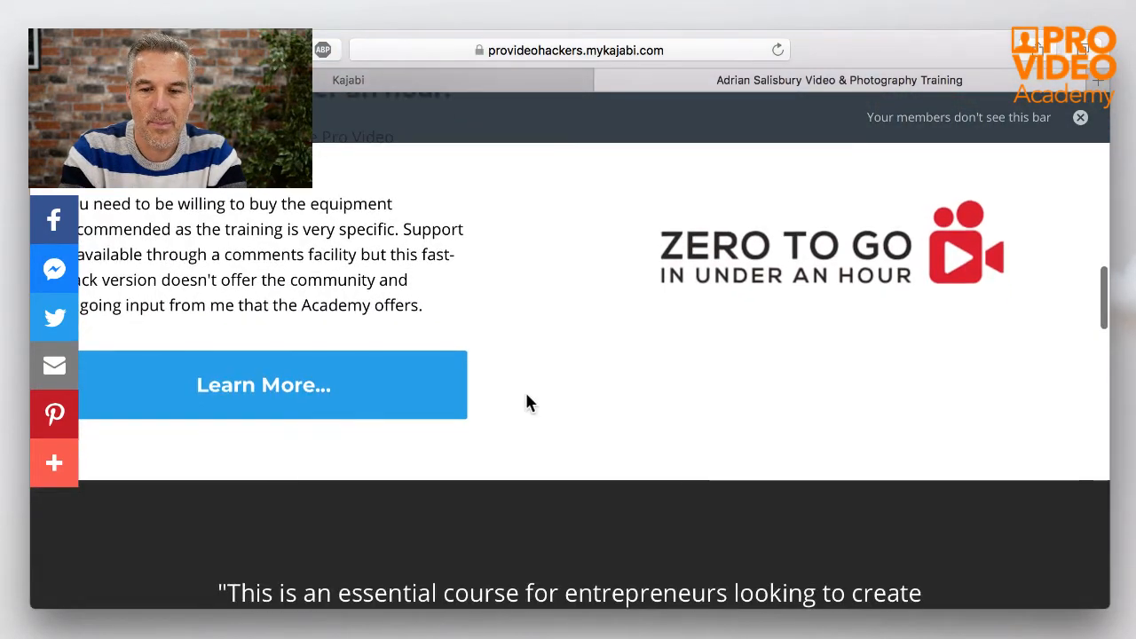
Step: Examine the home page's testimonials, latest blog posts, about section and free eBook call to action, then return to the page's beginning
{"action": "scroll", "coordinate": [527, 403], "scroll_direction": "down", "scroll_amount": 6}
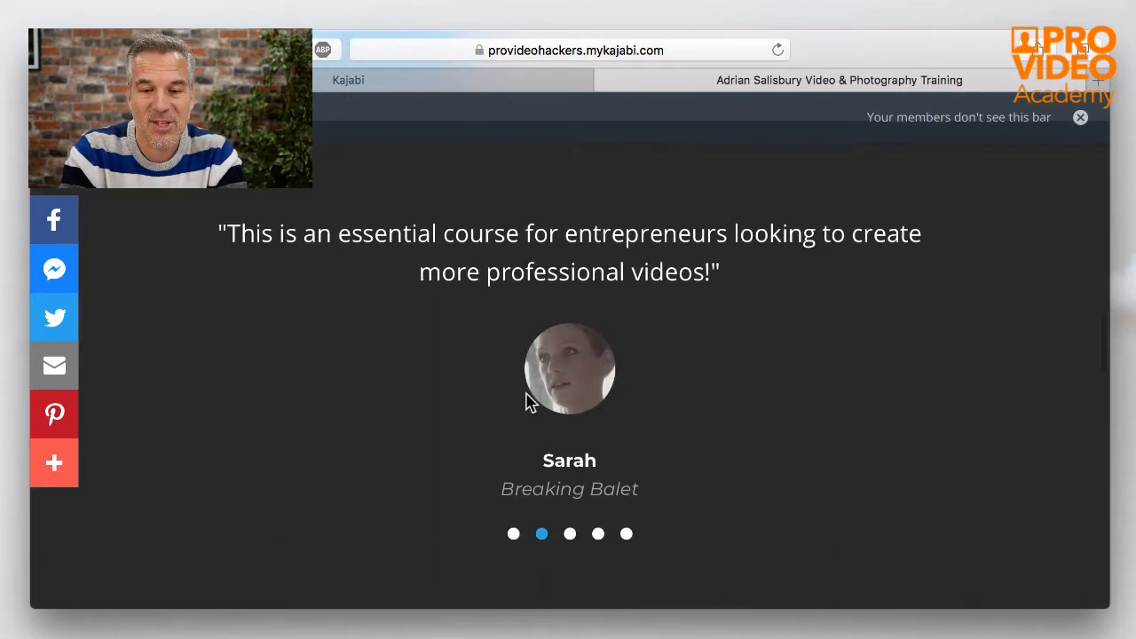
{"action": "scroll", "coordinate": [973, 464], "scroll_direction": "down", "scroll_amount": 13}
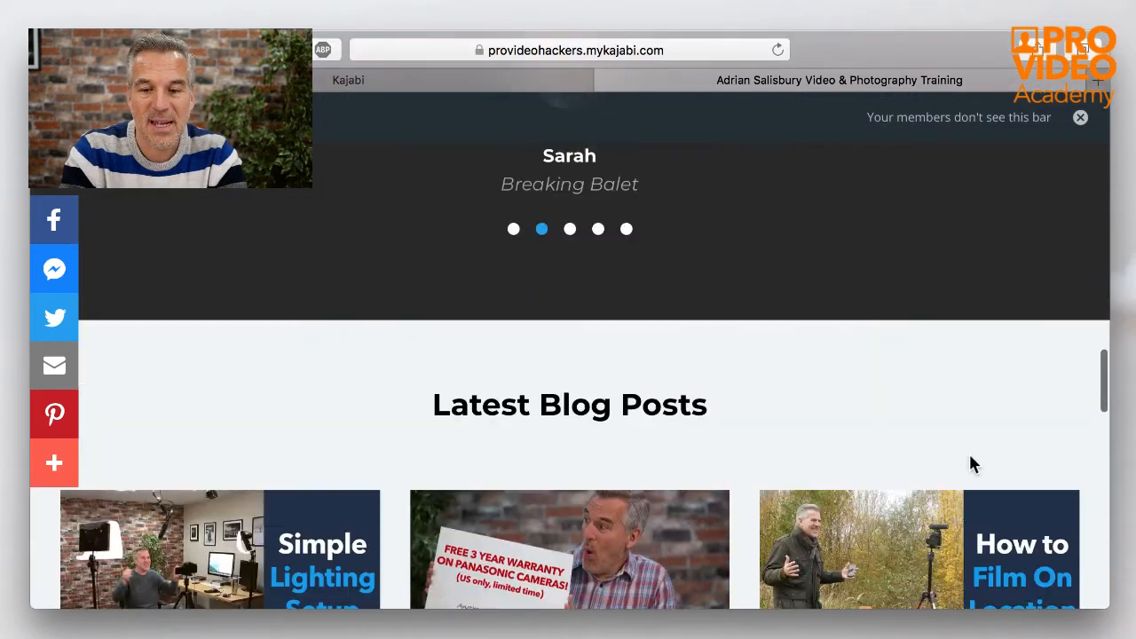
{"action": "scroll", "coordinate": [972, 464], "scroll_direction": "down", "scroll_amount": 2}
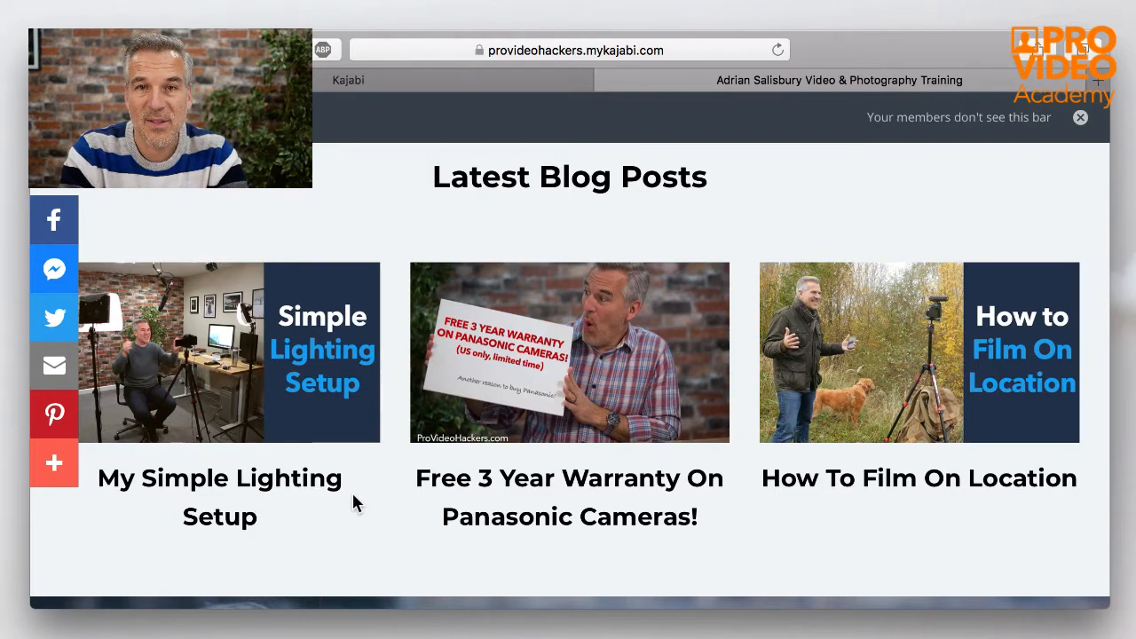
{"action": "scroll", "coordinate": [353, 495], "scroll_direction": "down", "scroll_amount": 5}
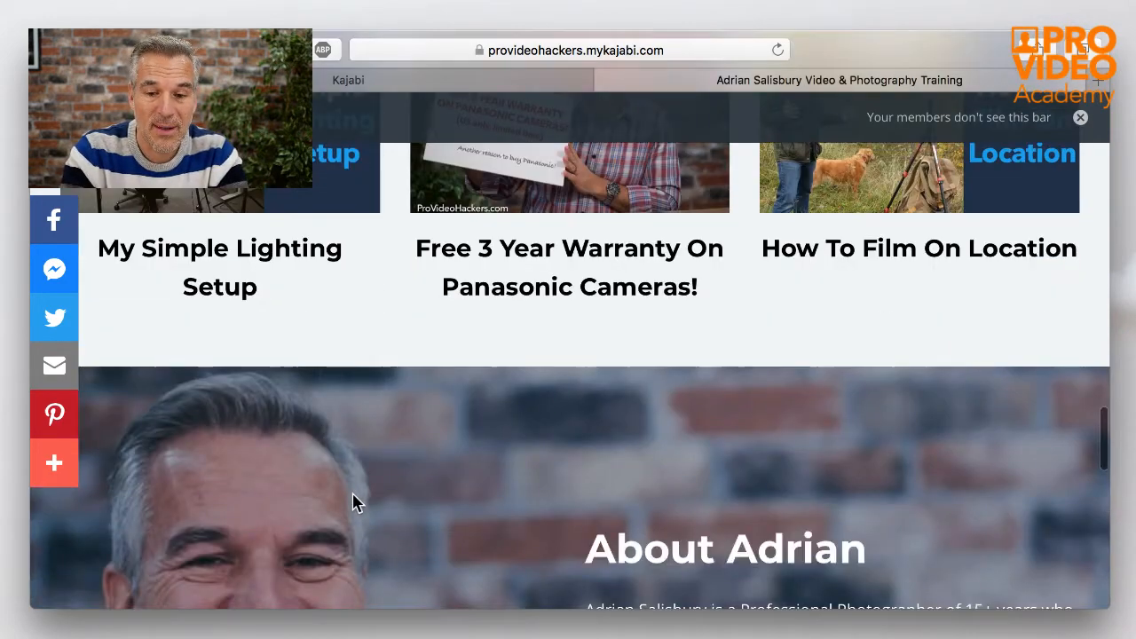
{"action": "scroll", "coordinate": [353, 502], "scroll_direction": "down", "scroll_amount": 10}
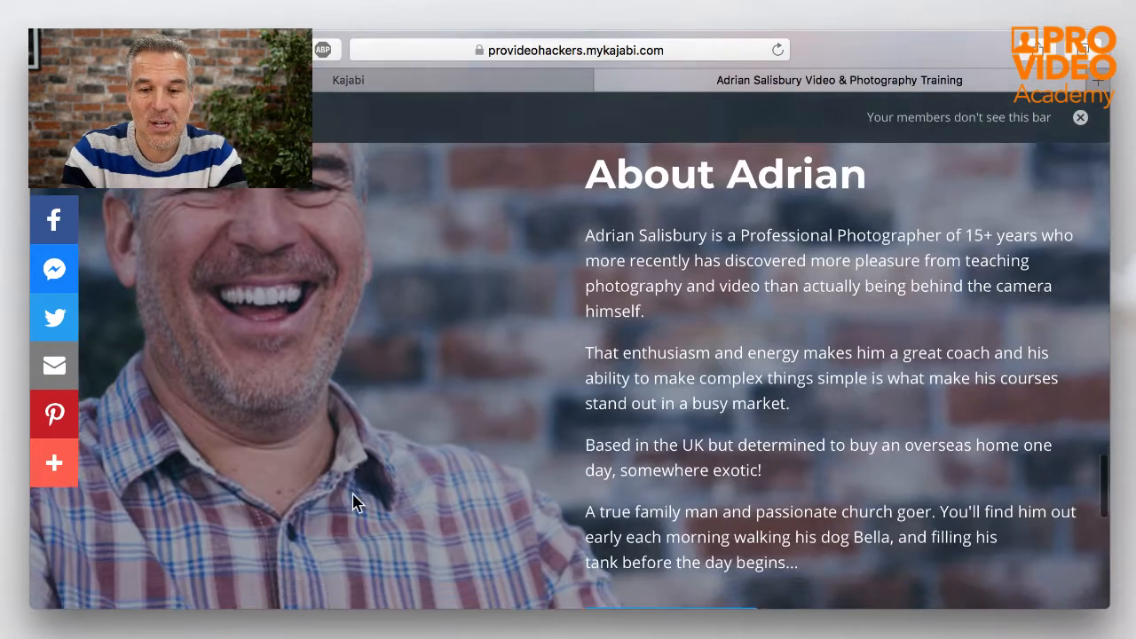
{"action": "scroll", "coordinate": [355, 500], "scroll_direction": "down", "scroll_amount": 3}
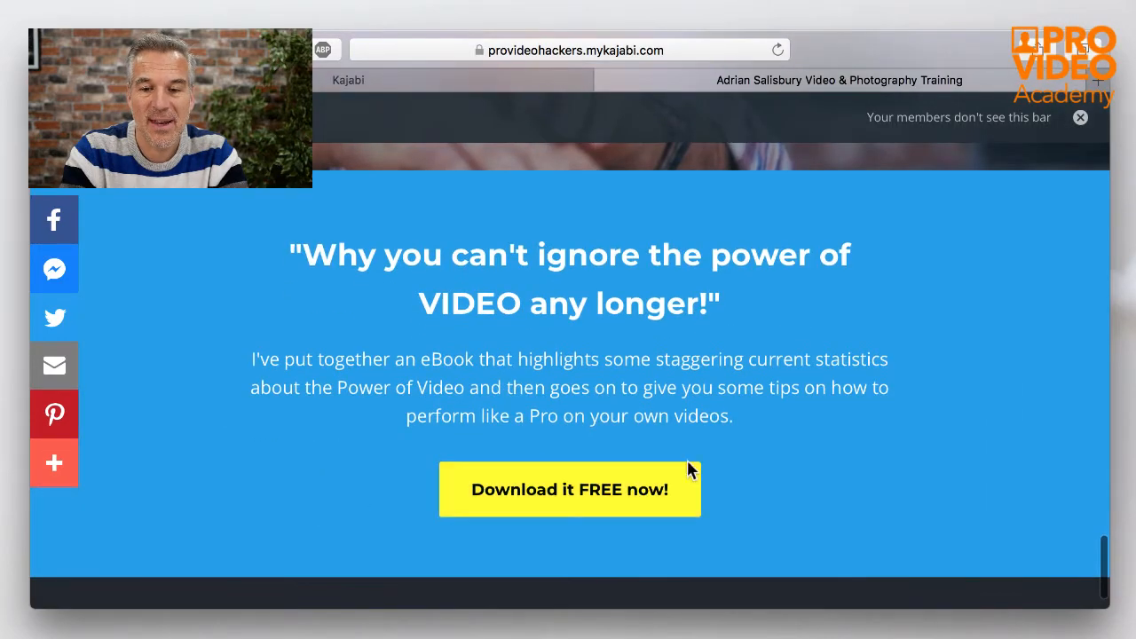
{"action": "scroll", "coordinate": [317, 454], "scroll_direction": "down", "scroll_amount": 2}
{"action": "scroll", "coordinate": [317, 453], "scroll_direction": "up", "scroll_amount": 20}
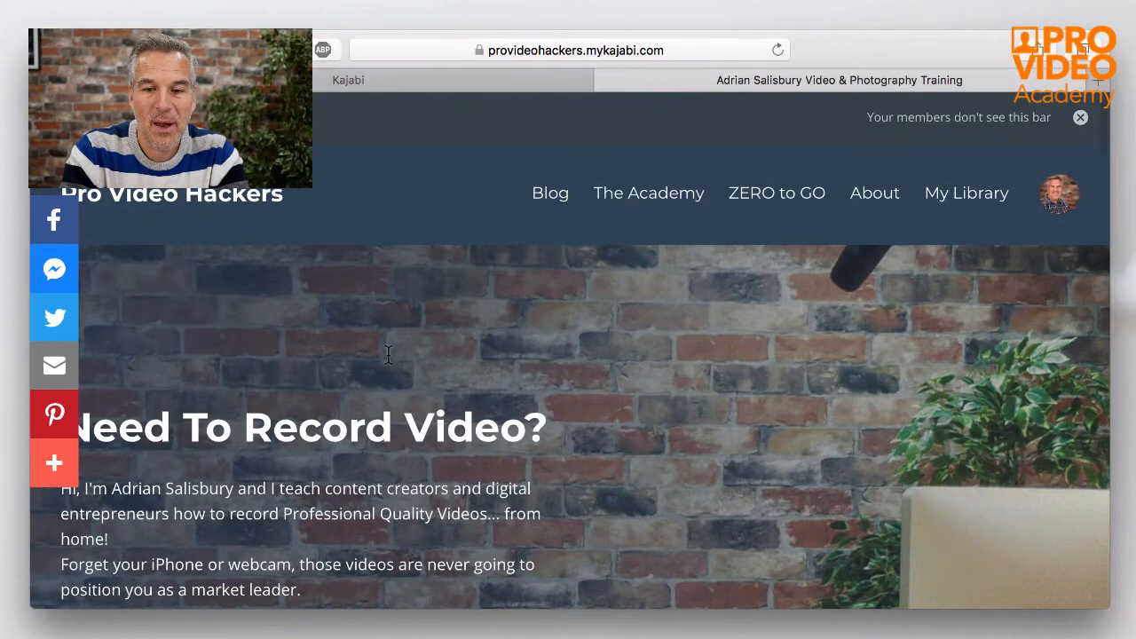
Step: Return to the theme editor and open the Pro Video Academy section's settings to review its appearance options
{"action": "left_click", "coordinate": [486, 79]}
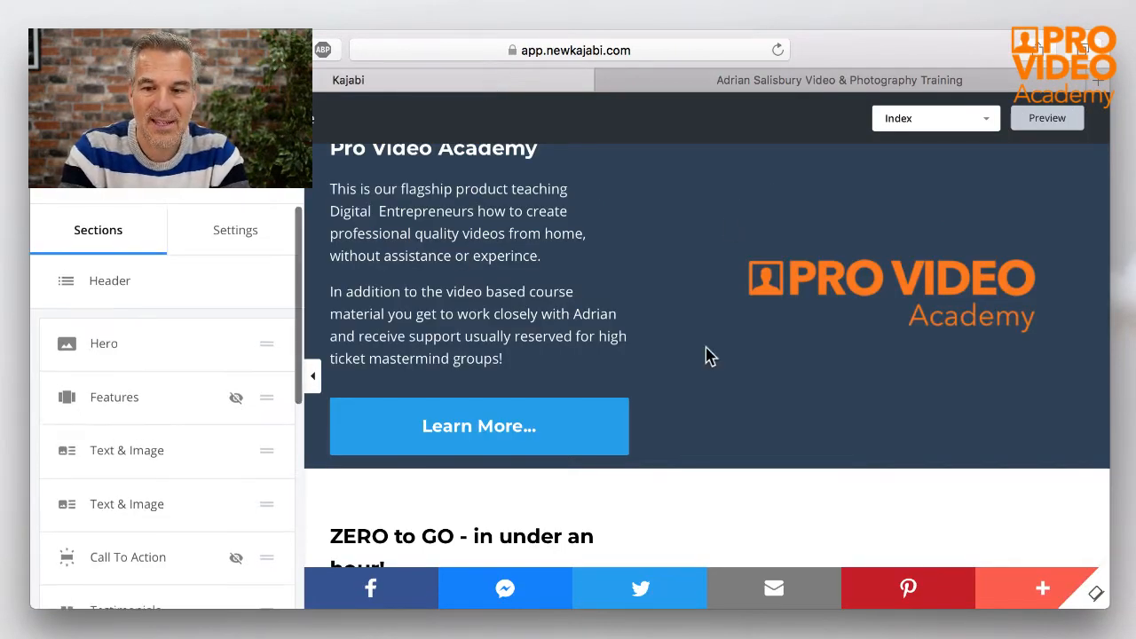
{"action": "scroll", "coordinate": [673, 371], "scroll_direction": "up", "scroll_amount": 5}
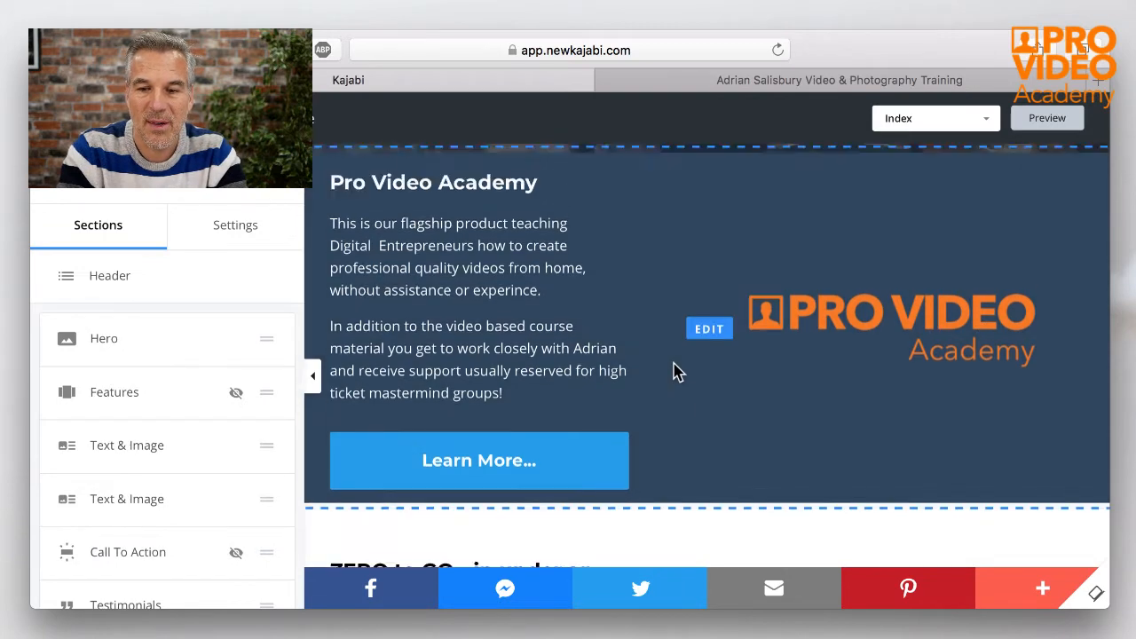
{"action": "left_click", "coordinate": [673, 371]}
{"action": "scroll", "coordinate": [673, 371], "scroll_direction": "down", "scroll_amount": 3}
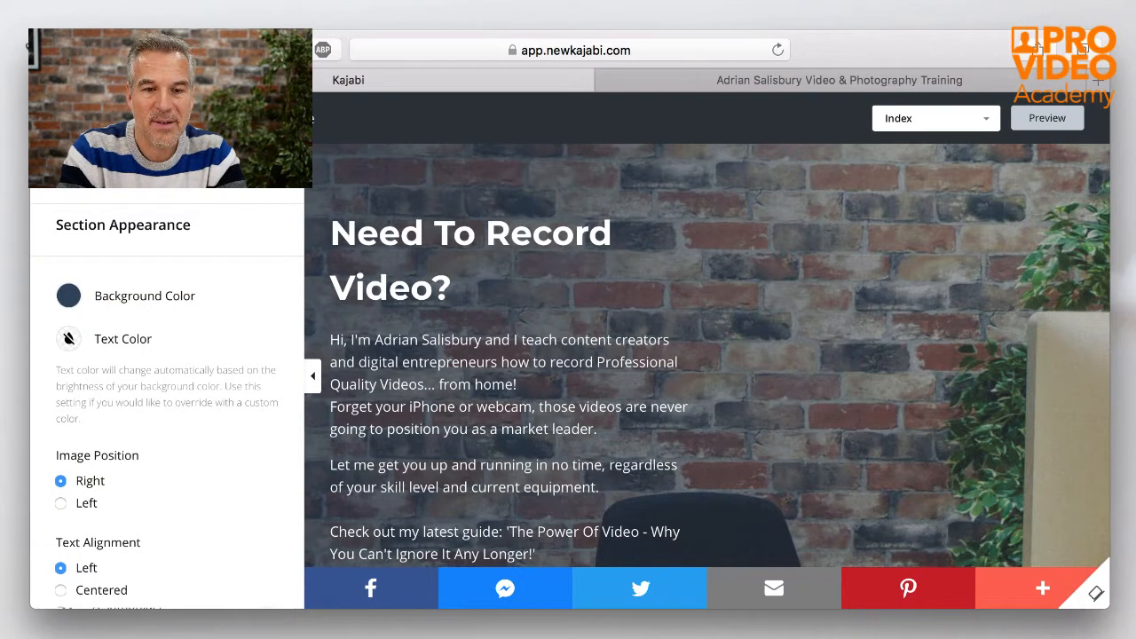
Step: Open the Hero section's settings and highlight part of its title text, leaving the wording as it is
{"action": "key", "text": "super+minus"}
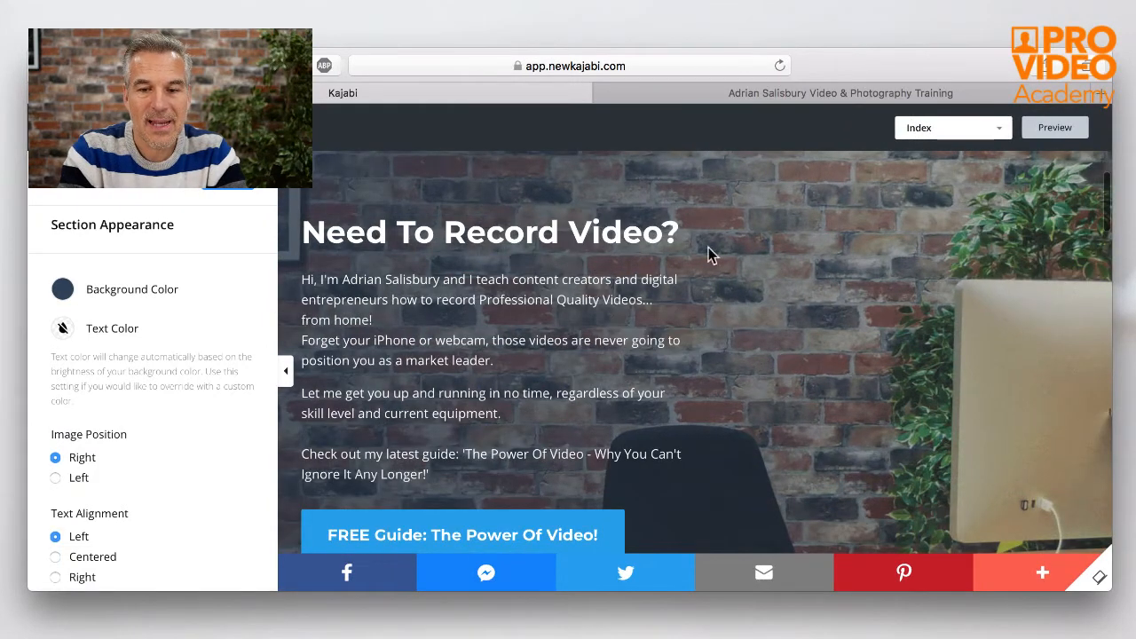
{"action": "left_click", "coordinate": [801, 260]}
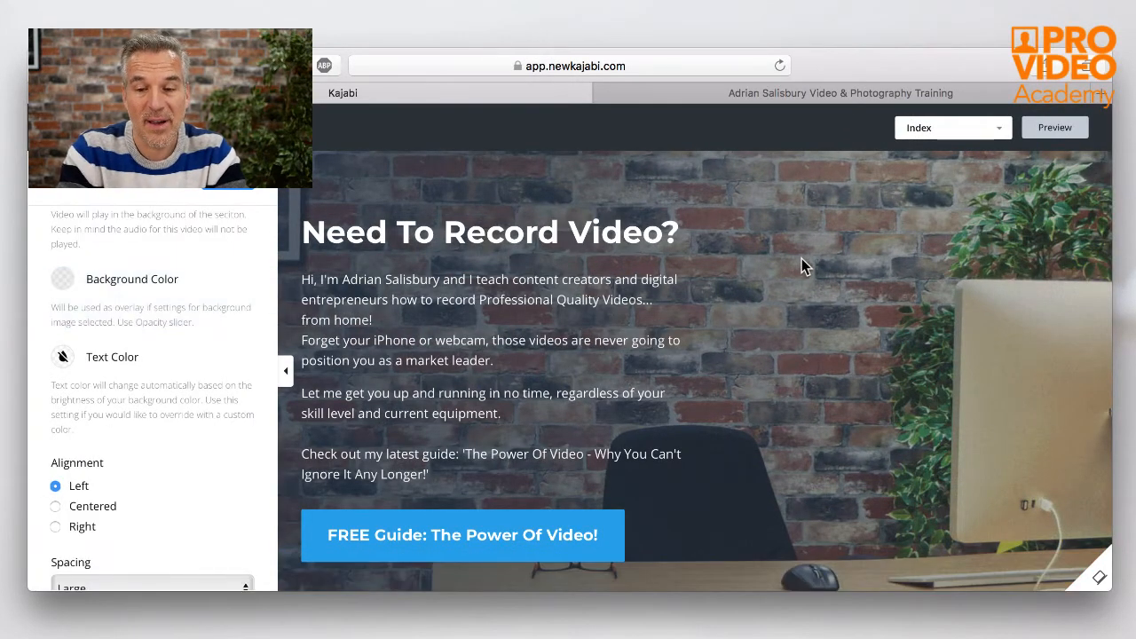
{"action": "left_click", "coordinate": [624, 233]}
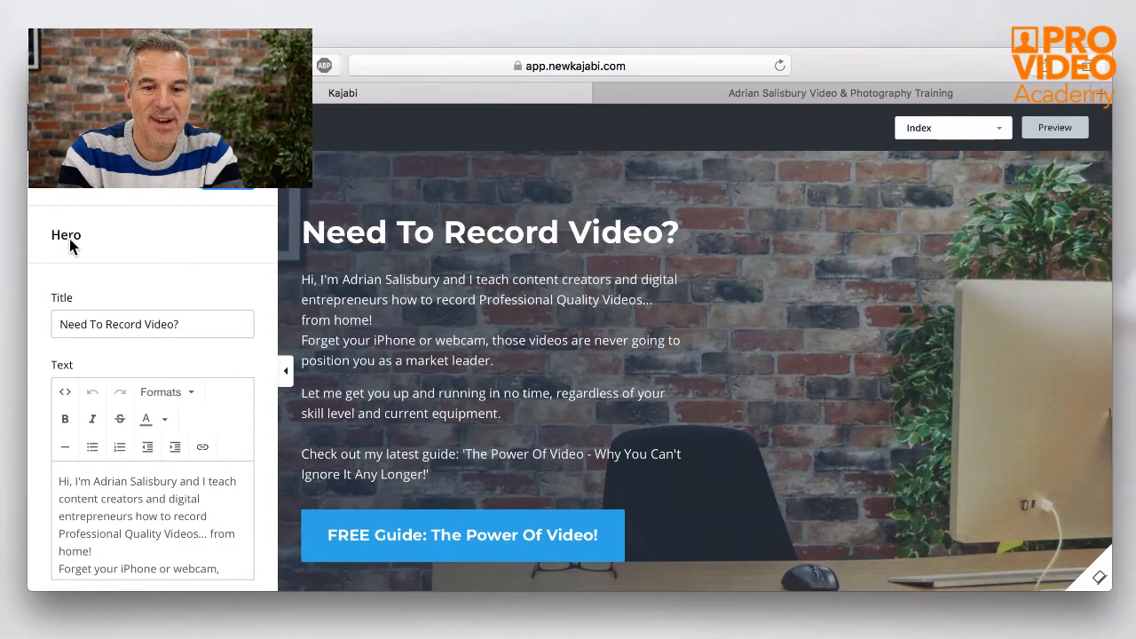
{"action": "double_click", "coordinate": [515, 233]}
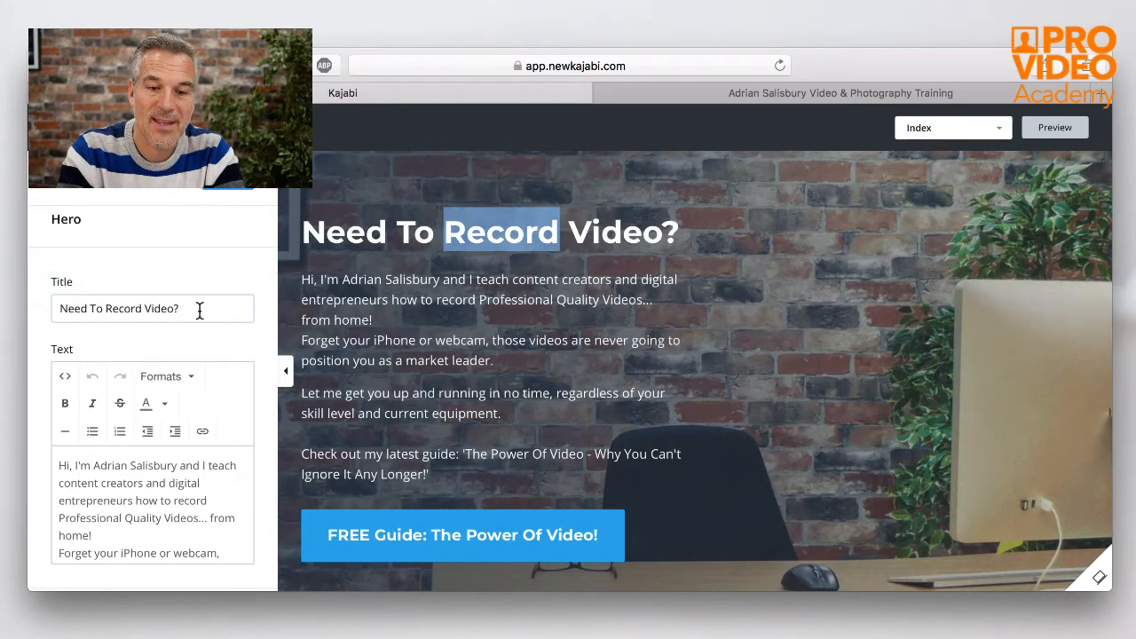
{"action": "left_click_drag", "start_coordinate": [181, 309], "coordinate": [151, 307]}
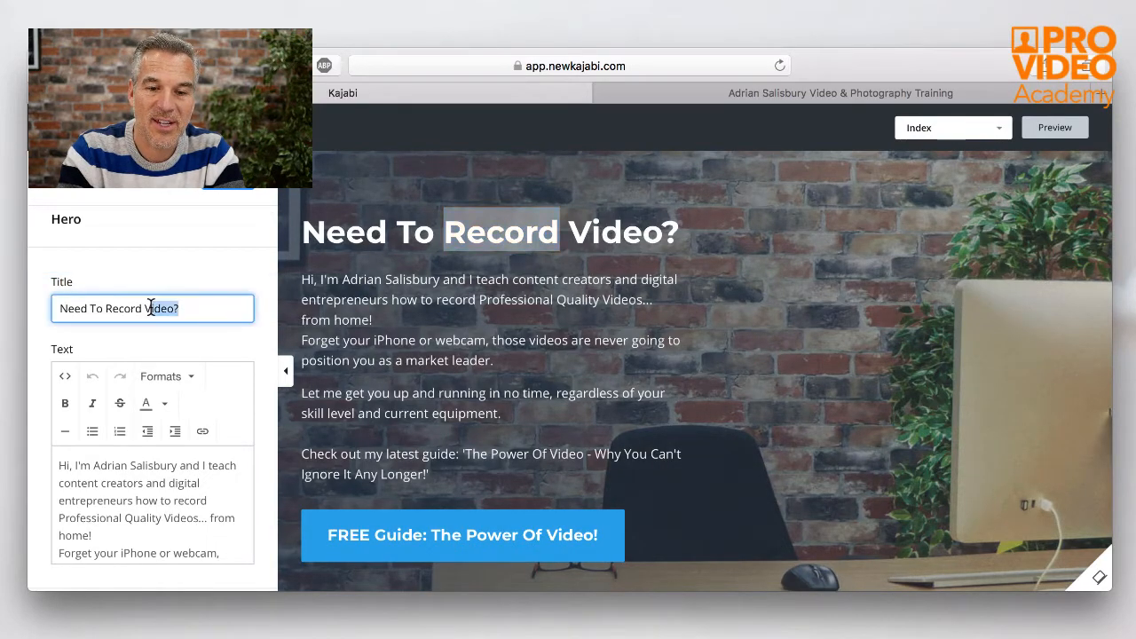
Step: Examine the Hero section's body text in its text editor, from the introduction to the guide mention
{"action": "left_click", "coordinate": [381, 306]}
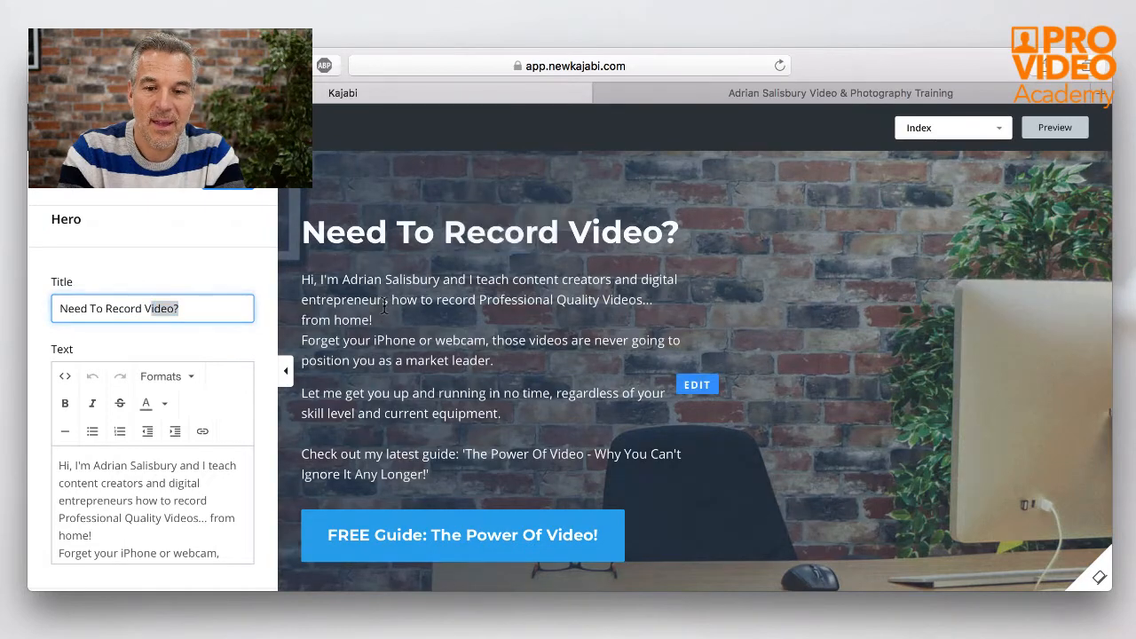
{"action": "double_click", "coordinate": [383, 307]}
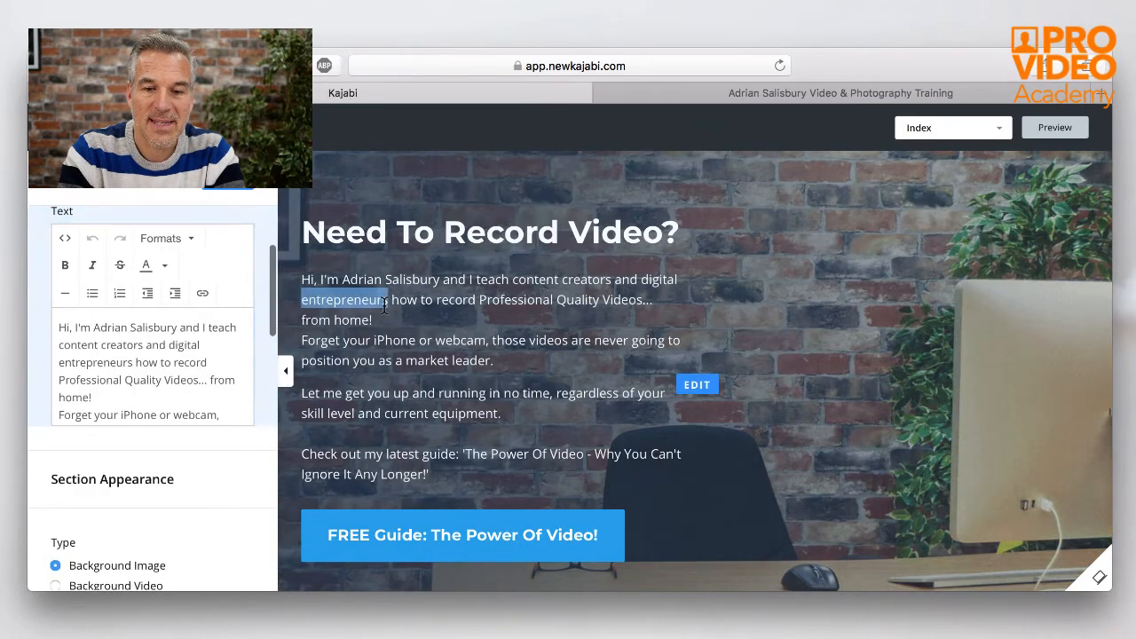
{"action": "left_click", "coordinate": [161, 377], "text": "shift"}
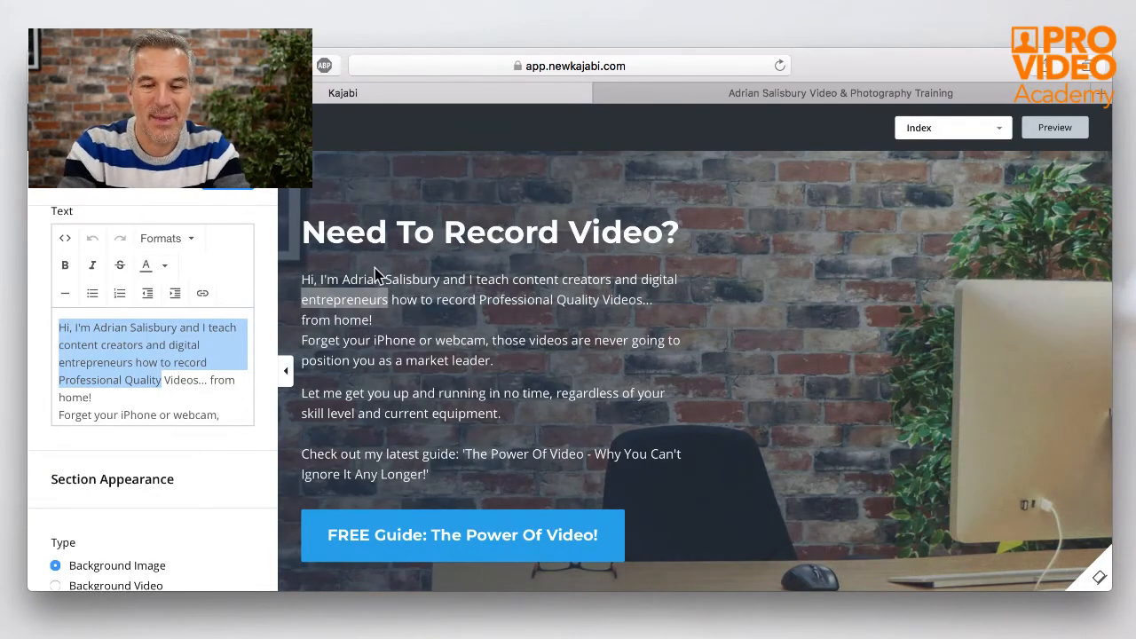
{"action": "left_click", "coordinate": [231, 403]}
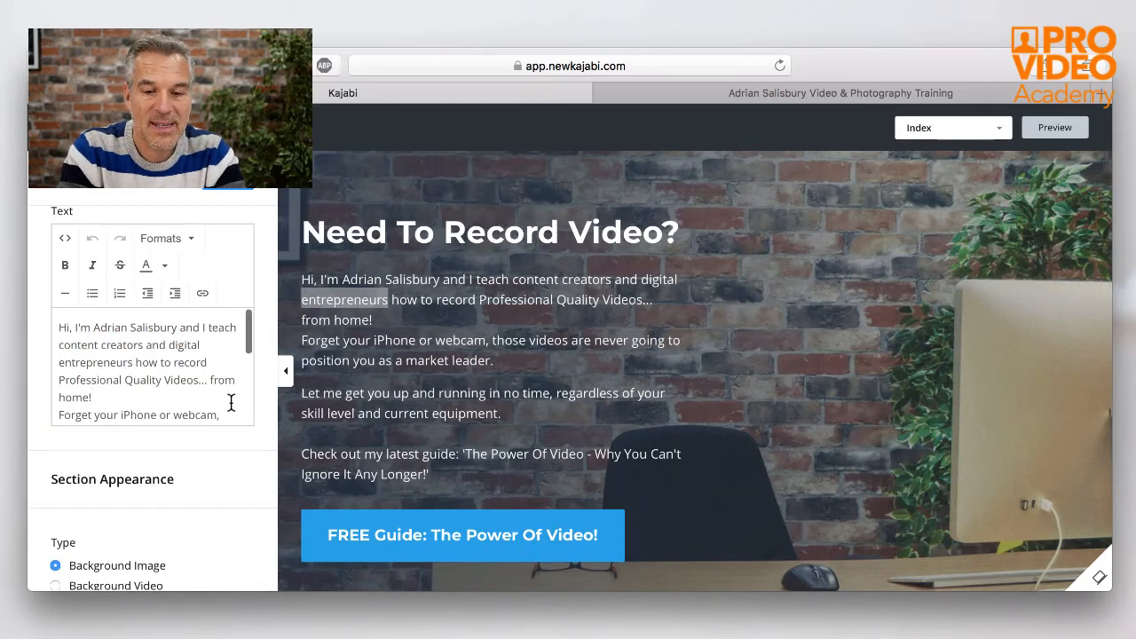
{"action": "scroll", "coordinate": [231, 403], "scroll_direction": "down", "scroll_amount": 5}
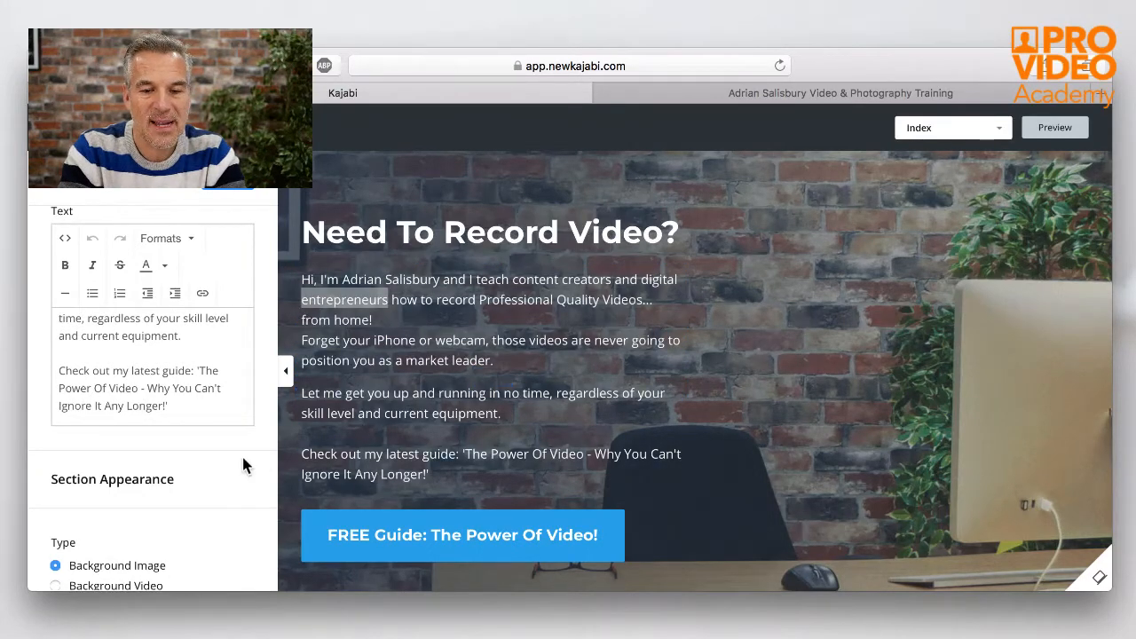
Step: Review the Hero section's background image, background video, color, alignment and spacing options and its blocks
{"action": "scroll", "coordinate": [242, 454], "scroll_direction": "down", "scroll_amount": 8}
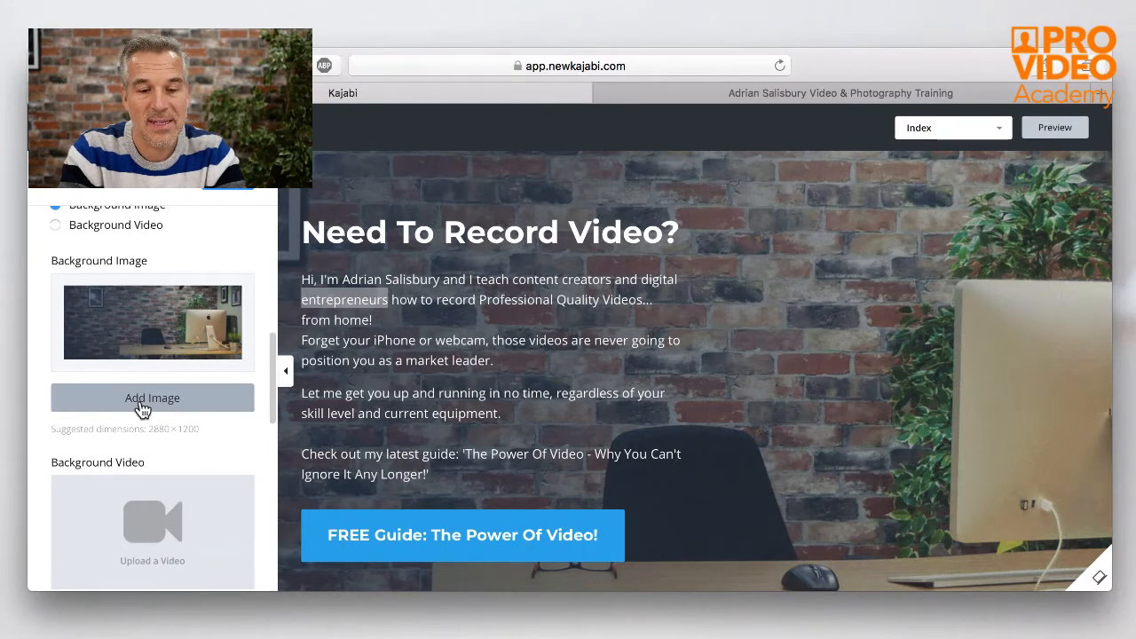
{"action": "scroll", "coordinate": [140, 407], "scroll_direction": "down", "scroll_amount": 5}
{"action": "scroll", "coordinate": [140, 406], "scroll_direction": "down", "scroll_amount": 5}
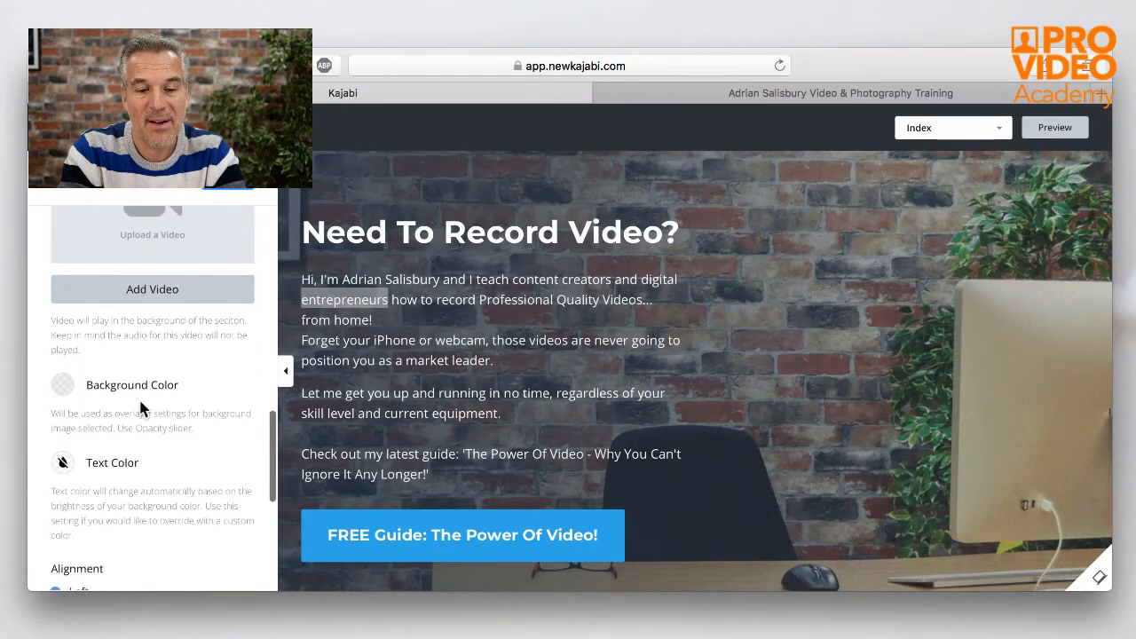
{"action": "scroll", "coordinate": [140, 409], "scroll_direction": "down", "scroll_amount": 5}
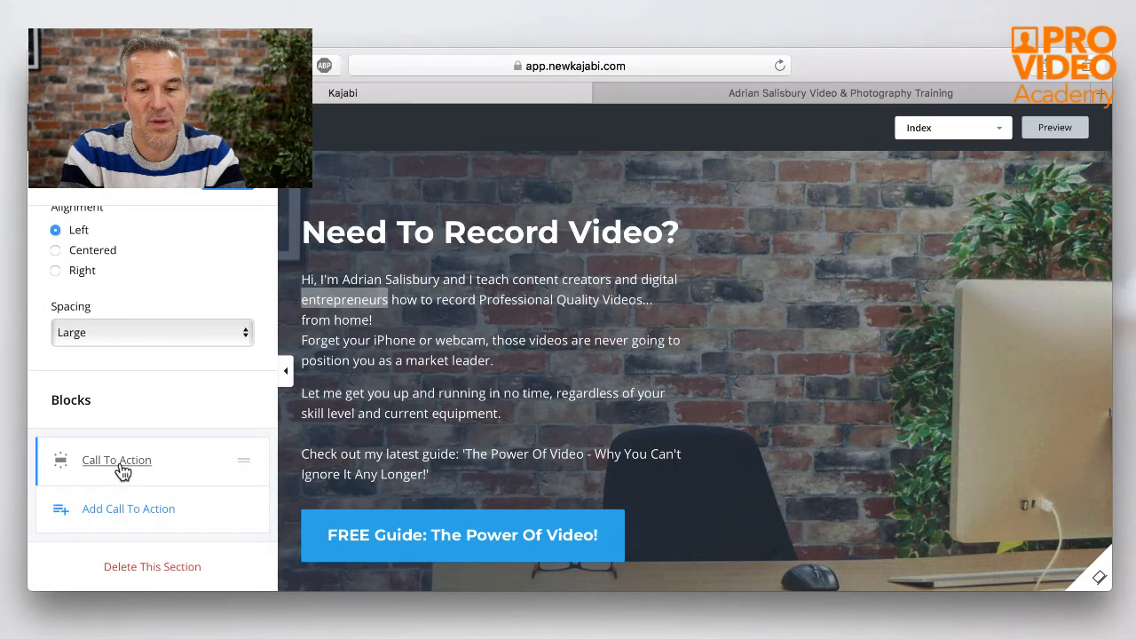
Step: Open the Hero's free guide call to action, review its action, style and timed reveal options, and return to the section list
{"action": "mouse_move", "coordinate": [447, 551]}
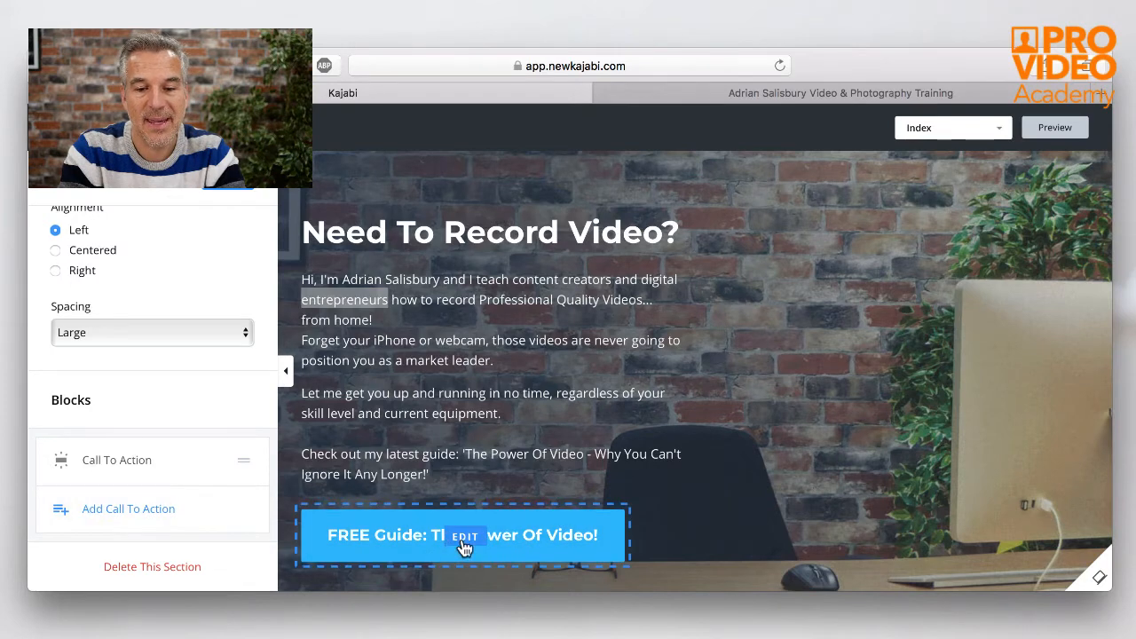
{"action": "left_click", "coordinate": [463, 539]}
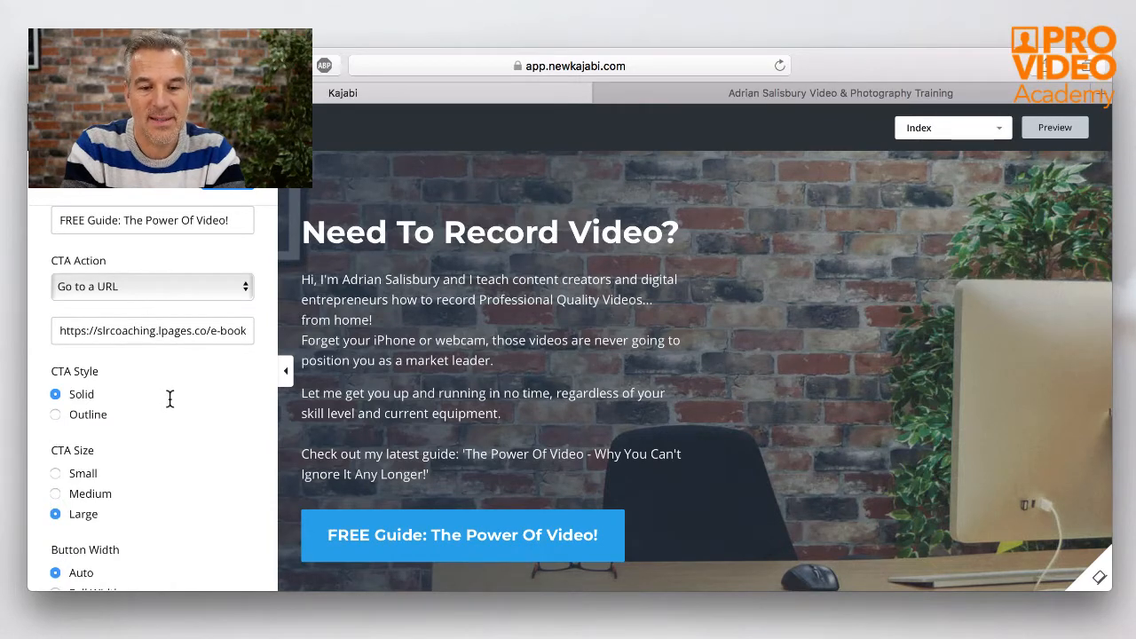
{"action": "scroll", "coordinate": [146, 484], "scroll_direction": "down", "scroll_amount": 1}
{"action": "scroll", "coordinate": [144, 480], "scroll_direction": "down", "scroll_amount": 5}
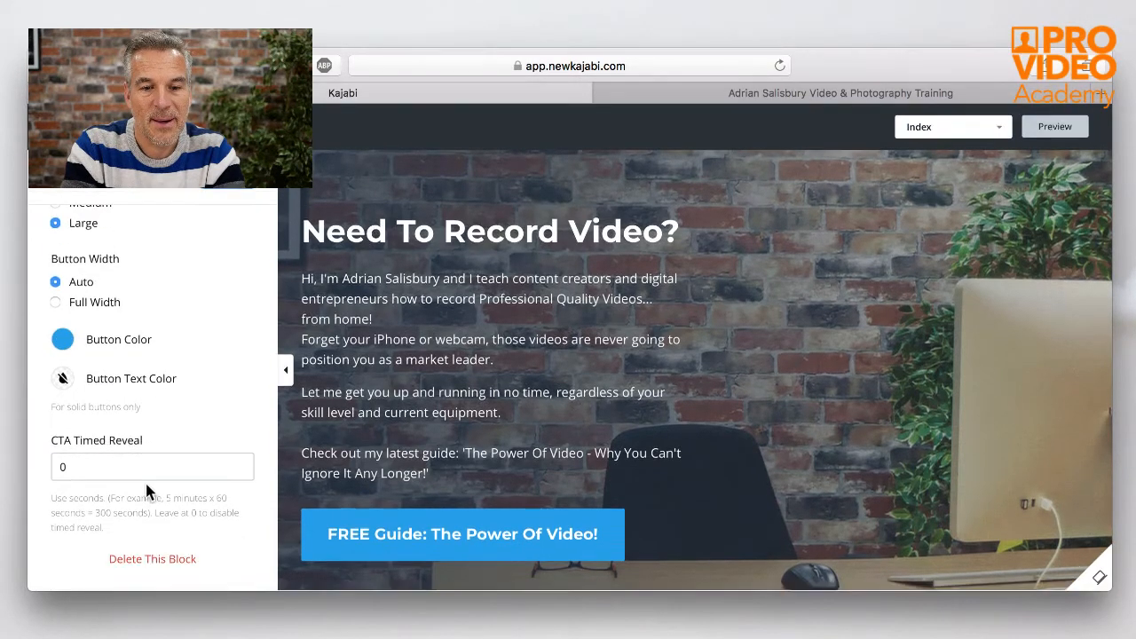
{"action": "scroll", "coordinate": [144, 480], "scroll_direction": "down", "scroll_amount": 1}
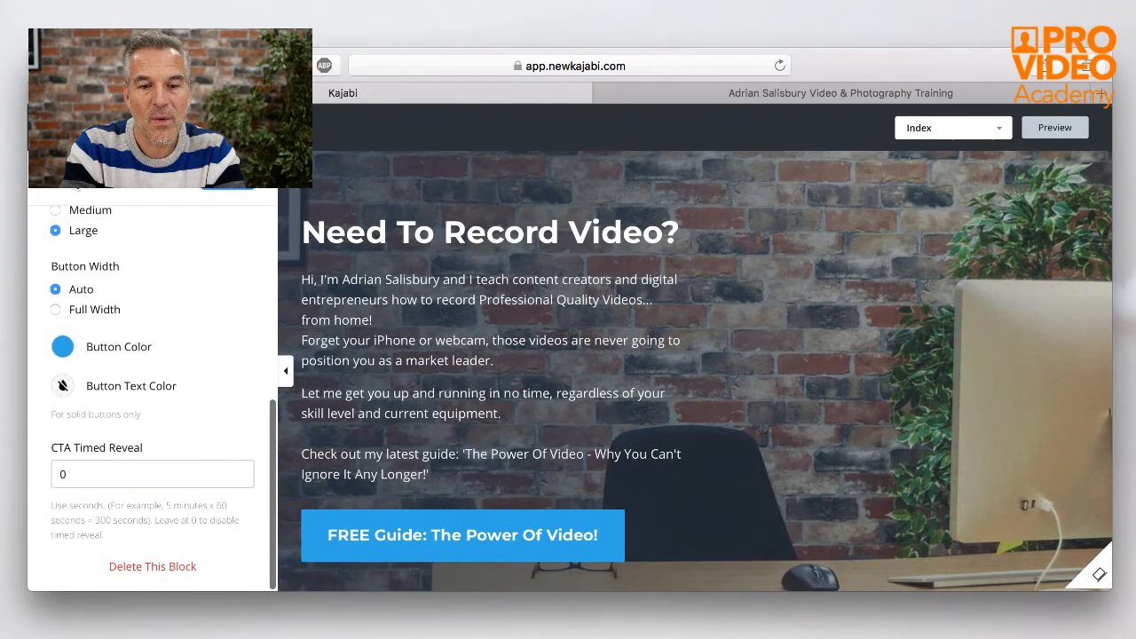
{"action": "left_click", "coordinate": [55, 177]}
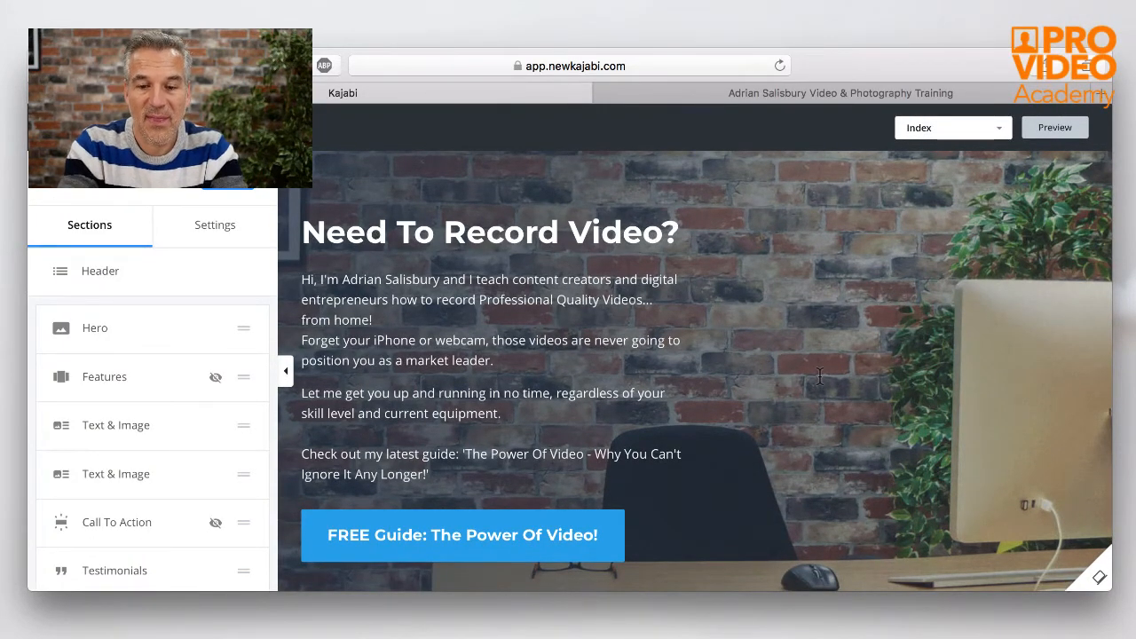
Step: Show the hidden Features section on the Index page and examine its three feature columns
{"action": "scroll", "coordinate": [820, 377], "scroll_direction": "down", "scroll_amount": 3}
{"action": "scroll", "coordinate": [819, 382], "scroll_direction": "up", "scroll_amount": 2}
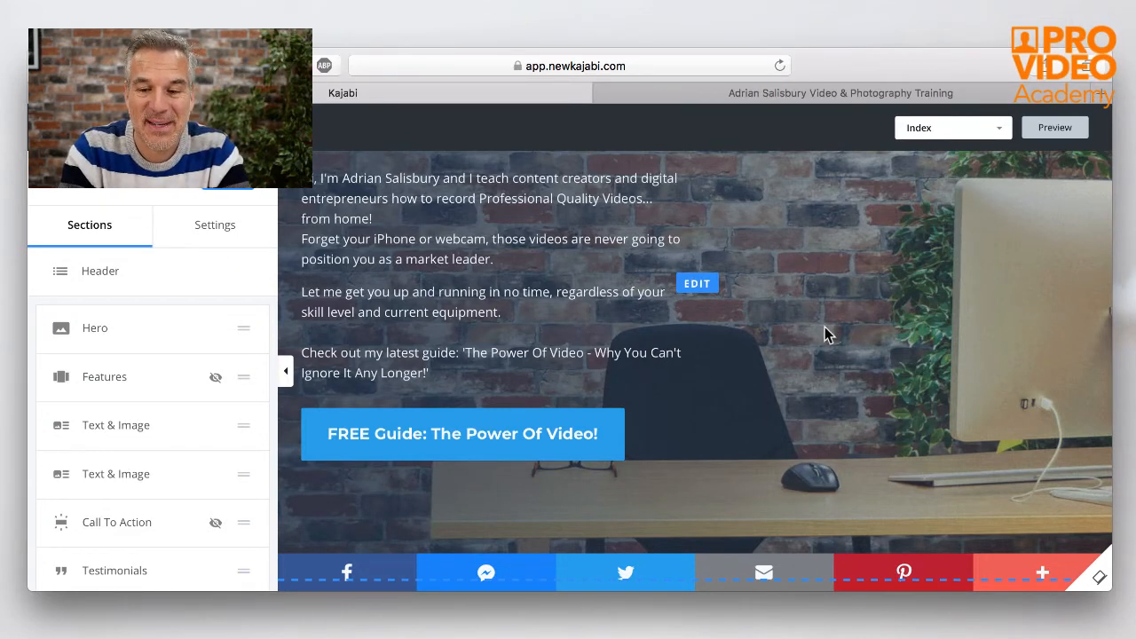
{"action": "scroll", "coordinate": [850, 372], "scroll_direction": "down", "scroll_amount": 3}
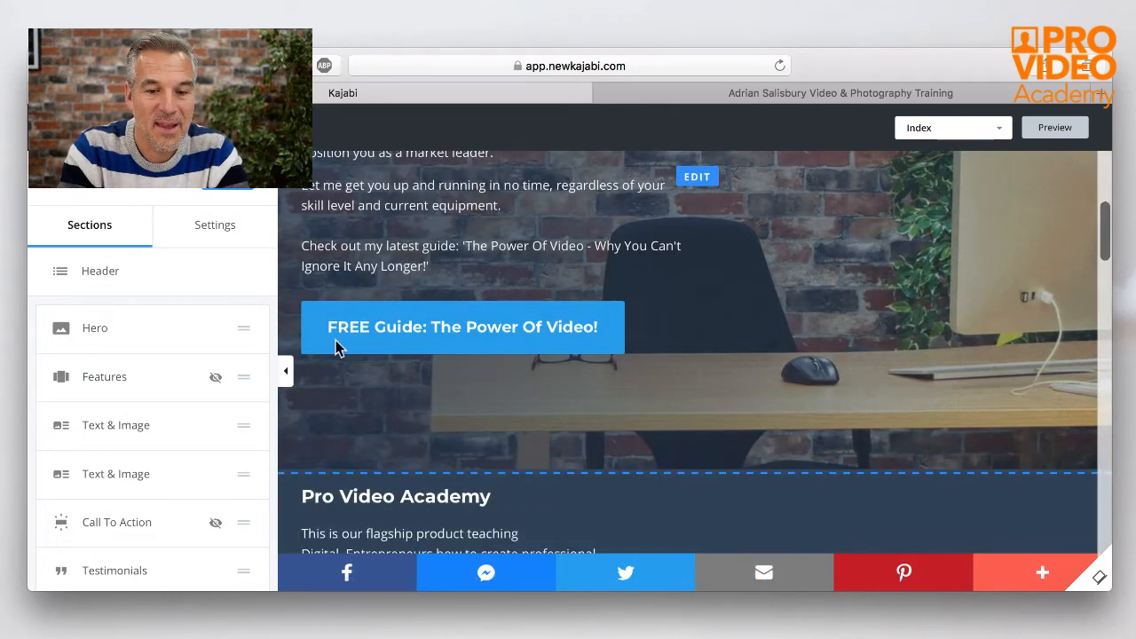
{"action": "scroll", "coordinate": [144, 326], "scroll_direction": "down", "scroll_amount": 2}
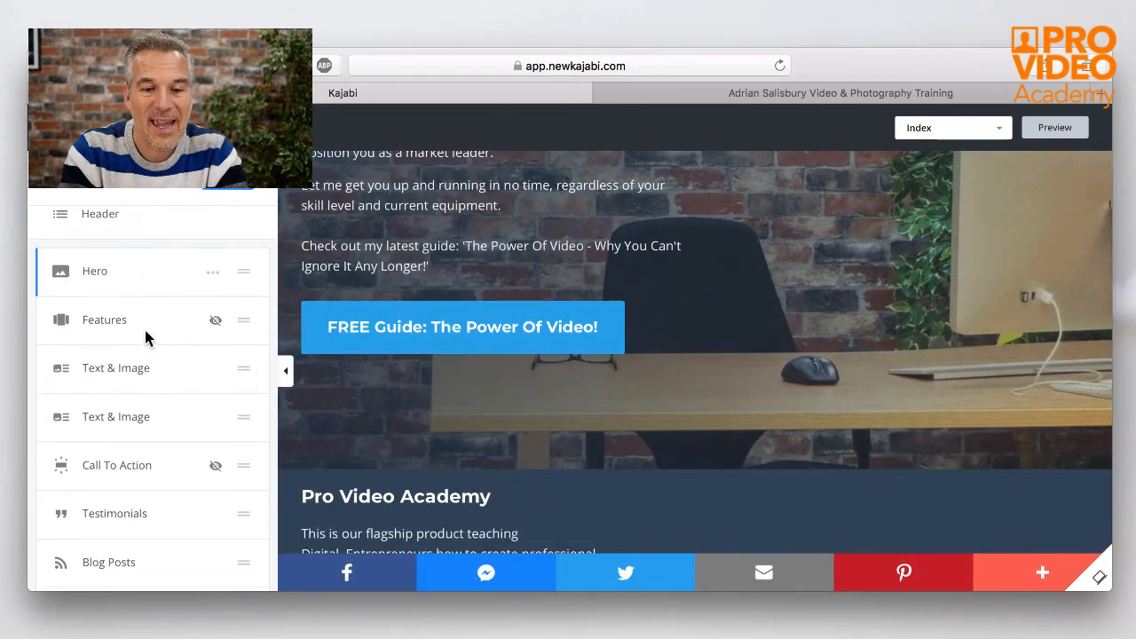
{"action": "scroll", "coordinate": [144, 327], "scroll_direction": "down", "scroll_amount": 2}
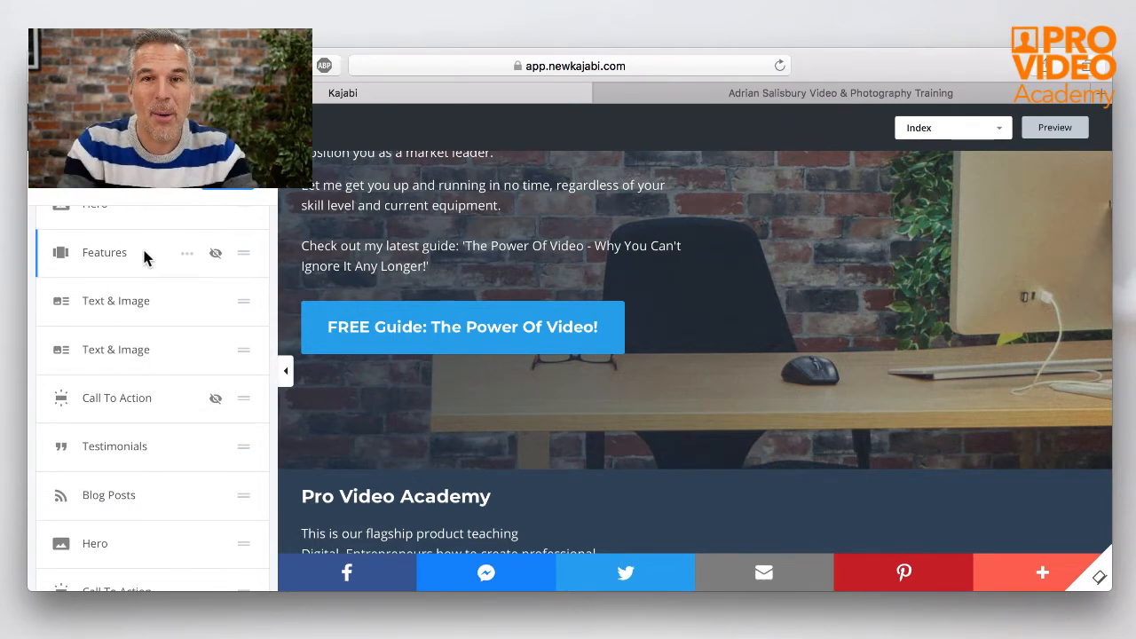
{"action": "left_click", "coordinate": [189, 255]}
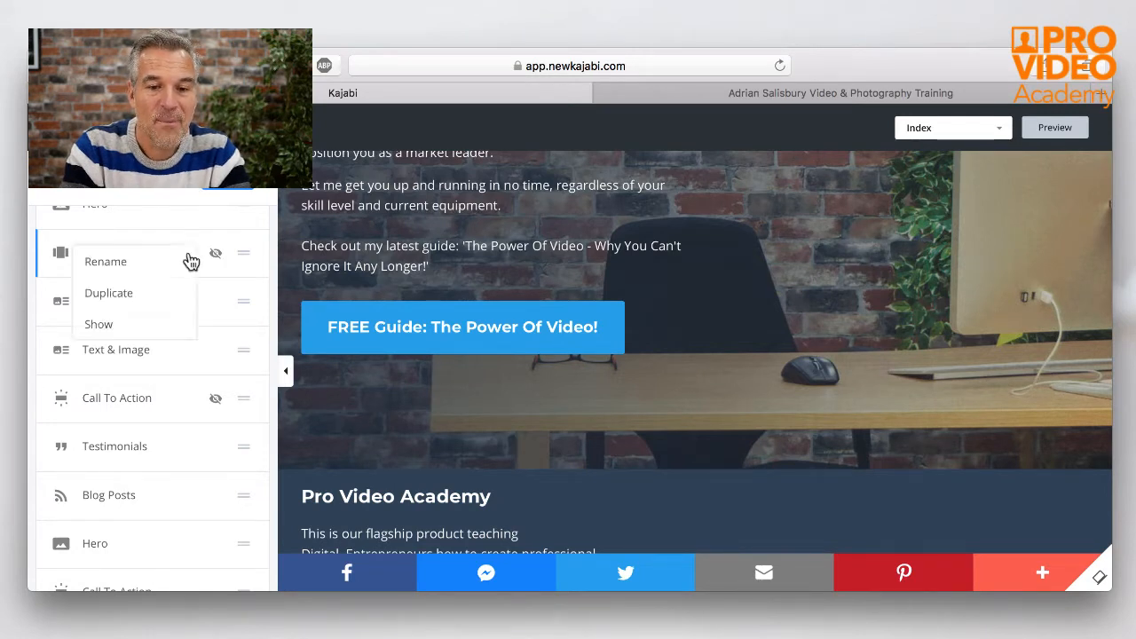
{"action": "left_click", "coordinate": [125, 333]}
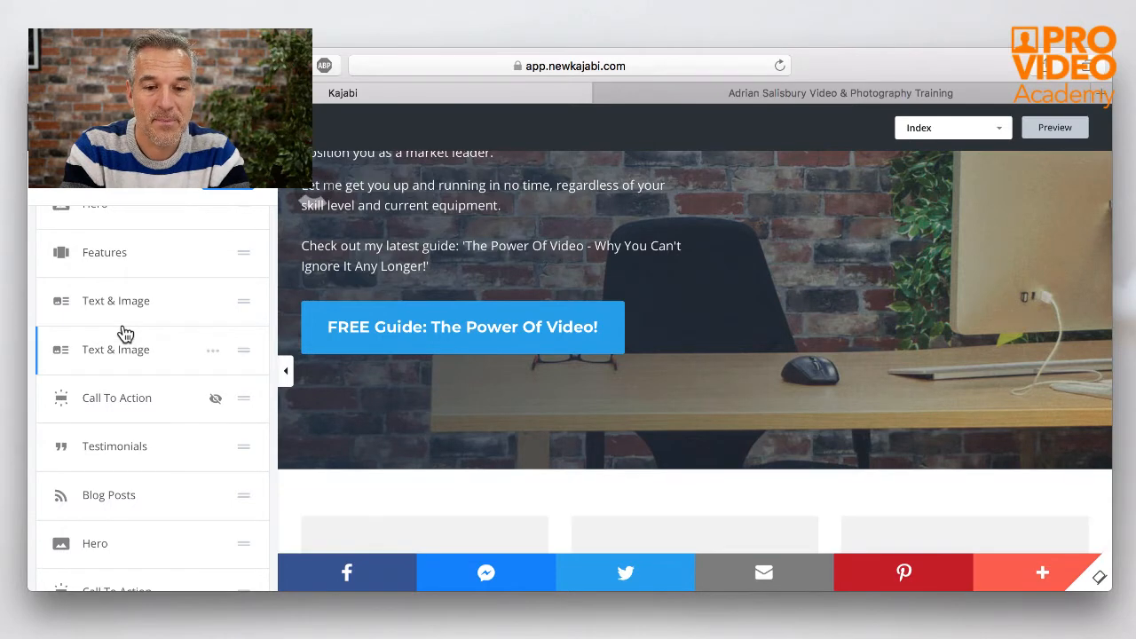
{"action": "scroll", "coordinate": [719, 346], "scroll_direction": "down", "scroll_amount": 5}
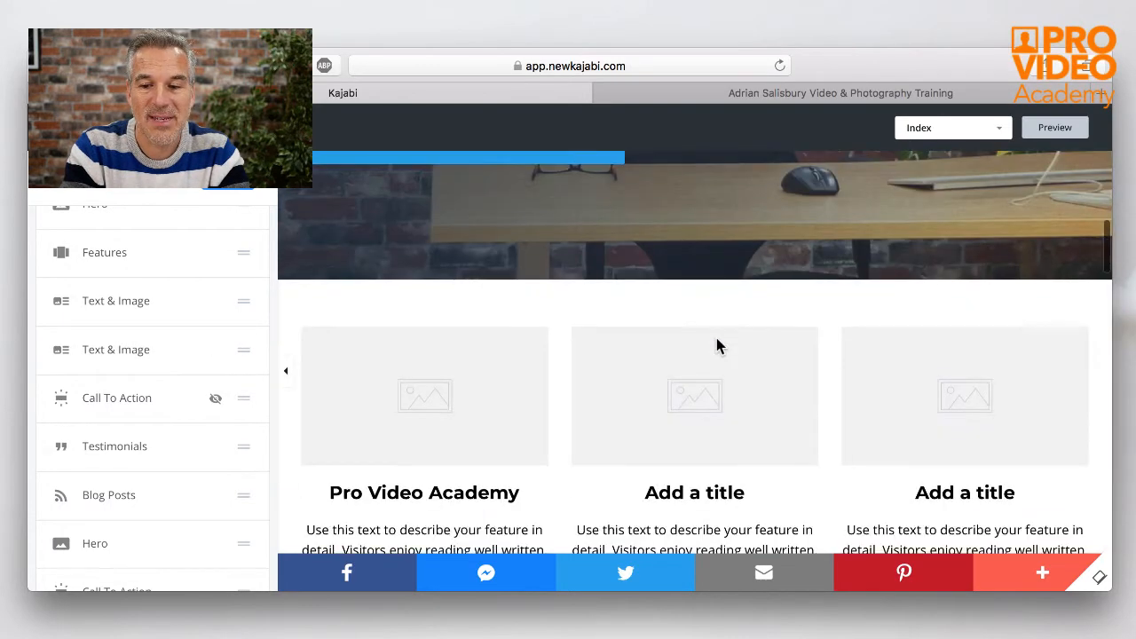
{"action": "scroll", "coordinate": [719, 346], "scroll_direction": "down", "scroll_amount": 1}
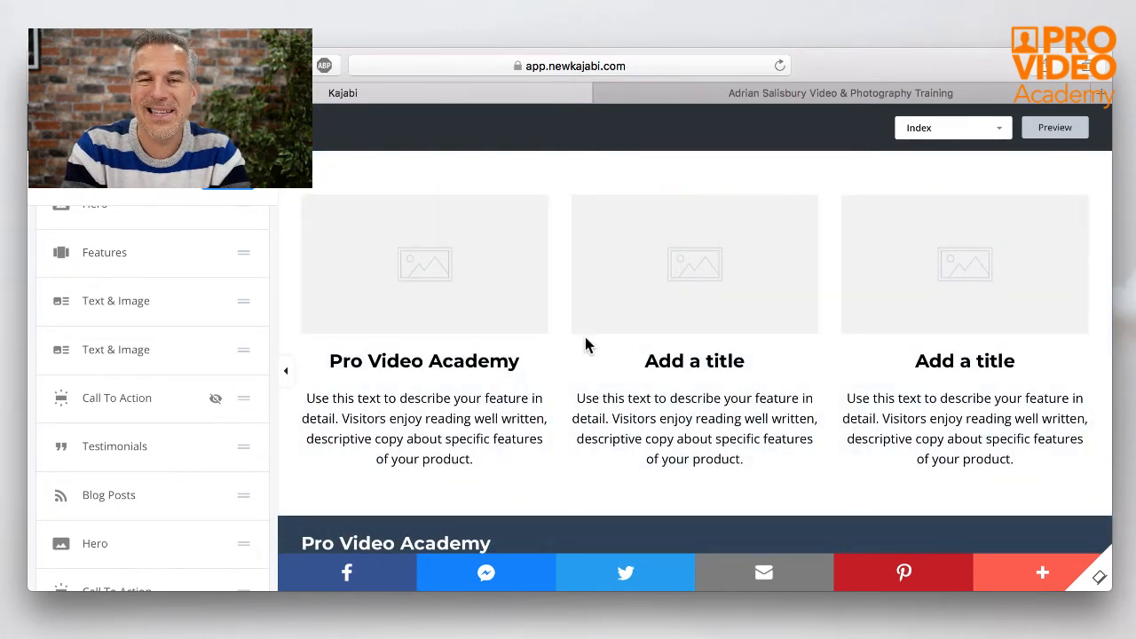
Step: Open the Features section's settings and delete the section from the Index page
{"action": "scroll", "coordinate": [125, 315], "scroll_direction": "up", "scroll_amount": 3}
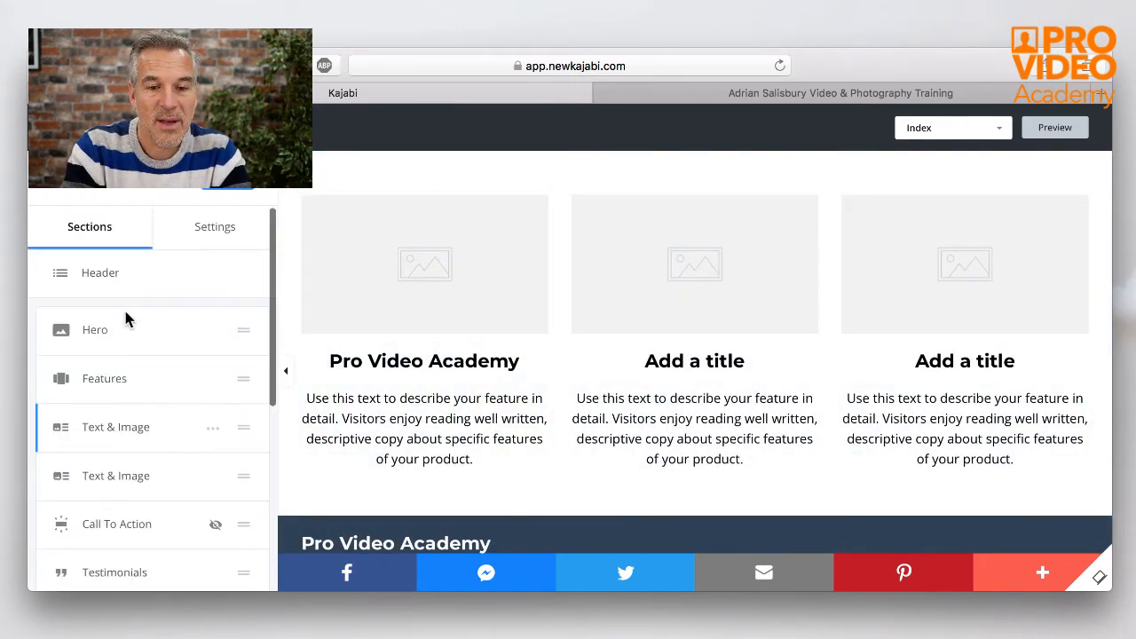
{"action": "left_click", "coordinate": [215, 381]}
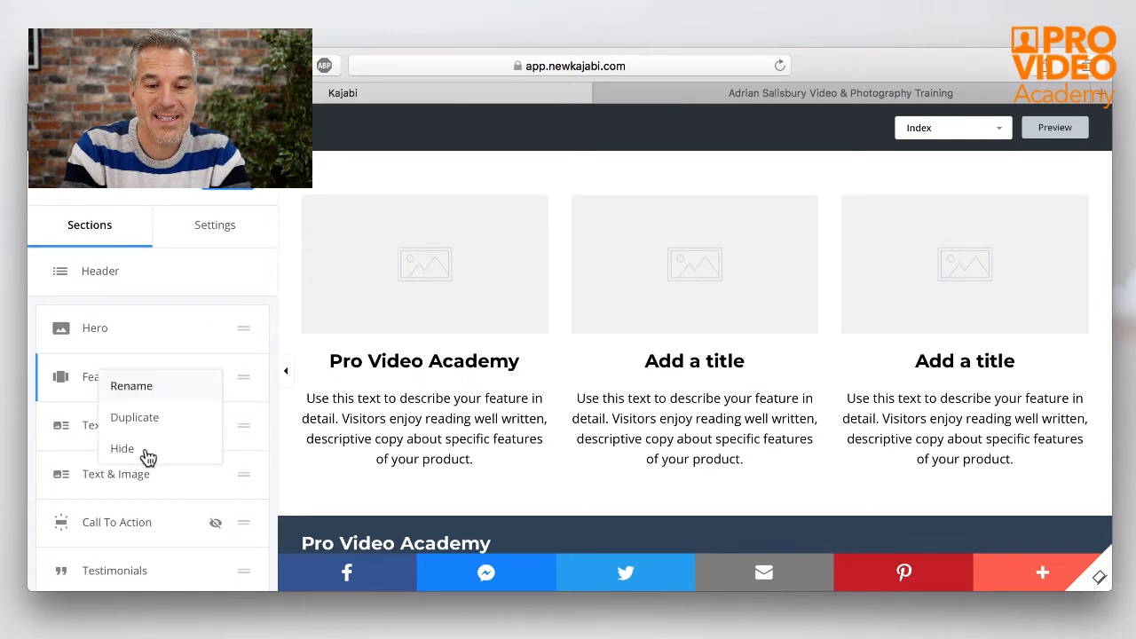
{"action": "left_click", "coordinate": [81, 377]}
{"action": "scroll", "coordinate": [152, 459], "scroll_direction": "down", "scroll_amount": 2}
{"action": "scroll", "coordinate": [153, 459], "scroll_direction": "down", "scroll_amount": 5}
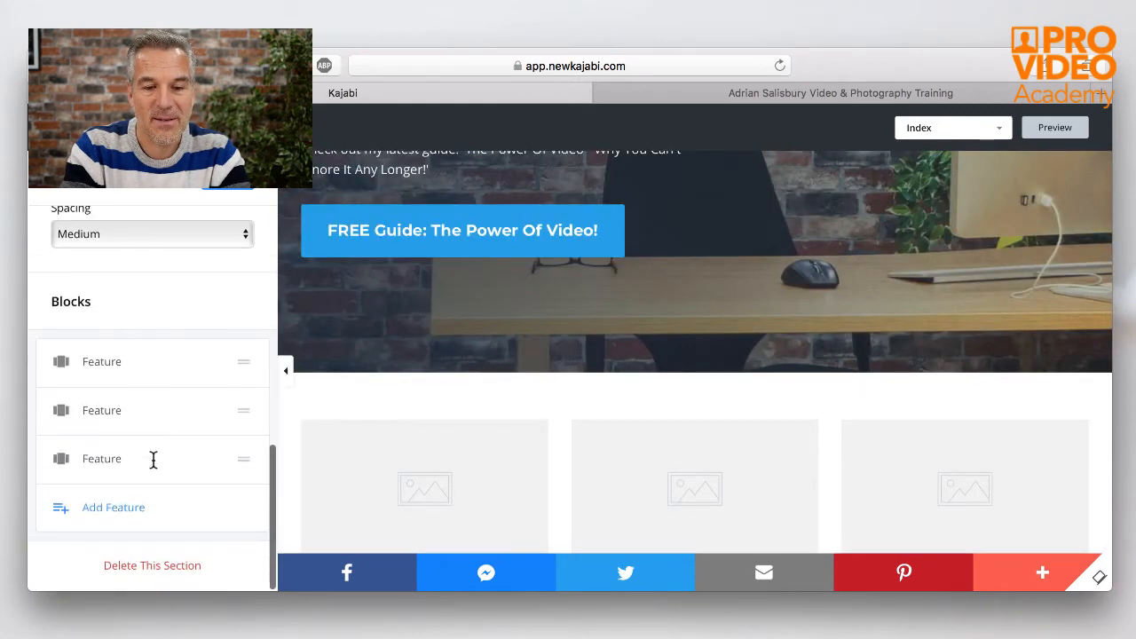
{"action": "left_click", "coordinate": [155, 571]}
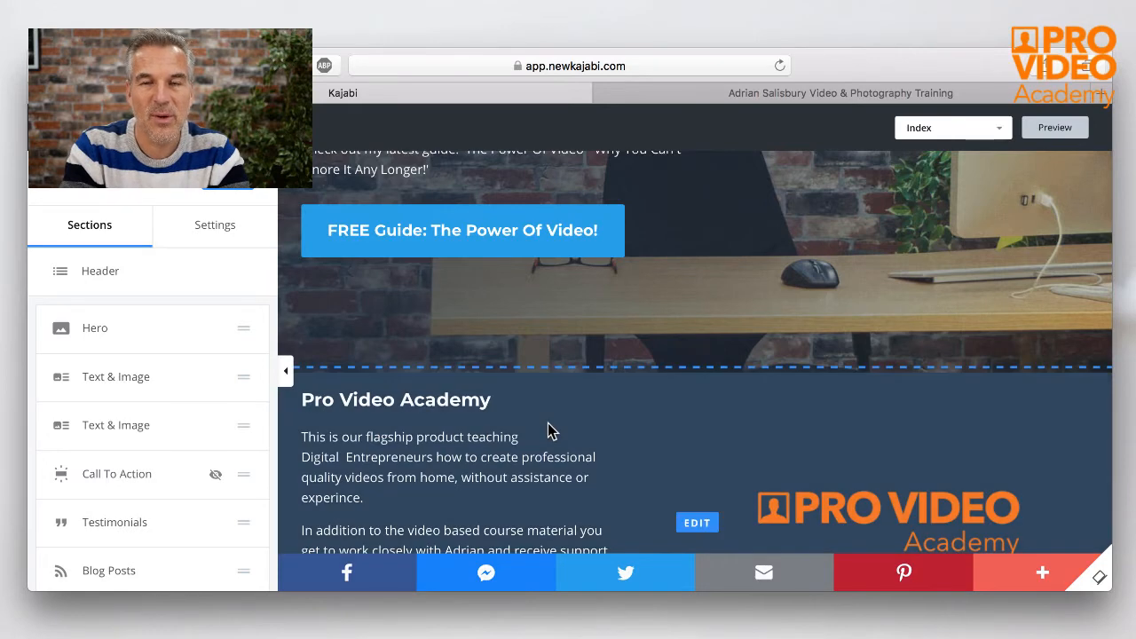
Step: Examine the Pro Video Academy section below the hero area, including its text, logo and Learn More button
{"action": "scroll", "coordinate": [548, 432], "scroll_direction": "down", "scroll_amount": 2}
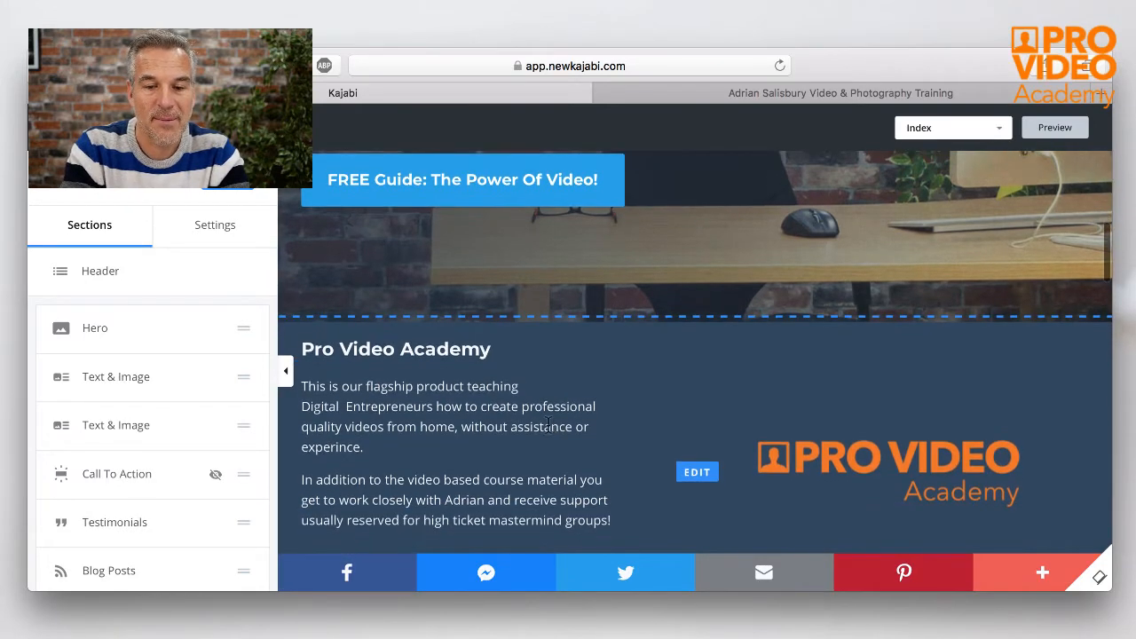
{"action": "scroll", "coordinate": [548, 432], "scroll_direction": "down", "scroll_amount": 6}
{"action": "scroll", "coordinate": [548, 433], "scroll_direction": "up", "scroll_amount": 2}
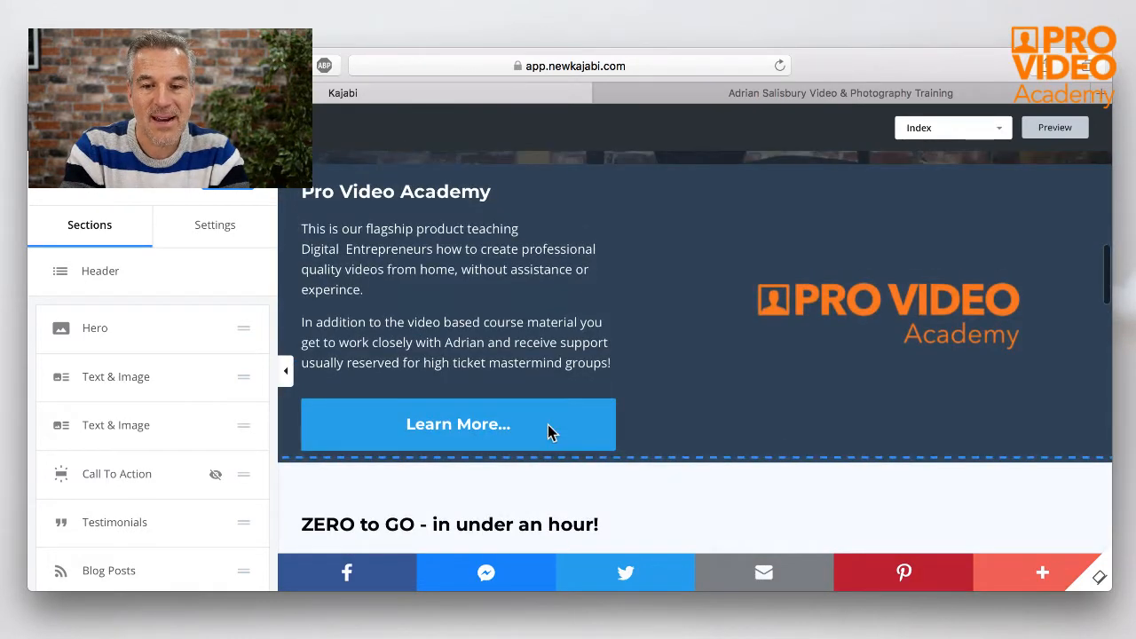
Step: Open the Pro Video Academy Text & Image section's settings and look through the page down to the testimonials
{"action": "left_click", "coordinate": [573, 286]}
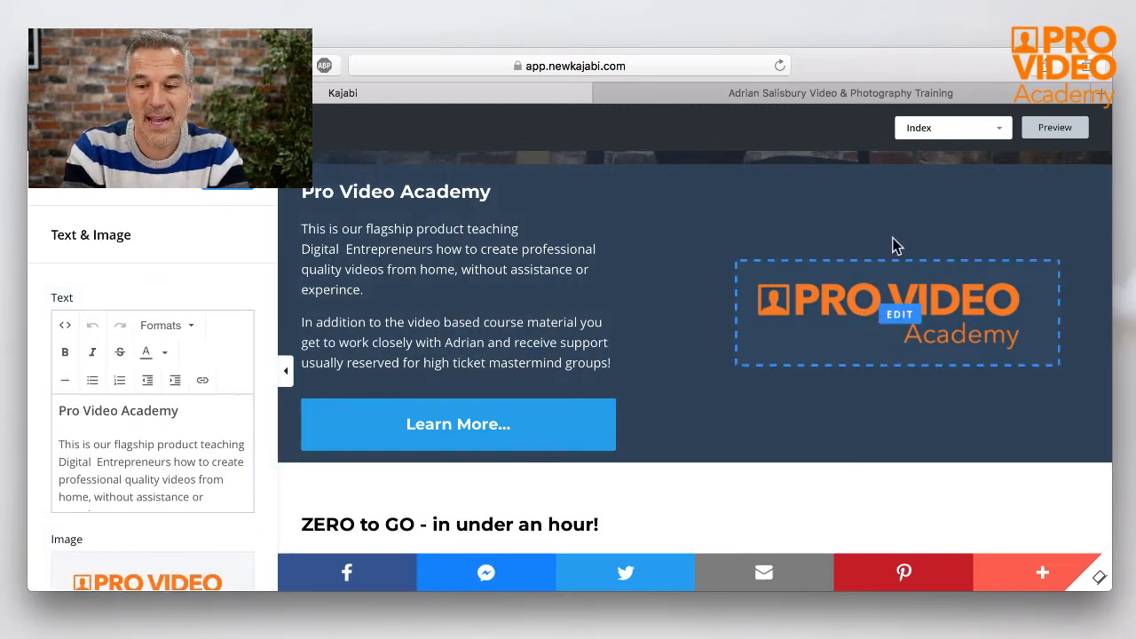
{"action": "scroll", "coordinate": [294, 344], "scroll_direction": "down", "scroll_amount": 5}
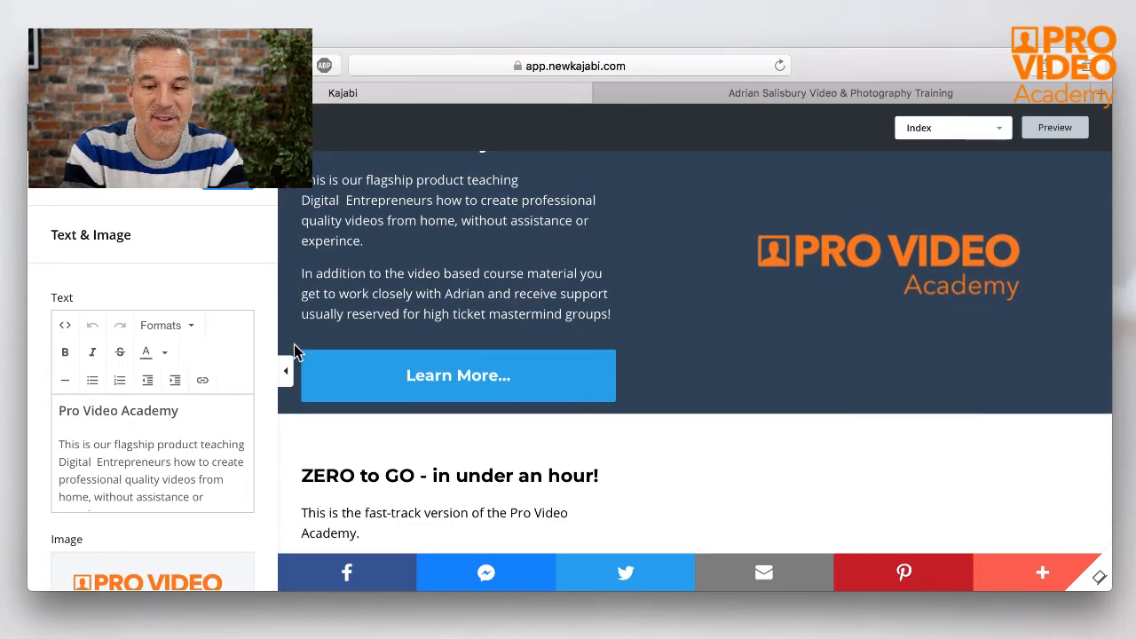
{"action": "scroll", "coordinate": [294, 351], "scroll_direction": "down", "scroll_amount": 5}
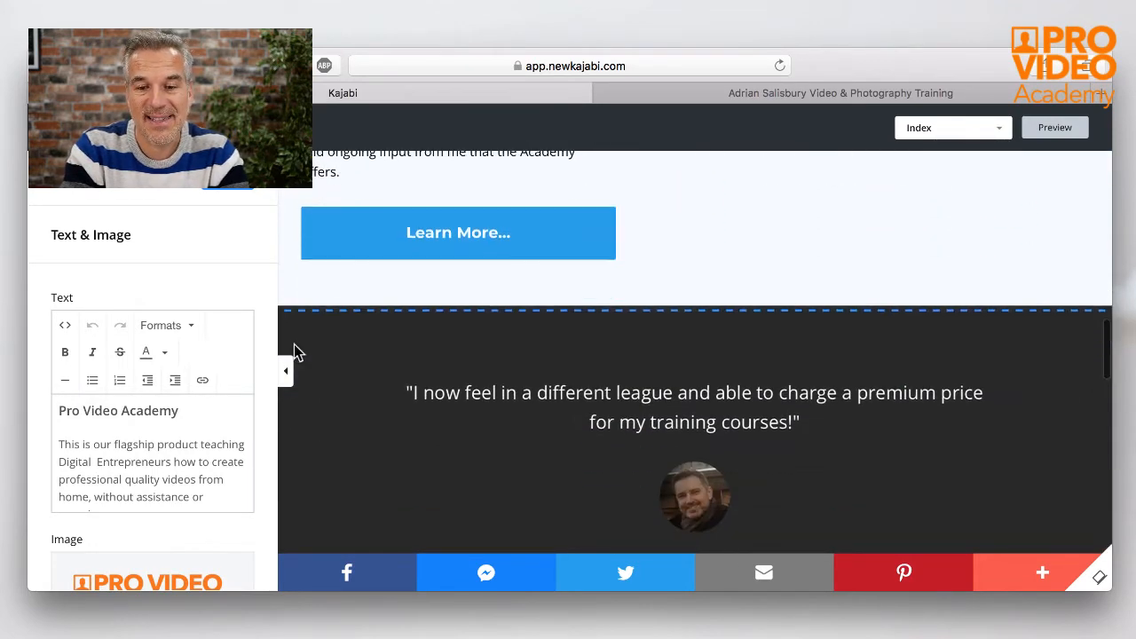
Step: Open the Salon Business Secrets testimonial from the page, review its name, title, text and headshot fields, and return to the section list
{"action": "left_click", "coordinate": [462, 364]}
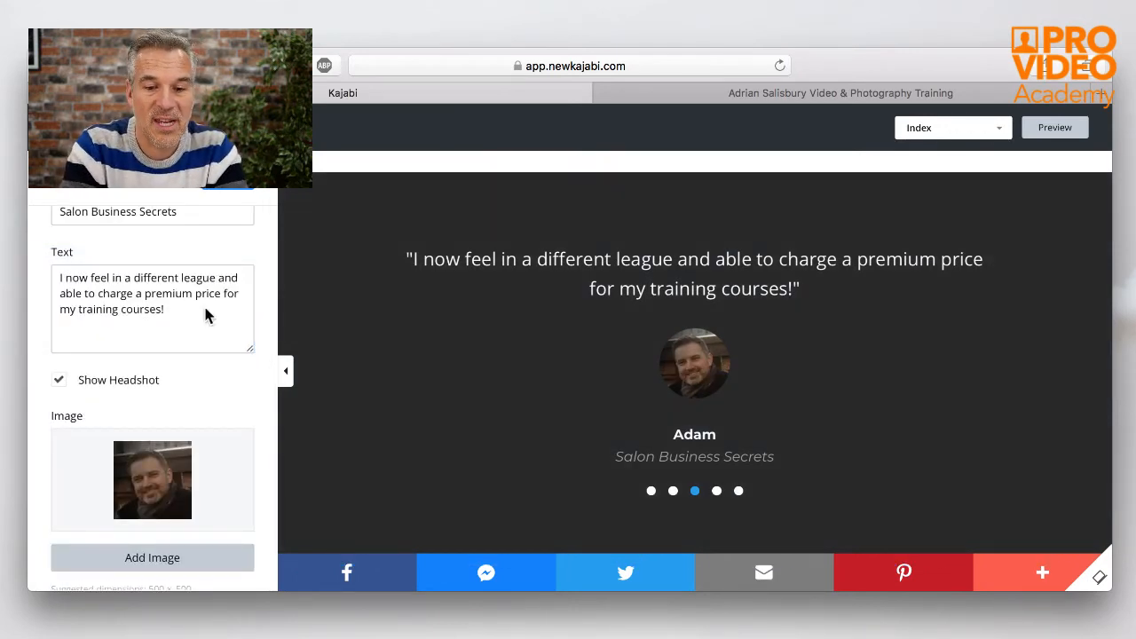
{"action": "scroll", "coordinate": [233, 389], "scroll_direction": "up", "scroll_amount": 5}
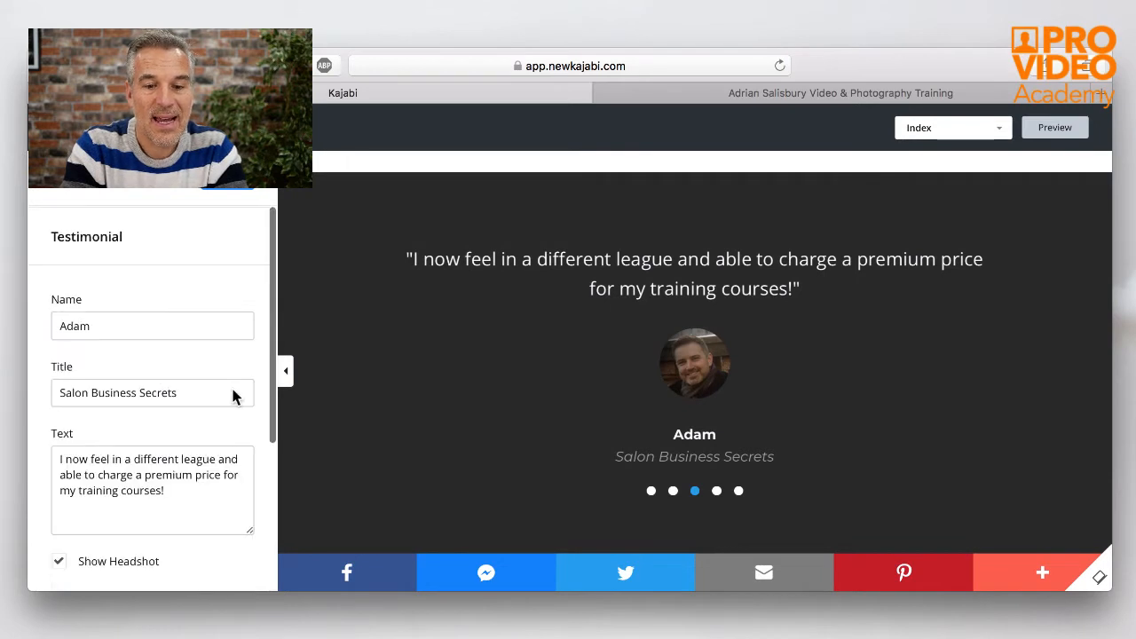
{"action": "scroll", "coordinate": [233, 393], "scroll_direction": "down", "scroll_amount": 5}
{"action": "scroll", "coordinate": [232, 389], "scroll_direction": "up", "scroll_amount": 5}
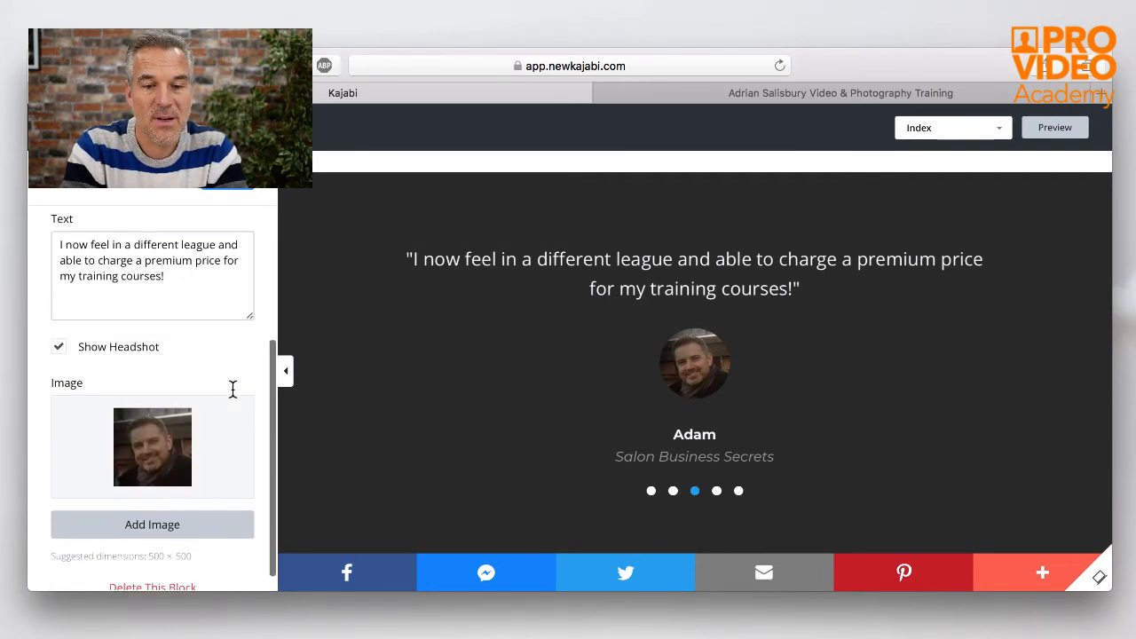
{"action": "left_click", "coordinate": [75, 190]}
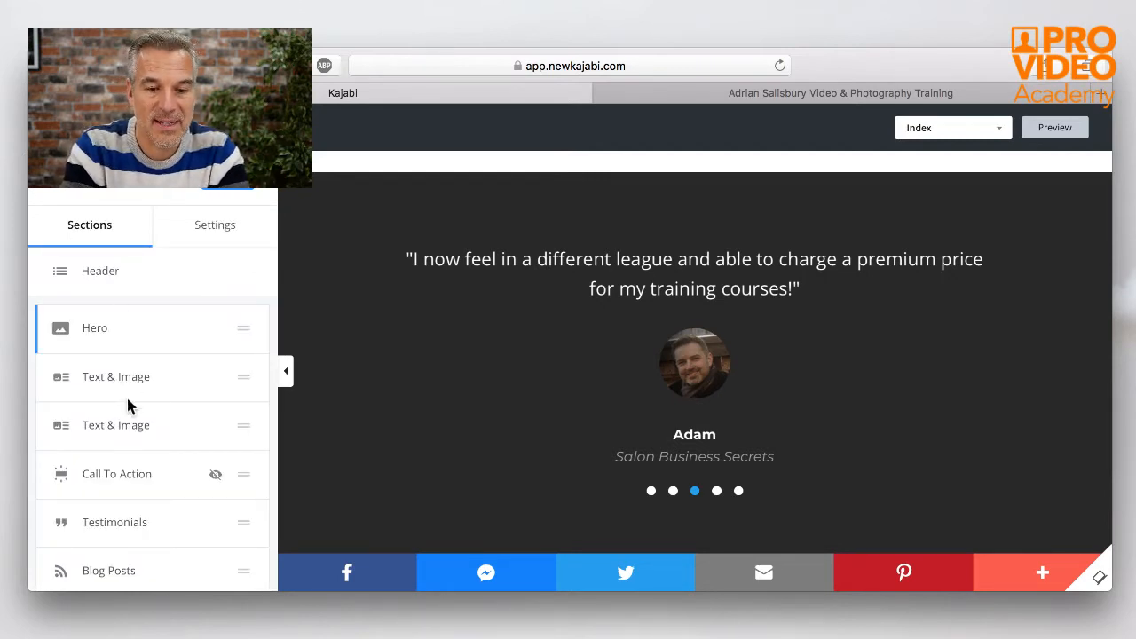
Step: Open the Testimonials section and review its background options and list of testimonial blocks
{"action": "scroll", "coordinate": [127, 404], "scroll_direction": "down", "scroll_amount": 3}
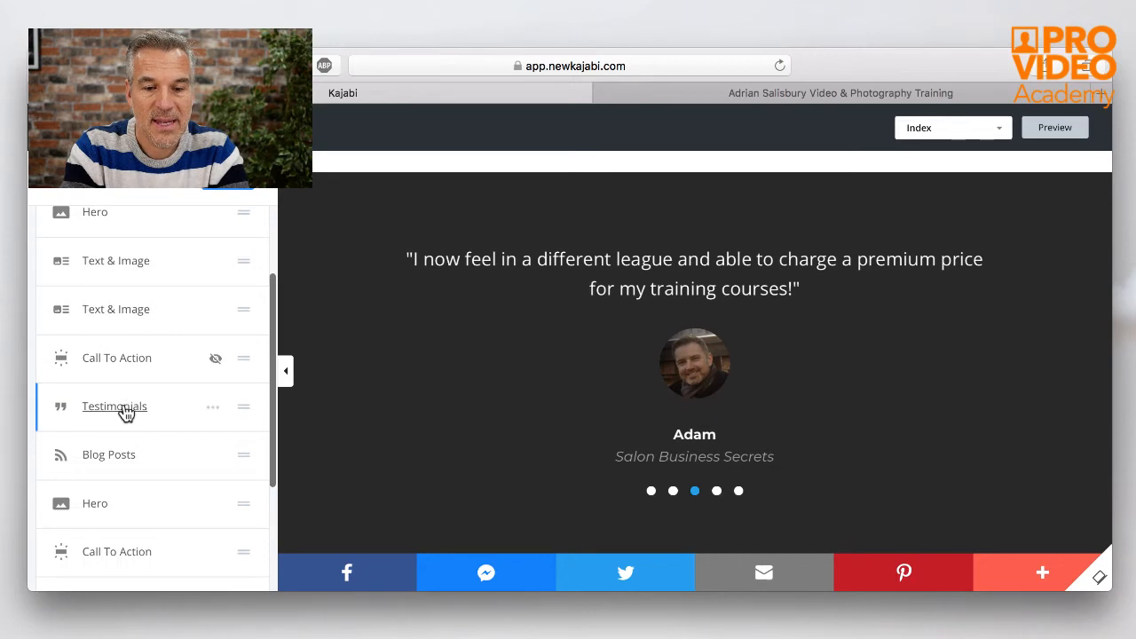
{"action": "left_click", "coordinate": [126, 413]}
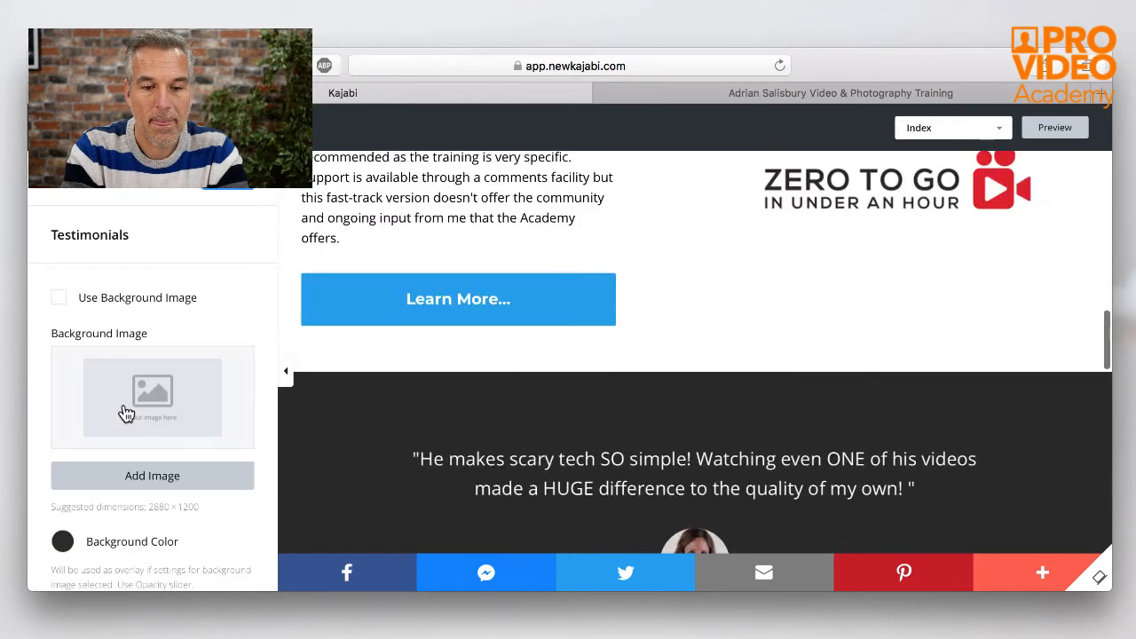
{"action": "scroll", "coordinate": [224, 530], "scroll_direction": "down", "scroll_amount": 5}
{"action": "scroll", "coordinate": [224, 530], "scroll_direction": "down", "scroll_amount": 5}
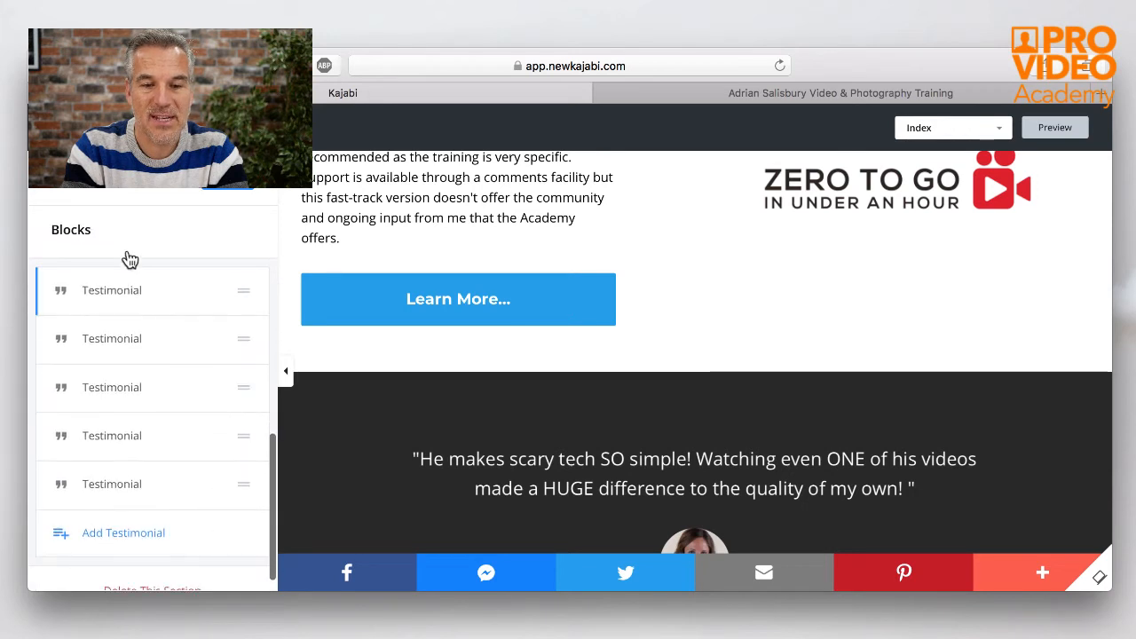
Step: Open the first testimonial block, review its title, text, headshot and image options against the page, and return to the section list
{"action": "left_click", "coordinate": [116, 292]}
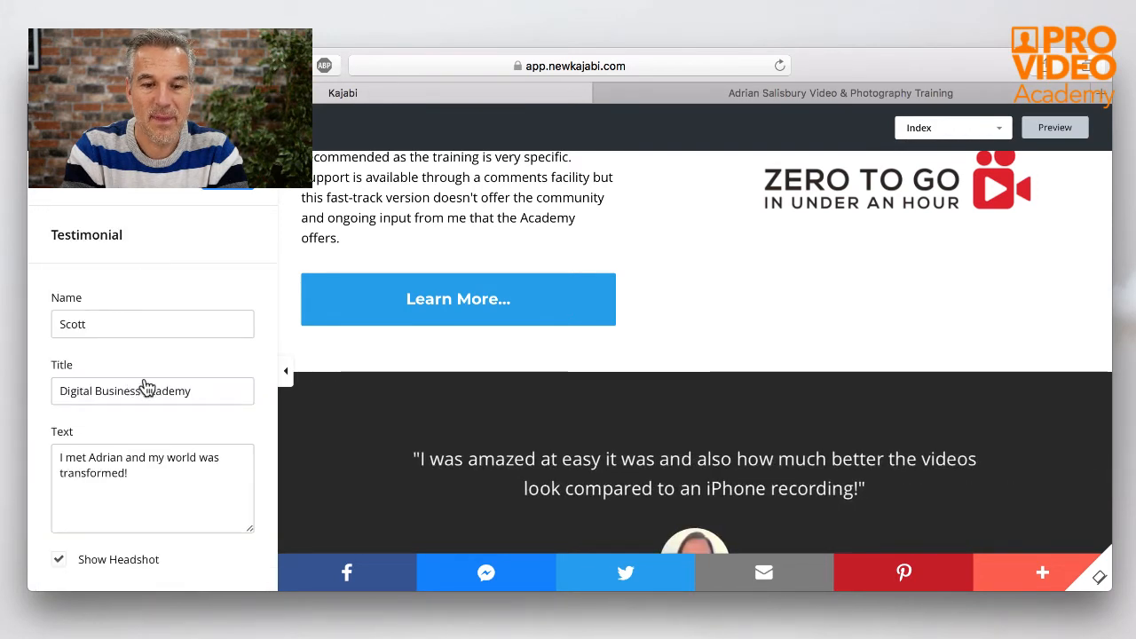
{"action": "scroll", "coordinate": [155, 421], "scroll_direction": "down", "scroll_amount": 3}
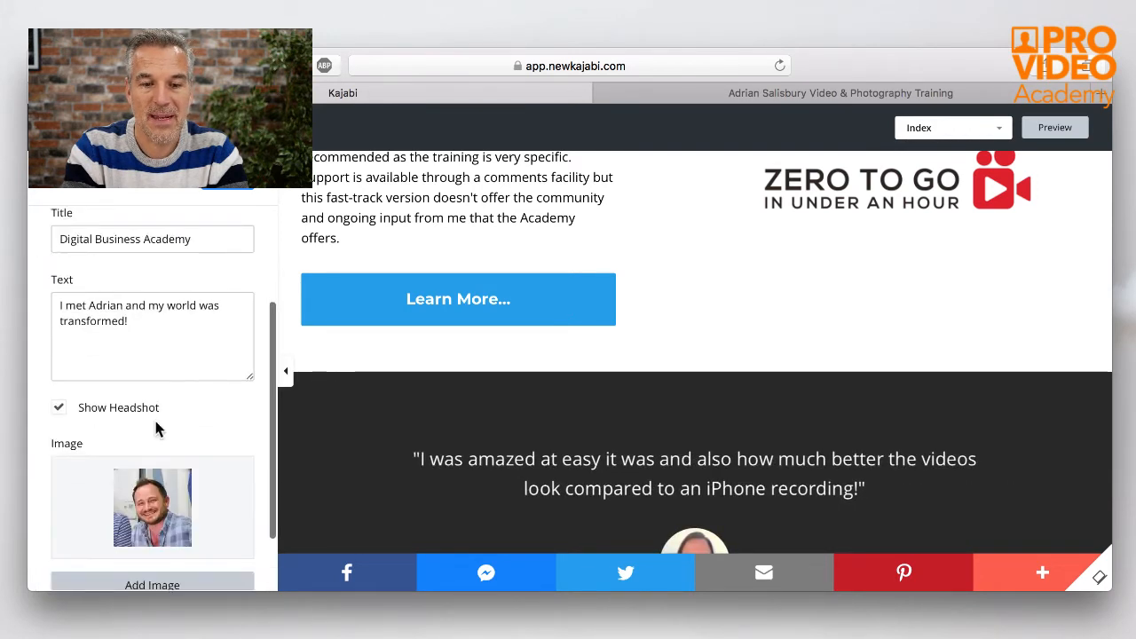
{"action": "scroll", "coordinate": [155, 426], "scroll_direction": "up", "scroll_amount": 2}
{"action": "scroll", "coordinate": [155, 422], "scroll_direction": "down", "scroll_amount": 2}
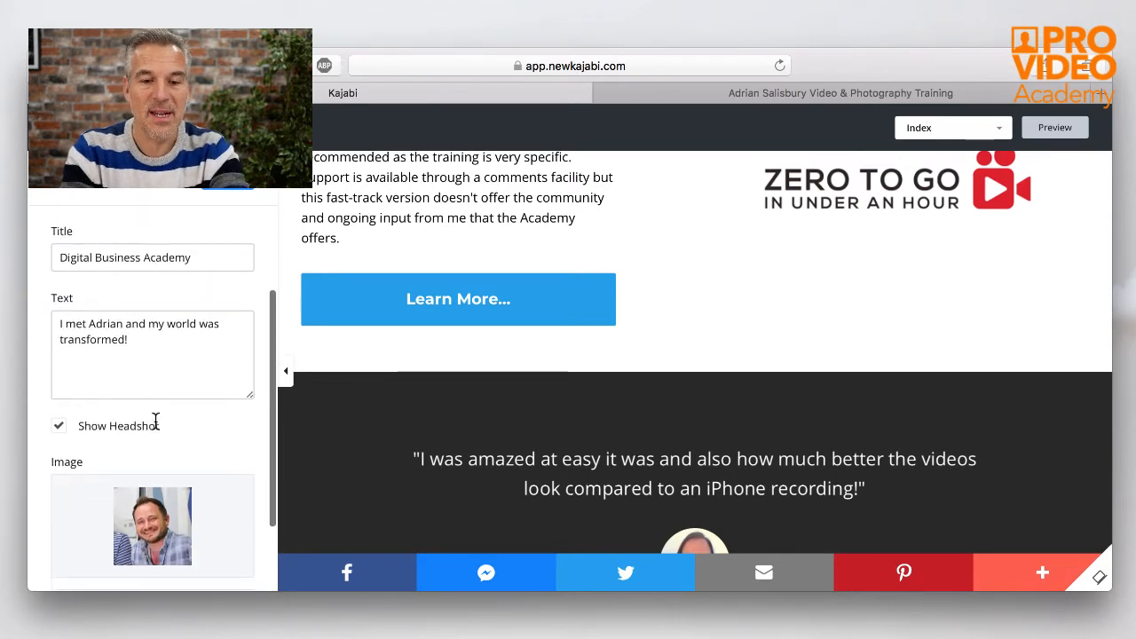
{"action": "scroll", "coordinate": [155, 421], "scroll_direction": "down", "scroll_amount": 2}
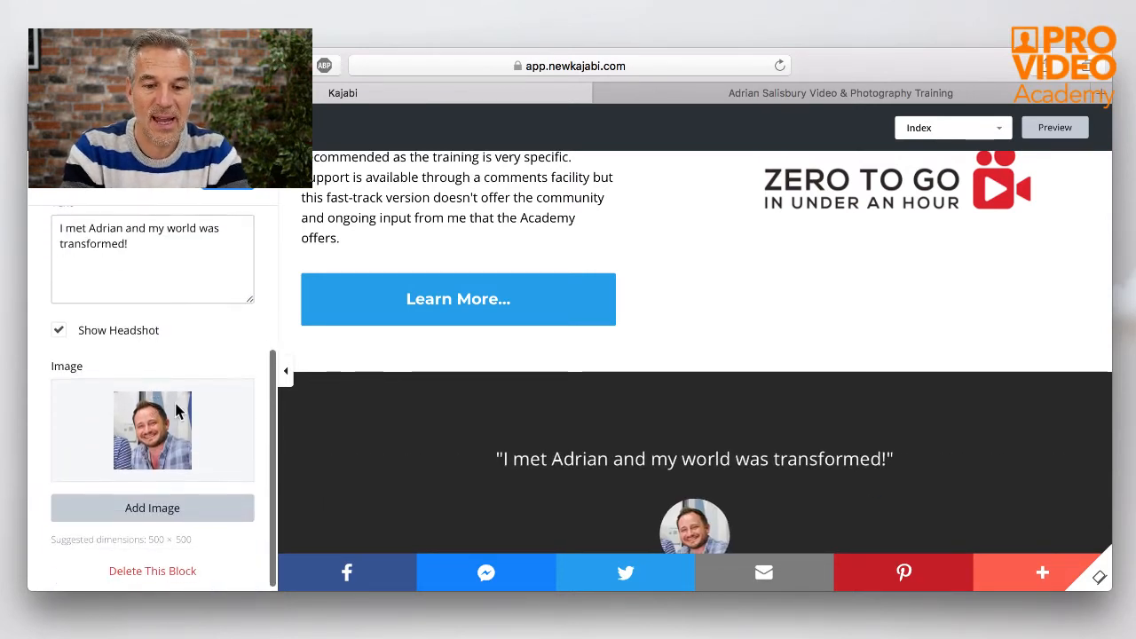
{"action": "scroll", "coordinate": [384, 465], "scroll_direction": "down", "scroll_amount": 3}
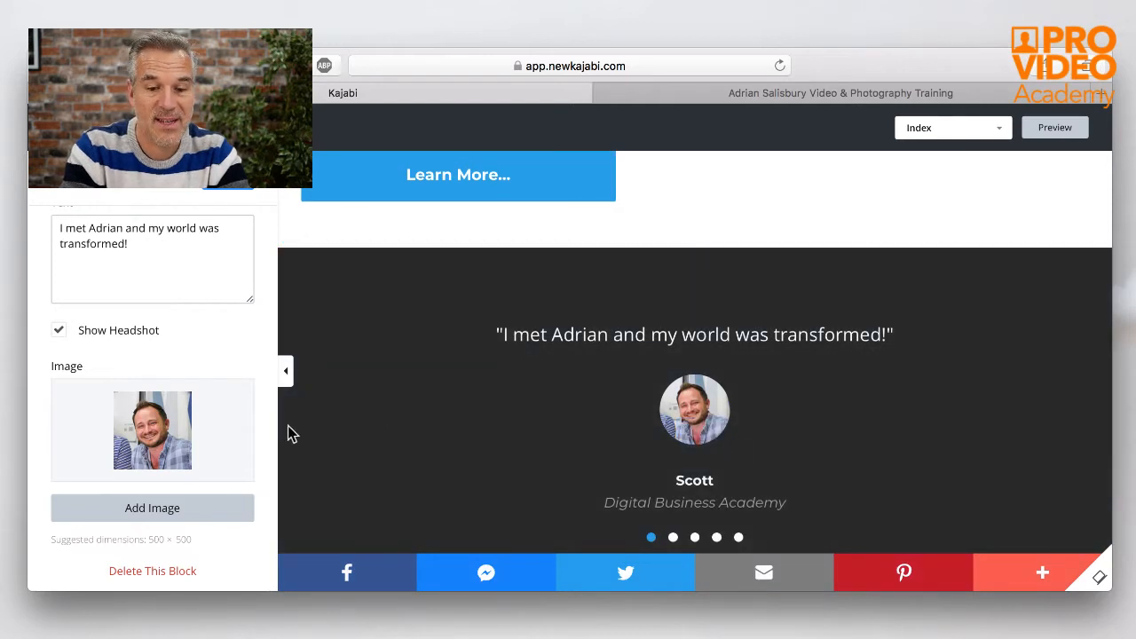
{"action": "left_click", "coordinate": [78, 189]}
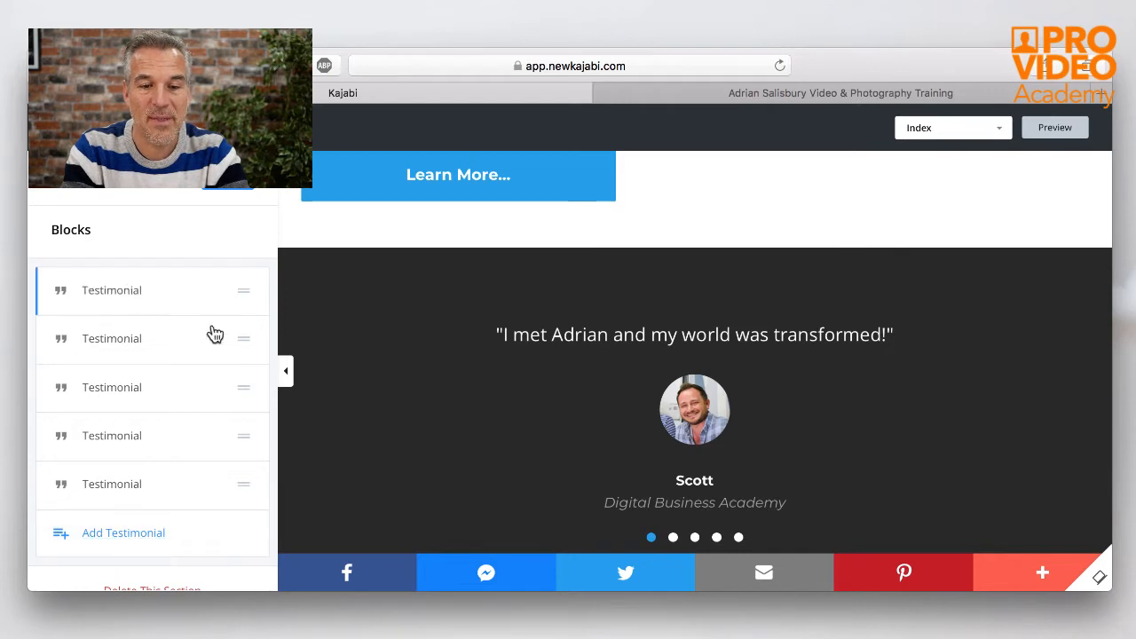
{"action": "left_click", "coordinate": [78, 188]}
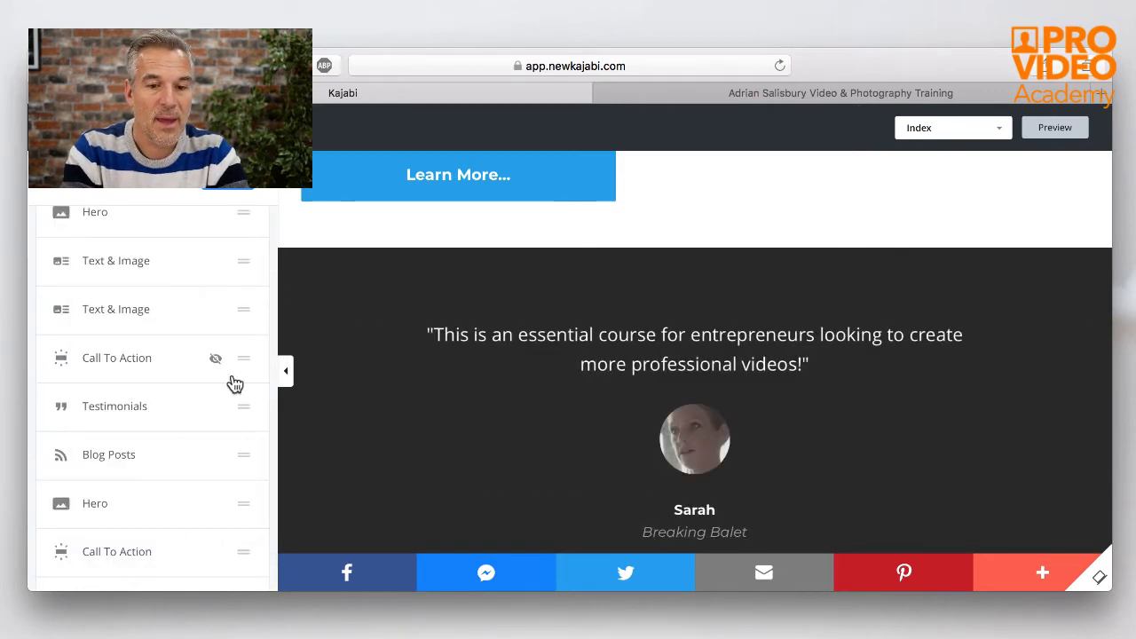
Step: Examine the Latest Blog Posts section below the testimonials, returning from the testimonial block's settings to the section list
{"action": "scroll", "coordinate": [225, 434], "scroll_direction": "down", "scroll_amount": 2}
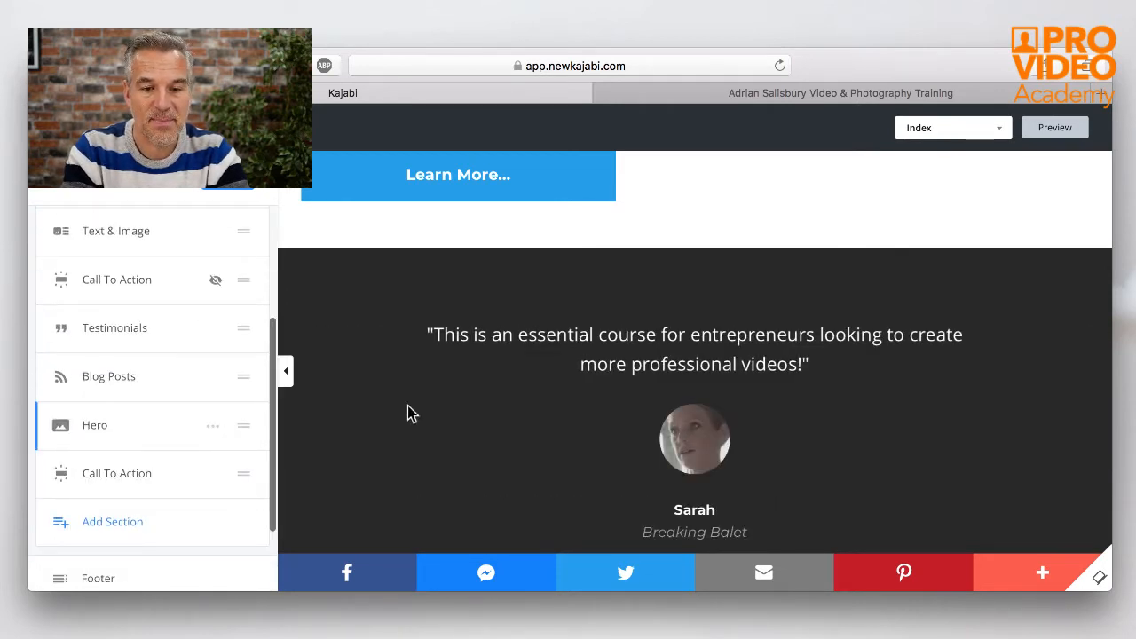
{"action": "scroll", "coordinate": [440, 415], "scroll_direction": "down", "scroll_amount": 3}
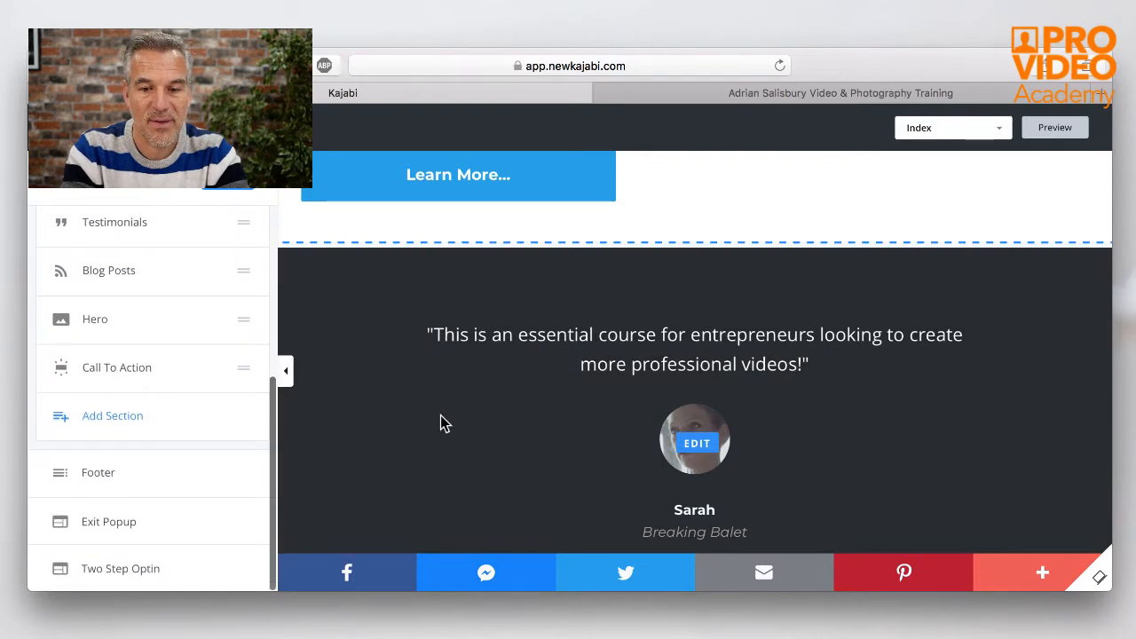
{"action": "left_click", "coordinate": [440, 416]}
{"action": "scroll", "coordinate": [440, 416], "scroll_direction": "down", "scroll_amount": 5}
{"action": "scroll", "coordinate": [440, 419], "scroll_direction": "down", "scroll_amount": 2}
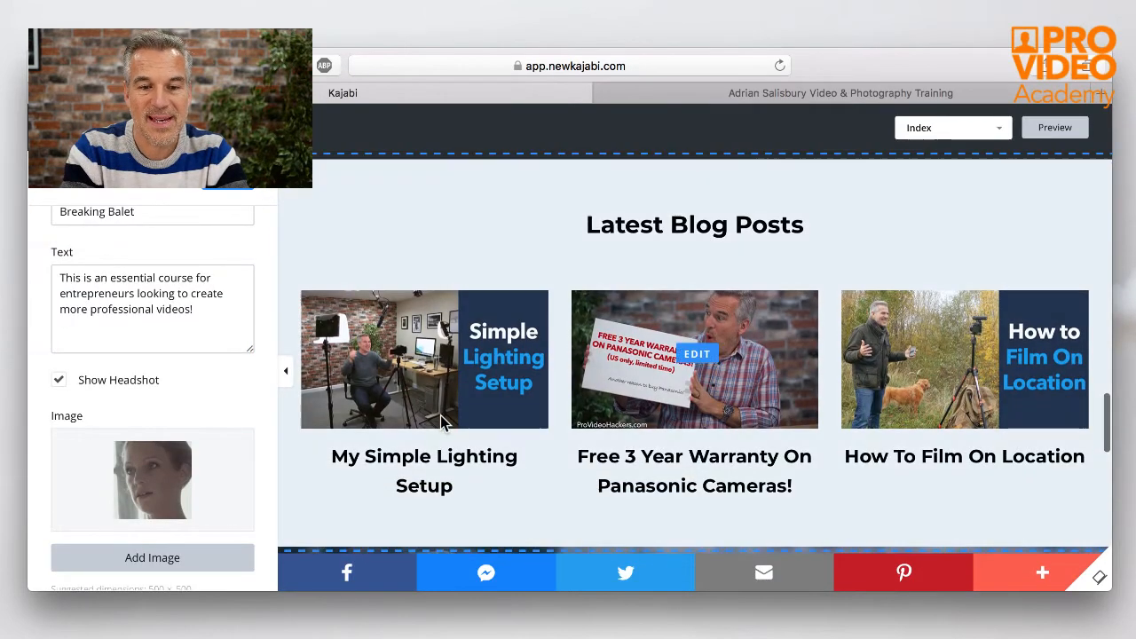
{"action": "left_click", "coordinate": [78, 184]}
{"action": "scroll", "coordinate": [139, 329], "scroll_direction": "up", "scroll_amount": 1}
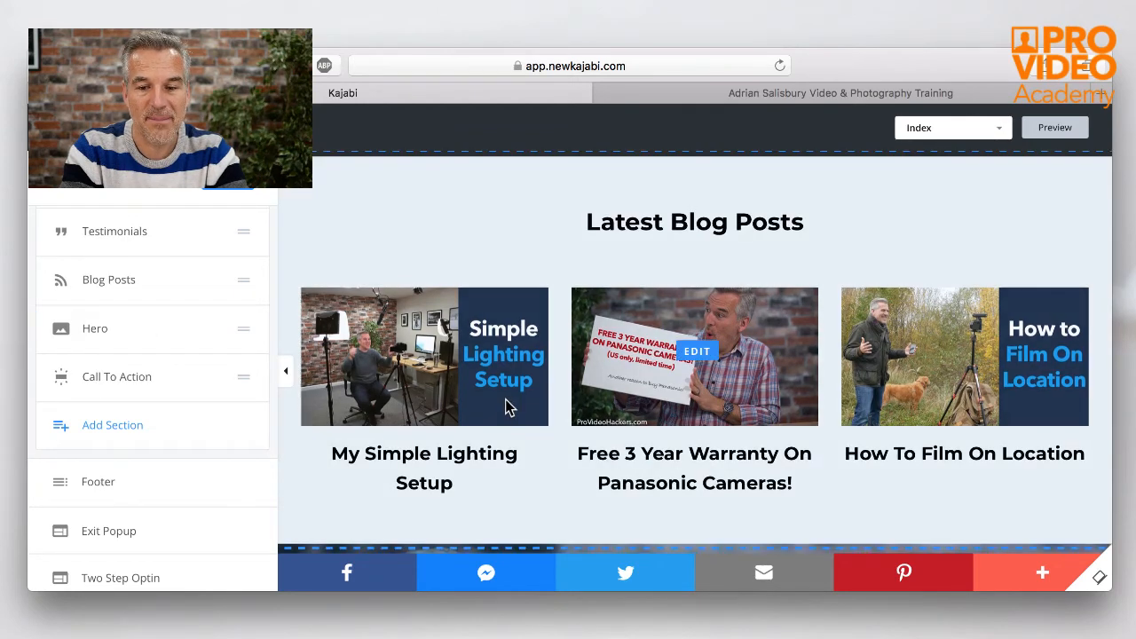
Step: Examine the About section below the blog posts, including its background photo, biography text and Learn More button
{"action": "scroll", "coordinate": [505, 406], "scroll_direction": "down", "scroll_amount": 3}
{"action": "scroll", "coordinate": [505, 405], "scroll_direction": "down", "scroll_amount": 3}
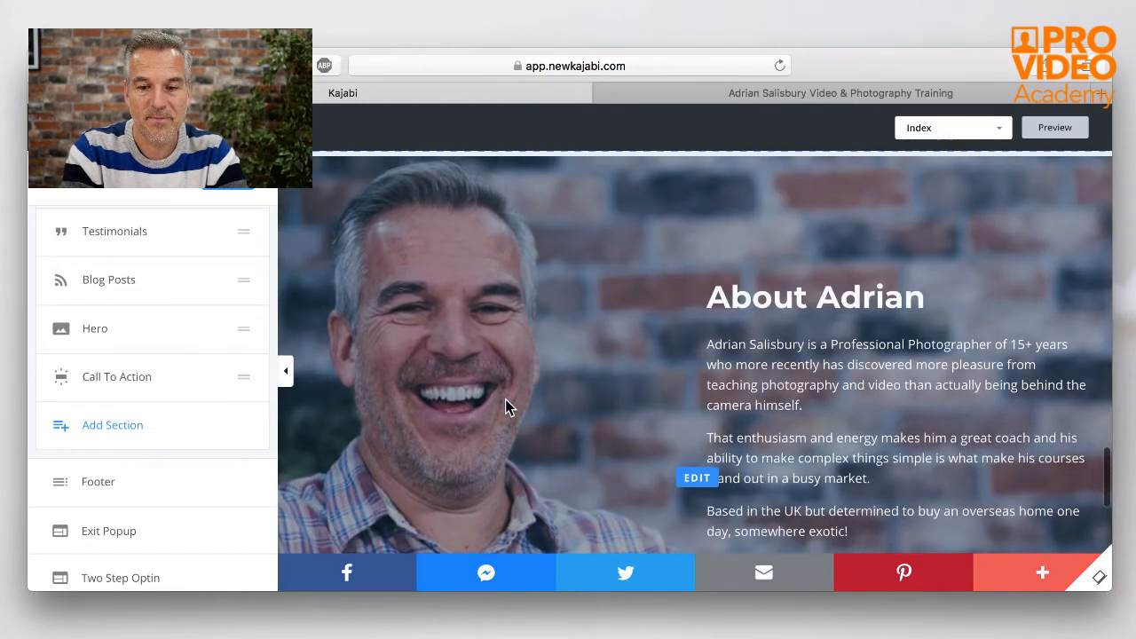
{"action": "scroll", "coordinate": [505, 406], "scroll_direction": "down", "scroll_amount": 3}
{"action": "scroll", "coordinate": [505, 406], "scroll_direction": "up", "scroll_amount": 2}
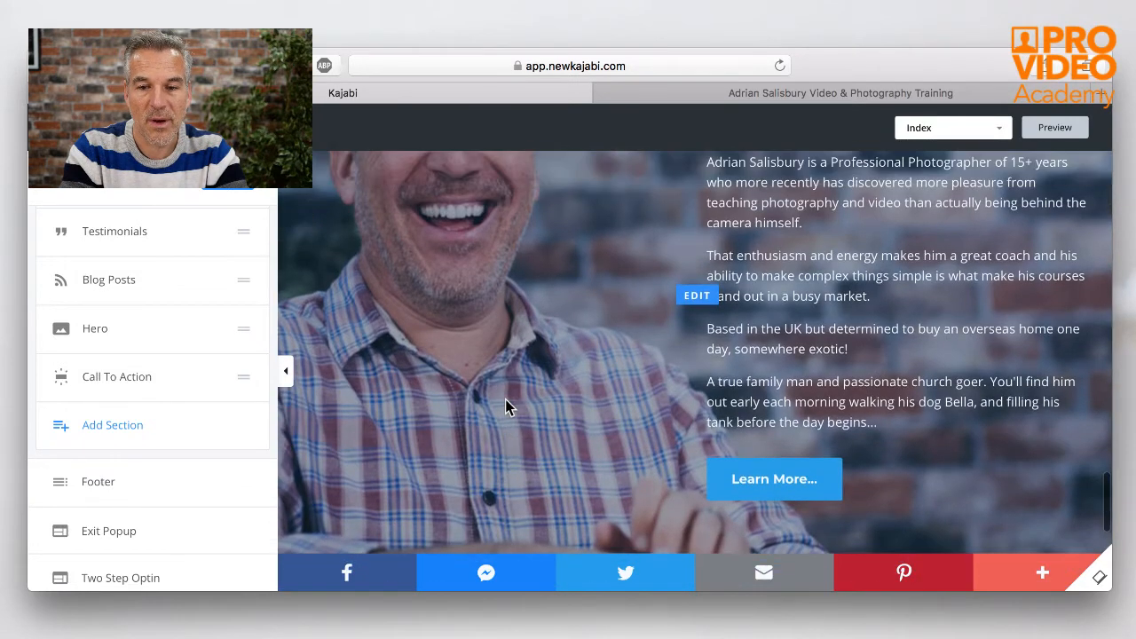
{"action": "scroll", "coordinate": [505, 399], "scroll_direction": "up", "scroll_amount": 1}
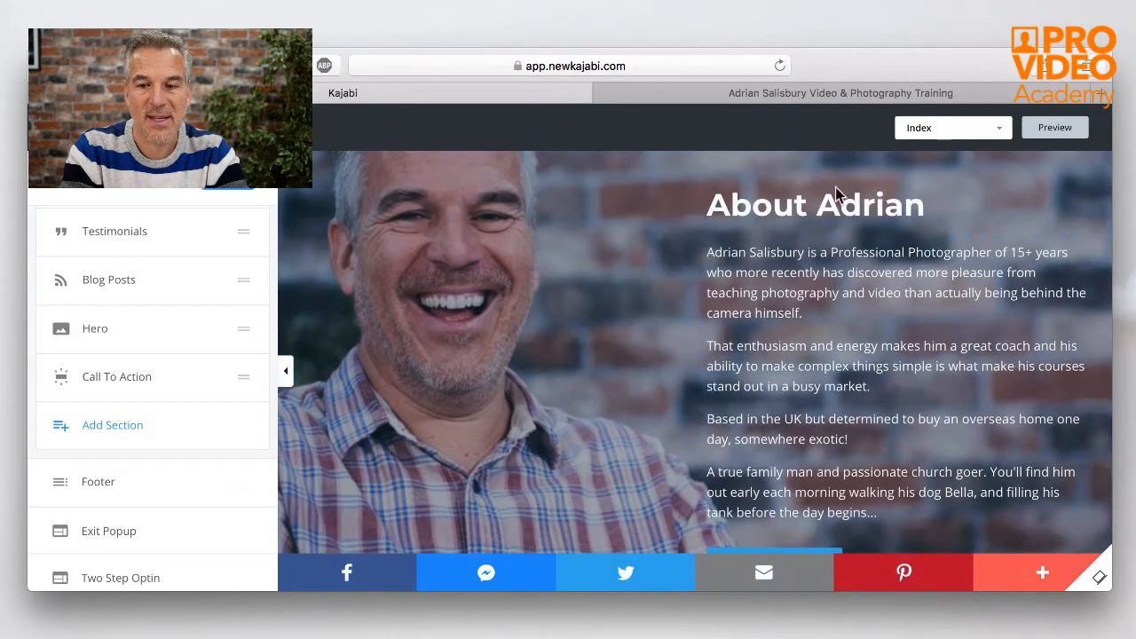
{"action": "scroll", "coordinate": [797, 395], "scroll_direction": "down", "scroll_amount": 2}
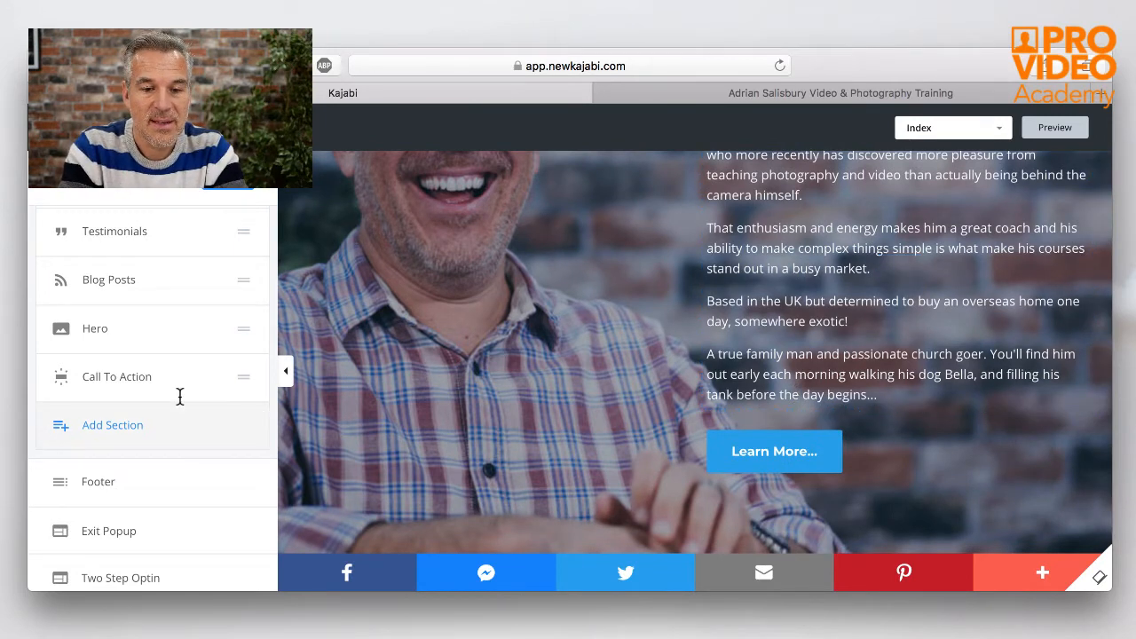
Step: Open the Hero section below Blog Posts and change its background color overlay, trying semi-transparent grey before choosing the transparent swatch
{"action": "left_click", "coordinate": [96, 327]}
{"action": "scroll", "coordinate": [182, 355], "scroll_direction": "down", "scroll_amount": 8}
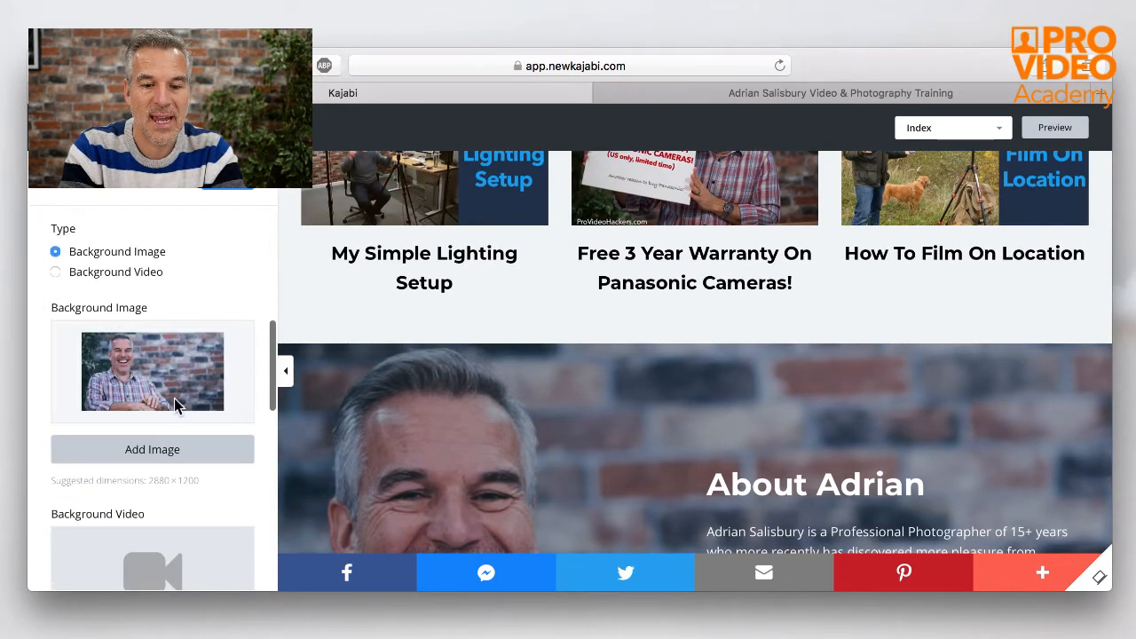
{"action": "scroll", "coordinate": [206, 488], "scroll_direction": "down", "scroll_amount": 5}
{"action": "scroll", "coordinate": [207, 488], "scroll_direction": "down", "scroll_amount": 3}
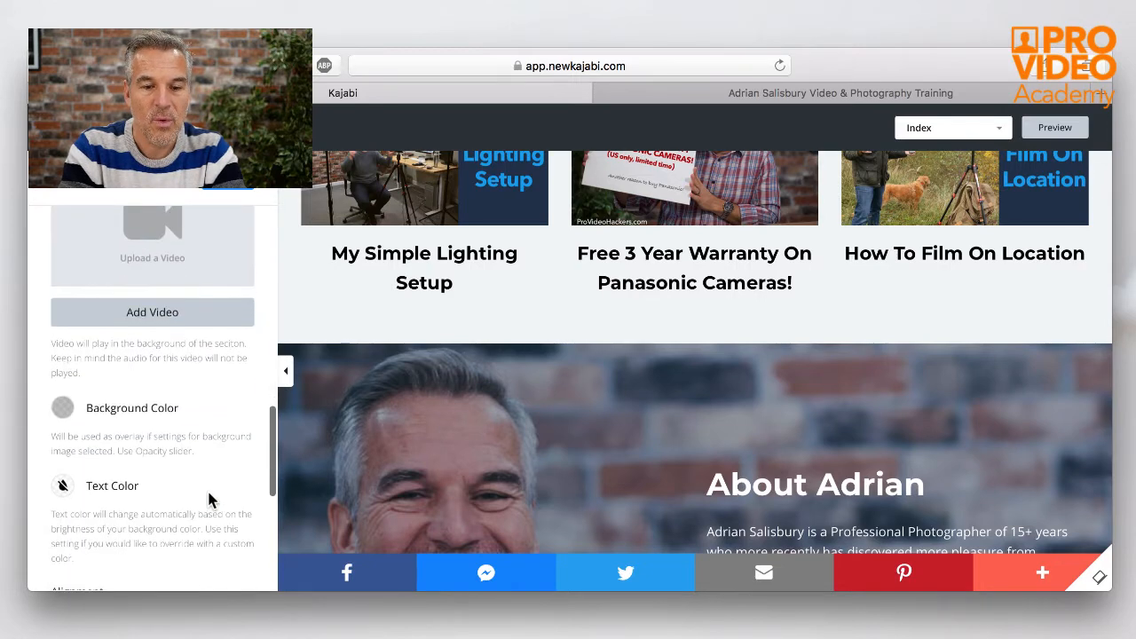
{"action": "left_click", "coordinate": [64, 408]}
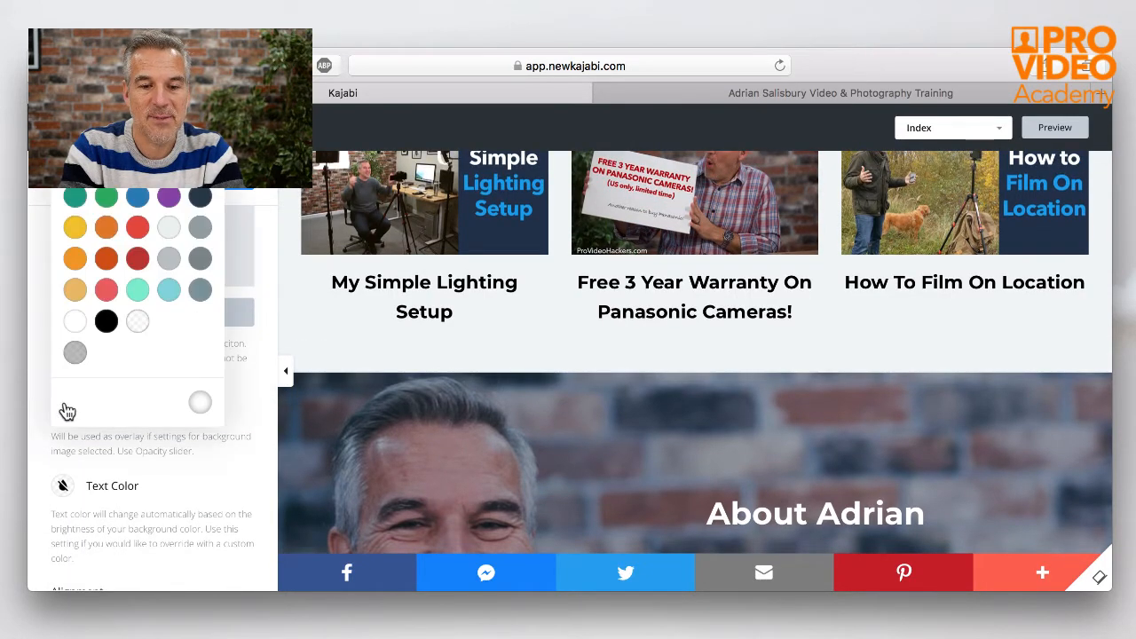
{"action": "left_click", "coordinate": [76, 354]}
{"action": "scroll", "coordinate": [457, 391], "scroll_direction": "down", "scroll_amount": 5}
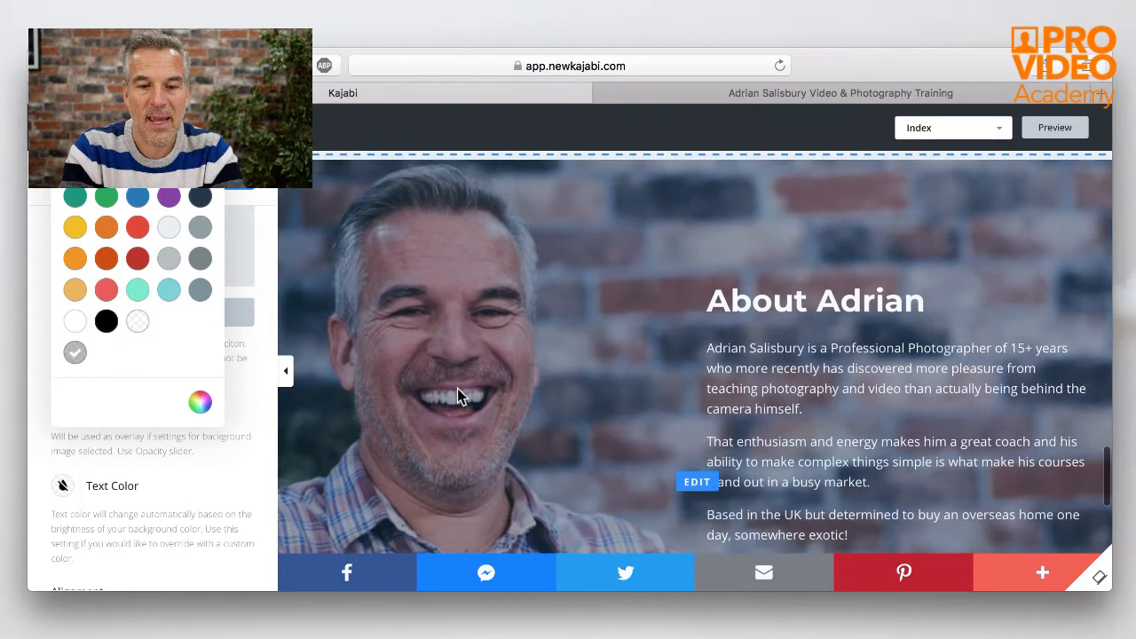
{"action": "left_click", "coordinate": [136, 324]}
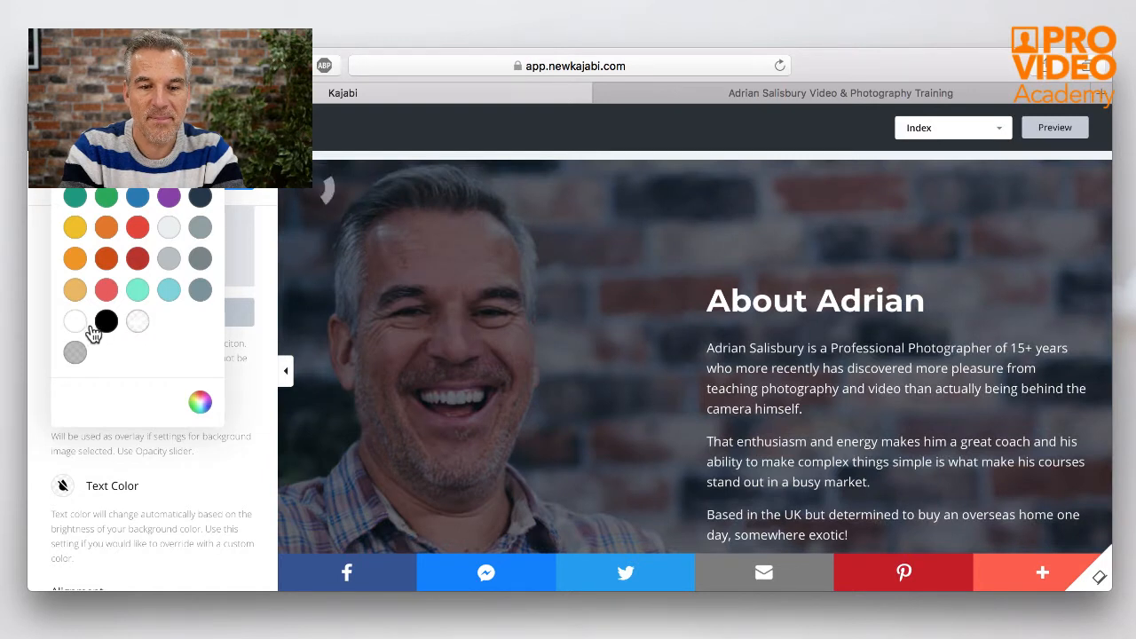
Step: Adjust the Hero overlay's opacity in the custom color picker and set it to fully transparent
{"action": "left_click", "coordinate": [202, 408]}
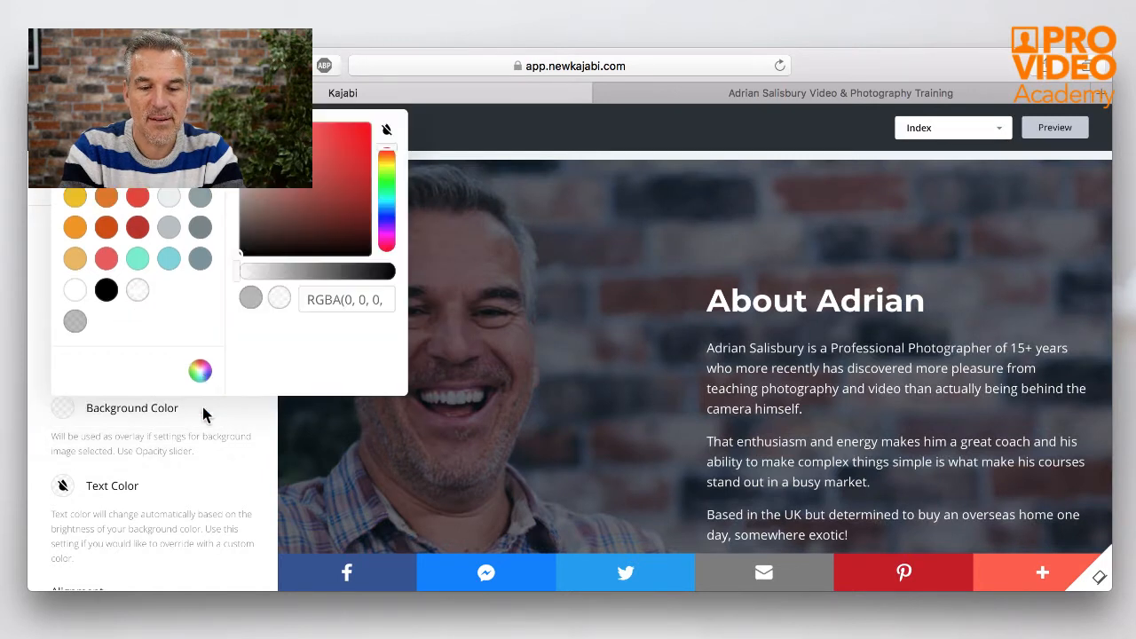
{"action": "left_click", "coordinate": [249, 273]}
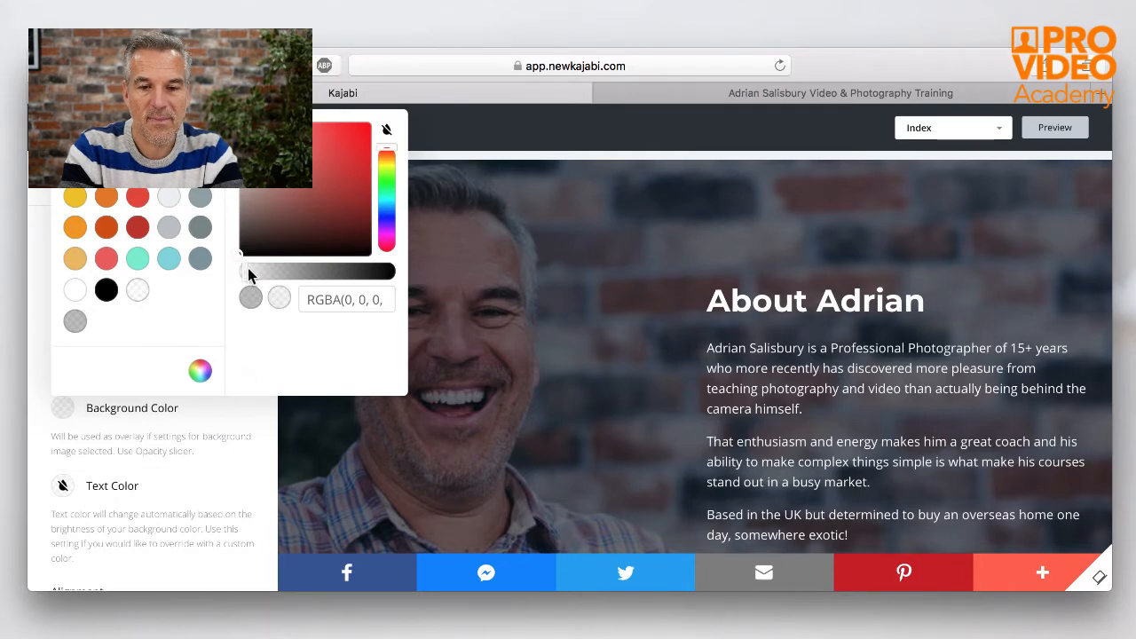
{"action": "left_click", "coordinate": [234, 275]}
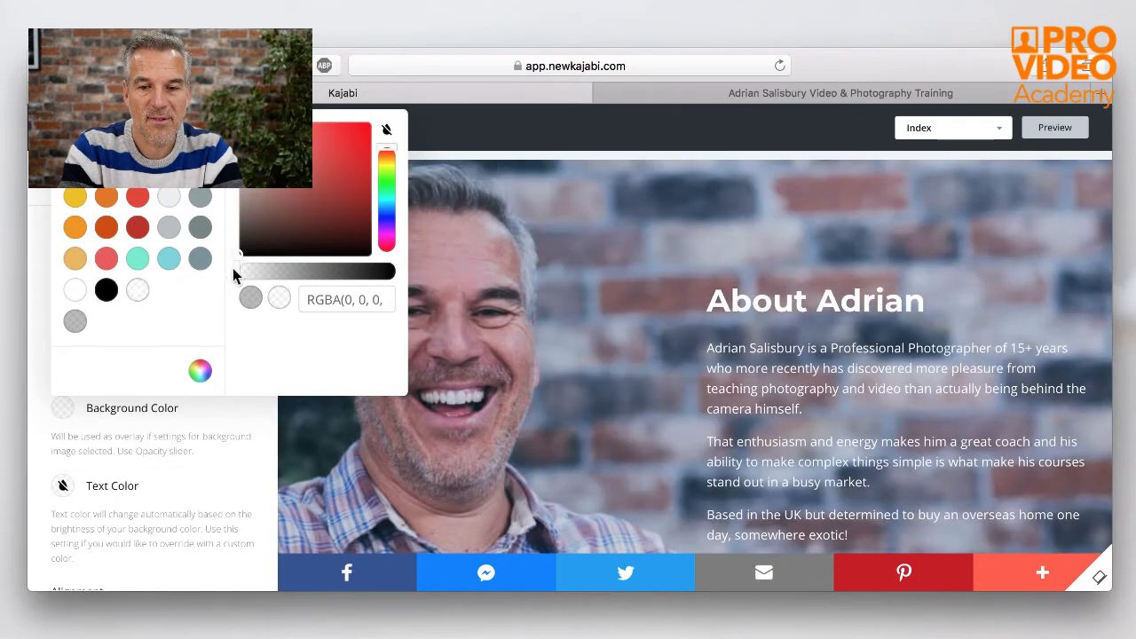
{"action": "left_click", "coordinate": [235, 270]}
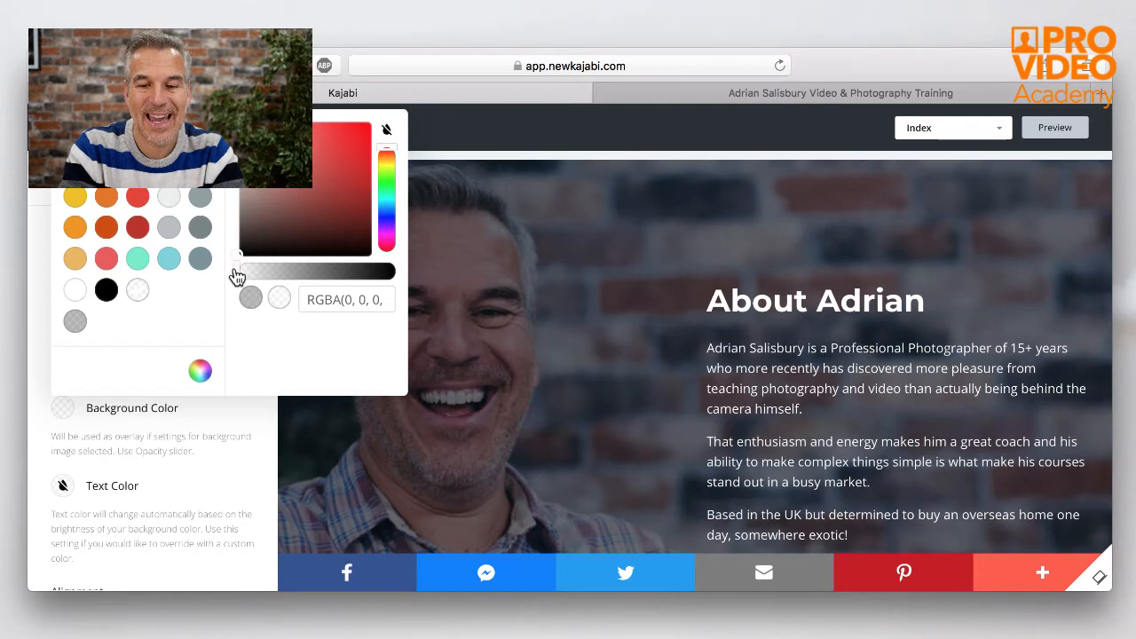
{"action": "left_click", "coordinate": [277, 299]}
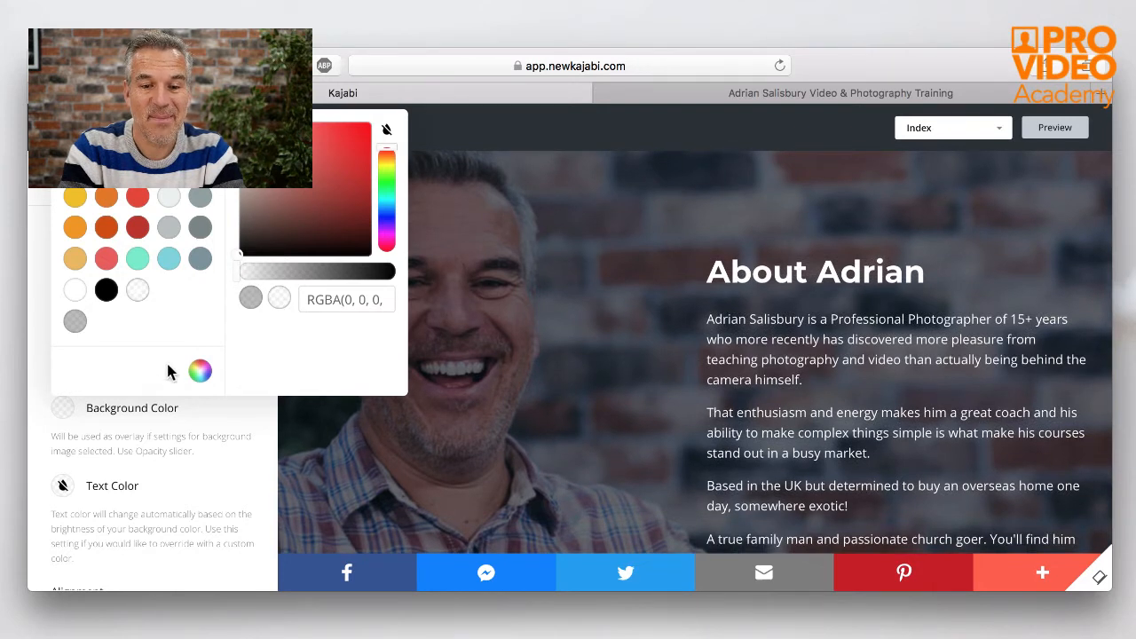
Step: Reopen the About hero's section settings and reduce its background color overlay to fully transparent again
{"action": "left_click", "coordinate": [254, 421]}
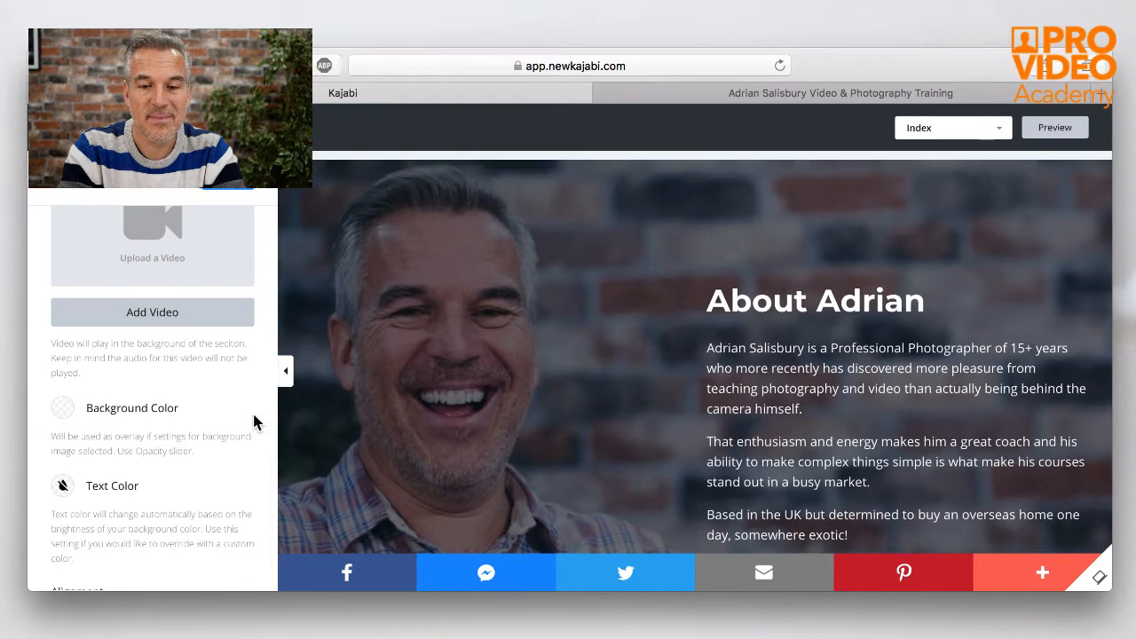
{"action": "left_click", "coordinate": [573, 404]}
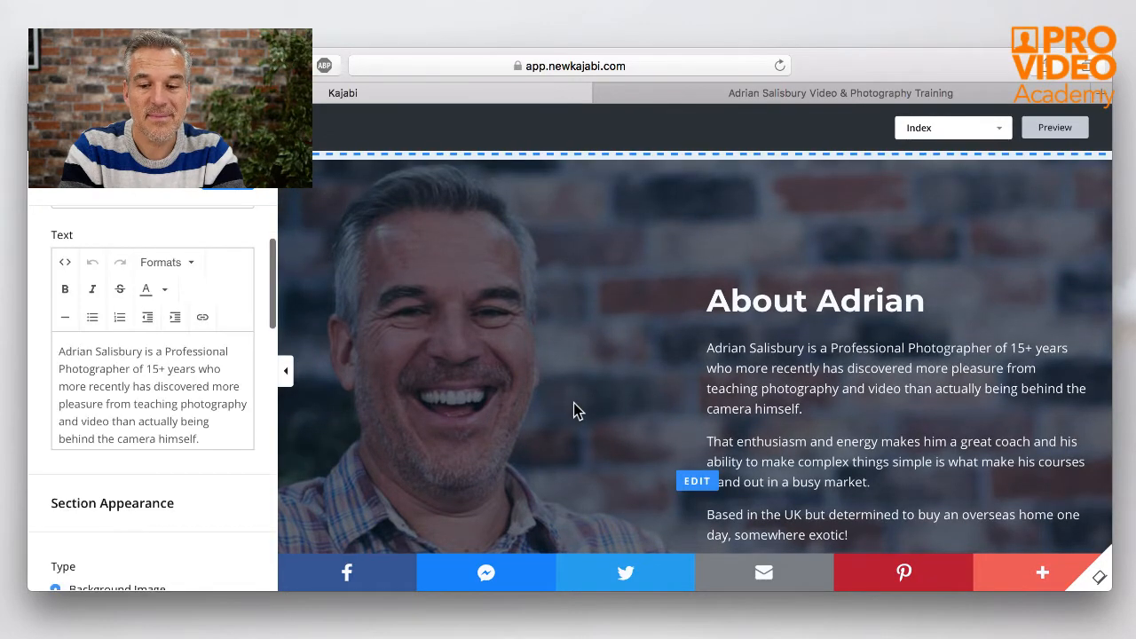
{"action": "scroll", "coordinate": [235, 466], "scroll_direction": "down", "scroll_amount": 1}
{"action": "scroll", "coordinate": [236, 477], "scroll_direction": "down", "scroll_amount": 6}
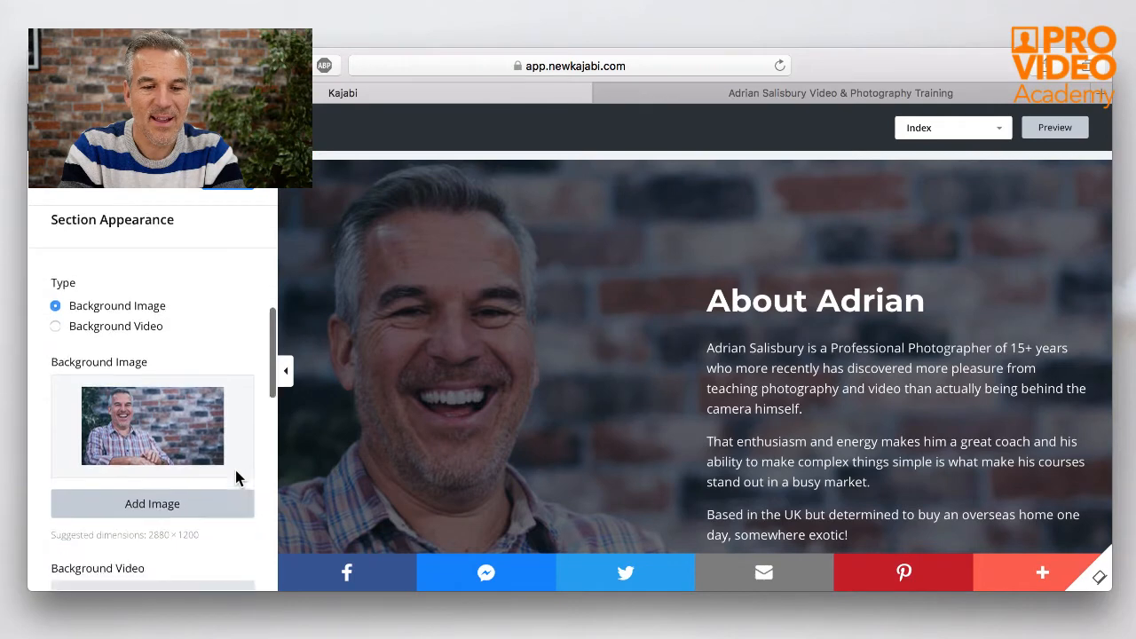
{"action": "scroll", "coordinate": [236, 477], "scroll_direction": "down", "scroll_amount": 3}
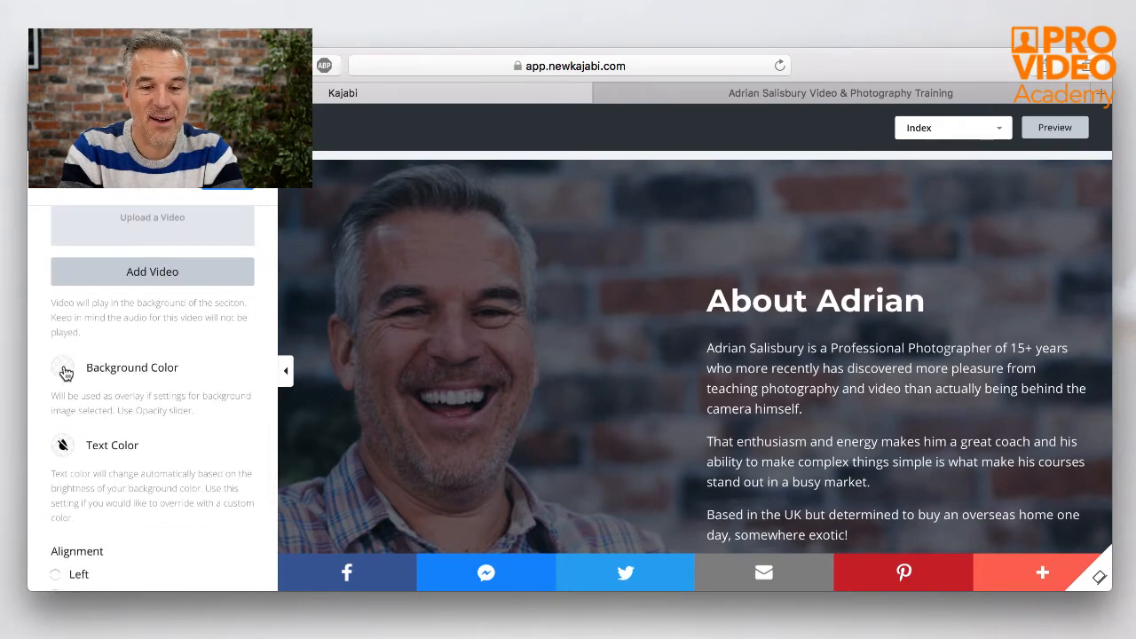
{"action": "left_click", "coordinate": [65, 370]}
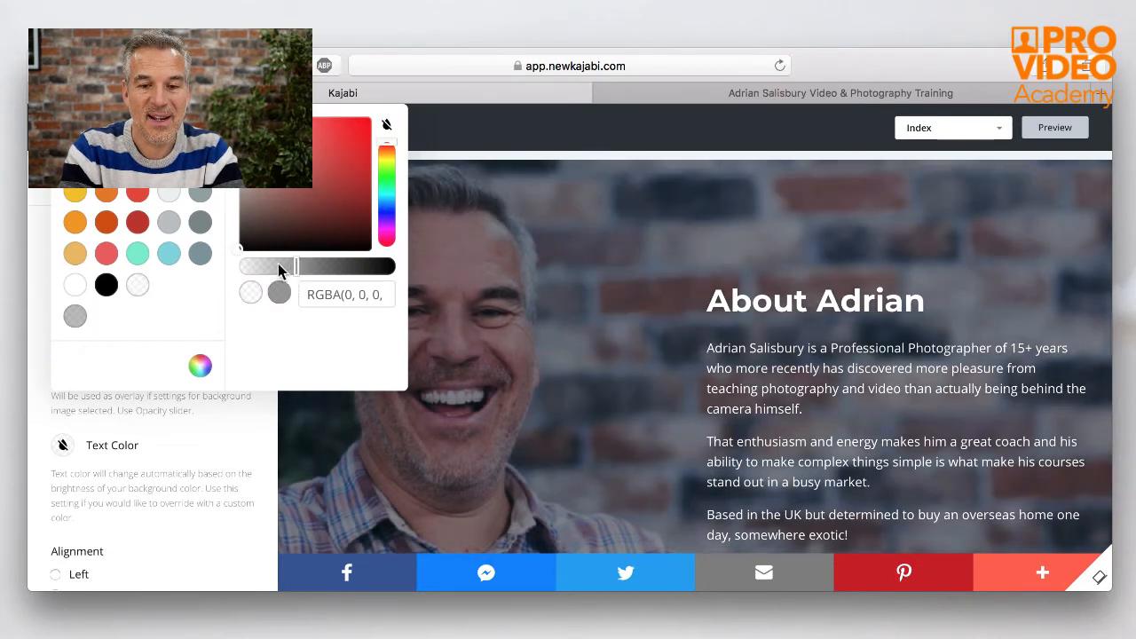
{"action": "left_click_drag", "start_coordinate": [278, 263], "coordinate": [243, 263]}
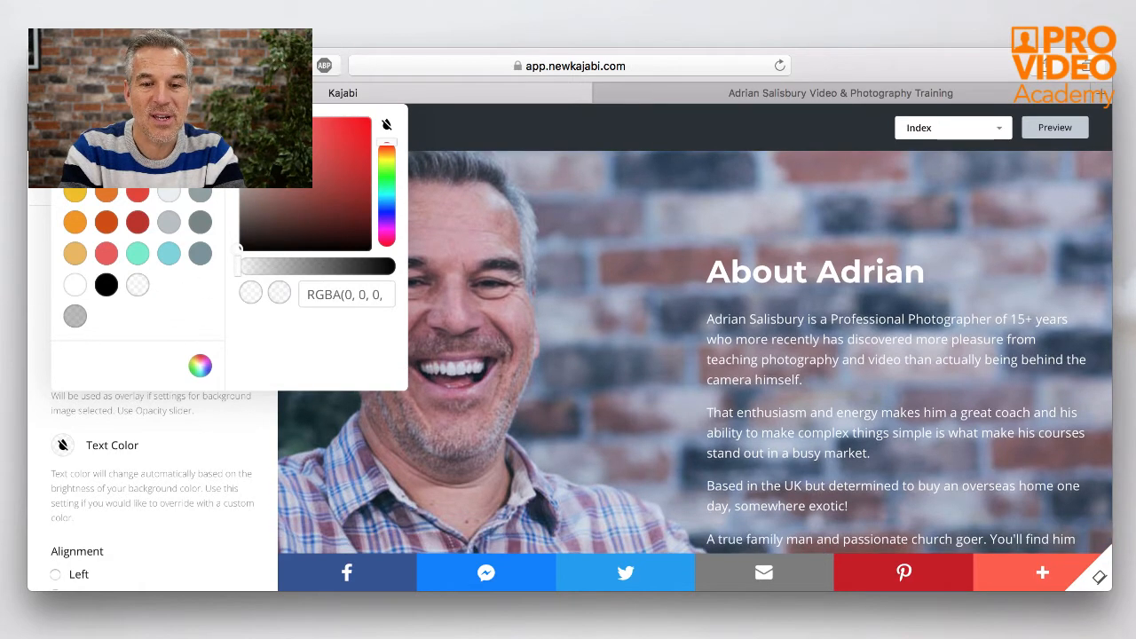
Step: Set the About hero's overlay to dark blue #34495E and adjust its opacity to slightly more than half
{"action": "left_click", "coordinate": [199, 128]}
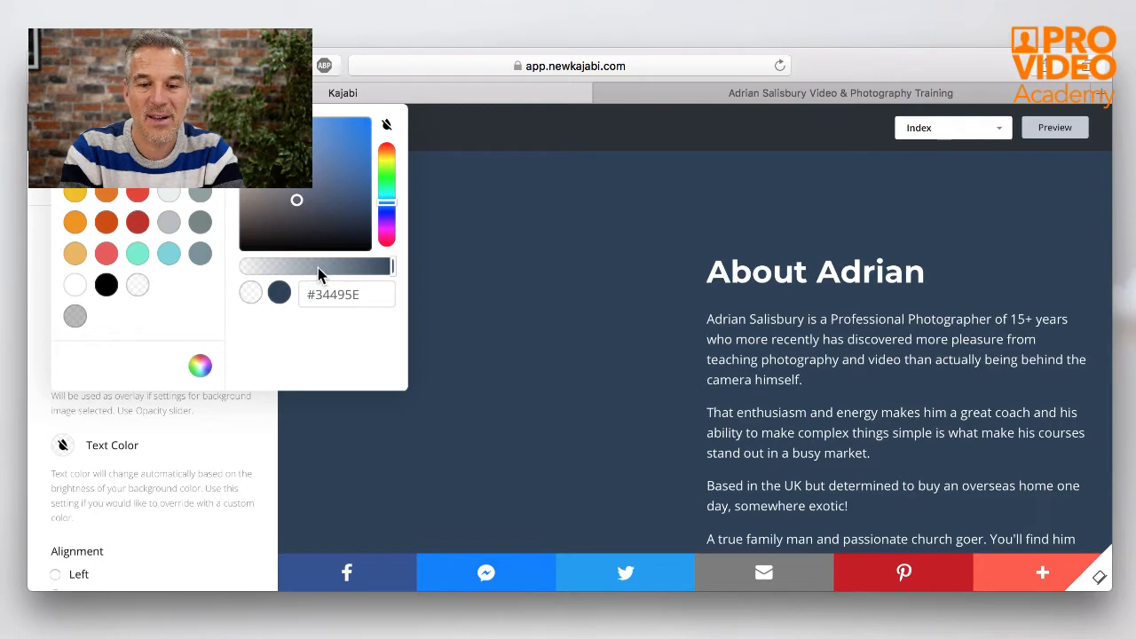
{"action": "left_click", "coordinate": [316, 267]}
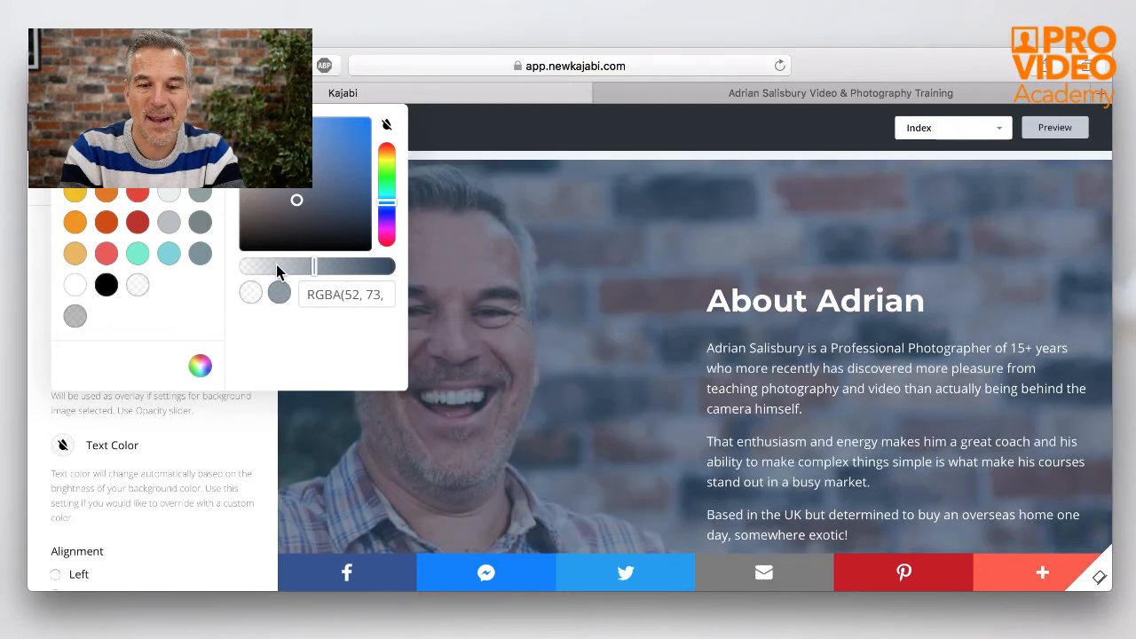
{"action": "left_click", "coordinate": [276, 266]}
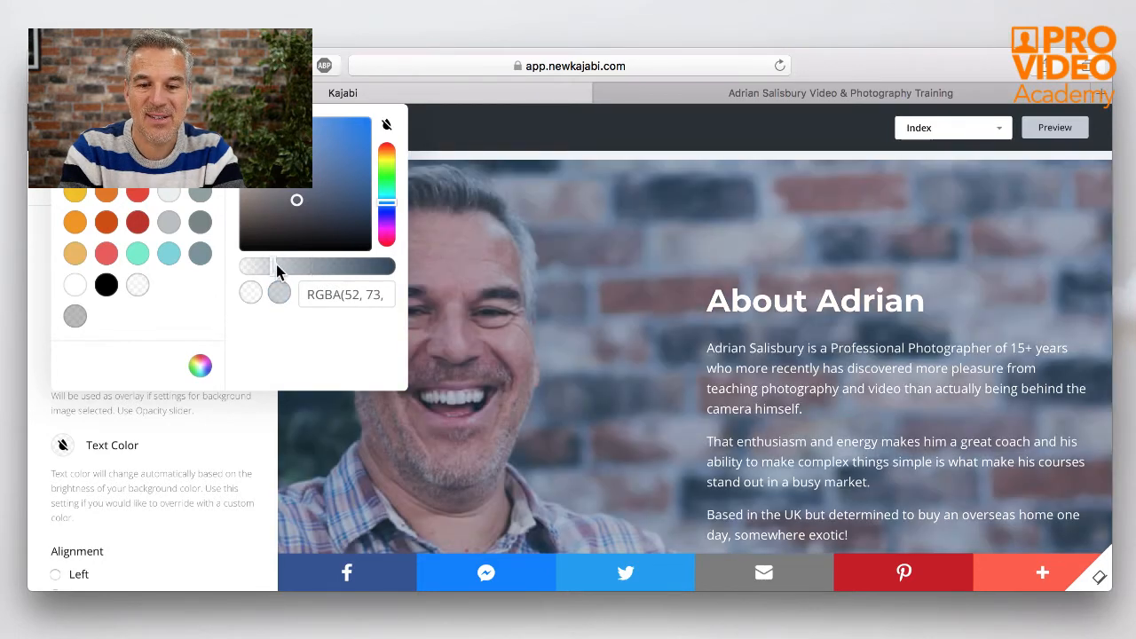
{"action": "left_click", "coordinate": [309, 266]}
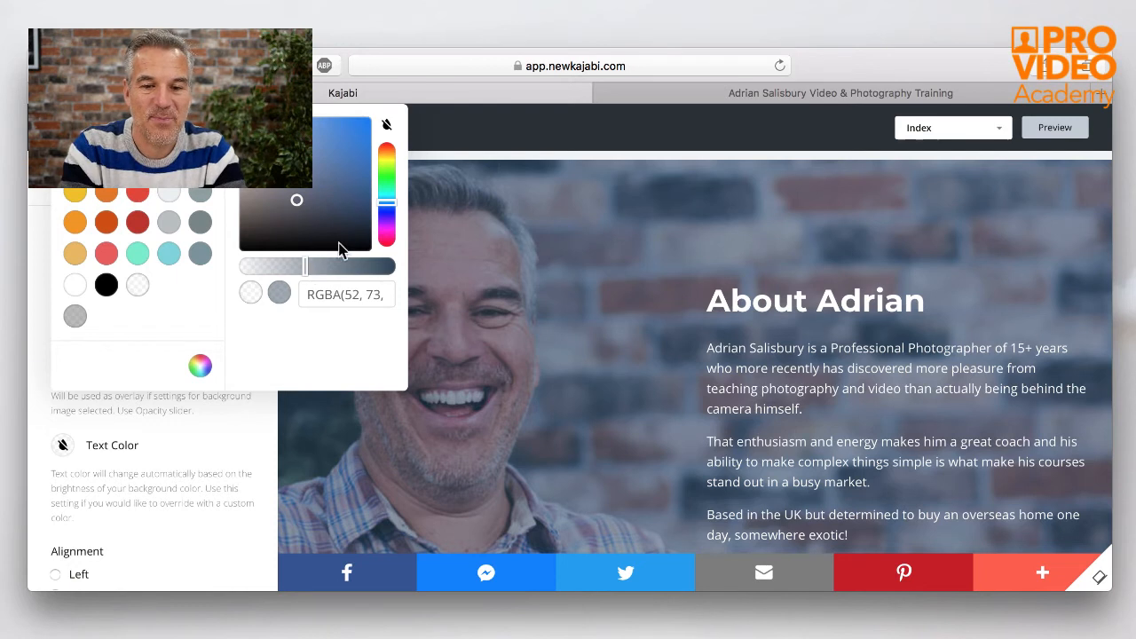
{"action": "left_click", "coordinate": [323, 266]}
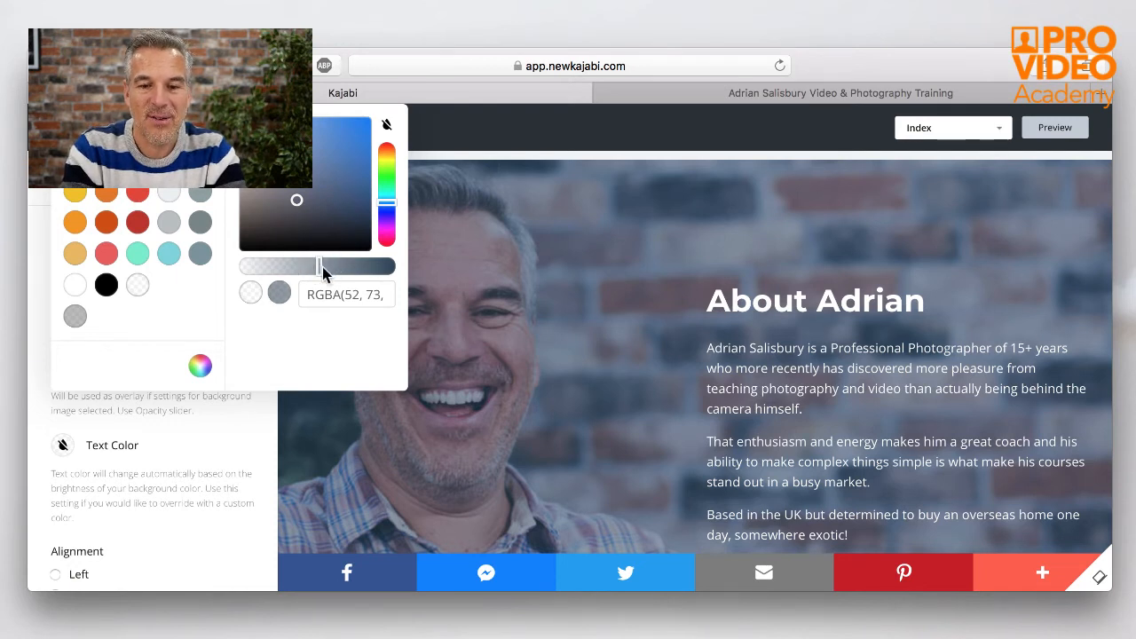
{"action": "left_click_drag", "start_coordinate": [322, 268], "coordinate": [336, 270]}
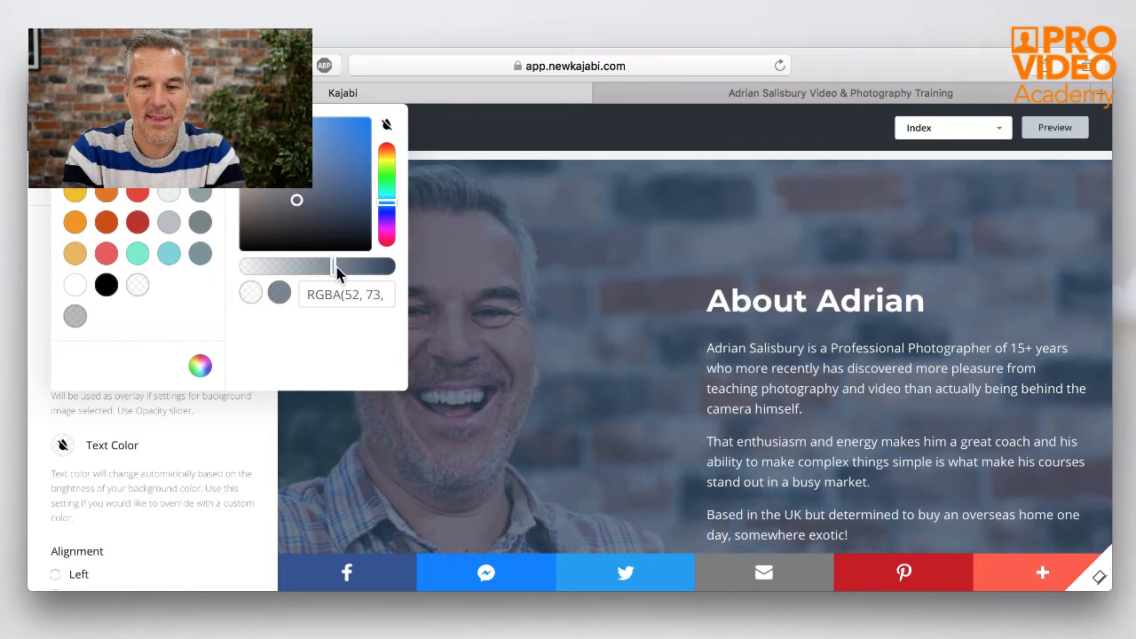
{"action": "left_click", "coordinate": [235, 442]}
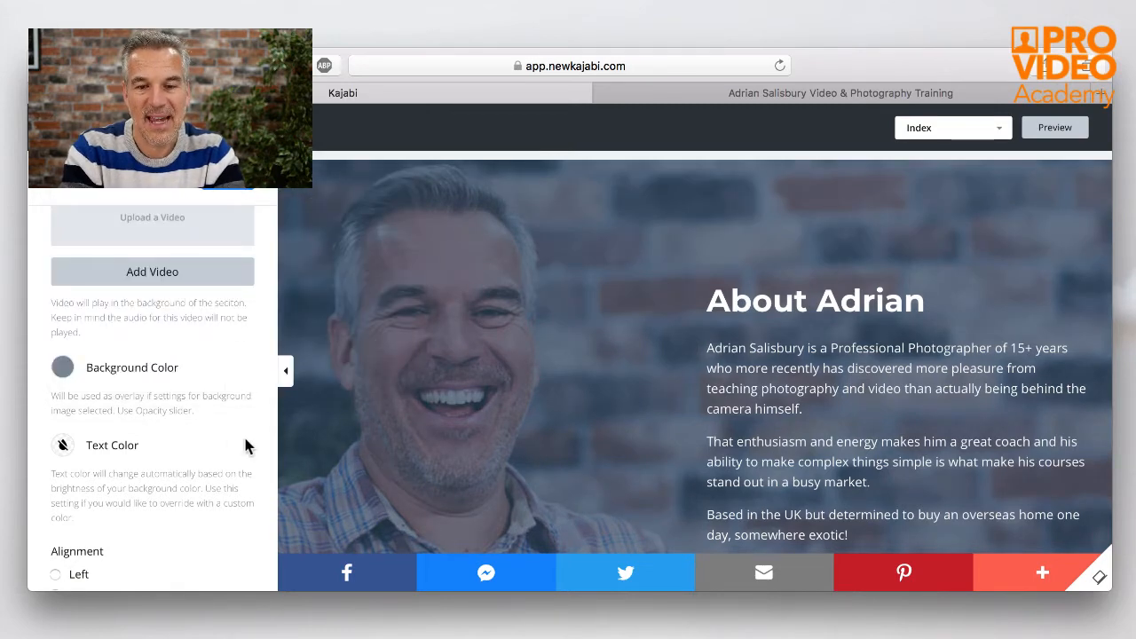
Step: Examine the eBook call-to-action section and footer below the About hero, and return to the section list
{"action": "scroll", "coordinate": [521, 350], "scroll_direction": "down", "scroll_amount": 10}
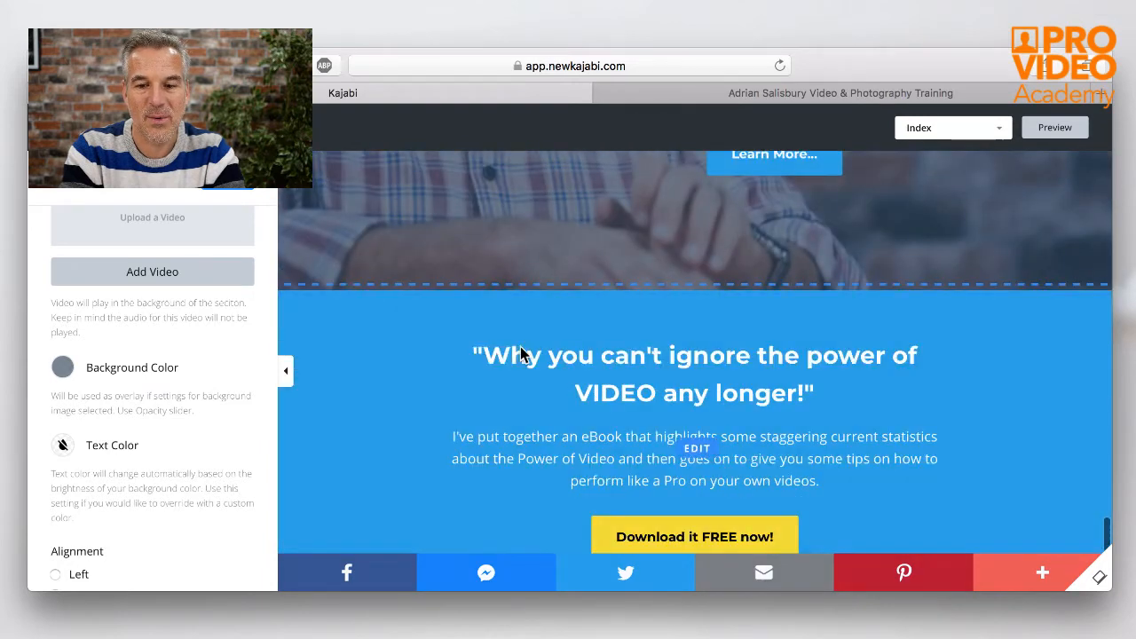
{"action": "scroll", "coordinate": [520, 352], "scroll_direction": "down", "scroll_amount": 3}
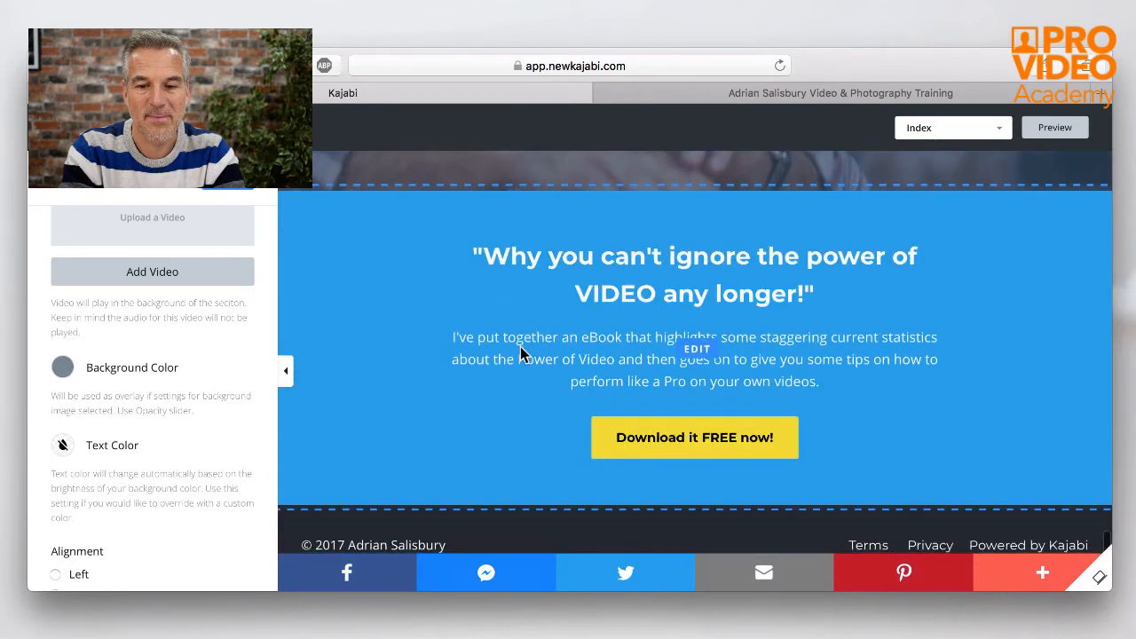
{"action": "left_click", "coordinate": [78, 189]}
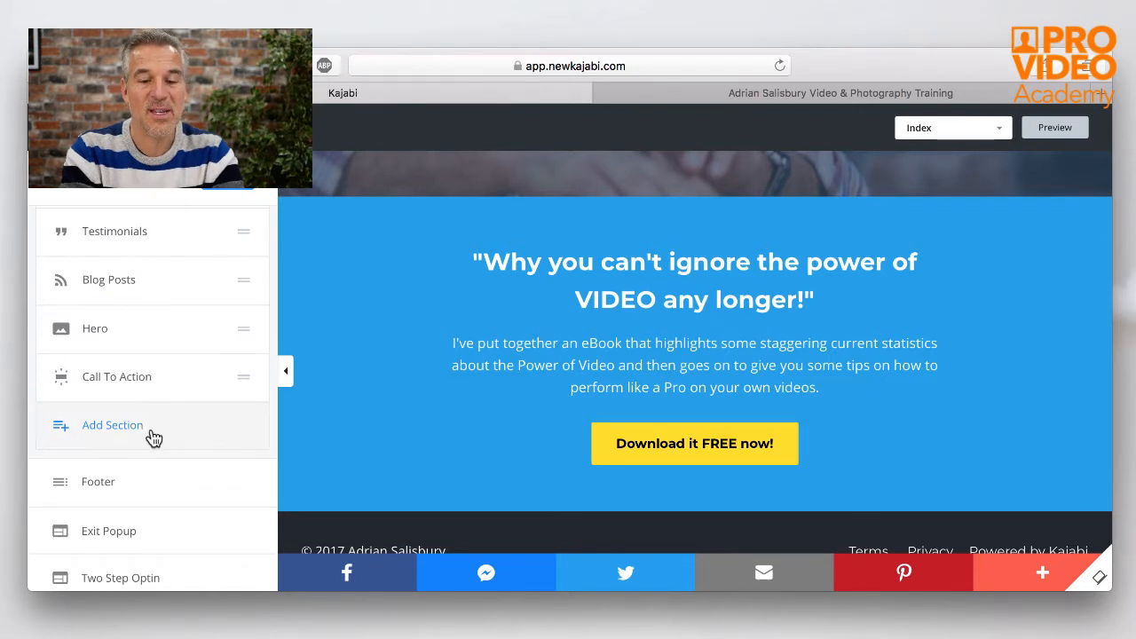
Step: Examine the Index page's section list from Header to Two Step Optin, including the hidden Call To Action's visibility control
{"action": "scroll", "coordinate": [152, 437], "scroll_direction": "up", "scroll_amount": 5}
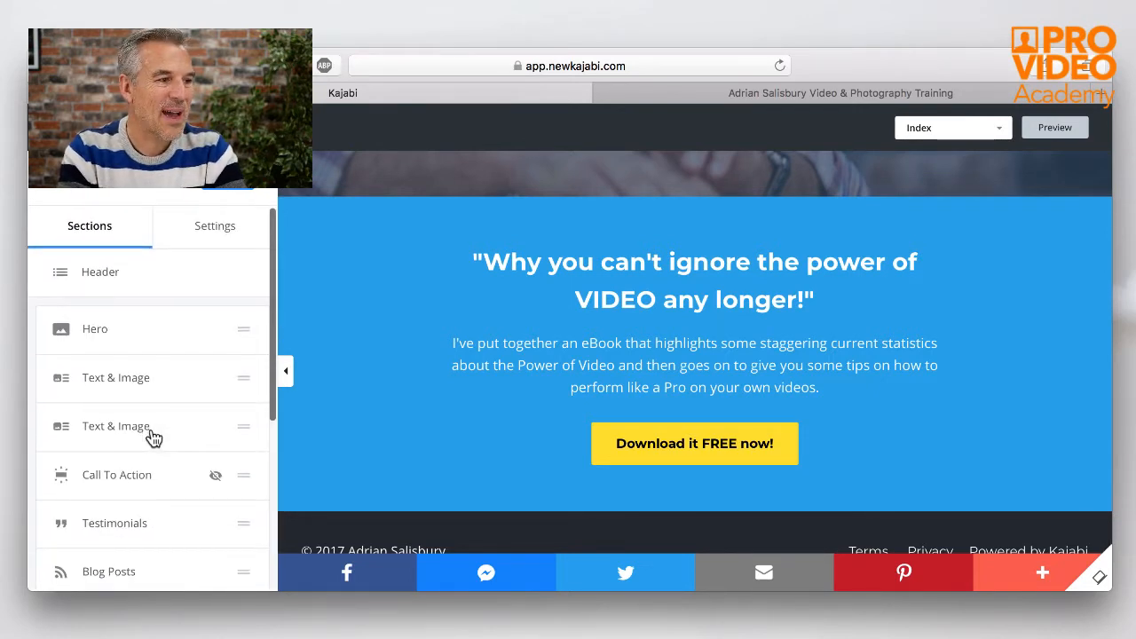
{"action": "scroll", "coordinate": [153, 436], "scroll_direction": "down", "scroll_amount": 2}
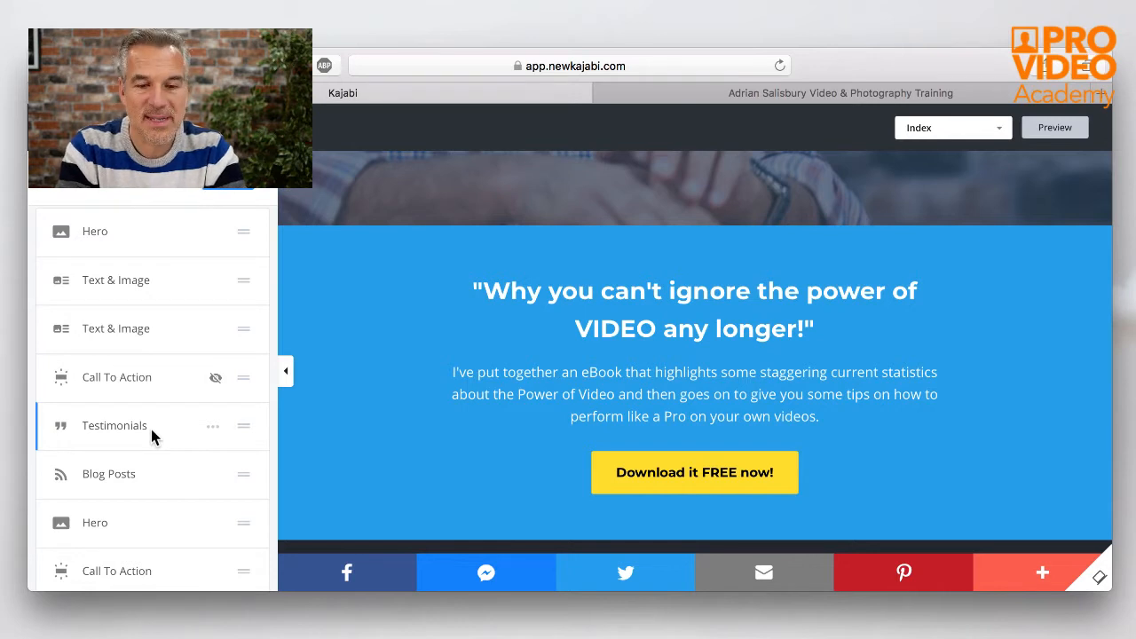
{"action": "scroll", "coordinate": [149, 345], "scroll_direction": "up", "scroll_amount": 3}
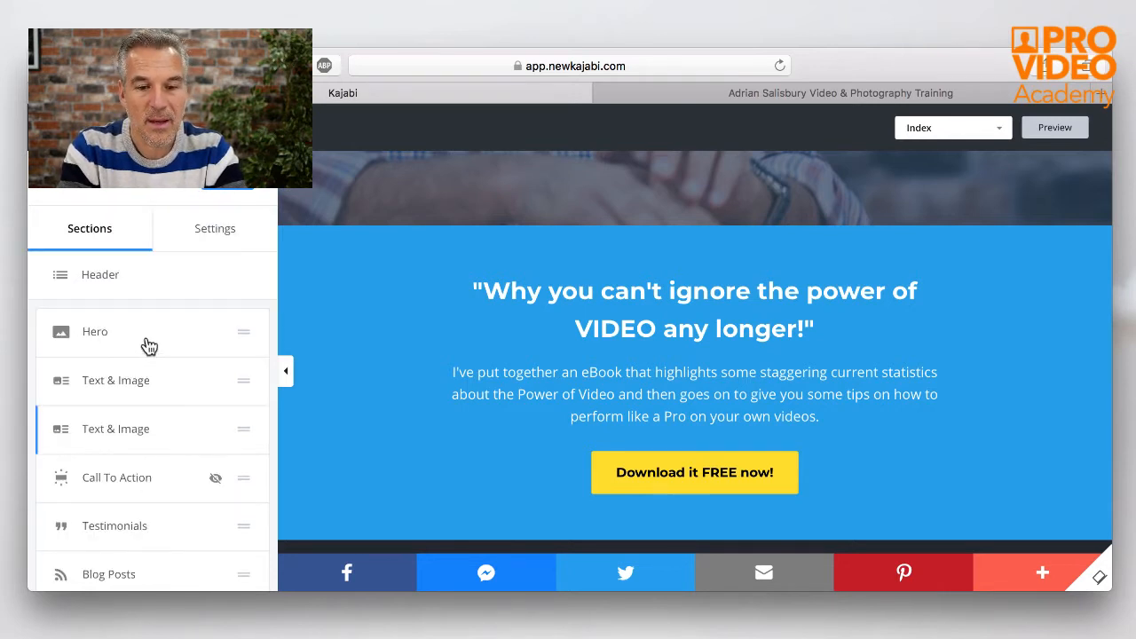
{"action": "scroll", "coordinate": [148, 345], "scroll_direction": "down", "scroll_amount": 2}
{"action": "scroll", "coordinate": [146, 344], "scroll_direction": "up", "scroll_amount": 2}
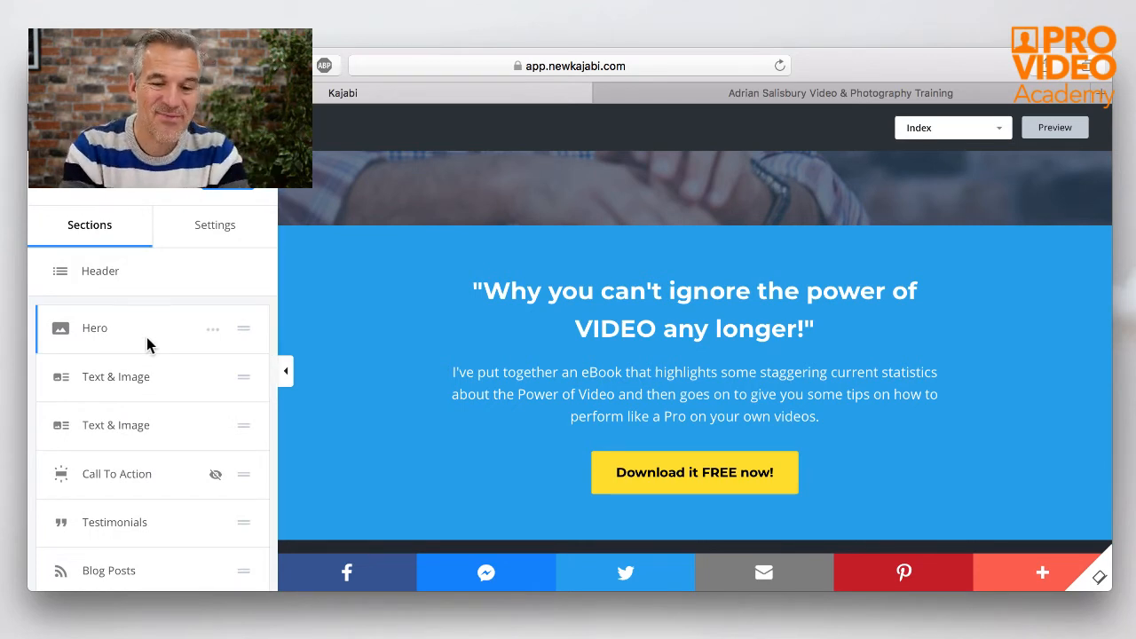
{"action": "scroll", "coordinate": [147, 346], "scroll_direction": "down", "scroll_amount": 5}
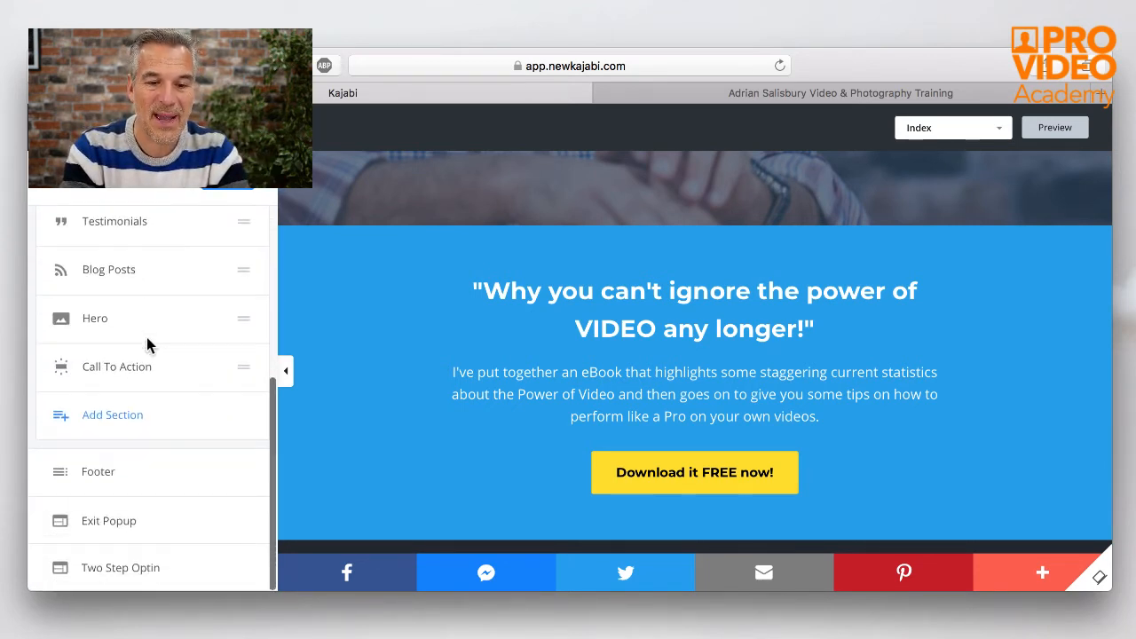
{"action": "scroll", "coordinate": [148, 345], "scroll_direction": "up", "scroll_amount": 5}
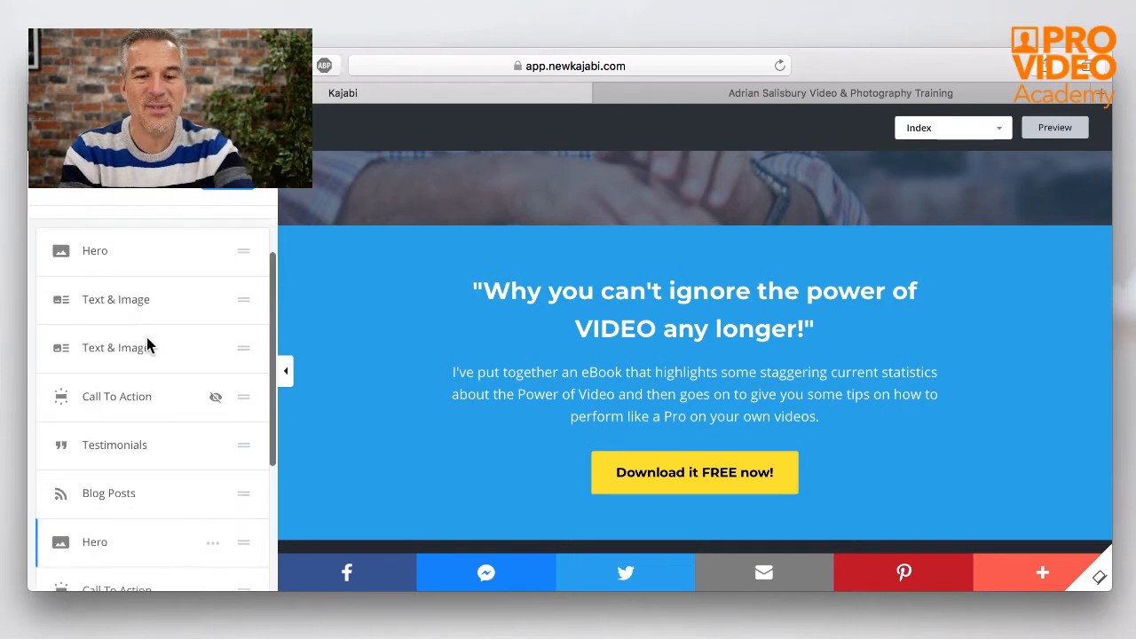
{"action": "scroll", "coordinate": [148, 346], "scroll_direction": "down", "scroll_amount": 1}
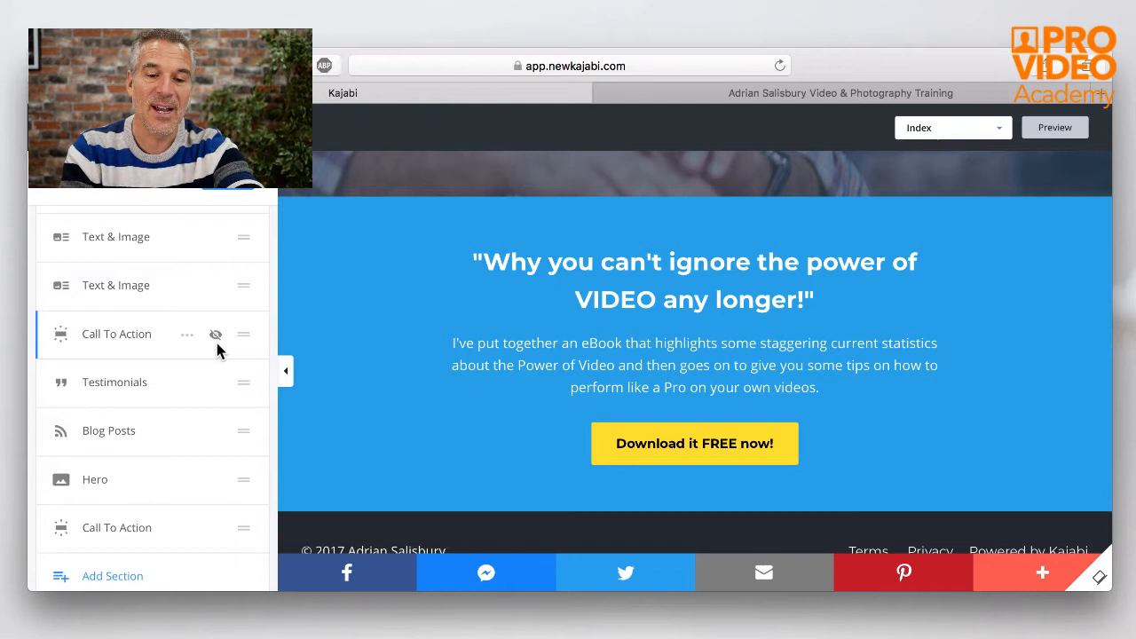
{"action": "left_click", "coordinate": [217, 344]}
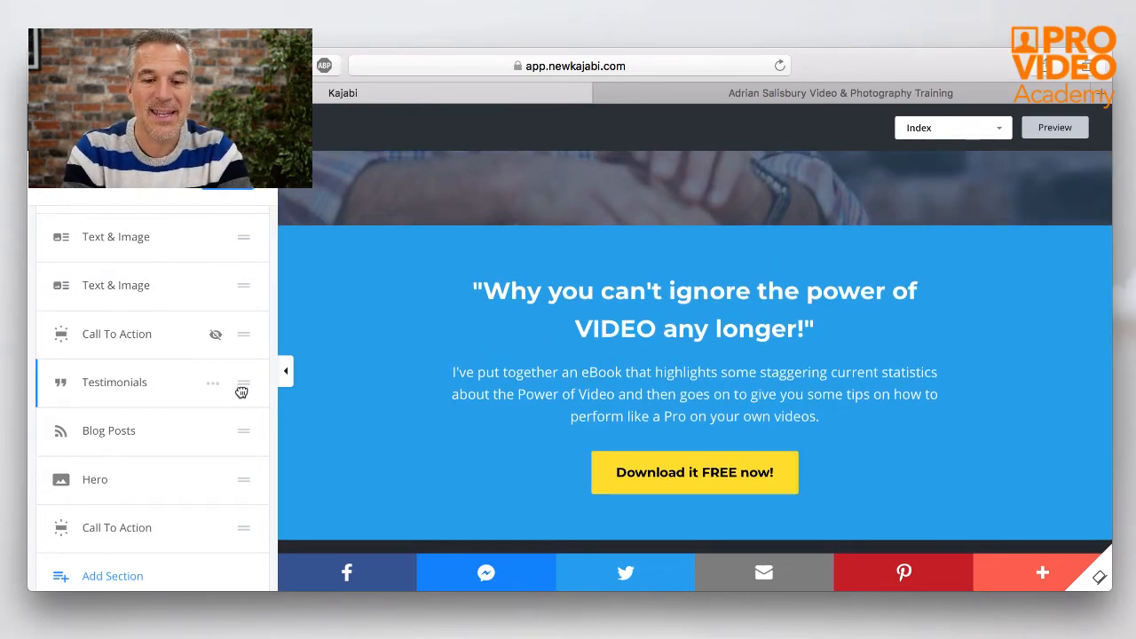
Step: Move the Testimonials section below Blog Posts, check the new order in the preview, and move it back above Blog Posts
{"action": "left_click_drag", "start_coordinate": [242, 405], "coordinate": [242, 428]}
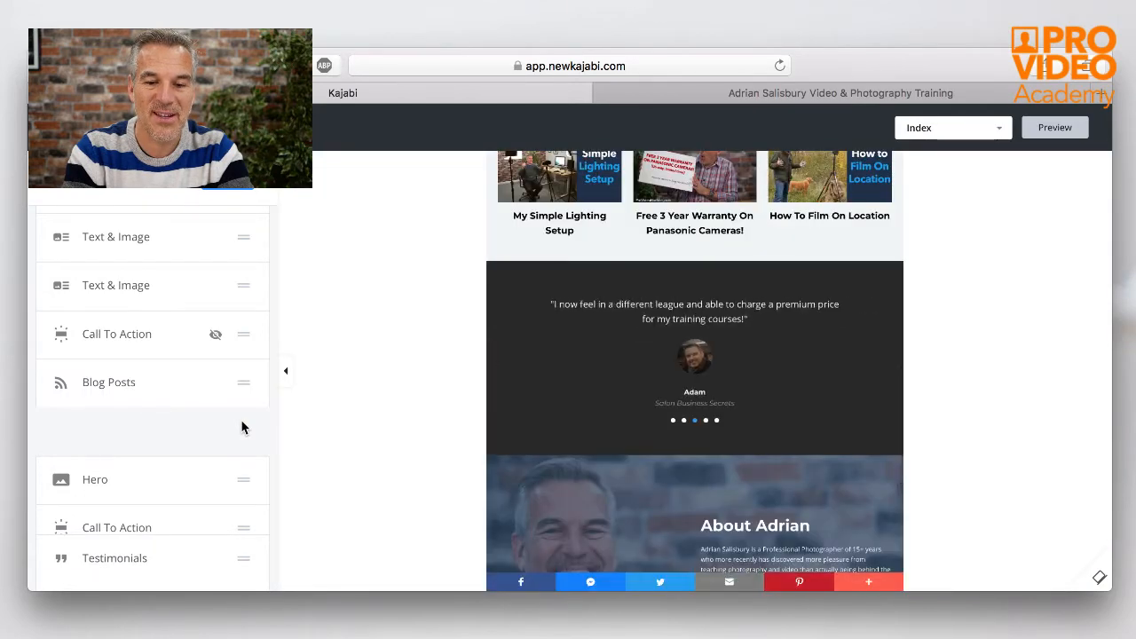
{"action": "left_click_drag", "start_coordinate": [241, 428], "coordinate": [241, 430]}
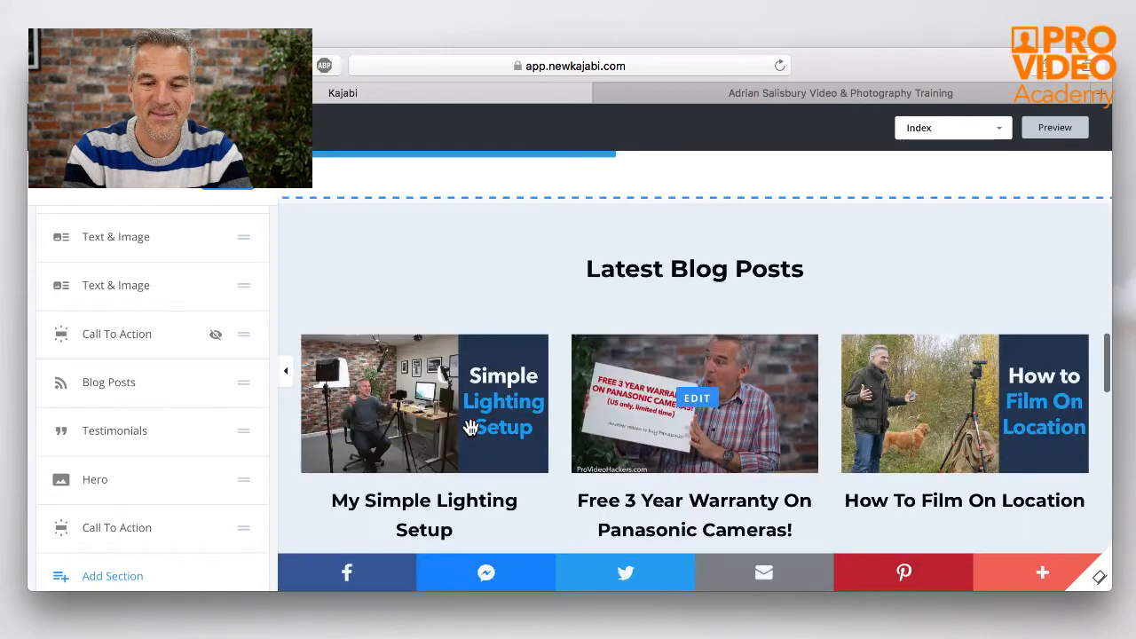
{"action": "scroll", "coordinate": [473, 435], "scroll_direction": "down", "scroll_amount": 5}
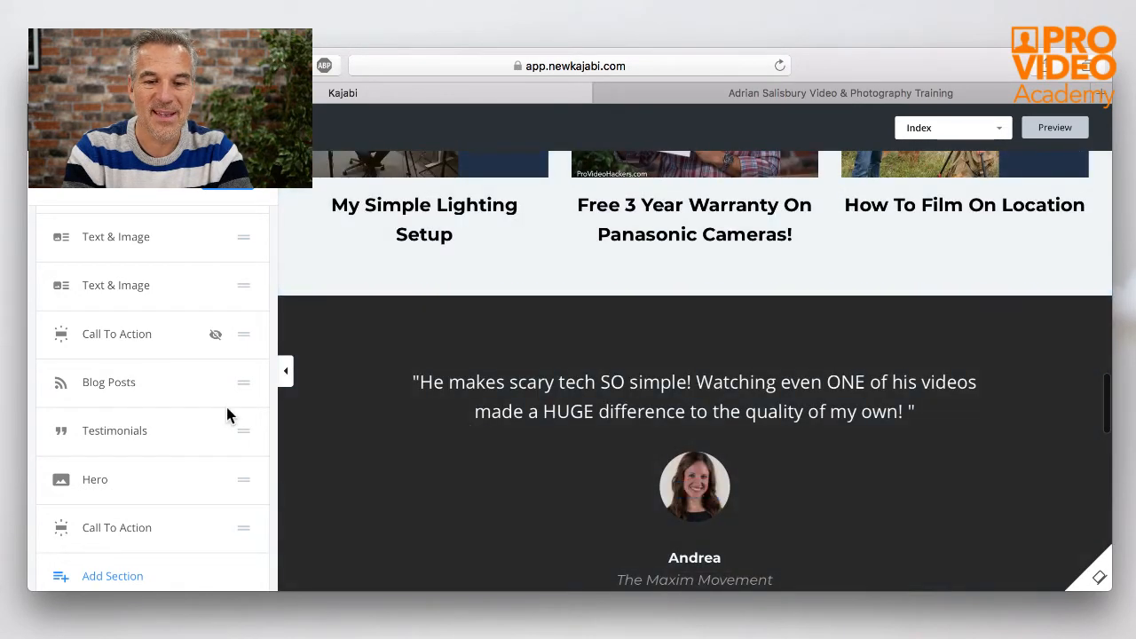
{"action": "left_click_drag", "start_coordinate": [243, 430], "coordinate": [244, 378]}
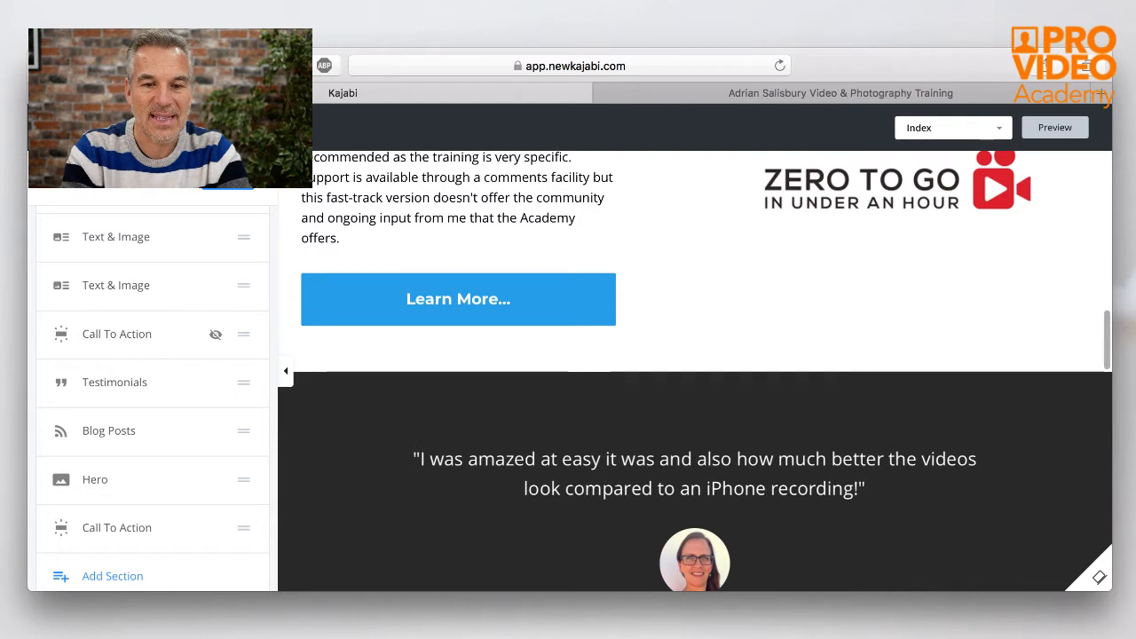
Step: Open the list of sections that can be added and preview the Countdown Timer and Call To Action section types
{"action": "scroll", "coordinate": [195, 416], "scroll_direction": "down", "scroll_amount": 3}
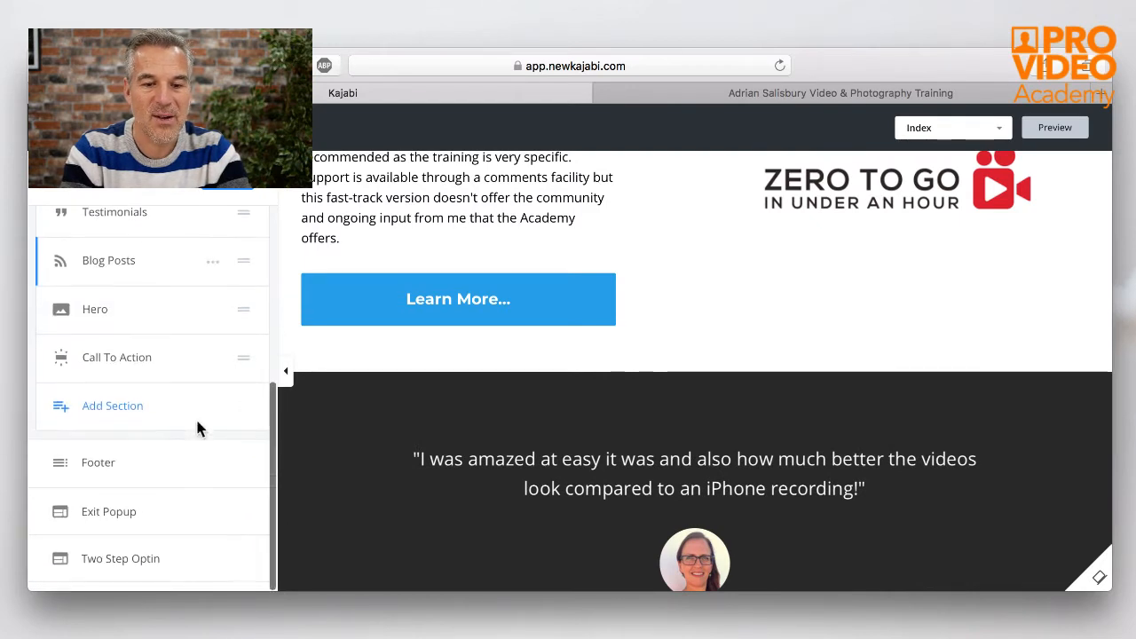
{"action": "left_click", "coordinate": [118, 417]}
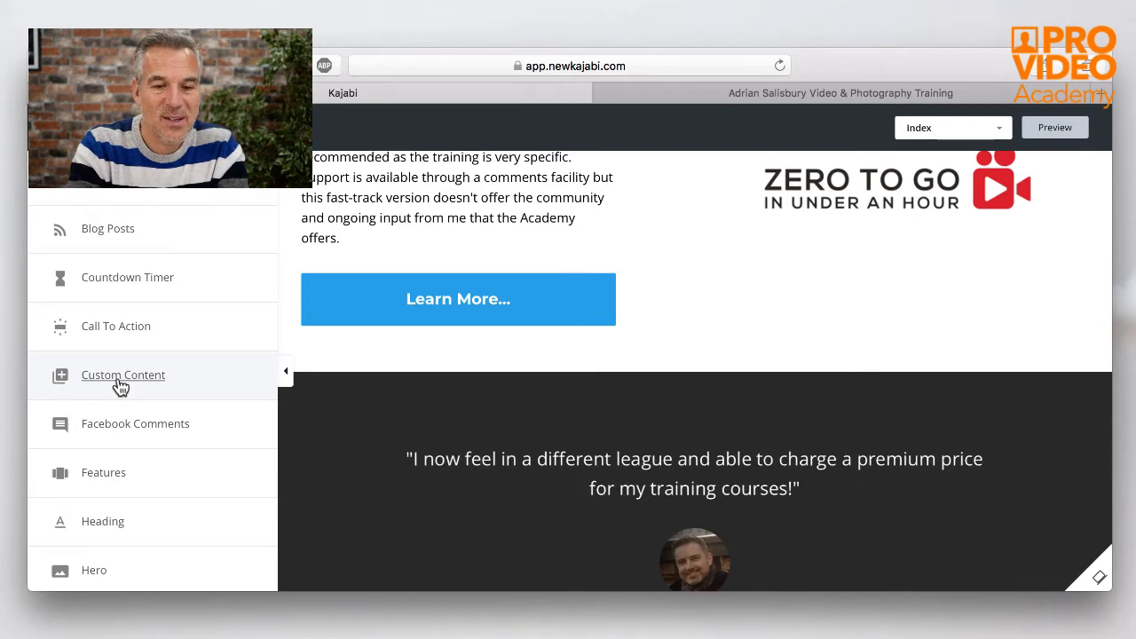
{"action": "mouse_move", "coordinate": [114, 291]}
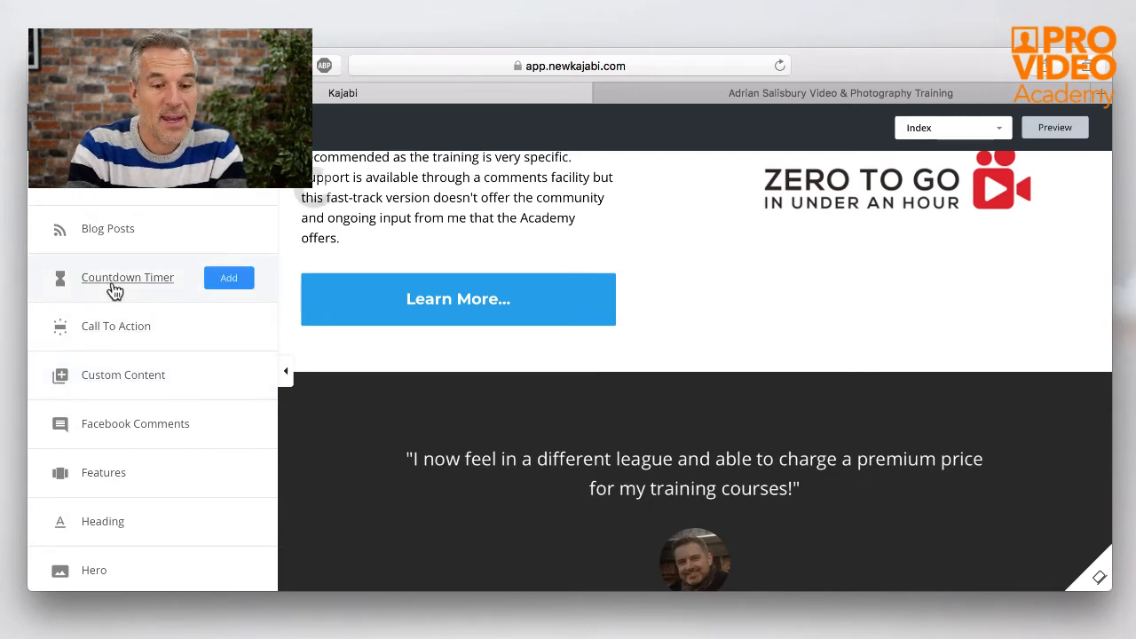
{"action": "left_click", "coordinate": [114, 291]}
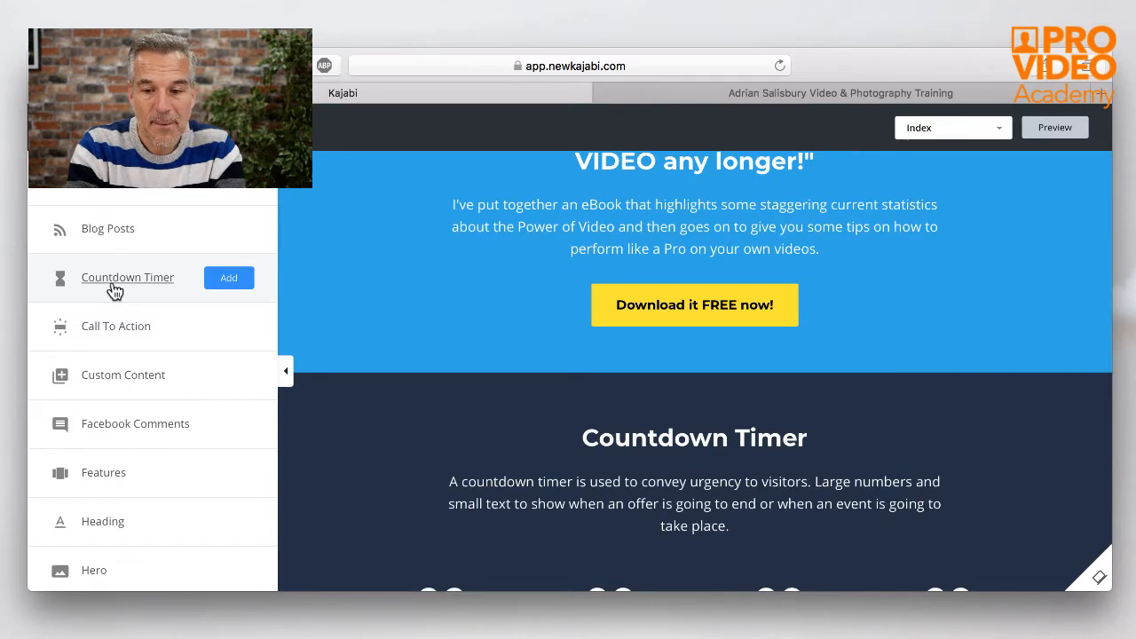
{"action": "scroll", "coordinate": [388, 418], "scroll_direction": "down", "scroll_amount": 5}
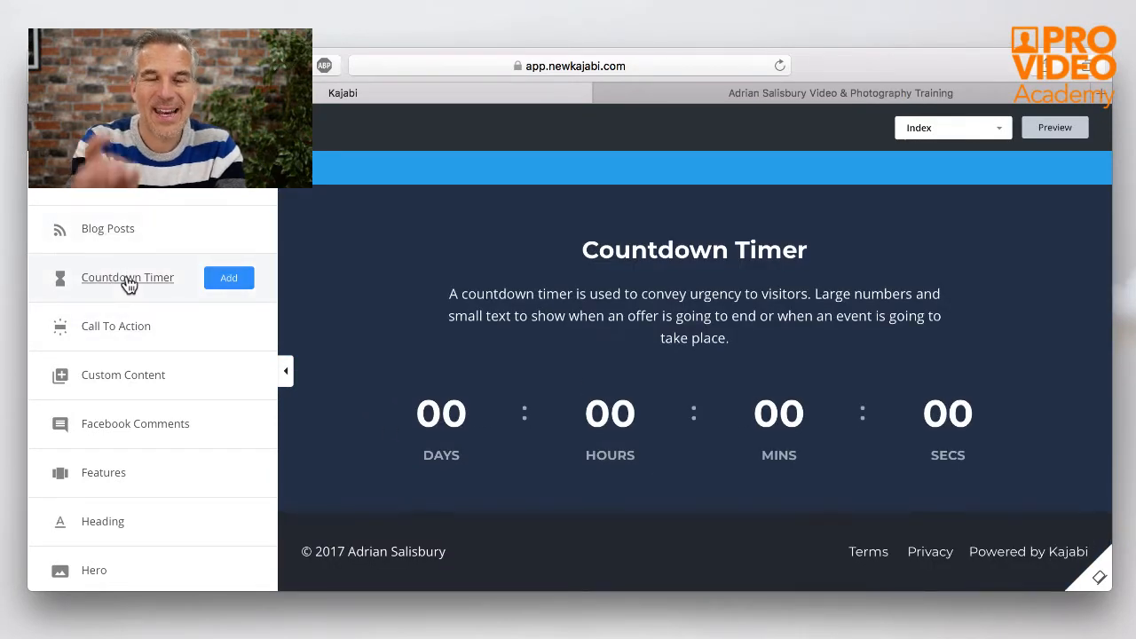
{"action": "left_click", "coordinate": [127, 336]}
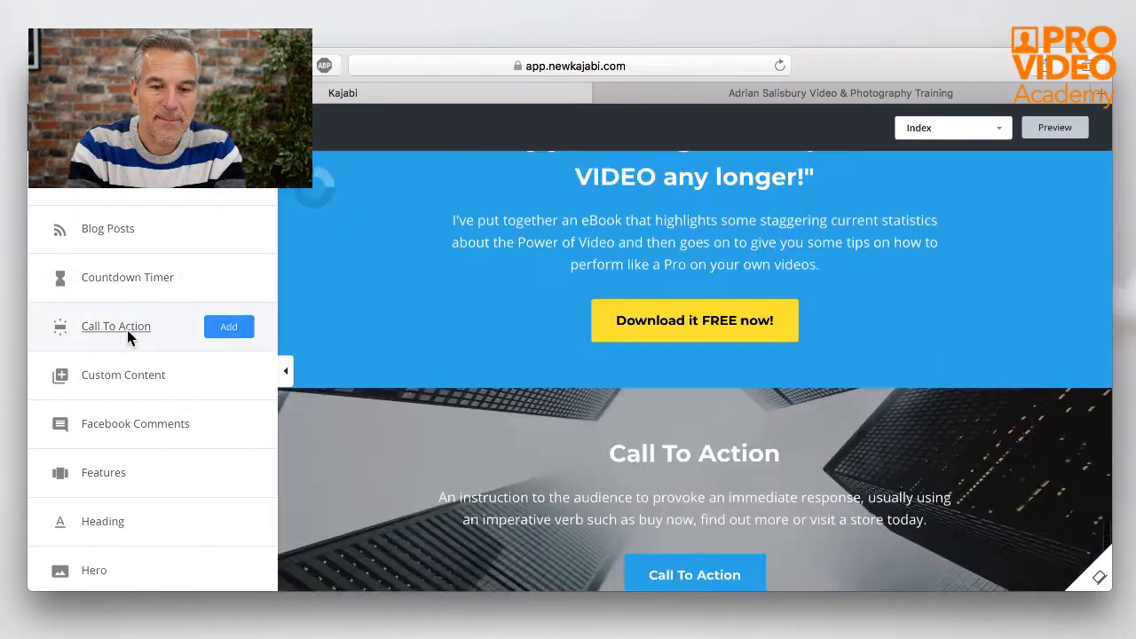
{"action": "scroll", "coordinate": [380, 373], "scroll_direction": "down", "scroll_amount": 3}
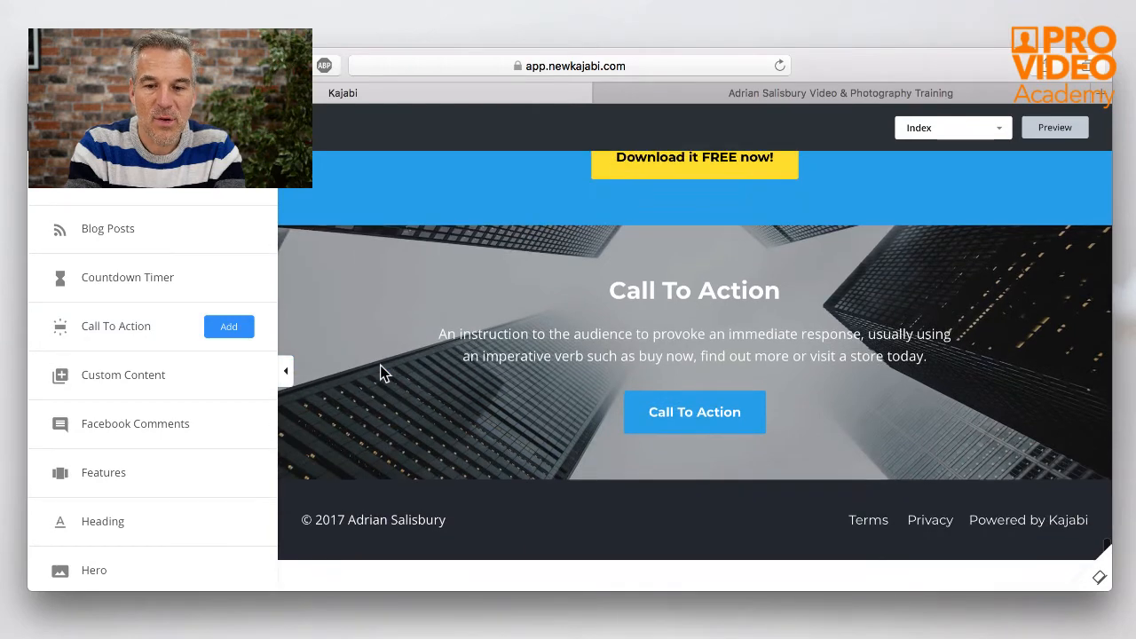
Step: Add a Custom Content section to the Index page and look through its settings down to its content blocks
{"action": "left_click", "coordinate": [129, 385]}
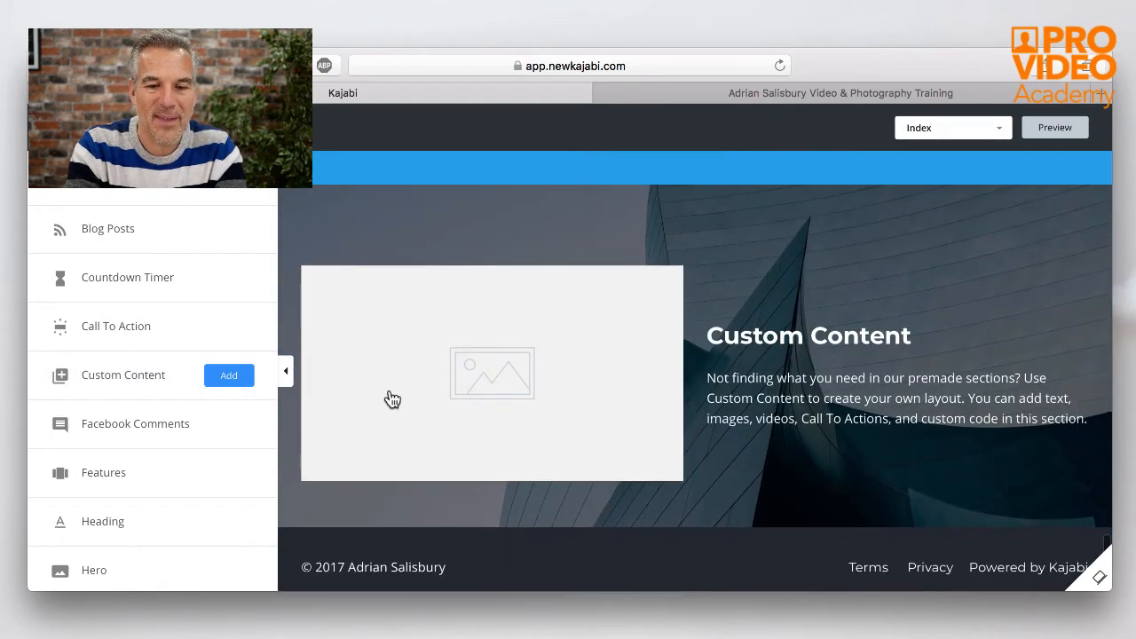
{"action": "left_click", "coordinate": [239, 378]}
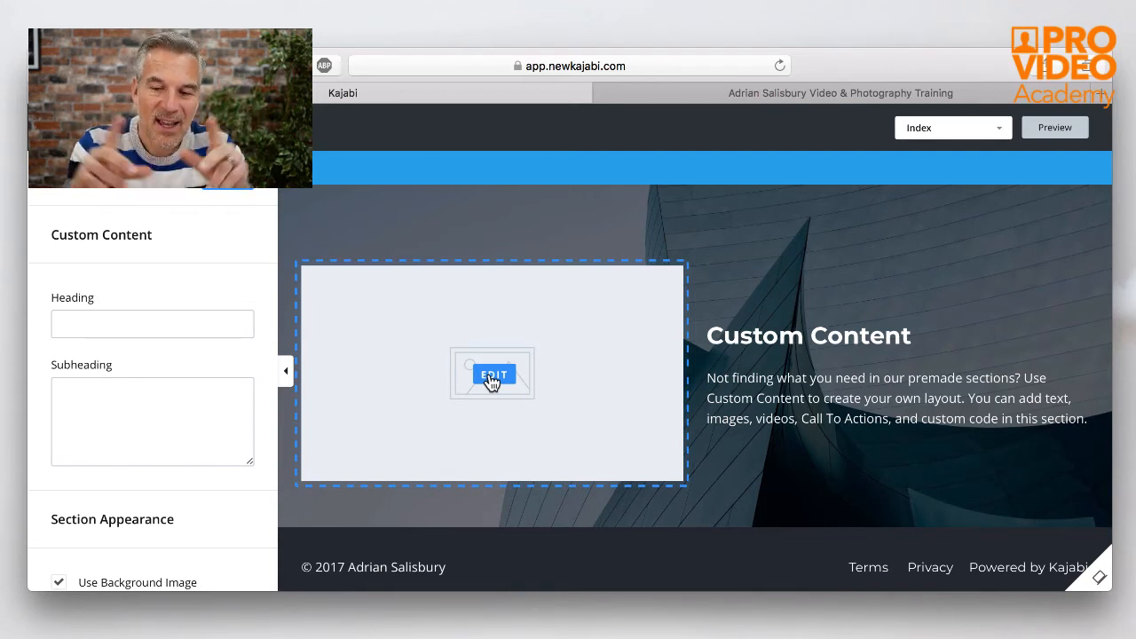
{"action": "scroll", "coordinate": [493, 380], "scroll_direction": "down", "scroll_amount": 1}
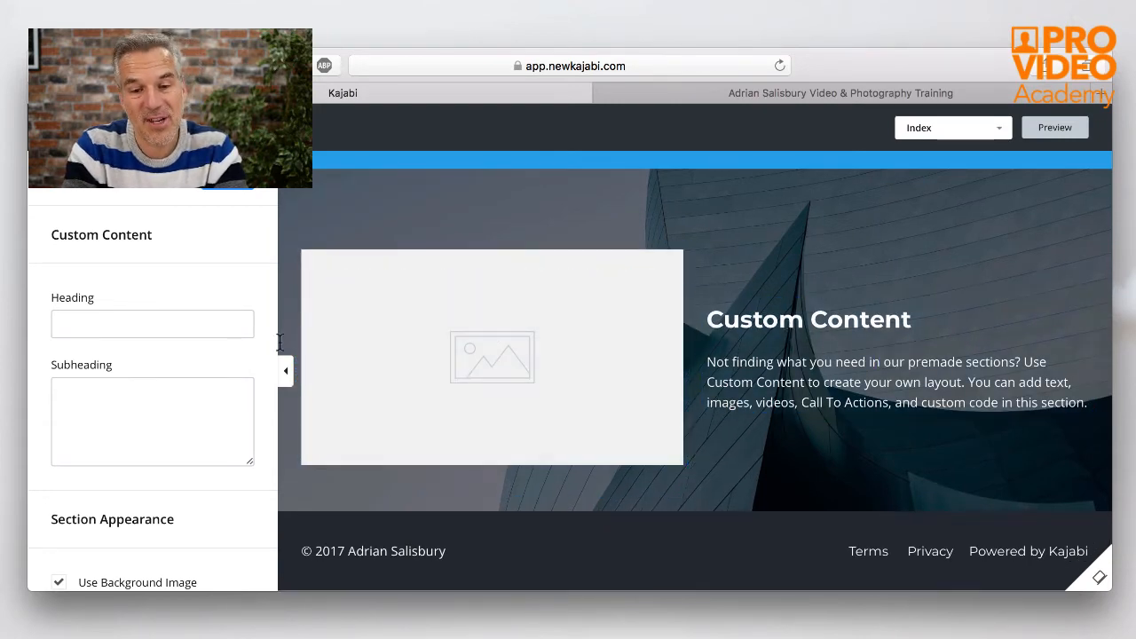
{"action": "scroll", "coordinate": [219, 299], "scroll_direction": "down", "scroll_amount": 10}
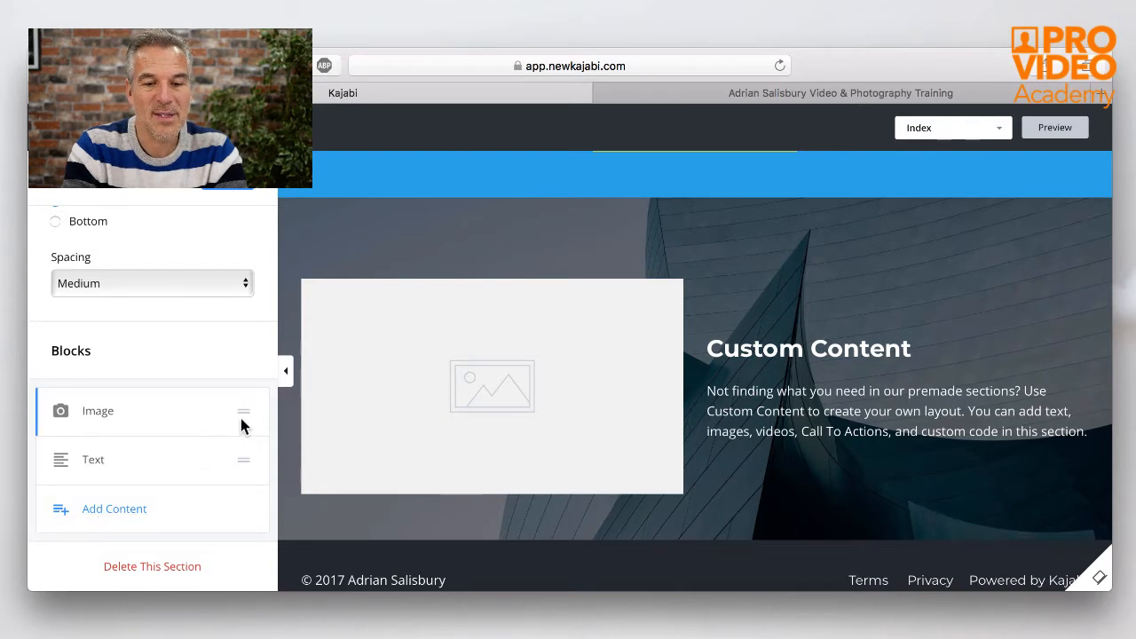
{"action": "scroll", "coordinate": [140, 417], "scroll_direction": "up", "scroll_amount": 2}
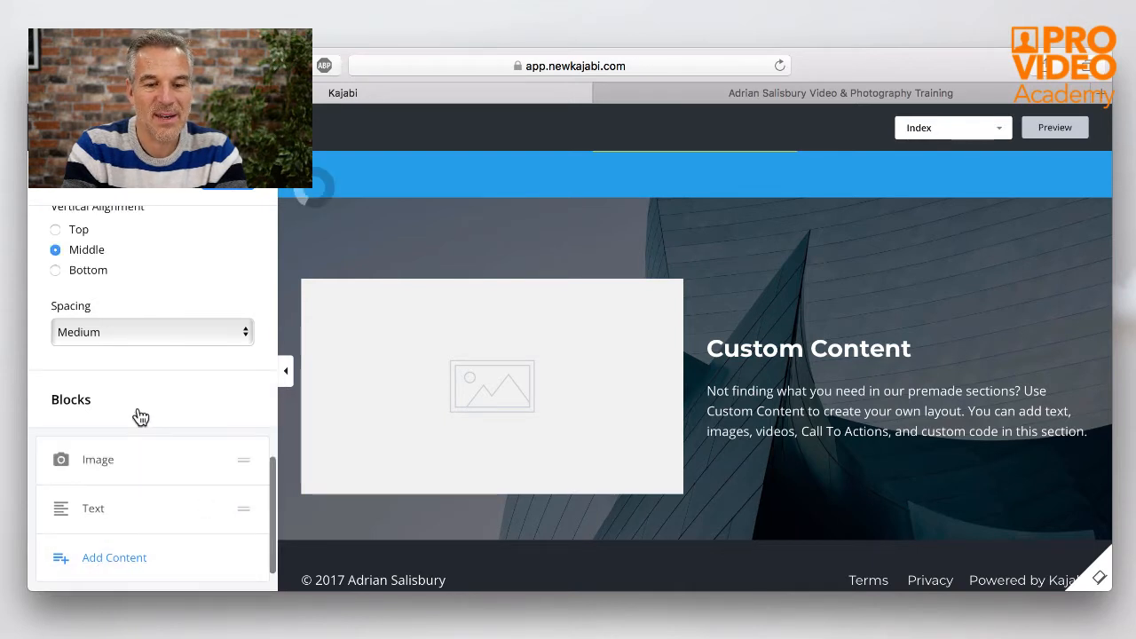
{"action": "scroll", "coordinate": [135, 562], "scroll_direction": "down", "scroll_amount": 2}
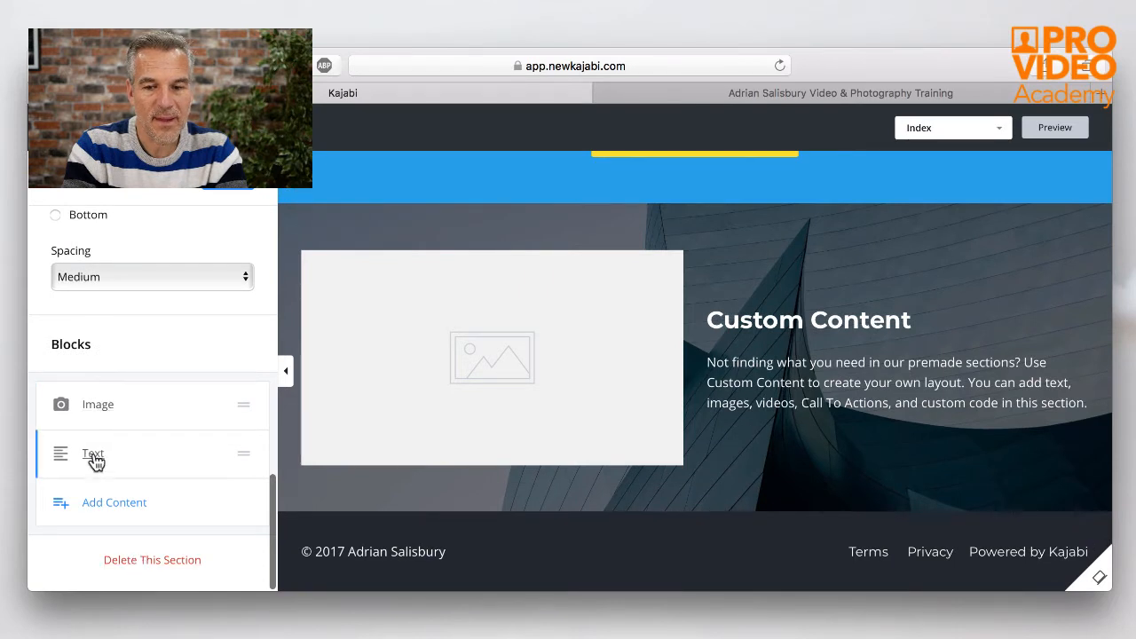
Step: Add a Video block to the Custom Content section and place it above the Image block
{"action": "left_click", "coordinate": [108, 504]}
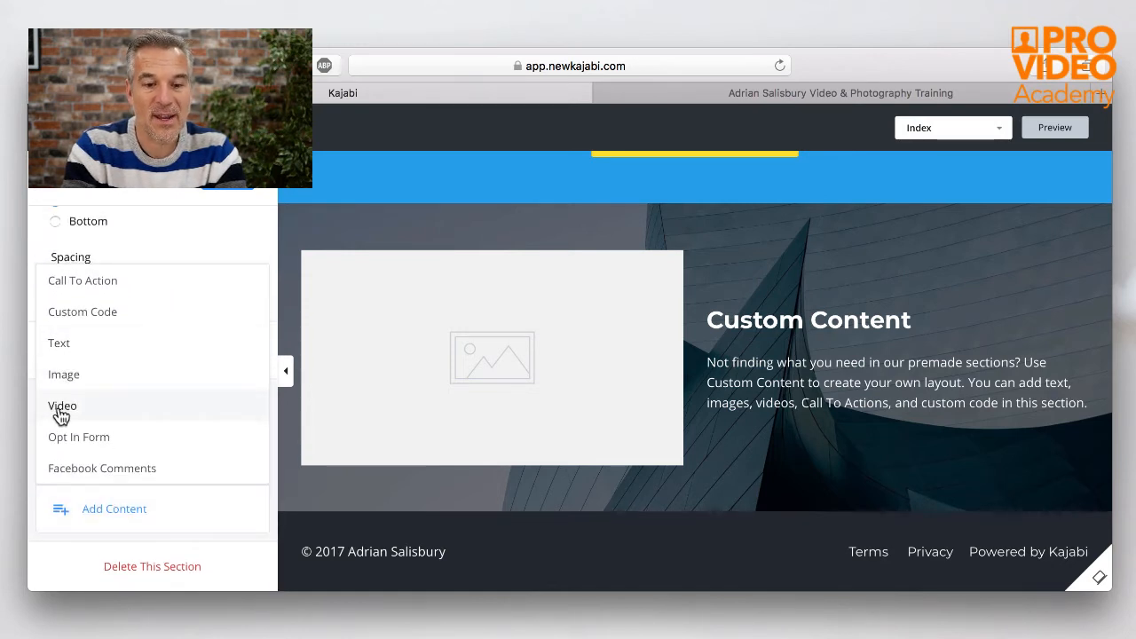
{"action": "left_click", "coordinate": [61, 412]}
{"action": "left_click", "coordinate": [89, 507]}
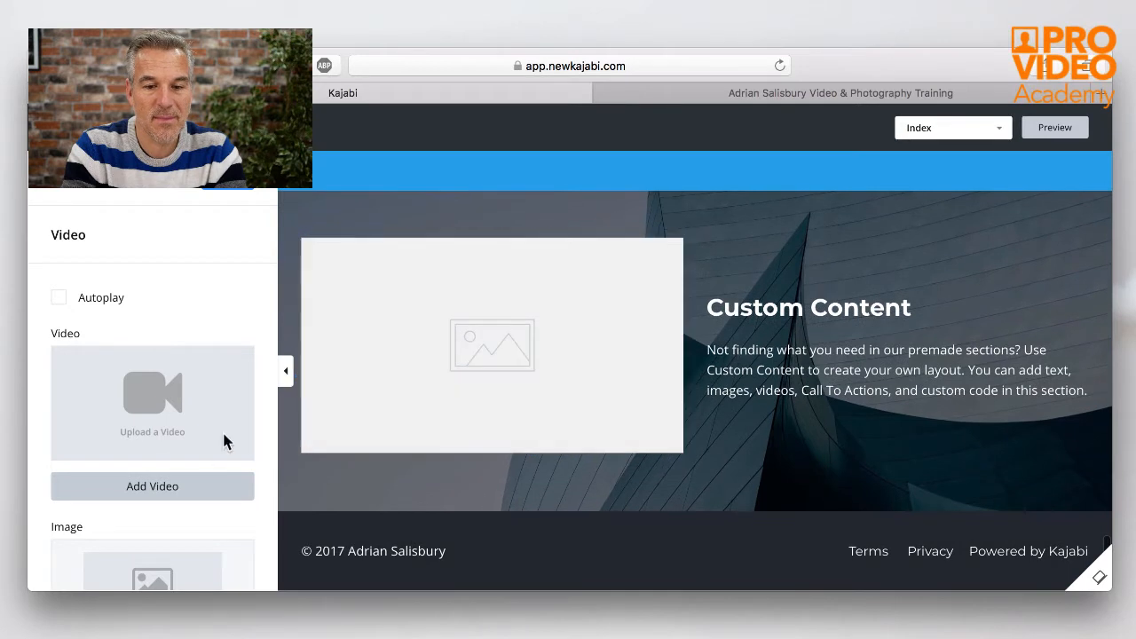
{"action": "scroll", "coordinate": [203, 453], "scroll_direction": "down", "scroll_amount": 5}
{"action": "scroll", "coordinate": [203, 453], "scroll_direction": "up", "scroll_amount": 5}
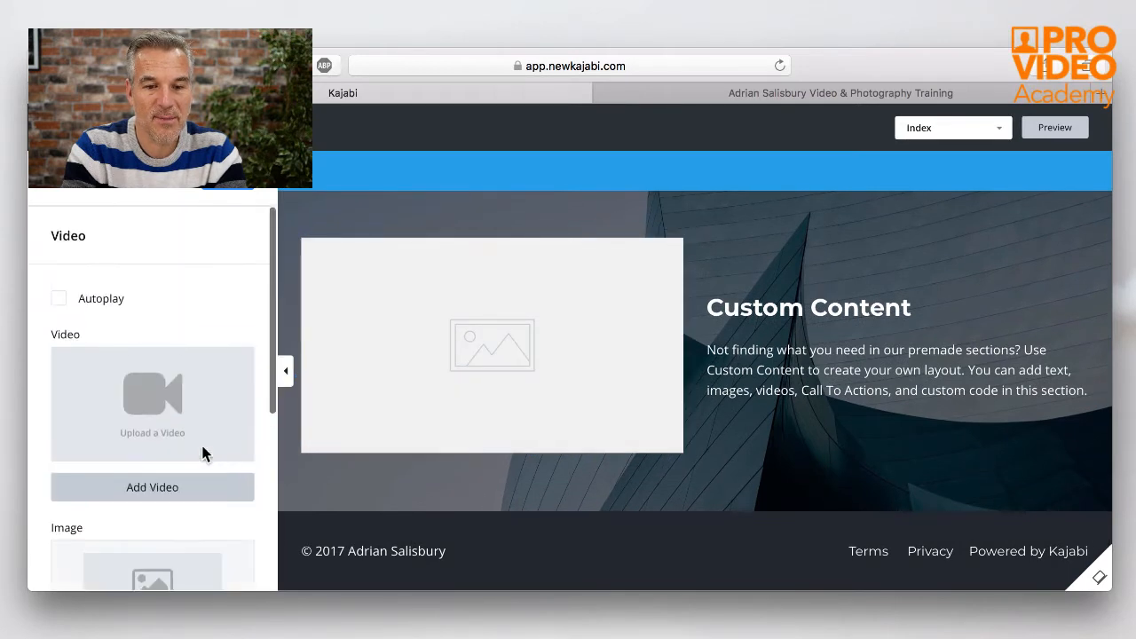
{"action": "left_click", "coordinate": [76, 203]}
{"action": "scroll", "coordinate": [160, 453], "scroll_direction": "down", "scroll_amount": 2}
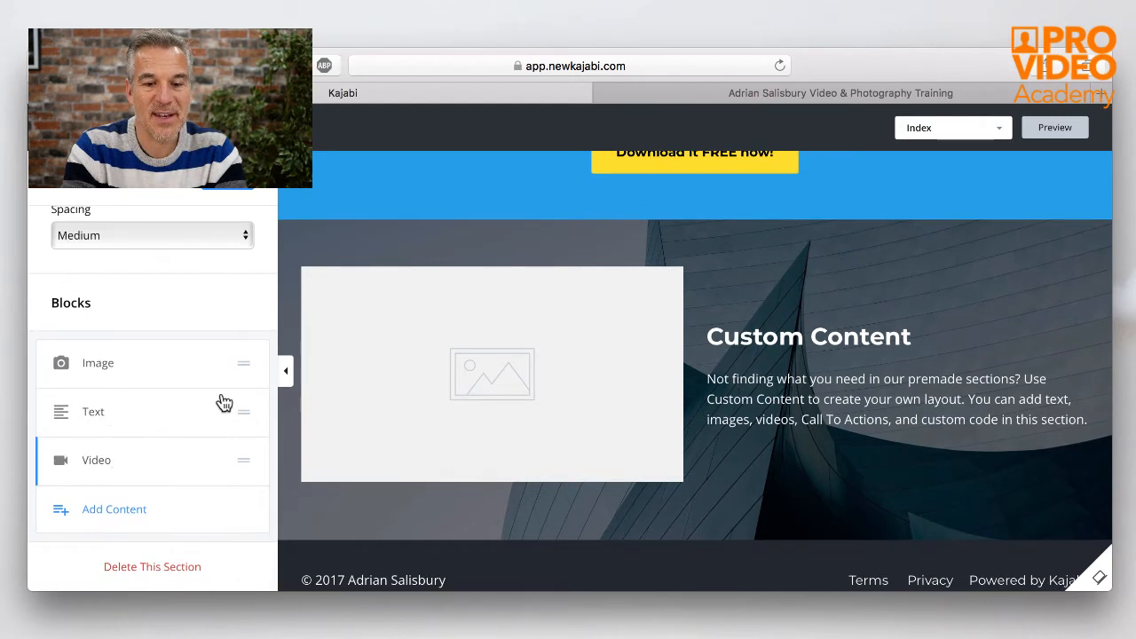
{"action": "left_click_drag", "start_coordinate": [244, 465], "coordinate": [243, 408]}
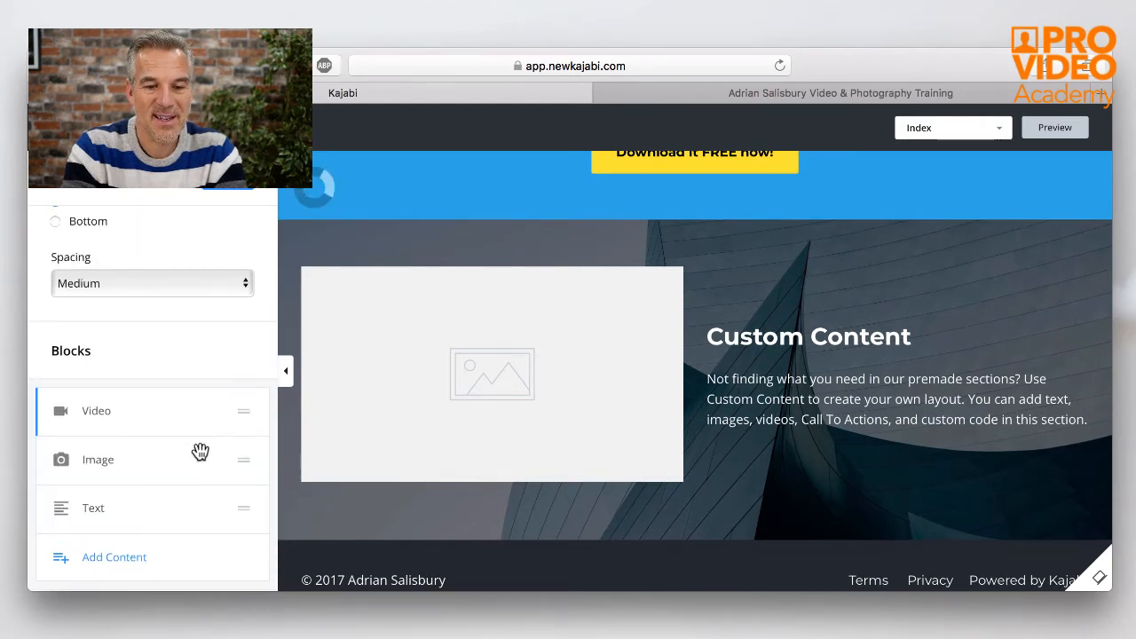
Step: Delete the Image block from the Custom Content section
{"action": "left_click", "coordinate": [175, 463]}
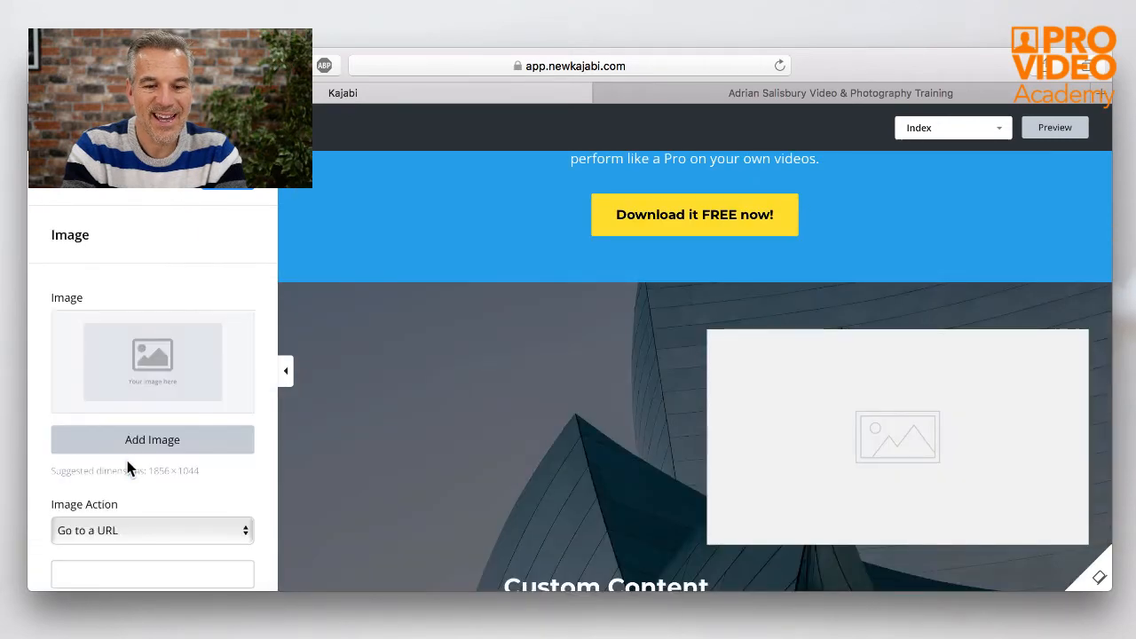
{"action": "scroll", "coordinate": [122, 494], "scroll_direction": "down", "scroll_amount": 5}
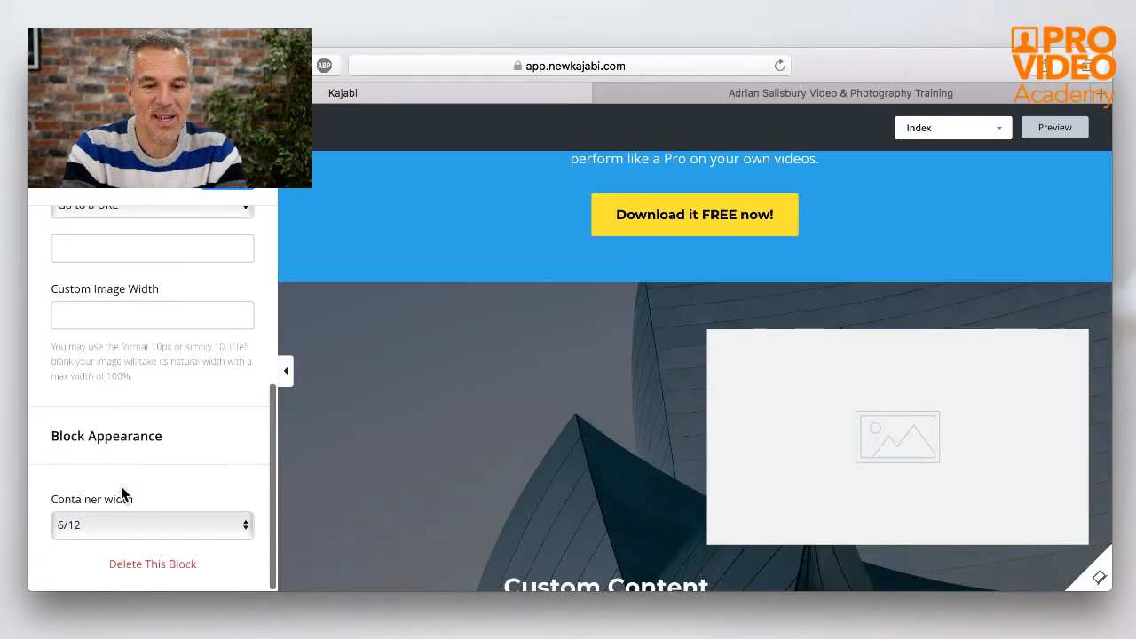
{"action": "left_click", "coordinate": [148, 570]}
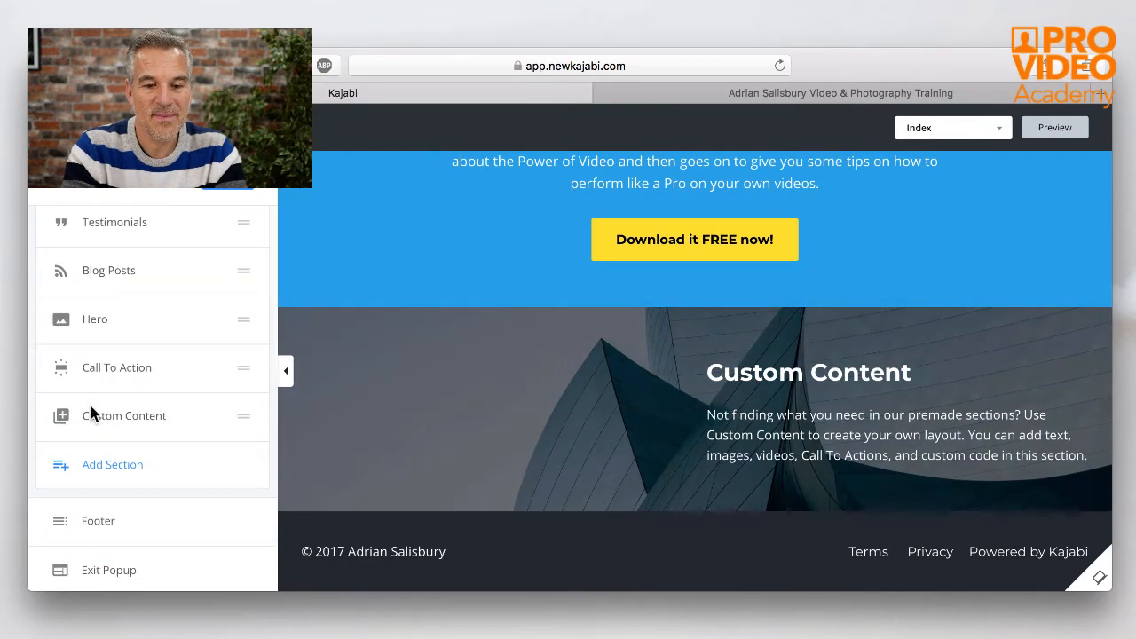
Step: Reopen the Custom Content section, examine its Video block's video and image options, and return to the block list
{"action": "scroll", "coordinate": [192, 451], "scroll_direction": "down", "scroll_amount": 3}
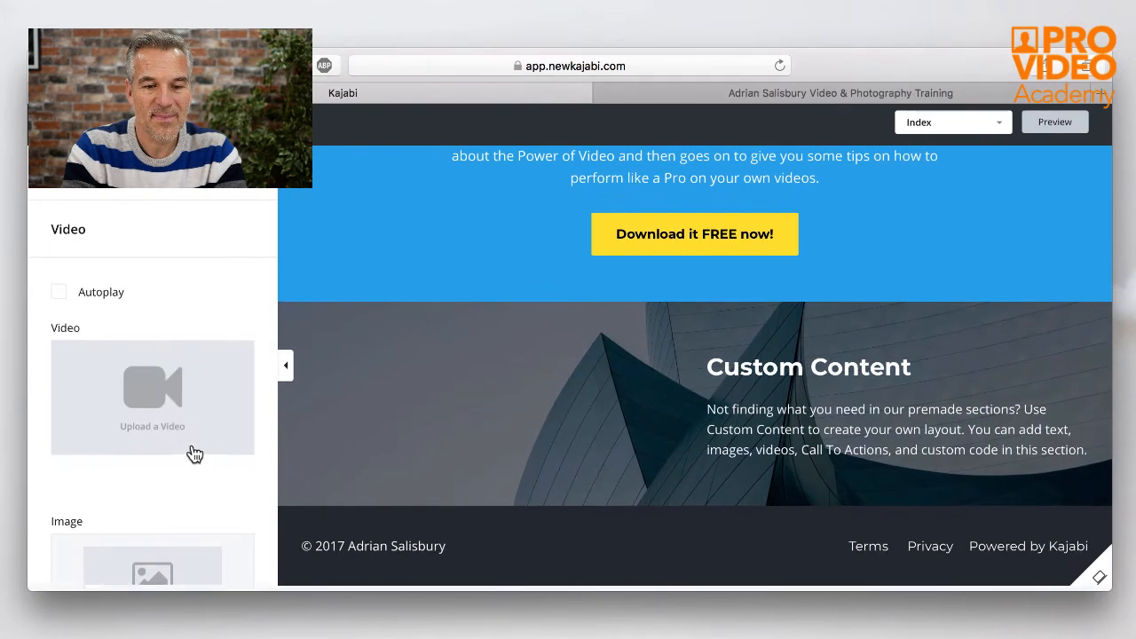
{"action": "left_click", "coordinate": [177, 463]}
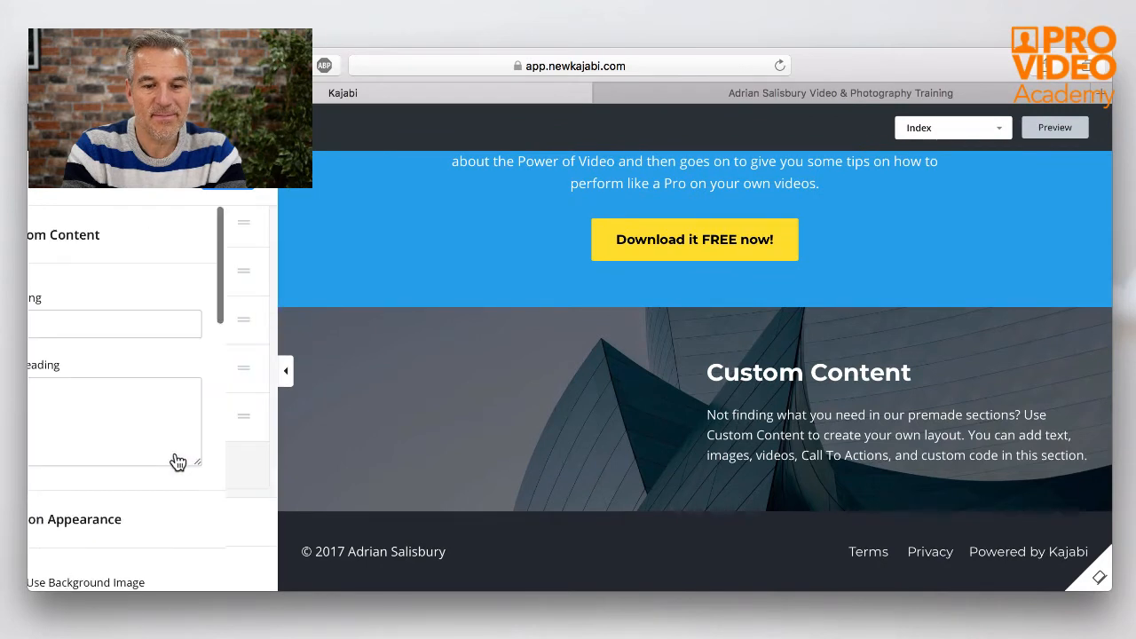
{"action": "scroll", "coordinate": [175, 453], "scroll_direction": "down", "scroll_amount": 10}
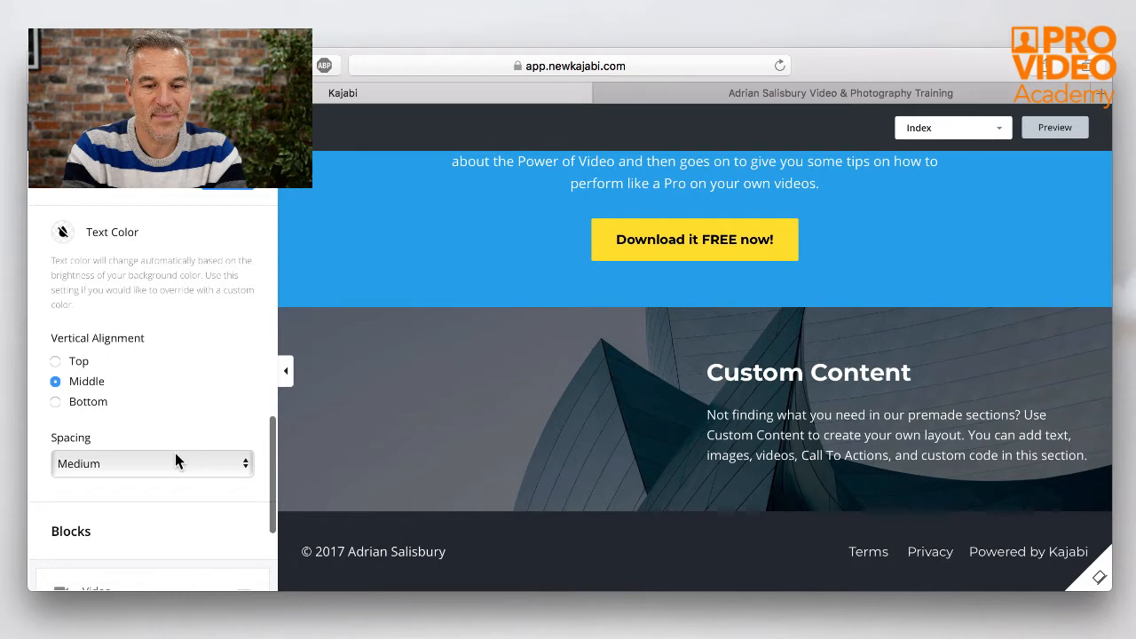
{"action": "scroll", "coordinate": [162, 366], "scroll_direction": "down", "scroll_amount": 5}
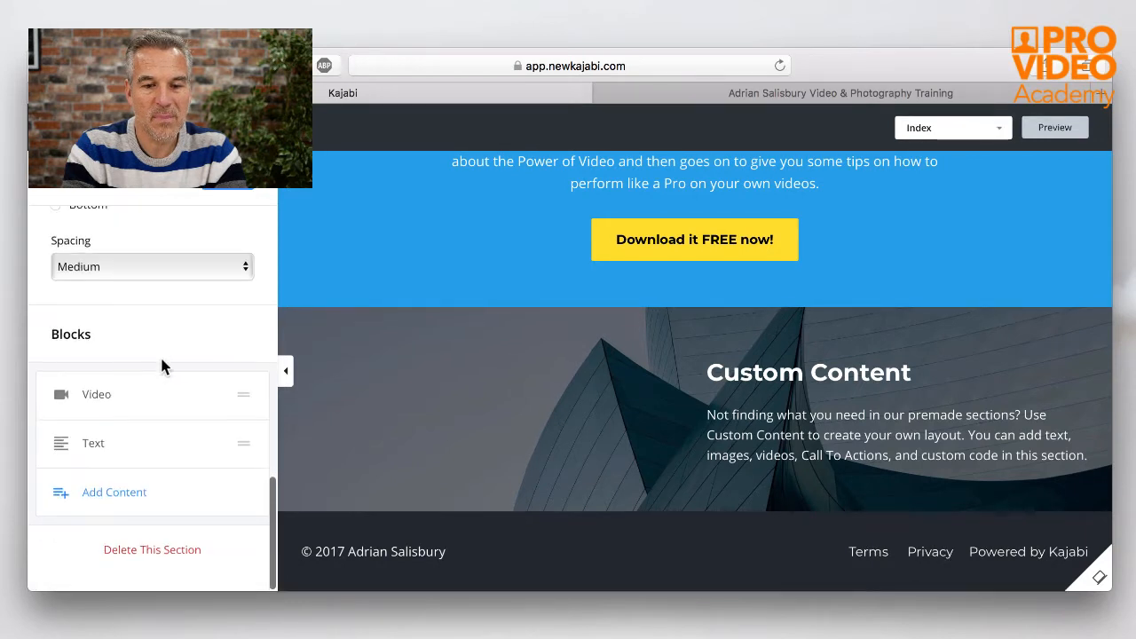
{"action": "left_click", "coordinate": [95, 396]}
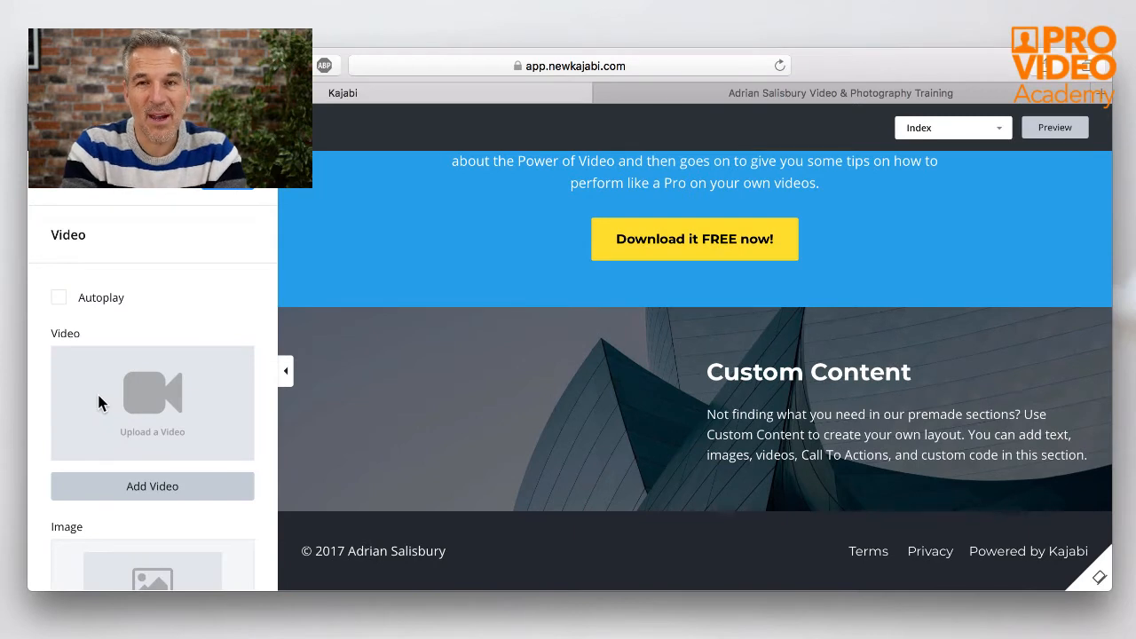
{"action": "scroll", "coordinate": [99, 402], "scroll_direction": "down", "scroll_amount": 3}
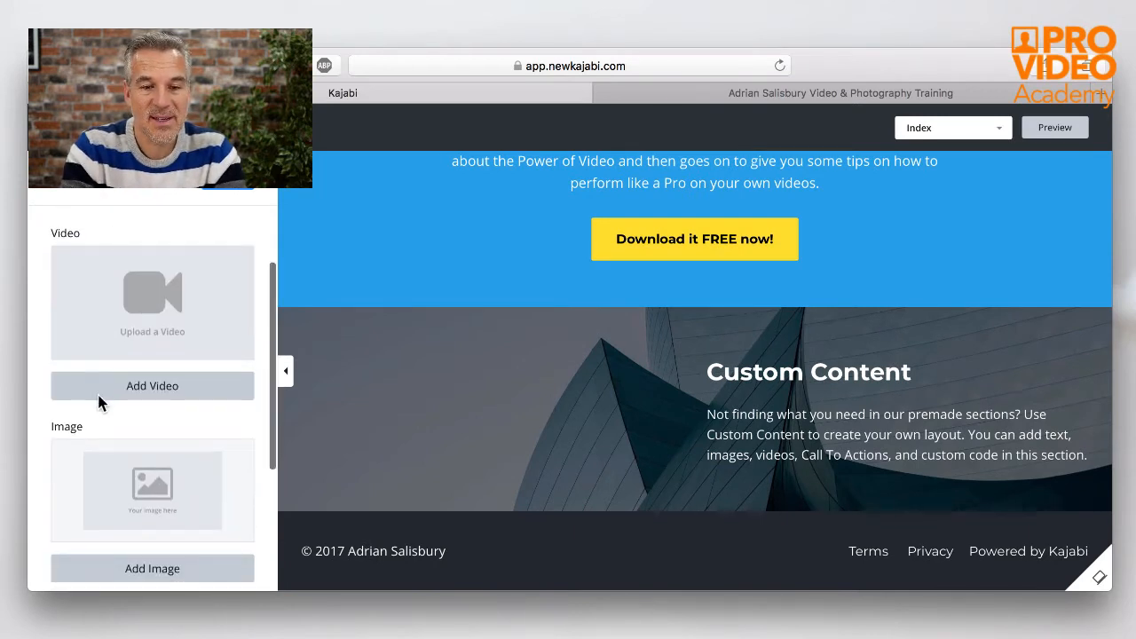
{"action": "left_click", "coordinate": [75, 184]}
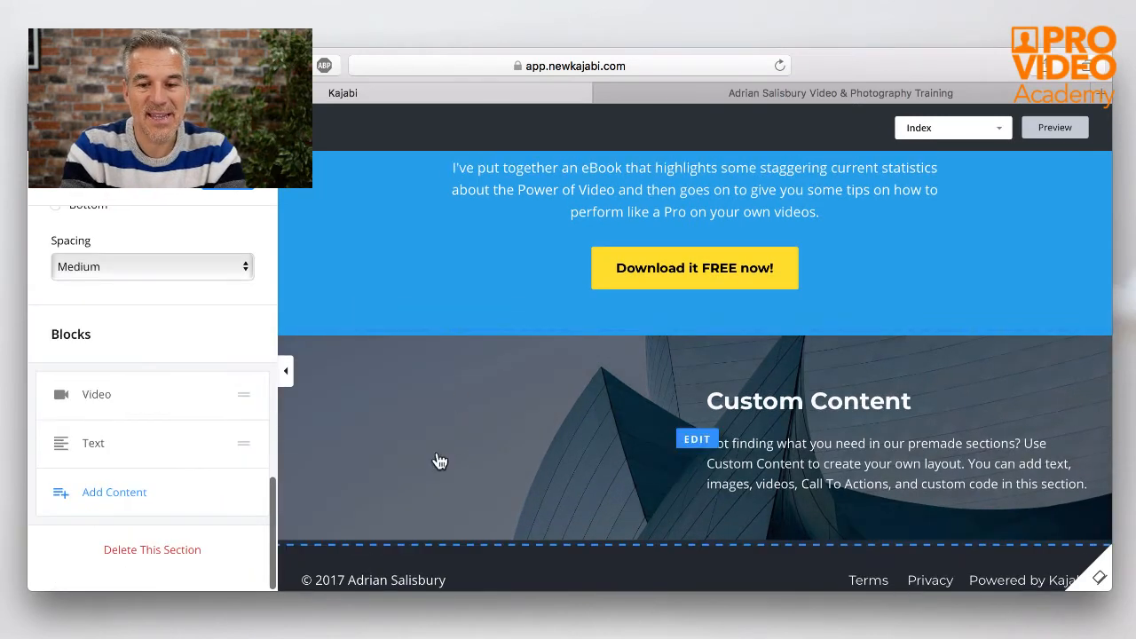
Step: Move the Text block above the Video block, and delete the whole Custom Content section from the Index page
{"action": "left_click_drag", "start_coordinate": [243, 439], "coordinate": [246, 419]}
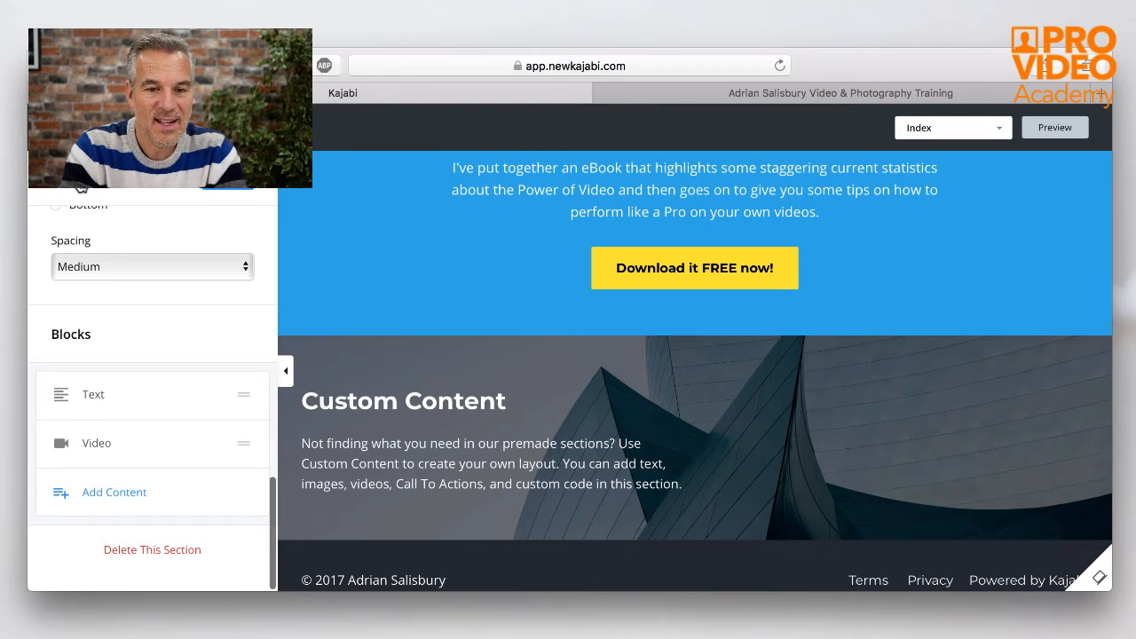
{"action": "left_click", "coordinate": [153, 549]}
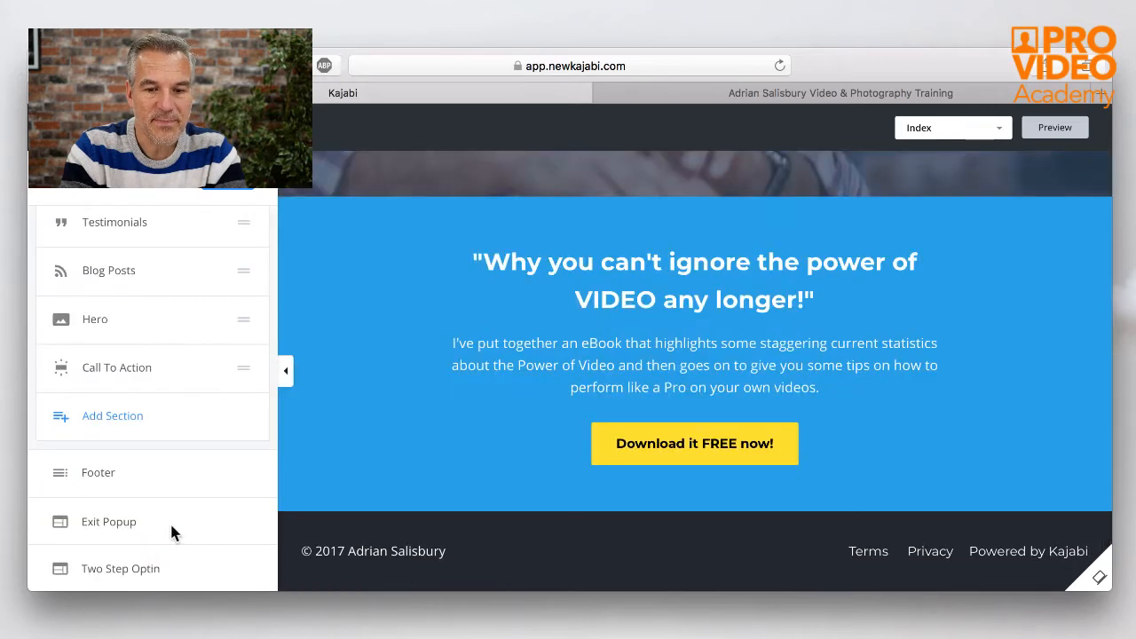
{"action": "scroll", "coordinate": [448, 453], "scroll_direction": "up", "scroll_amount": 1}
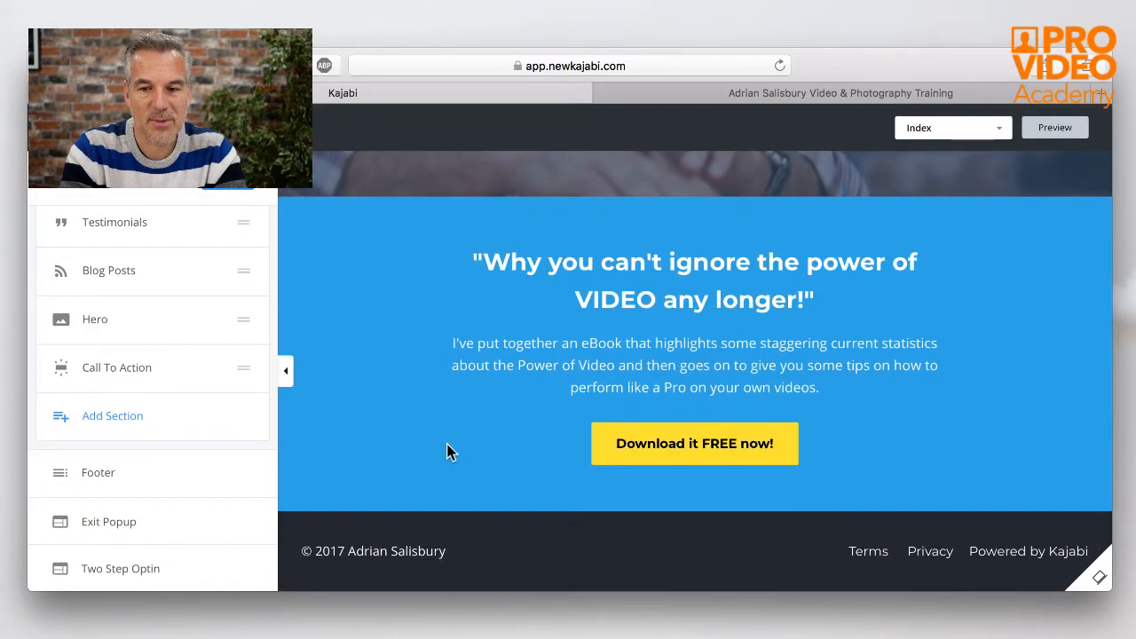
Step: Return to the website themes list, open the live Premier Site theme, and close the extra browser tab
{"action": "mouse_move", "coordinate": [145, 258]}
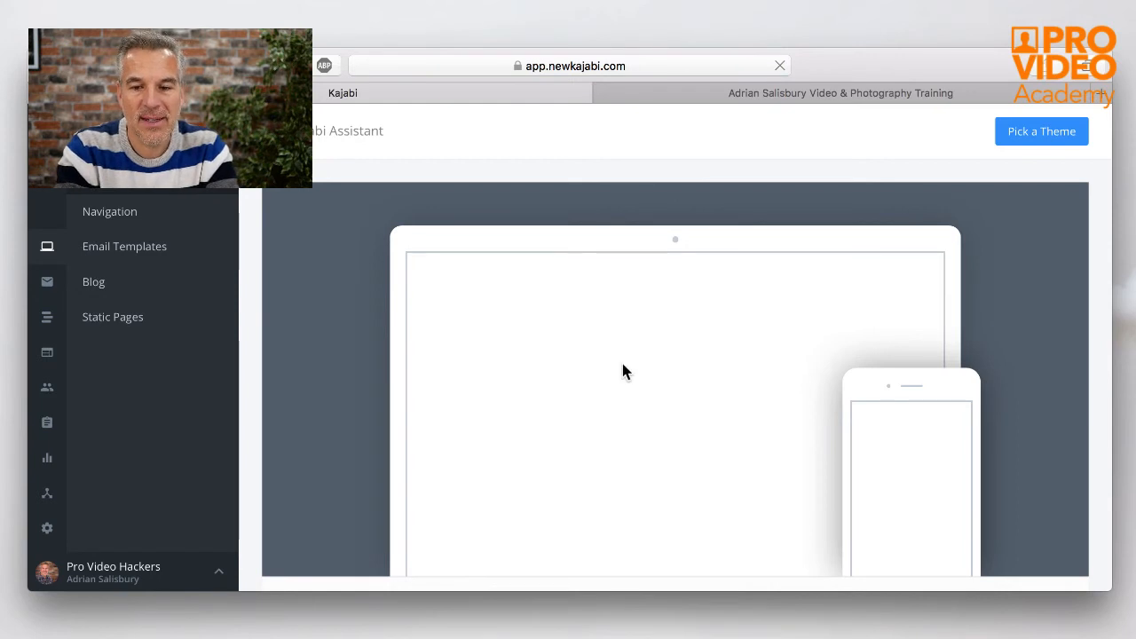
{"action": "scroll", "coordinate": [621, 371], "scroll_direction": "down", "scroll_amount": 3}
{"action": "mouse_move", "coordinate": [545, 391]}
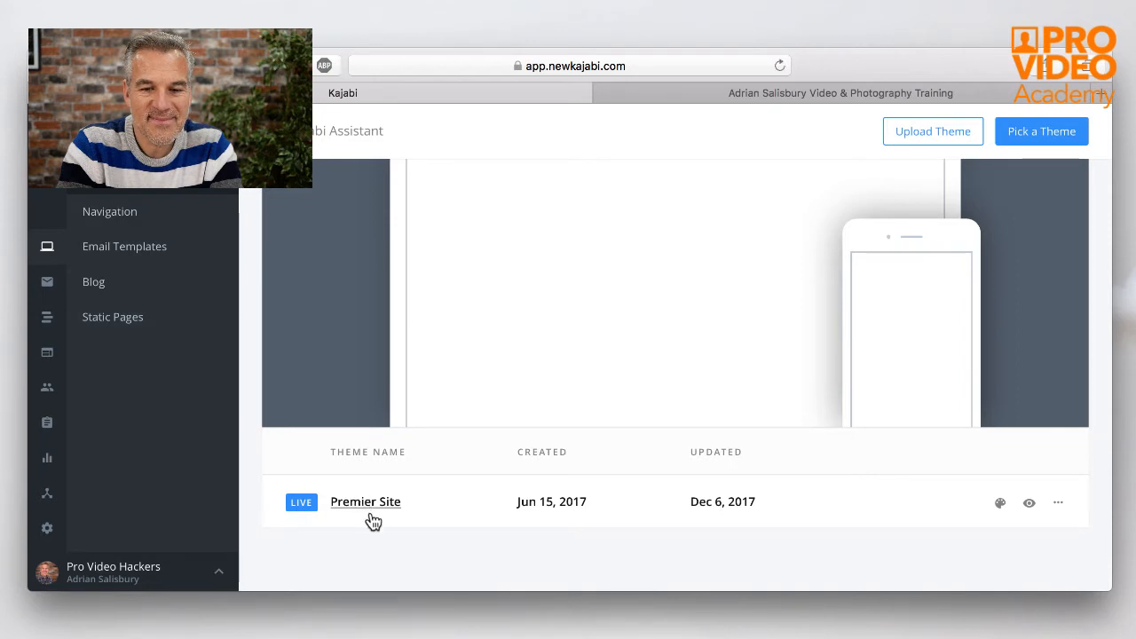
{"action": "left_click", "coordinate": [371, 511]}
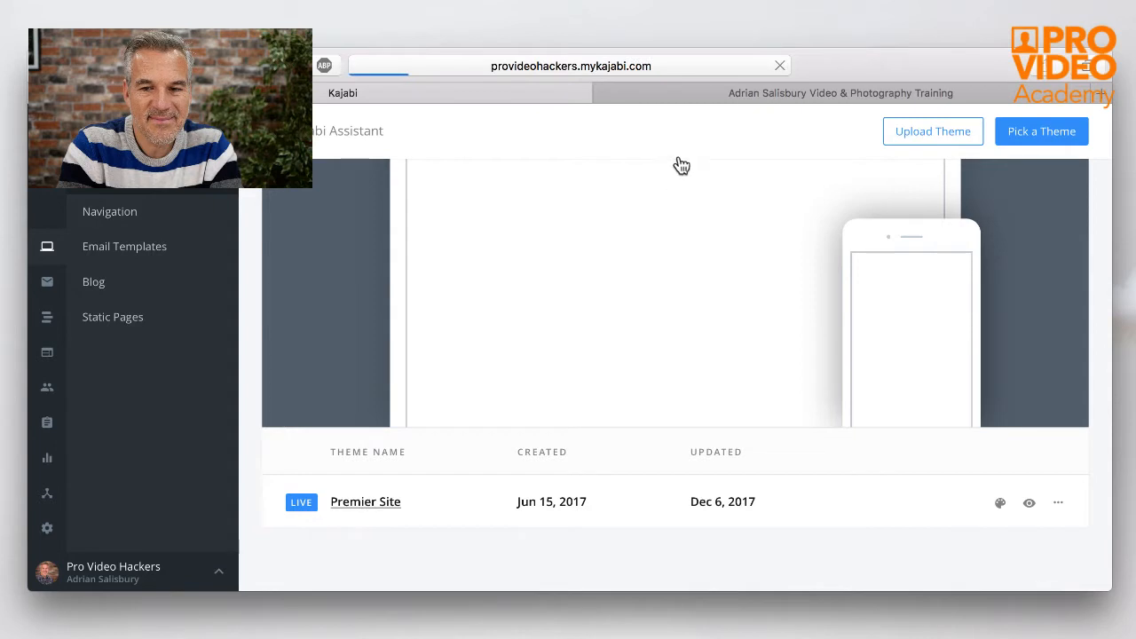
{"action": "left_click", "coordinate": [602, 93]}
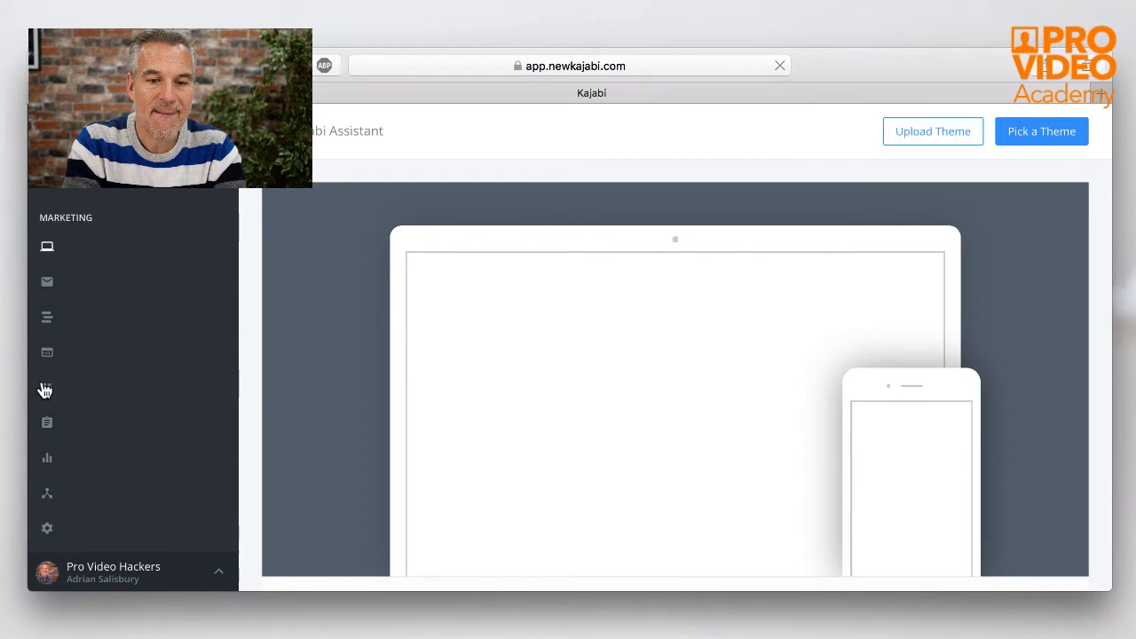
Step: Open the About landing page from the Landing Pages list and view its hero section
{"action": "mouse_move", "coordinate": [43, 398]}
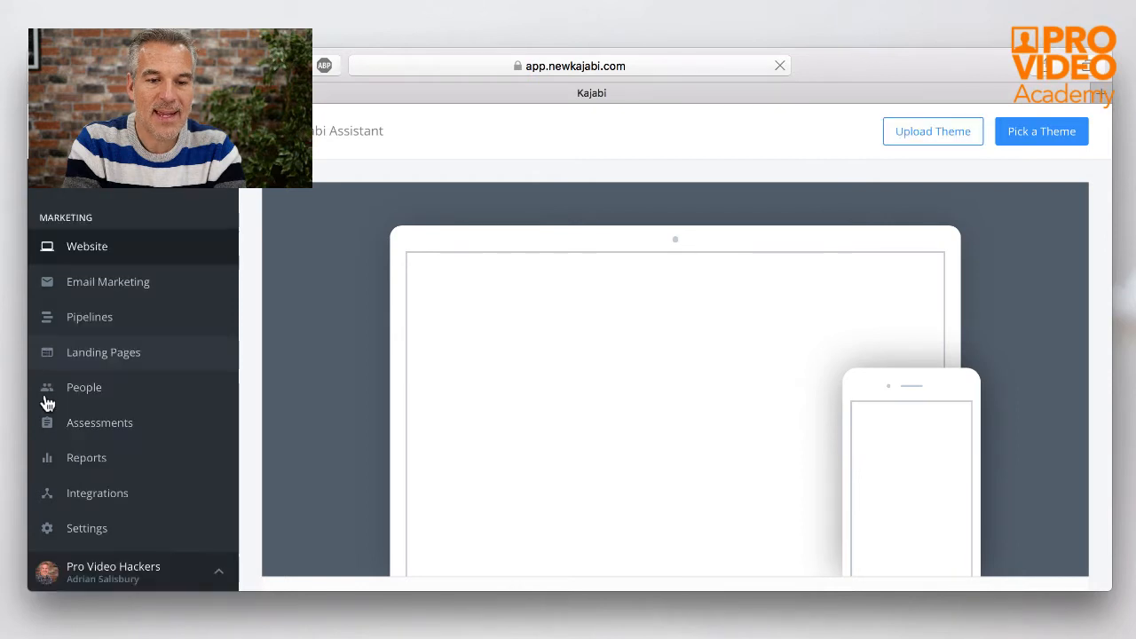
{"action": "left_click", "coordinate": [95, 355]}
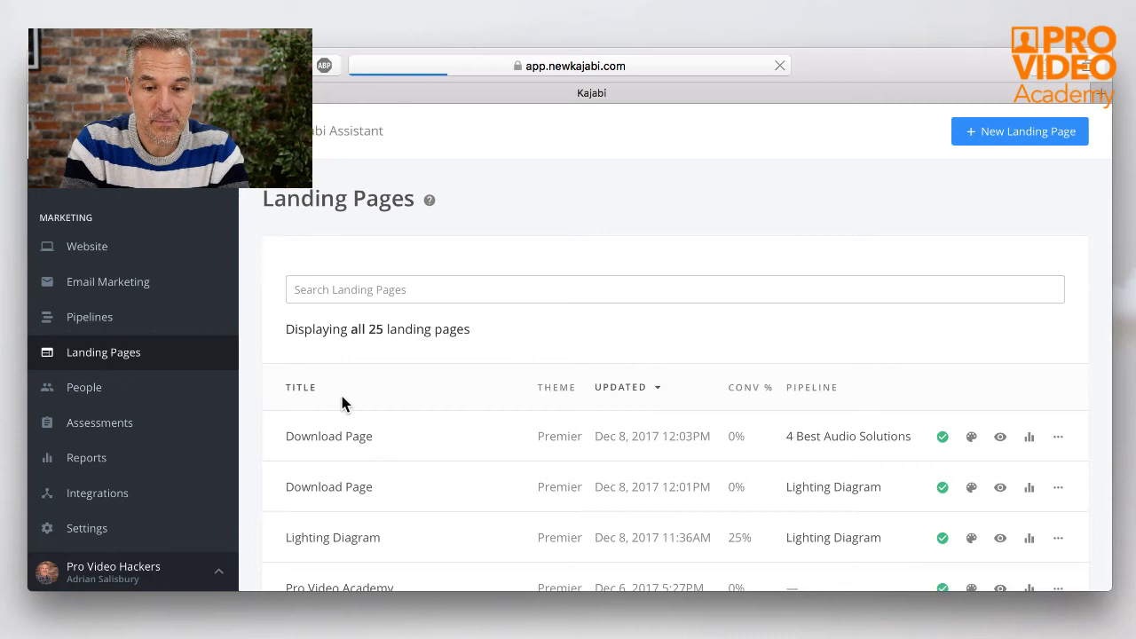
{"action": "scroll", "coordinate": [262, 383], "scroll_direction": "down", "scroll_amount": 4}
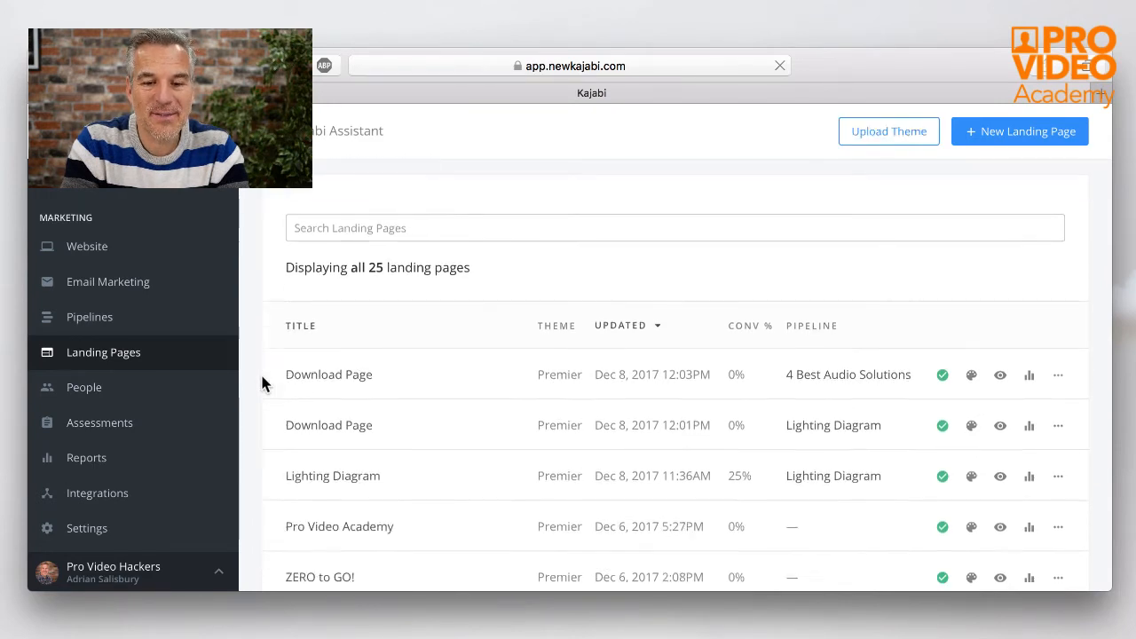
{"action": "scroll", "coordinate": [262, 383], "scroll_direction": "down", "scroll_amount": 1}
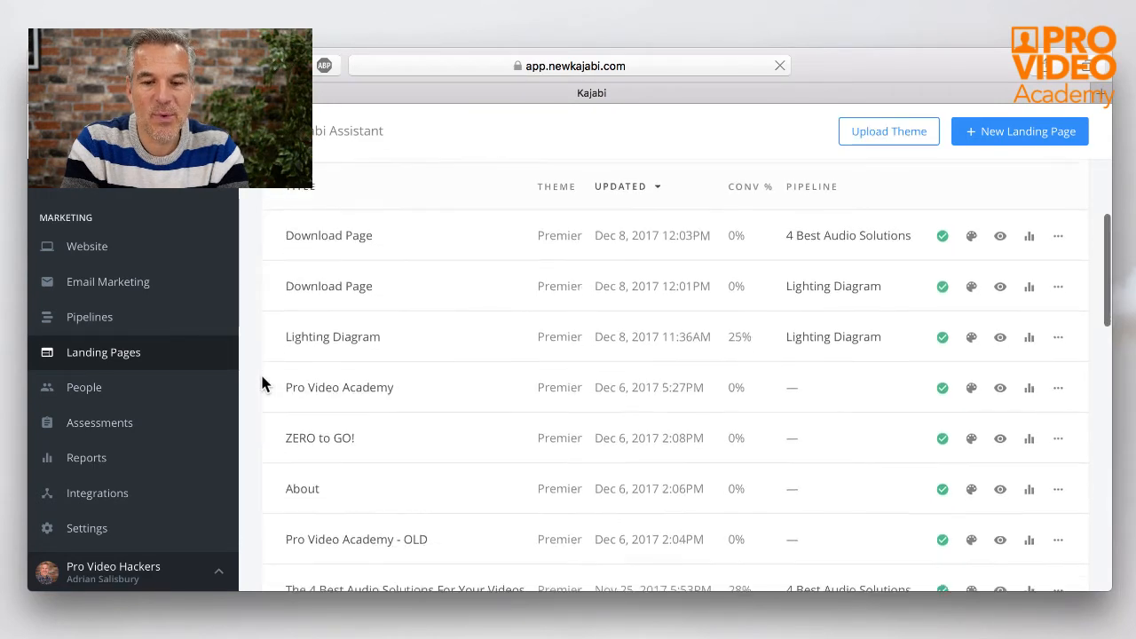
{"action": "scroll", "coordinate": [262, 382], "scroll_direction": "down", "scroll_amount": 2}
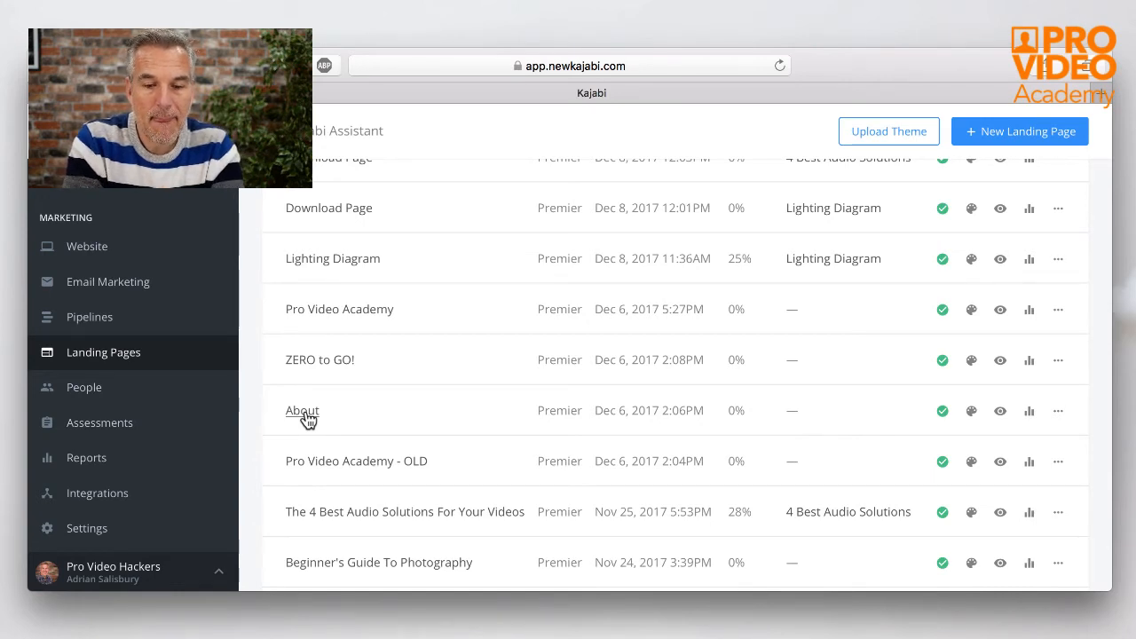
{"action": "left_click", "coordinate": [364, 409]}
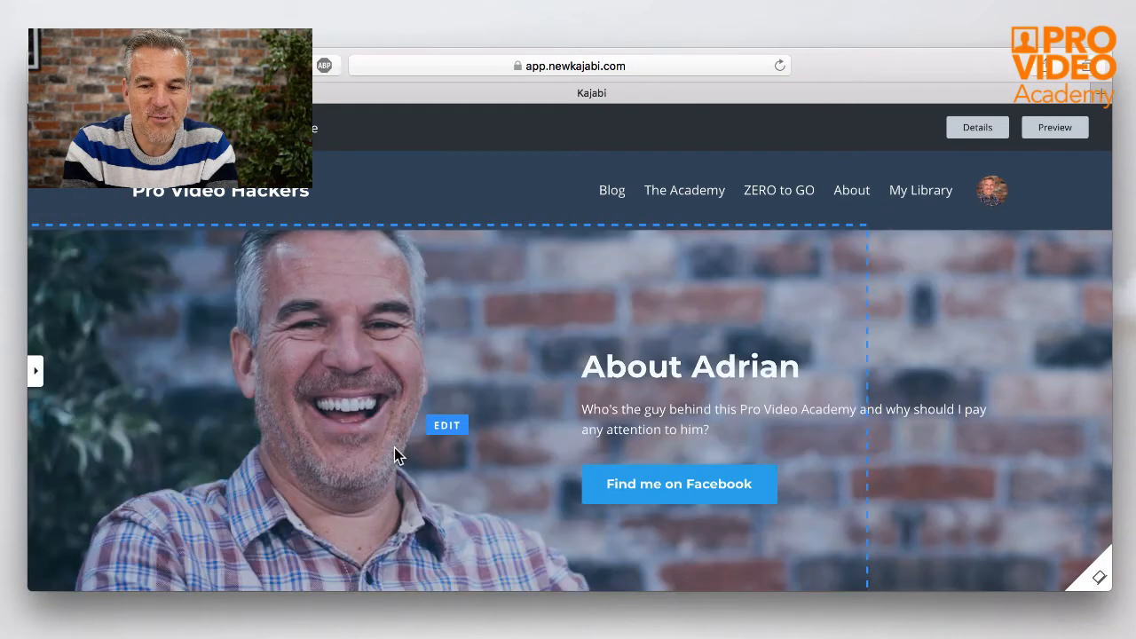
{"action": "scroll", "coordinate": [395, 455], "scroll_direction": "down", "scroll_amount": 3}
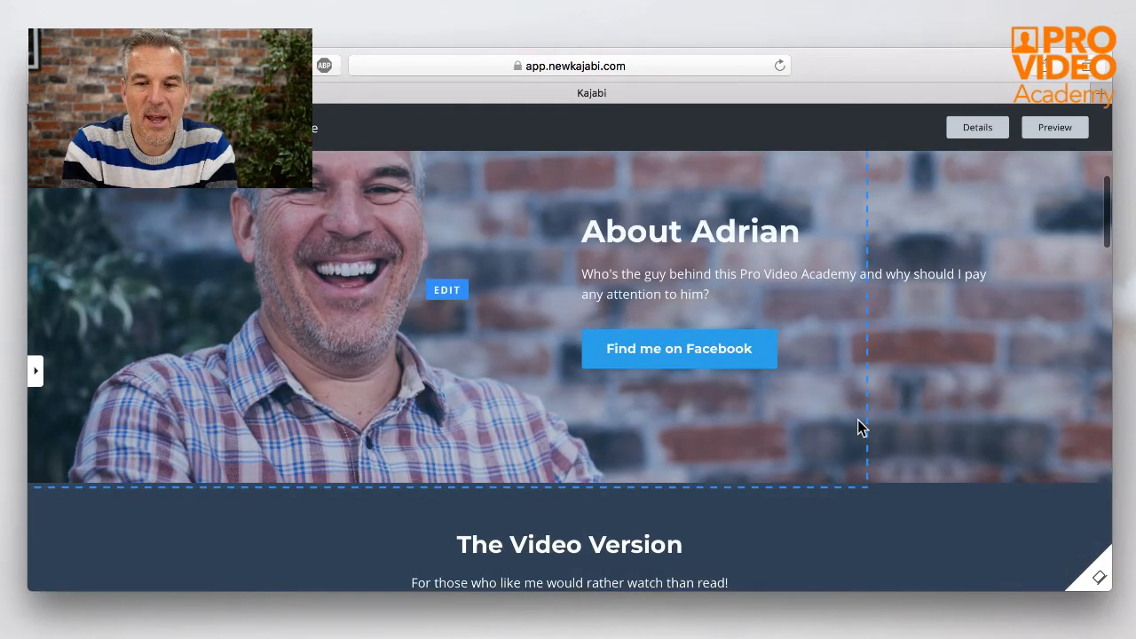
Step: Review the About page from its hero through the video, story text, testimonials and contact section, and return to the hero
{"action": "scroll", "coordinate": [860, 428], "scroll_direction": "up", "scroll_amount": 1}
{"action": "scroll", "coordinate": [859, 428], "scroll_direction": "up", "scroll_amount": 3}
{"action": "scroll", "coordinate": [859, 428], "scroll_direction": "down", "scroll_amount": 1}
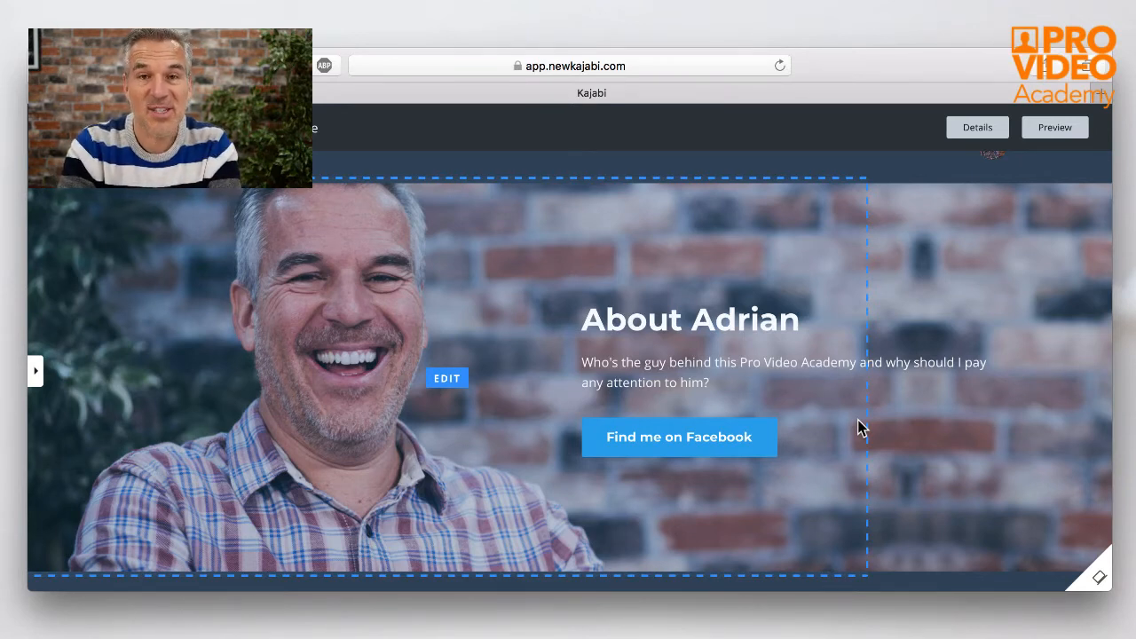
{"action": "scroll", "coordinate": [858, 428], "scroll_direction": "down", "scroll_amount": 3}
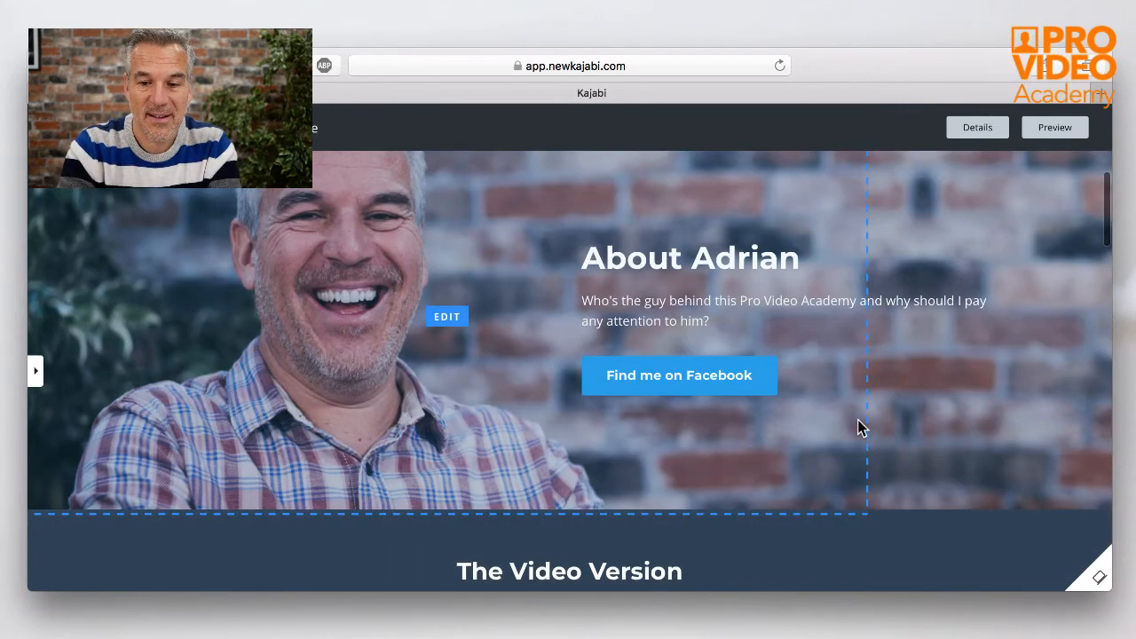
{"action": "scroll", "coordinate": [858, 427], "scroll_direction": "down", "scroll_amount": 2}
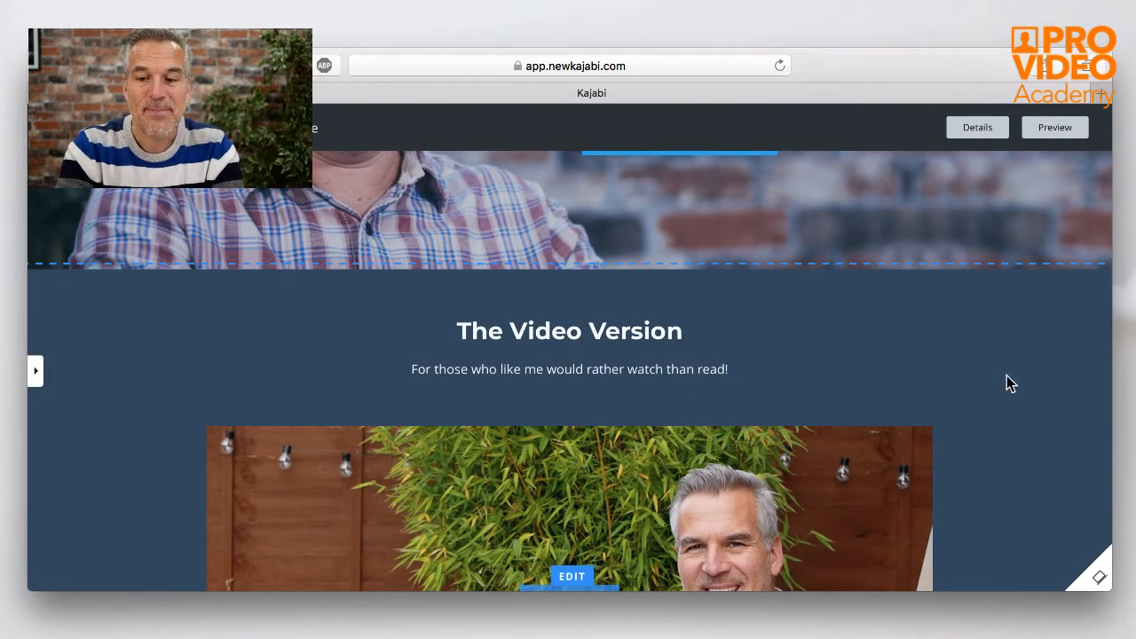
{"action": "scroll", "coordinate": [1007, 376], "scroll_direction": "down", "scroll_amount": 3}
{"action": "scroll", "coordinate": [1006, 375], "scroll_direction": "down", "scroll_amount": 2}
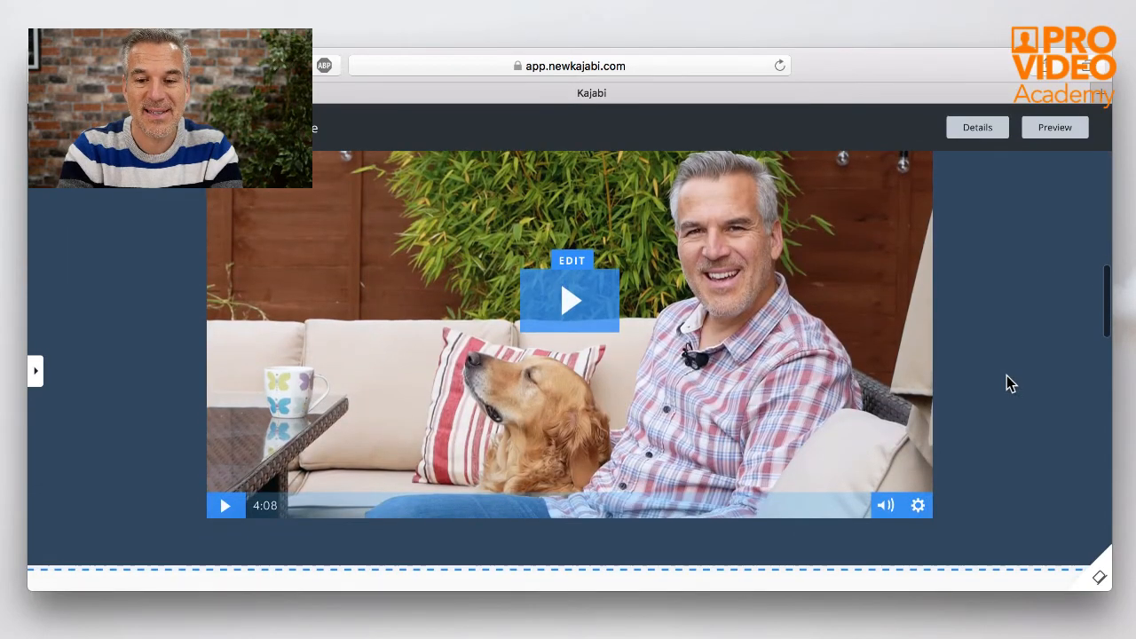
{"action": "scroll", "coordinate": [1007, 376], "scroll_direction": "down", "scroll_amount": 4}
{"action": "scroll", "coordinate": [1007, 377], "scroll_direction": "down", "scroll_amount": 10}
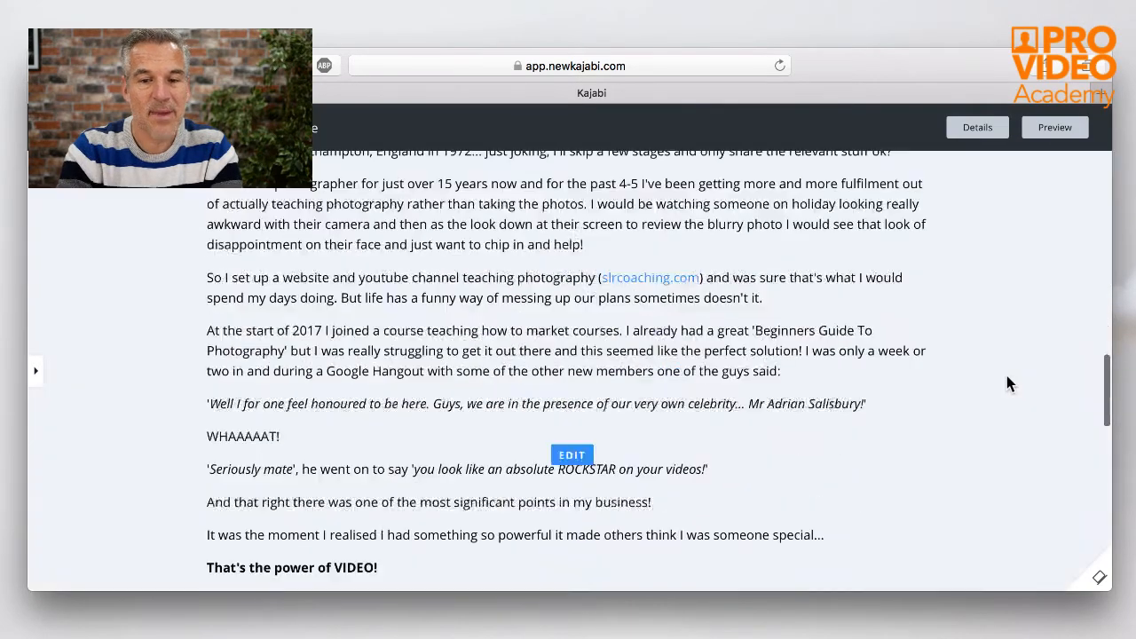
{"action": "scroll", "coordinate": [1006, 377], "scroll_direction": "down", "scroll_amount": 5}
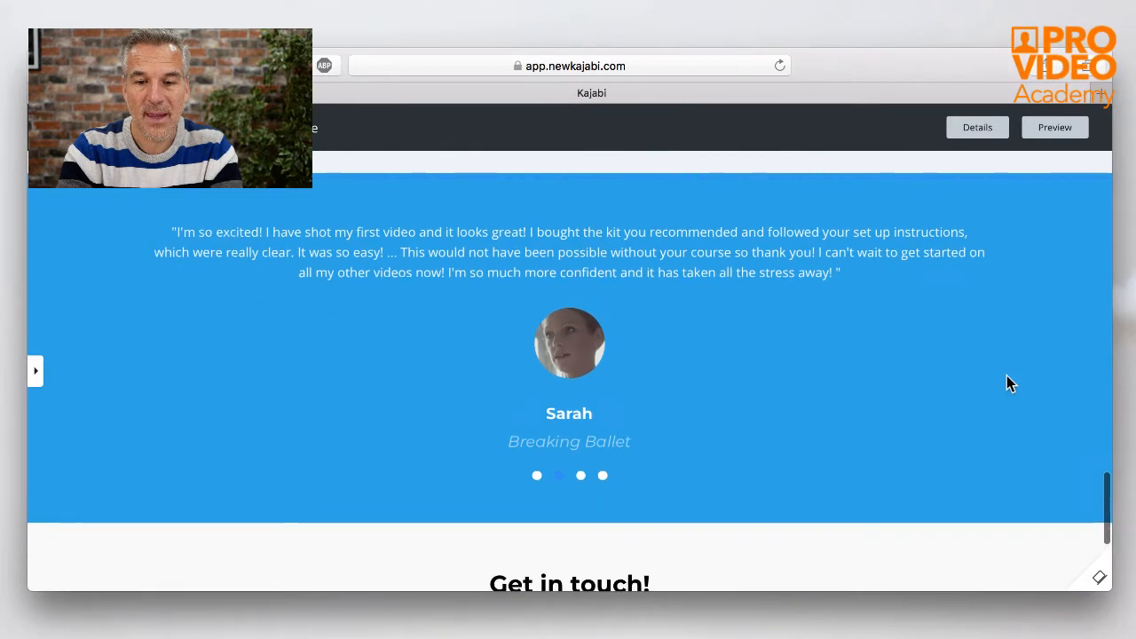
{"action": "scroll", "coordinate": [1007, 377], "scroll_direction": "down", "scroll_amount": 5}
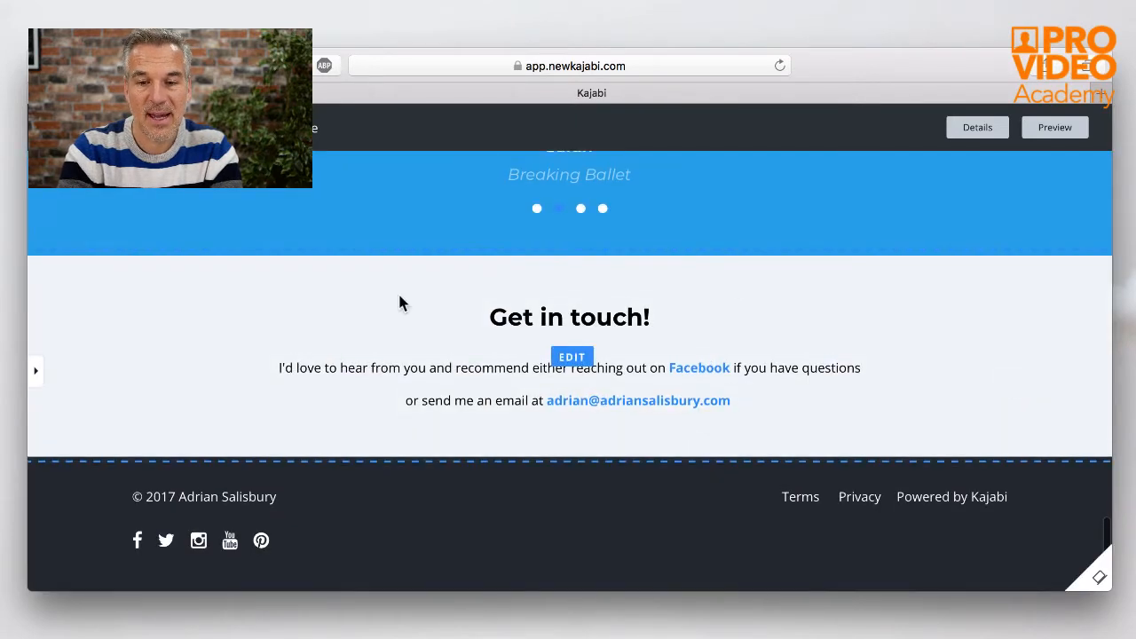
{"action": "scroll", "coordinate": [983, 411], "scroll_direction": "up", "scroll_amount": 20}
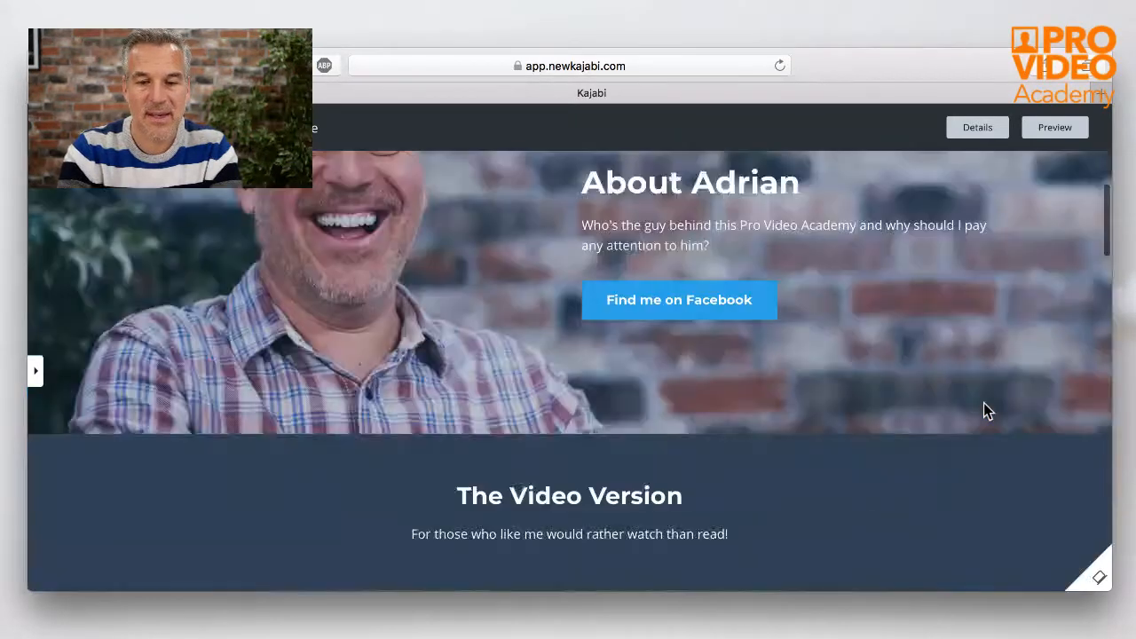
Step: Show the About page's section list and compare its sections with the page preview down to the testimonials
{"action": "left_click", "coordinate": [35, 371]}
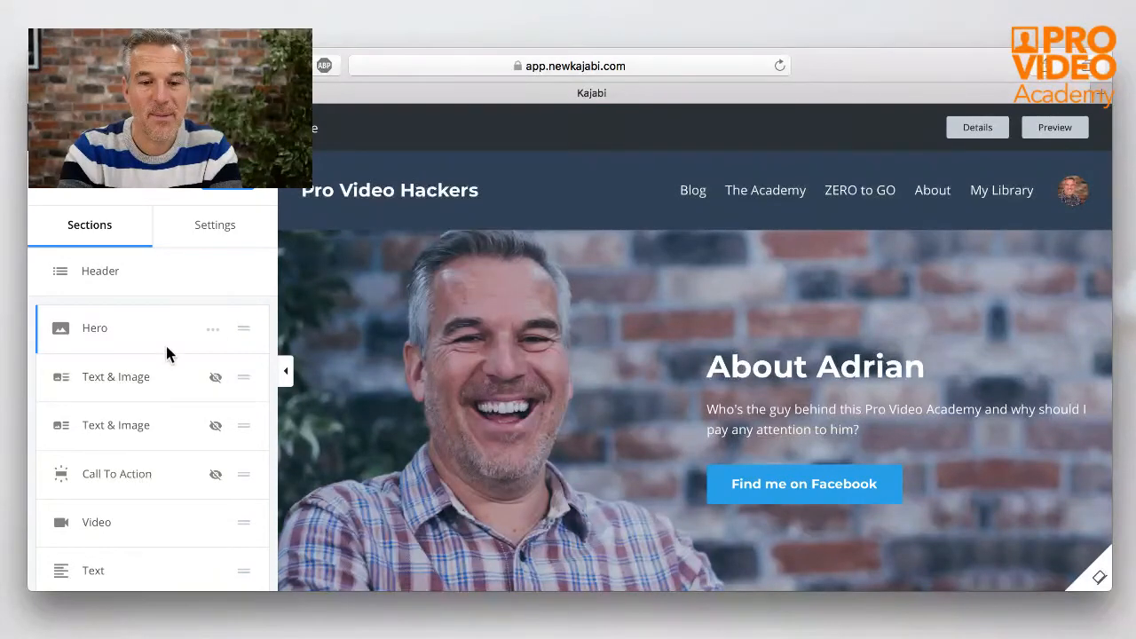
{"action": "scroll", "coordinate": [382, 387], "scroll_direction": "down", "scroll_amount": 2}
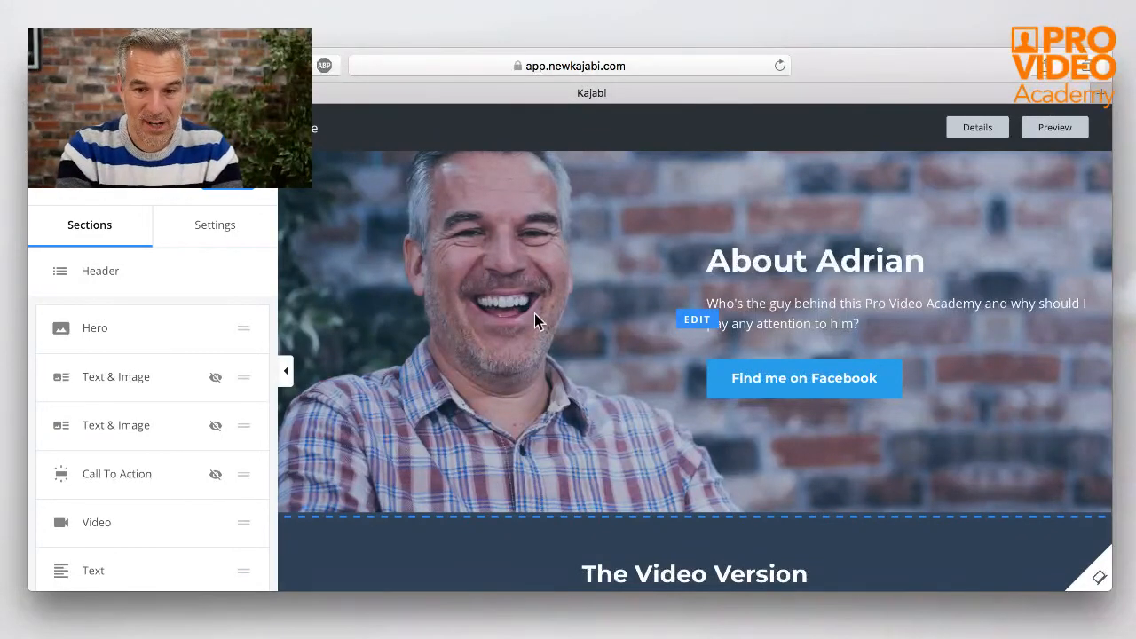
{"action": "scroll", "coordinate": [535, 314], "scroll_direction": "down", "scroll_amount": 10}
{"action": "scroll", "coordinate": [535, 320], "scroll_direction": "down", "scroll_amount": 15}
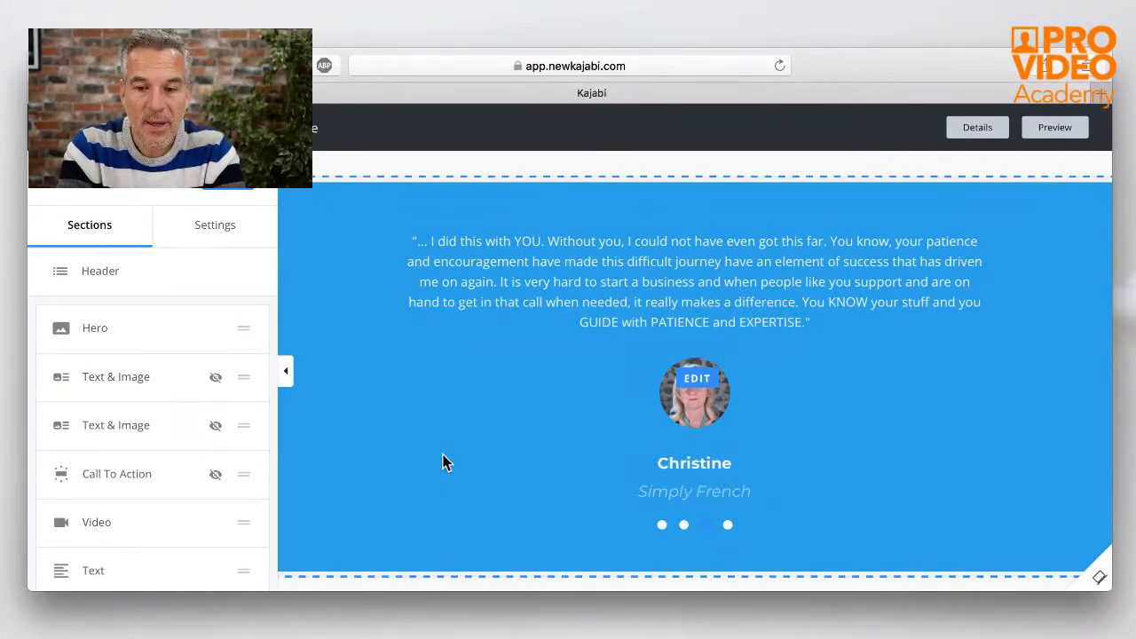
{"action": "scroll", "coordinate": [444, 462], "scroll_direction": "down", "scroll_amount": 3}
{"action": "scroll", "coordinate": [444, 461], "scroll_direction": "up", "scroll_amount": 3}
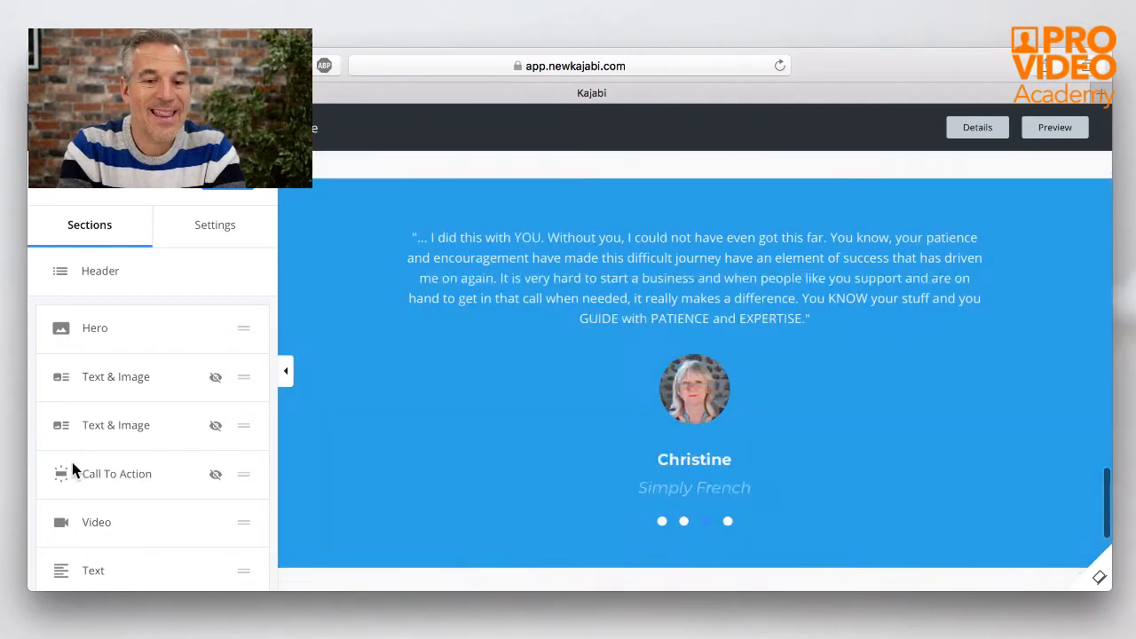
Step: Leave the page editor and open the details of the About landing page
{"action": "left_click", "coordinate": [122, 522]}
{"action": "scroll", "coordinate": [122, 524], "scroll_direction": "down", "scroll_amount": 3}
{"action": "scroll", "coordinate": [177, 426], "scroll_direction": "down", "scroll_amount": 2}
{"action": "left_click", "coordinate": [162, 429]}
{"action": "scroll", "coordinate": [162, 429], "scroll_direction": "down", "scroll_amount": 2}
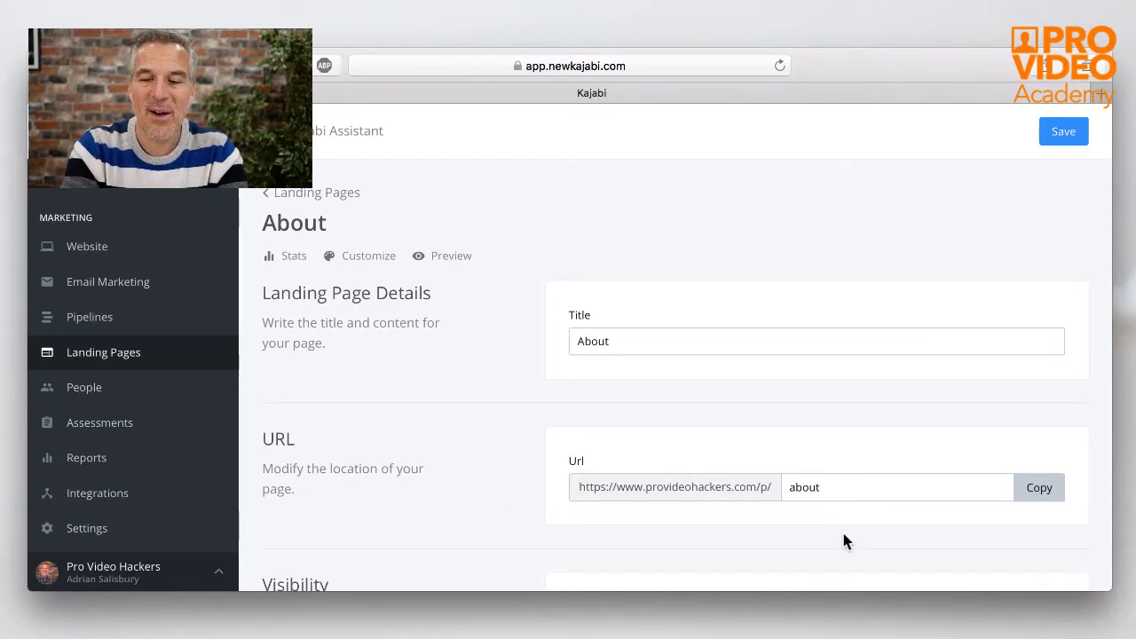
Step: Copy the About page's URL and review its visibility, SEO and sharing settings
{"action": "scroll", "coordinate": [852, 488], "scroll_direction": "down", "scroll_amount": 3}
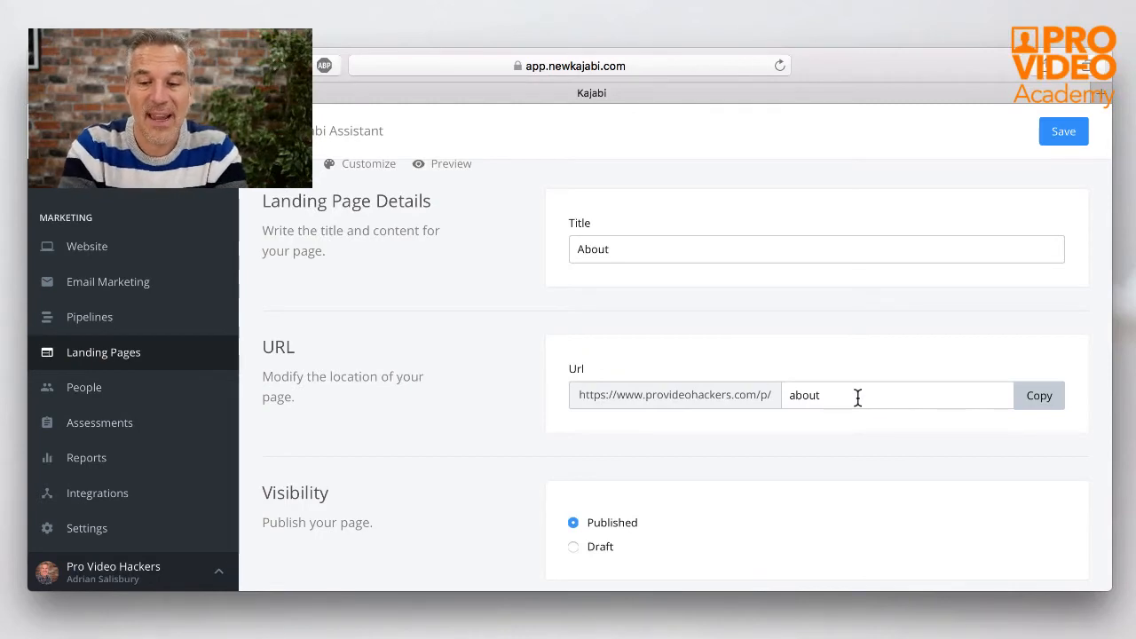
{"action": "left_click", "coordinate": [1039, 407]}
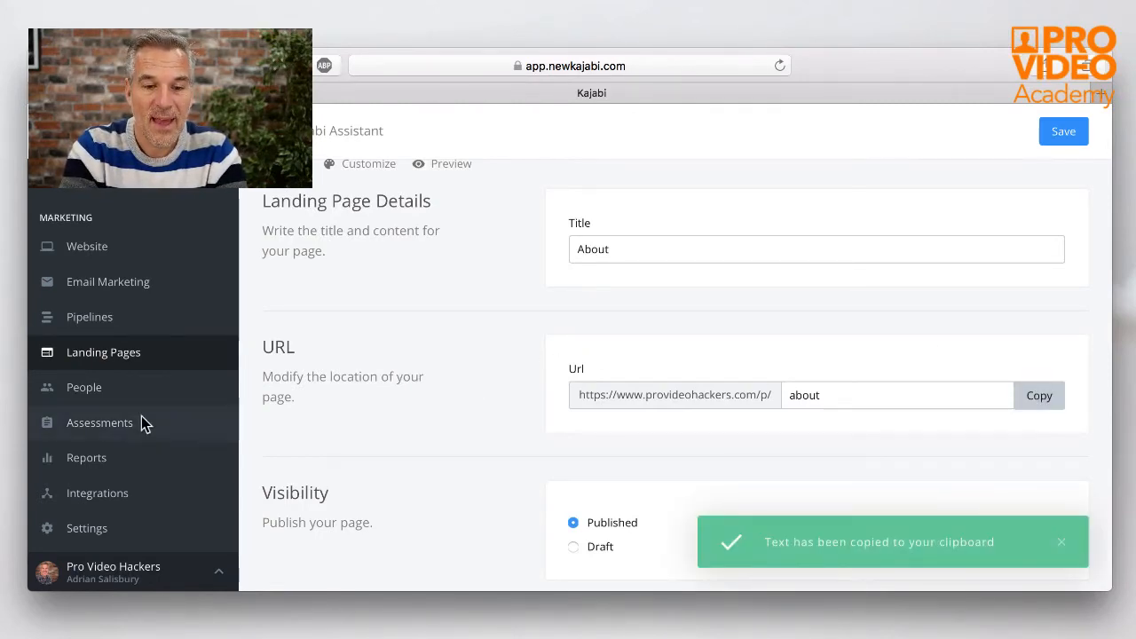
{"action": "scroll", "coordinate": [393, 355], "scroll_direction": "down", "scroll_amount": 6}
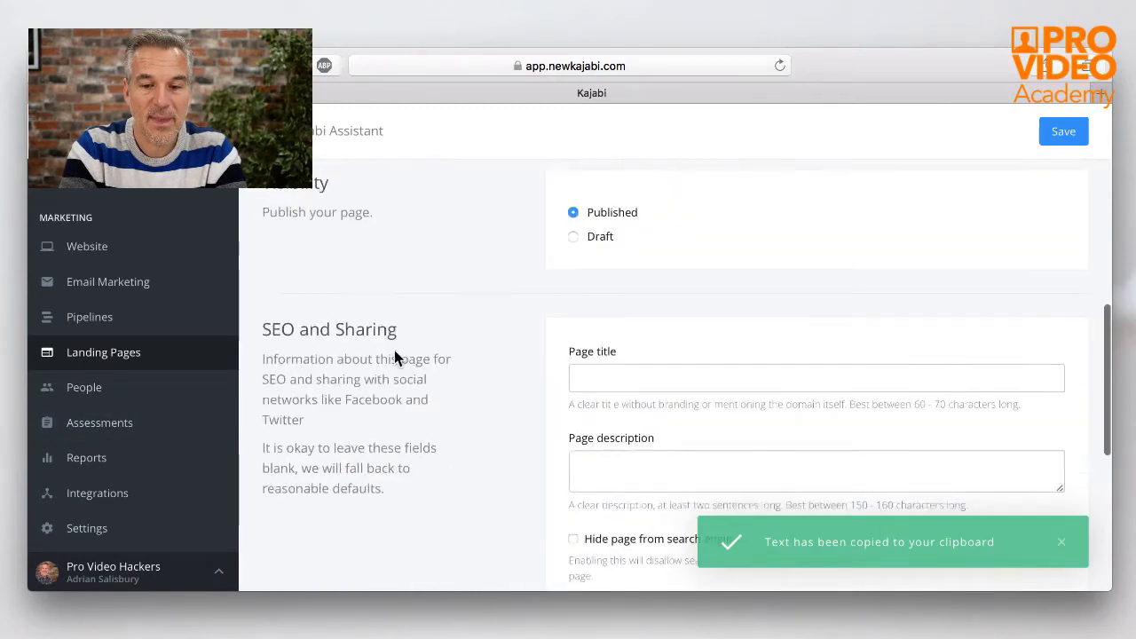
{"action": "scroll", "coordinate": [395, 354], "scroll_direction": "down", "scroll_amount": 5}
{"action": "scroll", "coordinate": [395, 353], "scroll_direction": "up", "scroll_amount": 15}
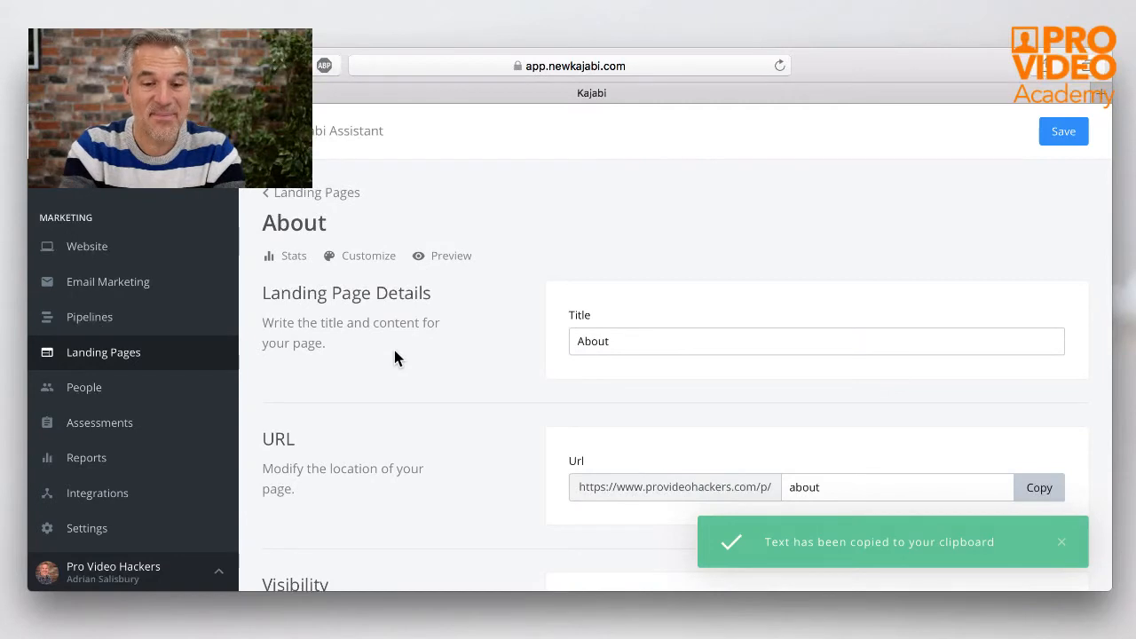
Step: Open the website's Navigation settings and examine the Main Menu, Footer and My Menu link lists
{"action": "left_click", "coordinate": [77, 255]}
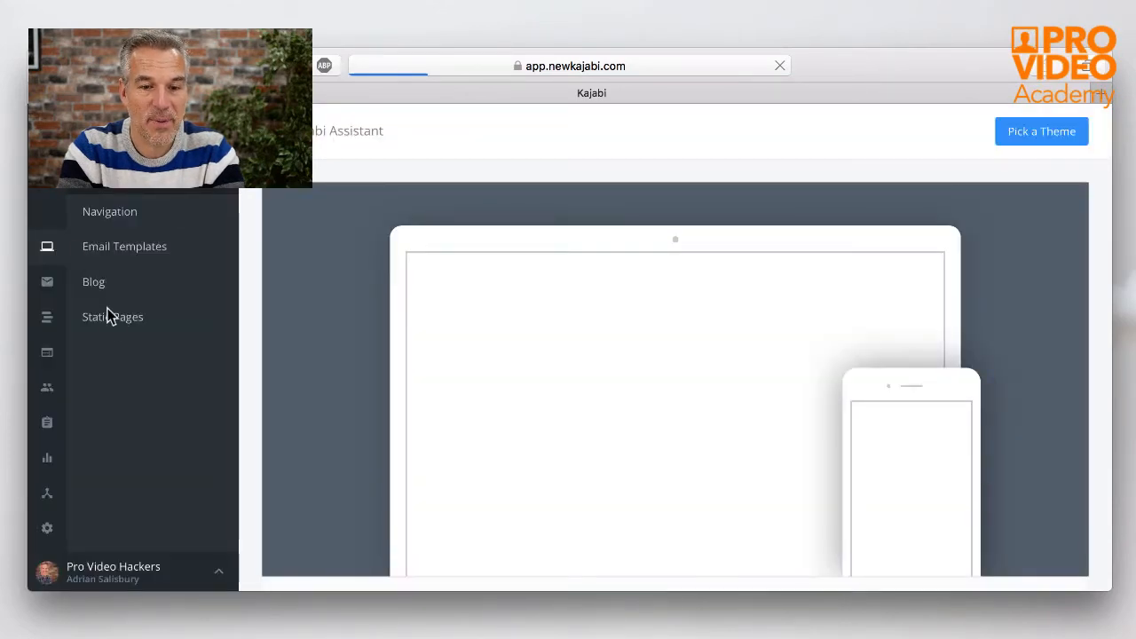
{"action": "left_click", "coordinate": [121, 222]}
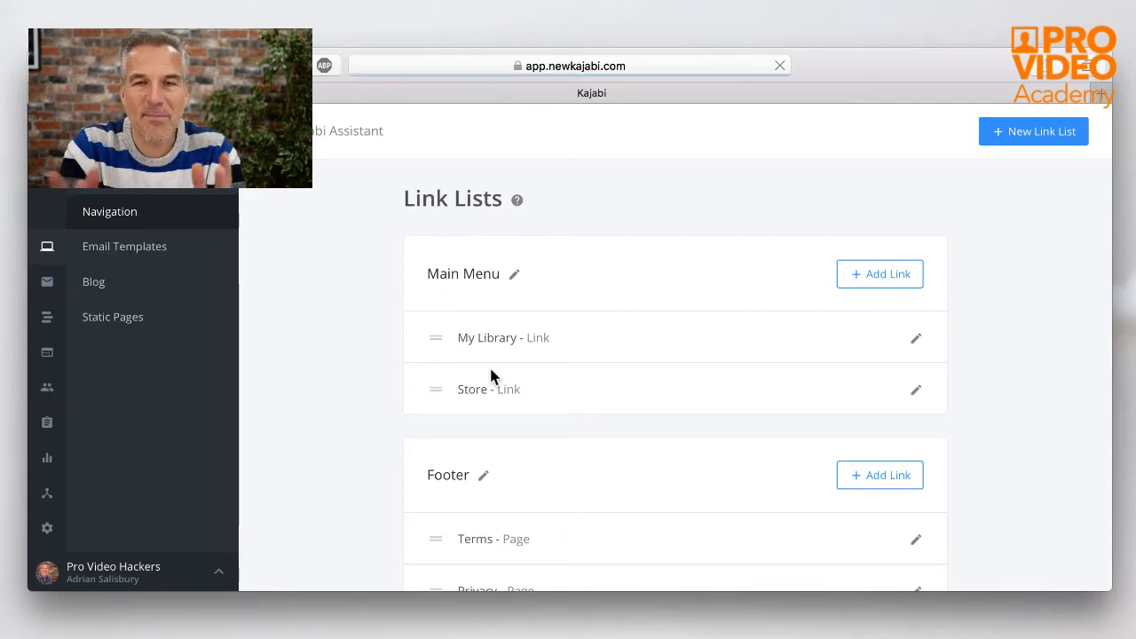
{"action": "scroll", "coordinate": [362, 407], "scroll_direction": "down", "scroll_amount": 3}
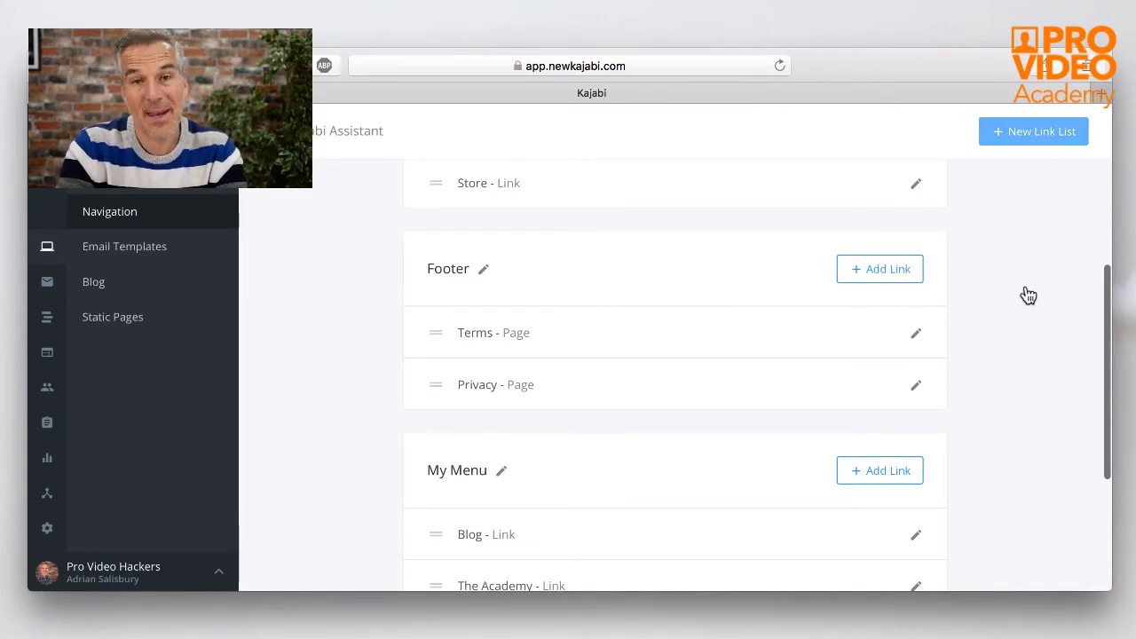
{"action": "scroll", "coordinate": [1027, 295], "scroll_direction": "down", "scroll_amount": 2}
{"action": "scroll", "coordinate": [1027, 295], "scroll_direction": "down", "scroll_amount": 1}
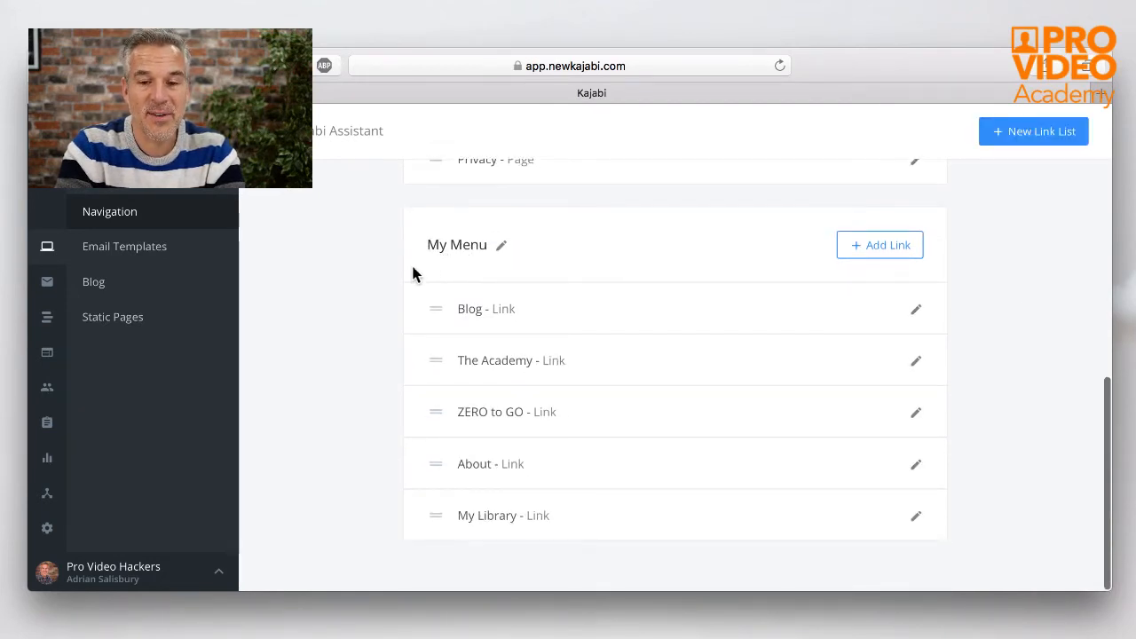
{"action": "scroll", "coordinate": [417, 273], "scroll_direction": "up", "scroll_amount": 1}
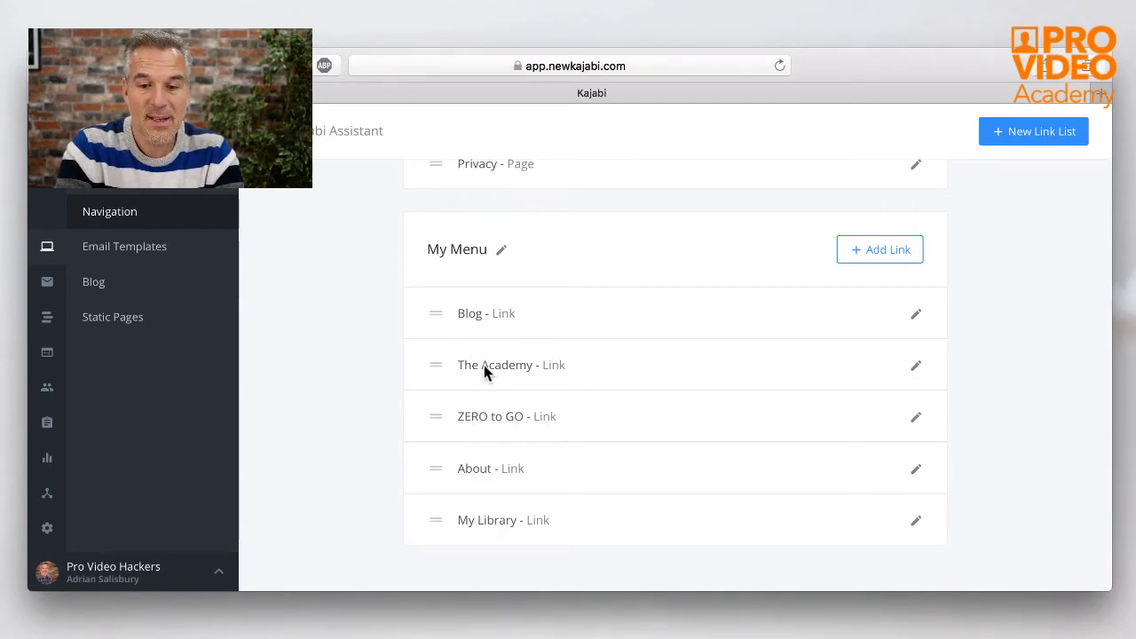
Step: Open the About link in My Menu to check its name and path, and return to the My Menu list
{"action": "left_click", "coordinate": [475, 475]}
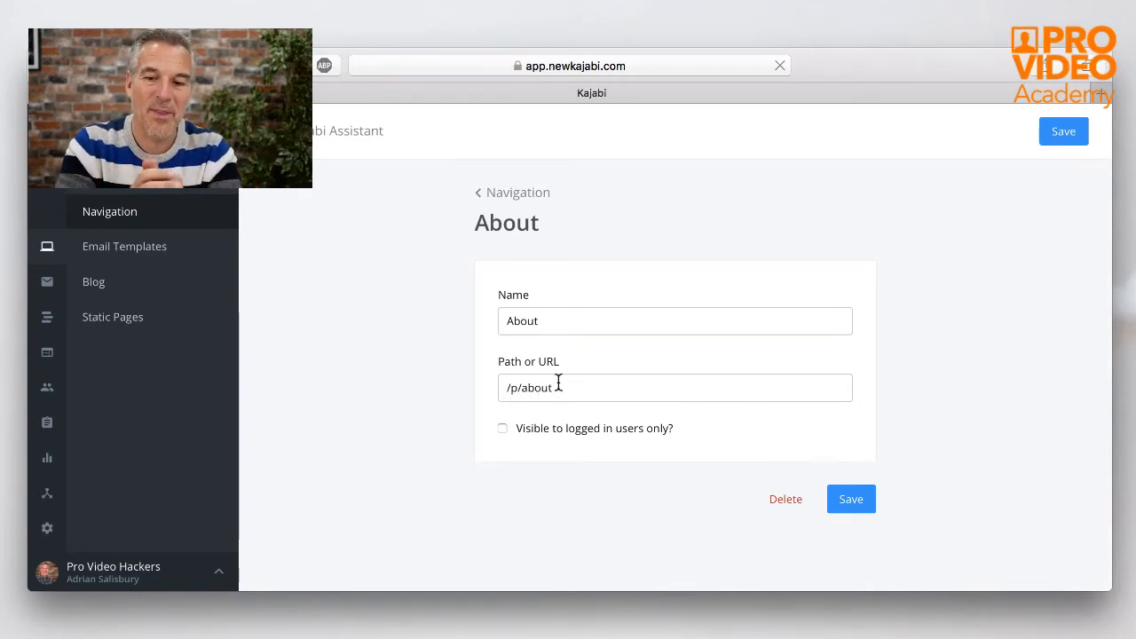
{"action": "left_click", "coordinate": [498, 201]}
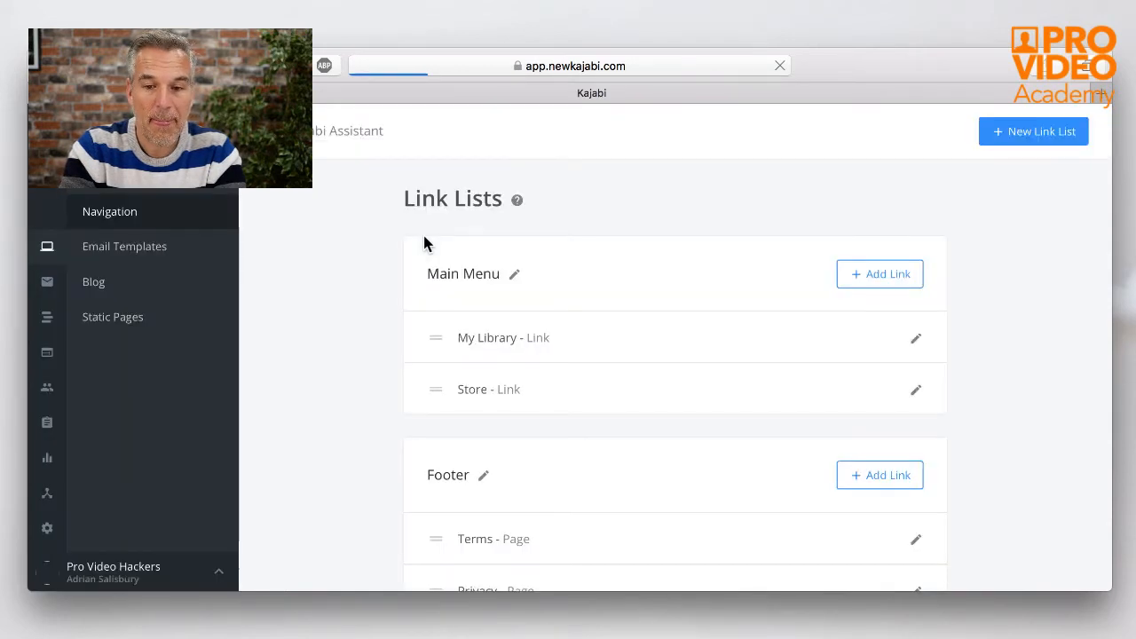
{"action": "scroll", "coordinate": [337, 437], "scroll_direction": "down", "scroll_amount": 5}
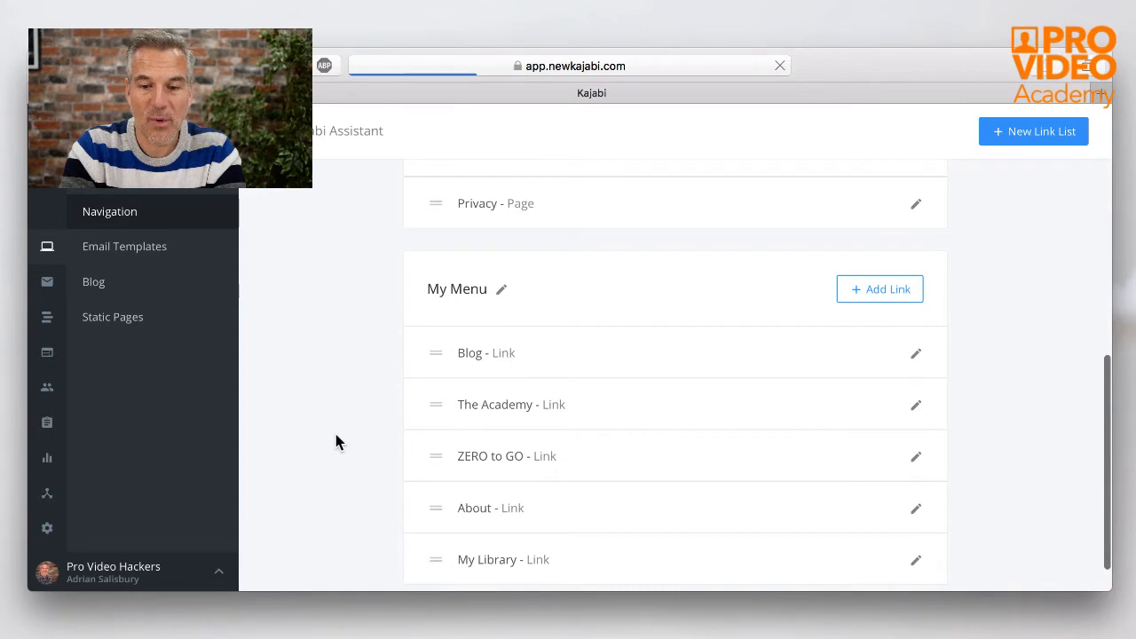
{"action": "scroll", "coordinate": [336, 442], "scroll_direction": "down", "scroll_amount": 1}
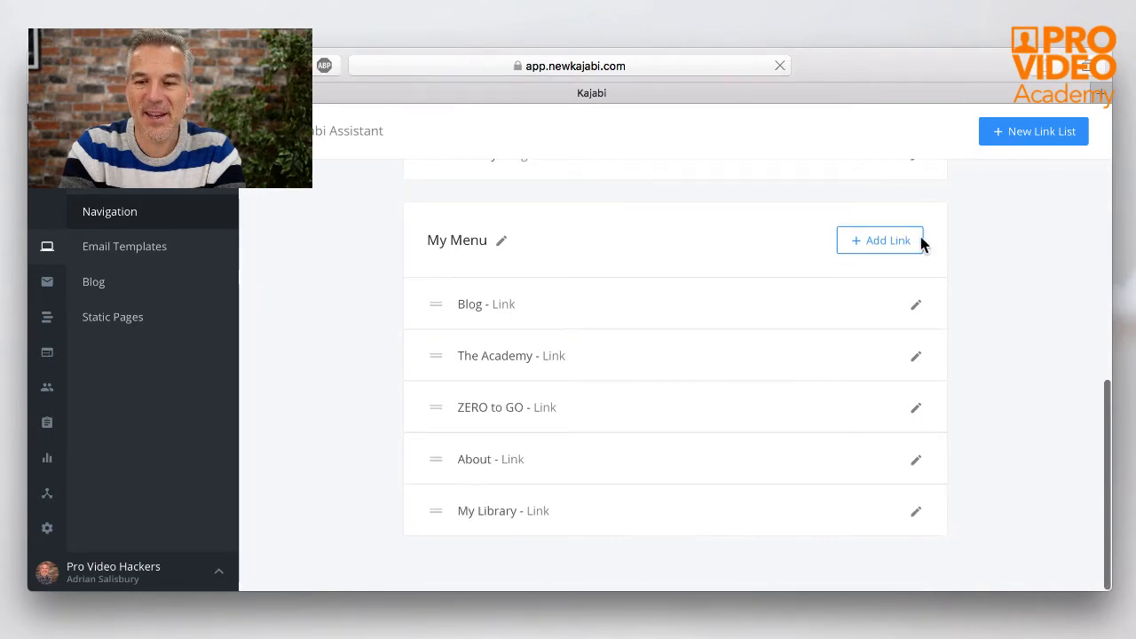
{"action": "scroll", "coordinate": [710, 284], "scroll_direction": "up", "scroll_amount": 1}
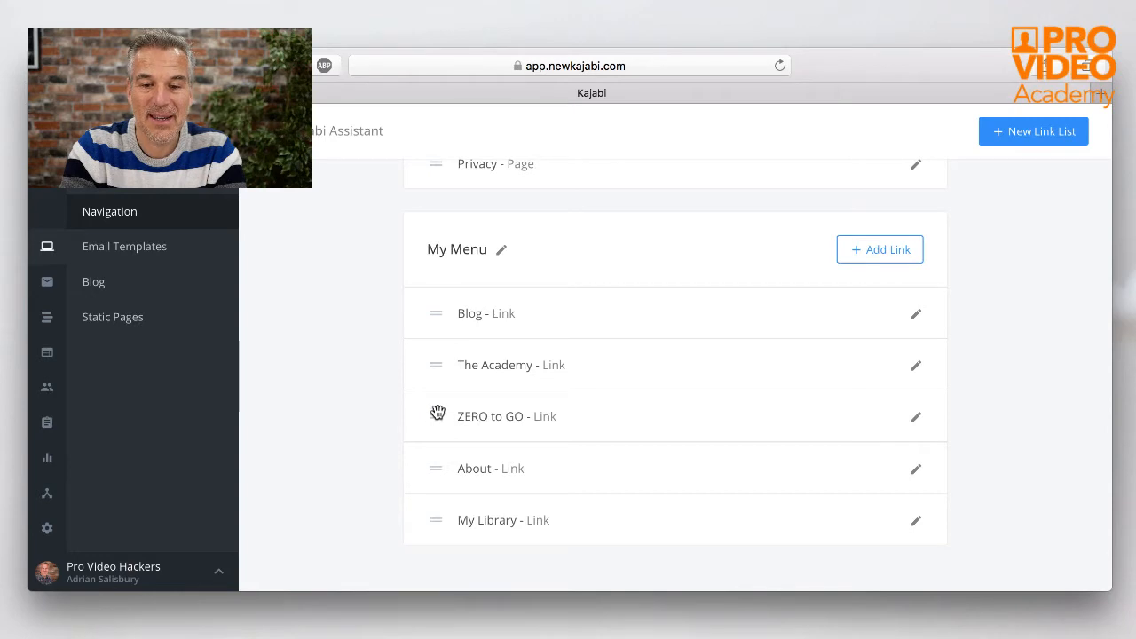
Step: Try moving the ZERO to GO link below About in My Menu, and restore the original link order
{"action": "left_click_drag", "start_coordinate": [435, 364], "coordinate": [437, 455]}
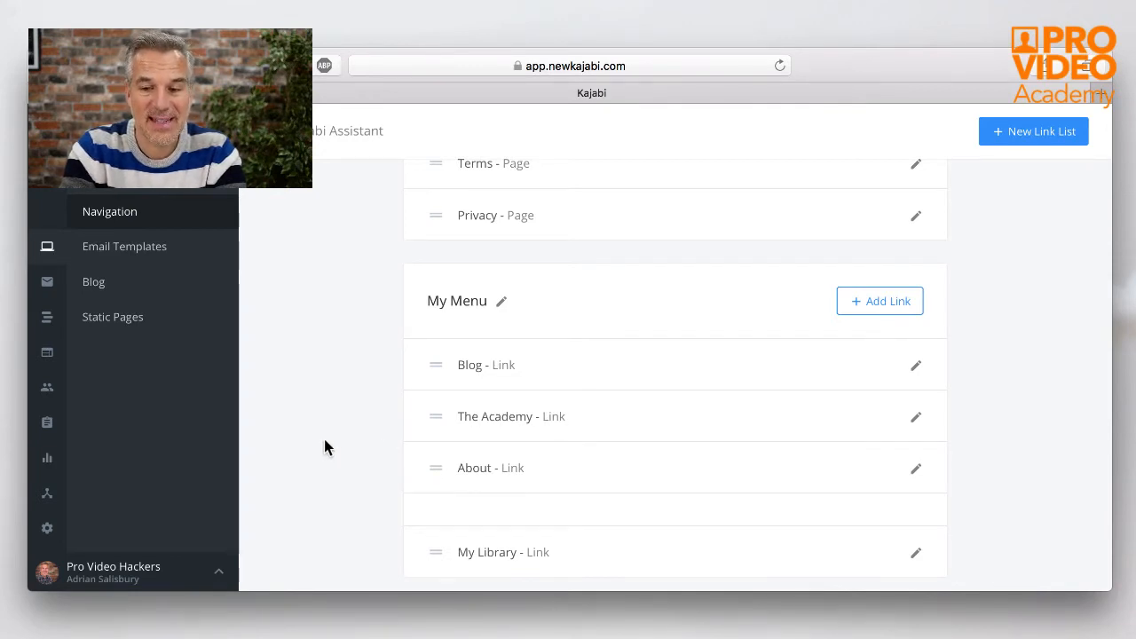
{"action": "left_click_drag", "start_coordinate": [434, 403], "coordinate": [432, 418]}
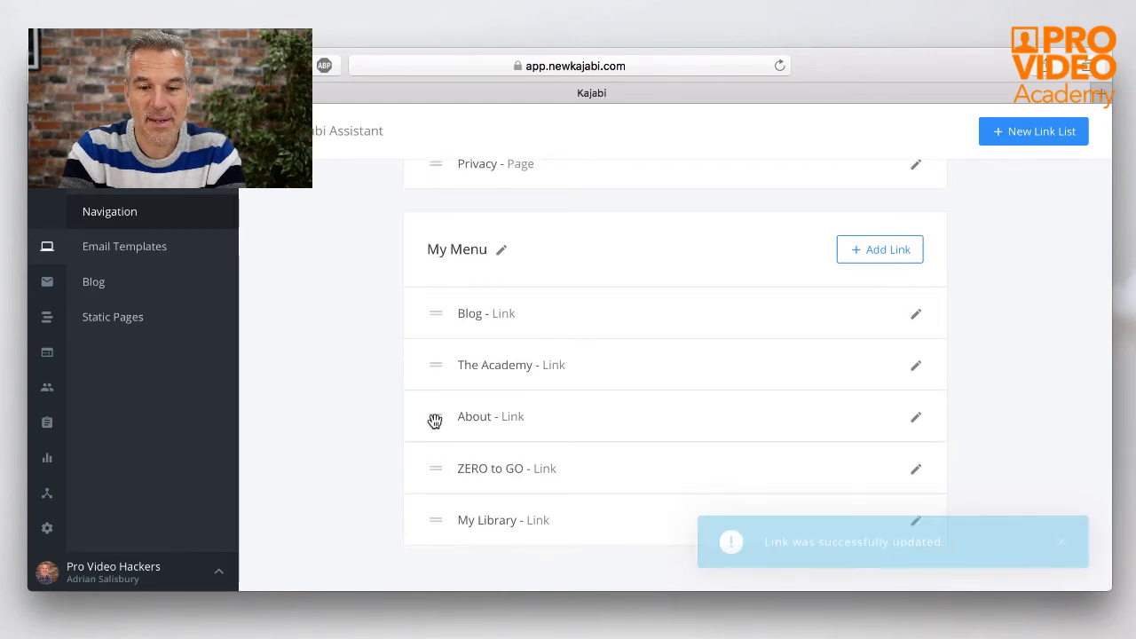
{"action": "left_click_drag", "start_coordinate": [435, 466], "coordinate": [436, 478]}
{"action": "scroll", "coordinate": [334, 469], "scroll_direction": "down", "scroll_amount": 2}
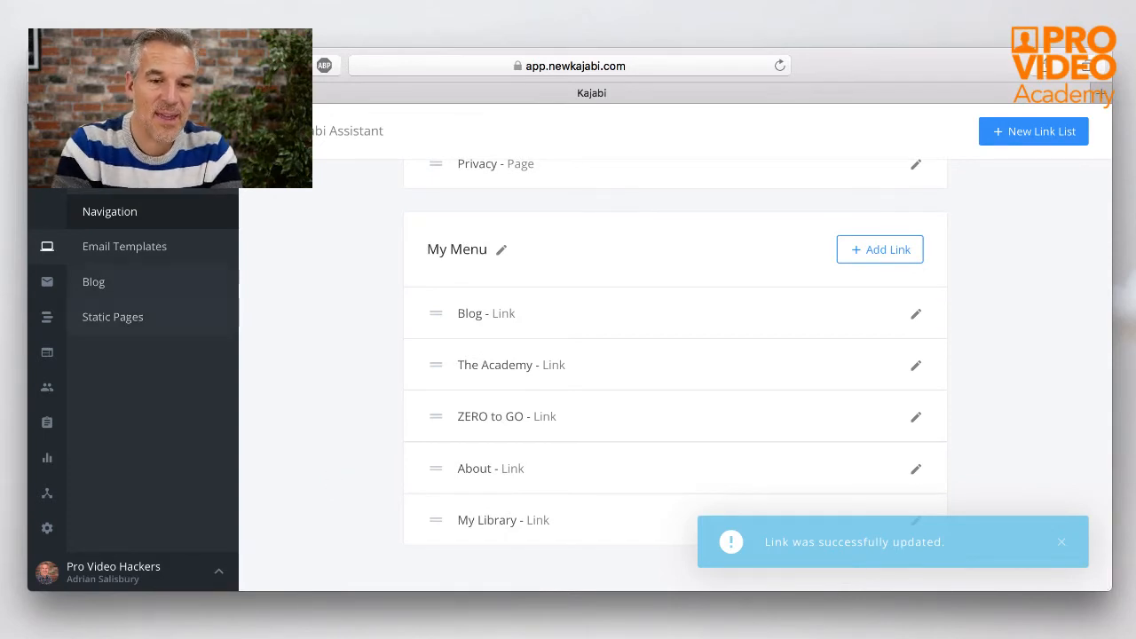
Step: Return to the website themes page, open the Landing Pages list and browse its existing pages
{"action": "left_click", "coordinate": [132, 131]}
{"action": "left_click", "coordinate": [94, 251]}
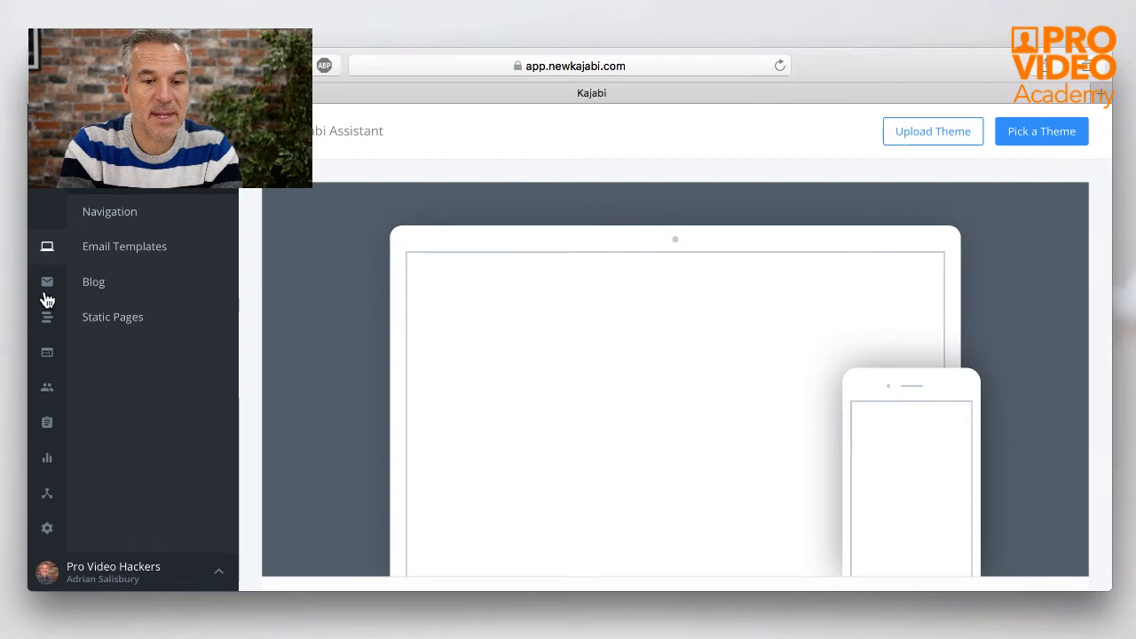
{"action": "mouse_move", "coordinate": [42, 366]}
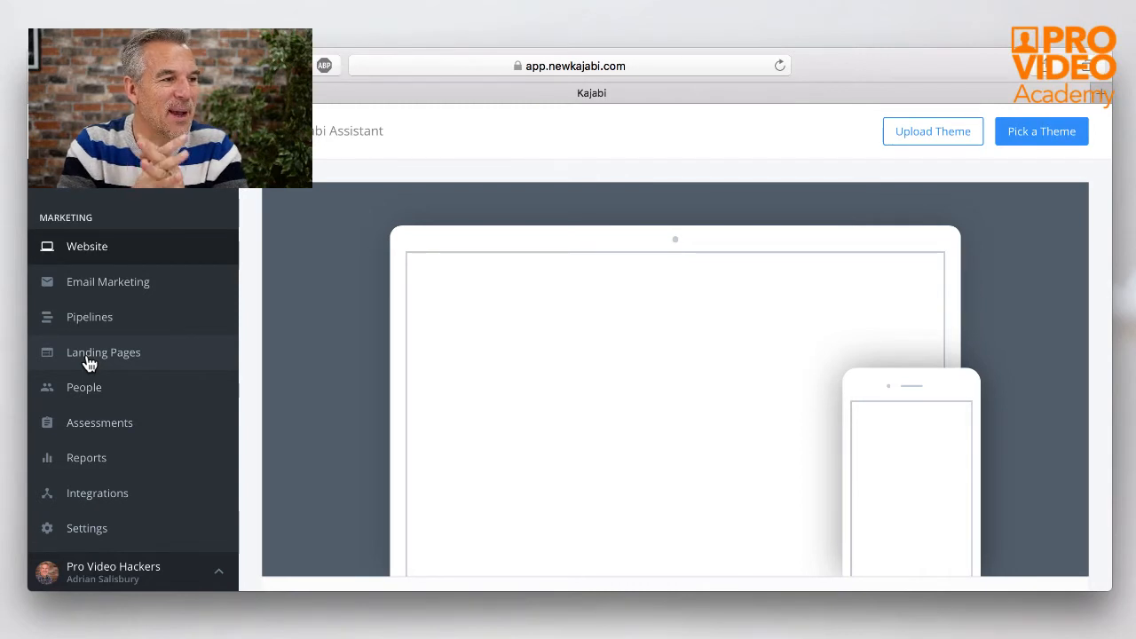
{"action": "left_click", "coordinate": [90, 363]}
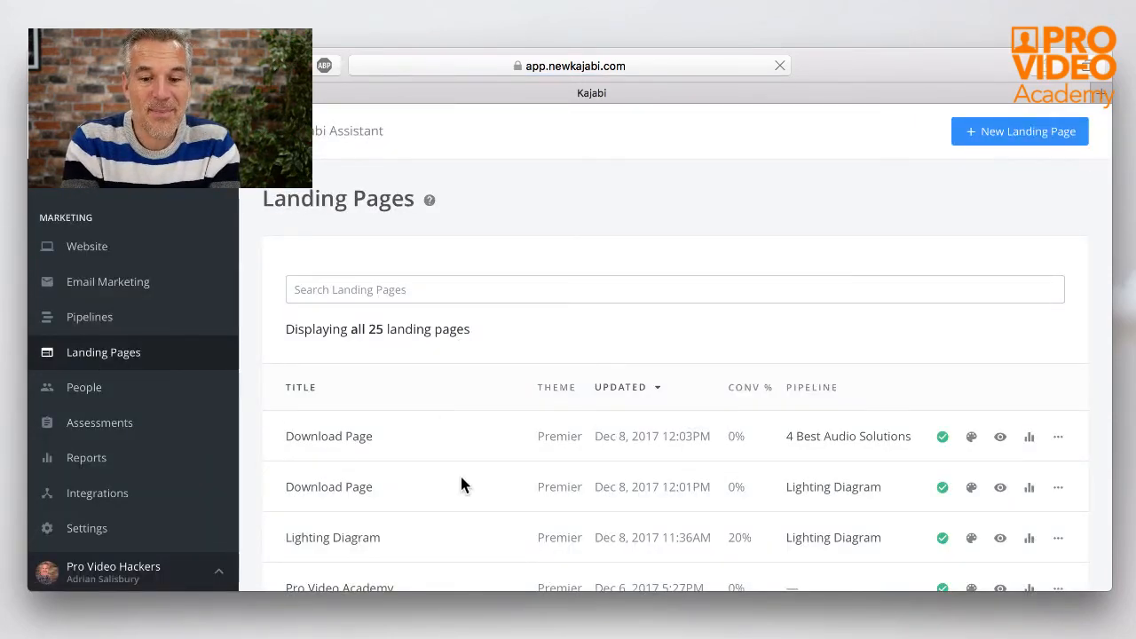
{"action": "scroll", "coordinate": [462, 482], "scroll_direction": "down", "scroll_amount": 4}
{"action": "scroll", "coordinate": [462, 482], "scroll_direction": "down", "scroll_amount": 4}
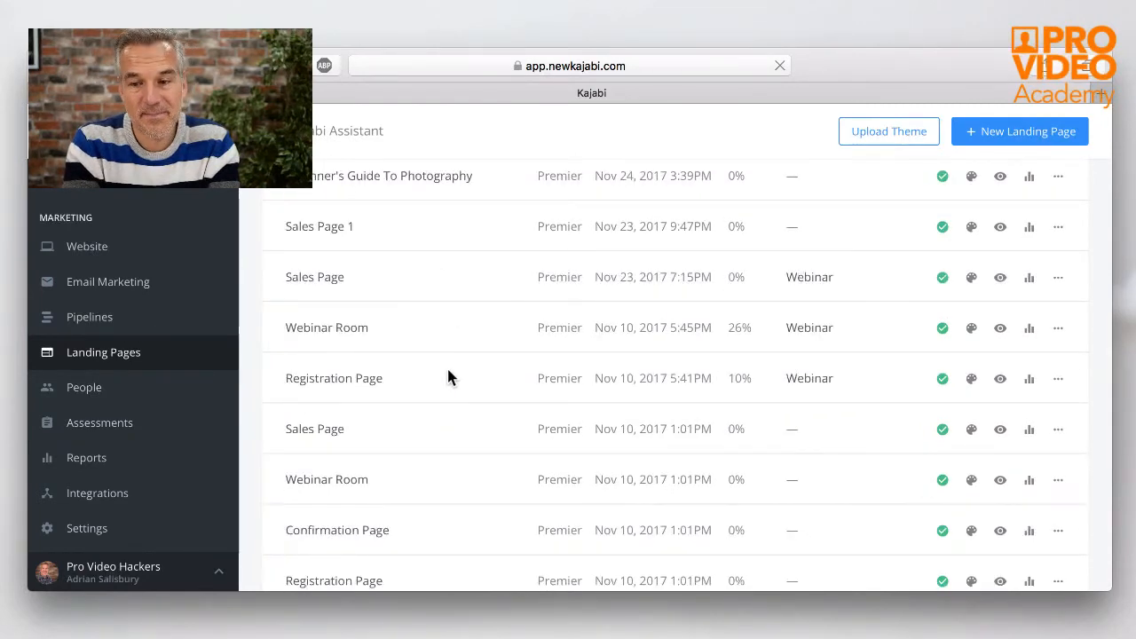
{"action": "scroll", "coordinate": [448, 372], "scroll_direction": "up", "scroll_amount": 2}
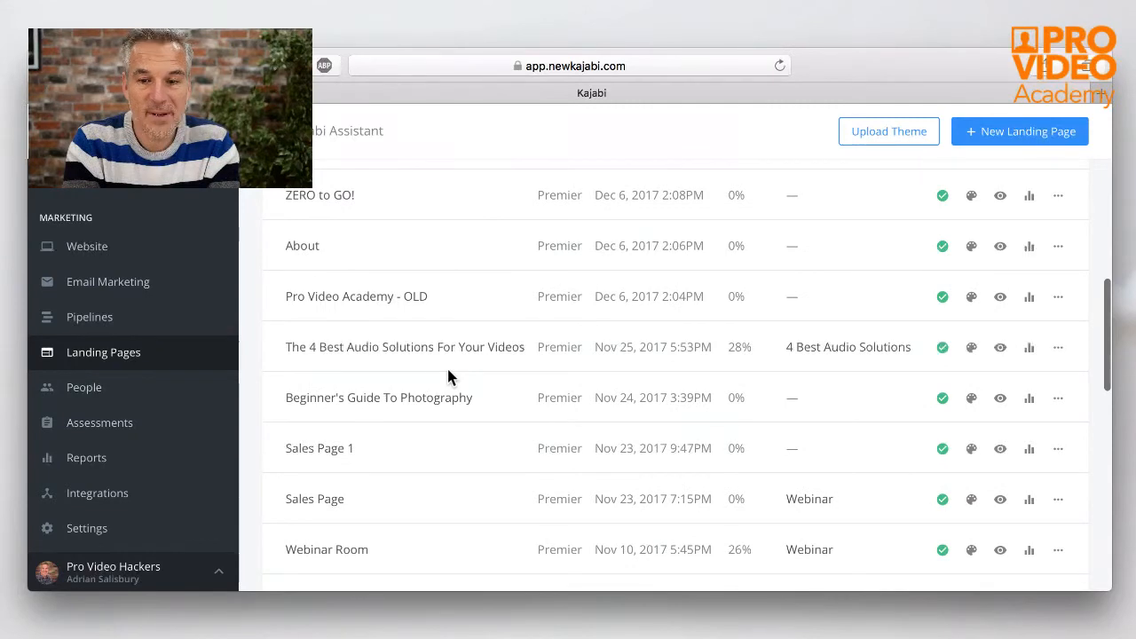
Step: Open the About landing page to check its design, title and URL, and return to the website themes page
{"action": "left_click", "coordinate": [318, 256]}
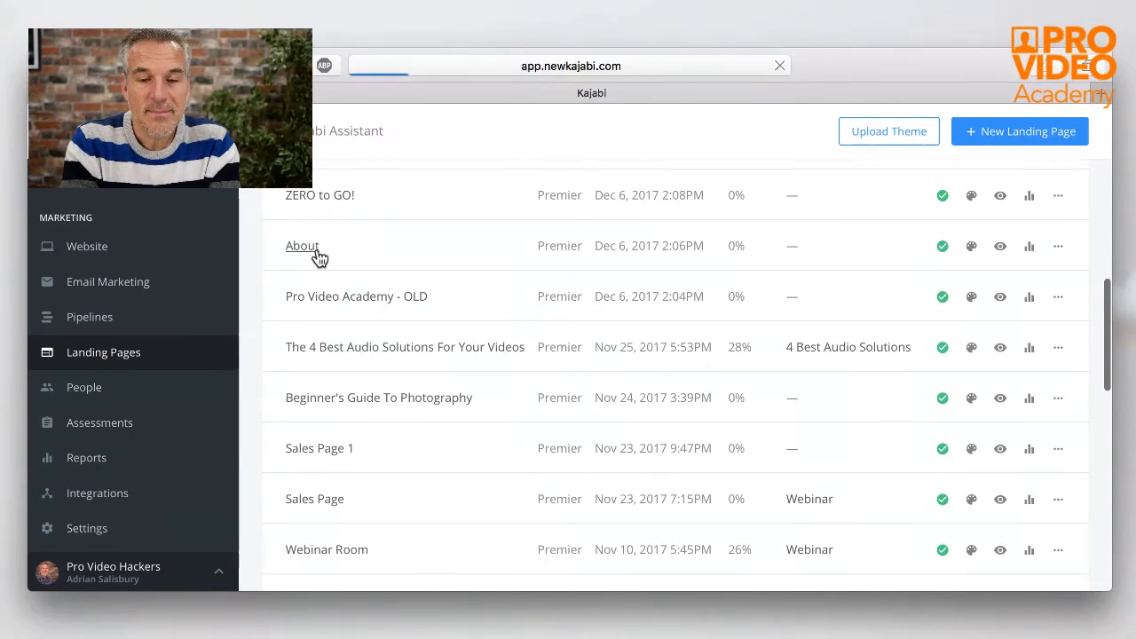
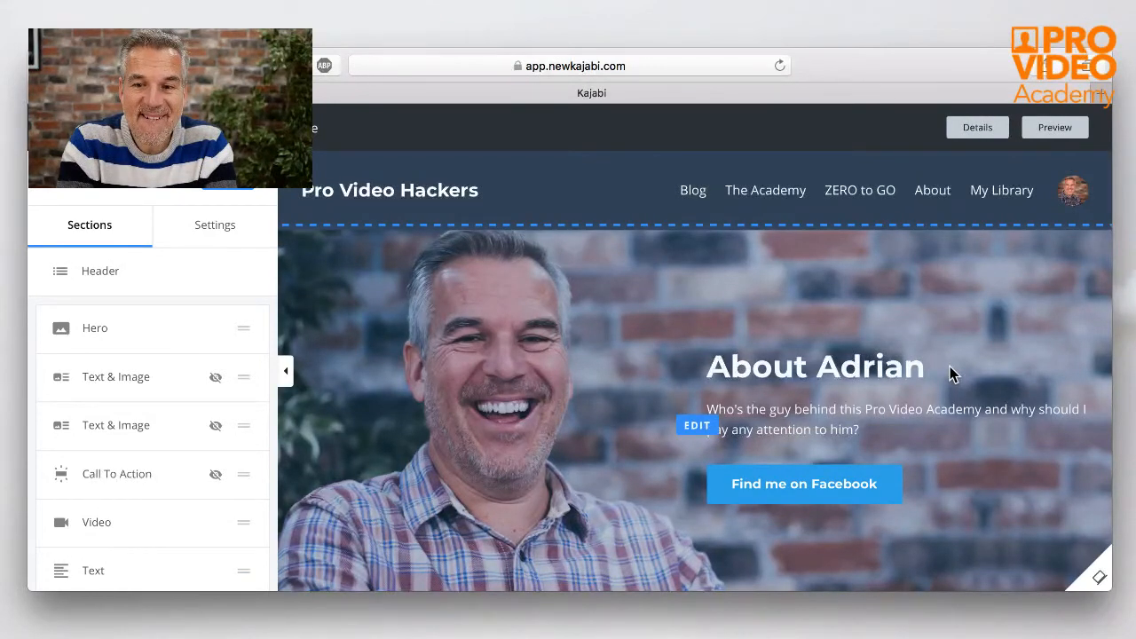
{"action": "key", "text": "super+r"}
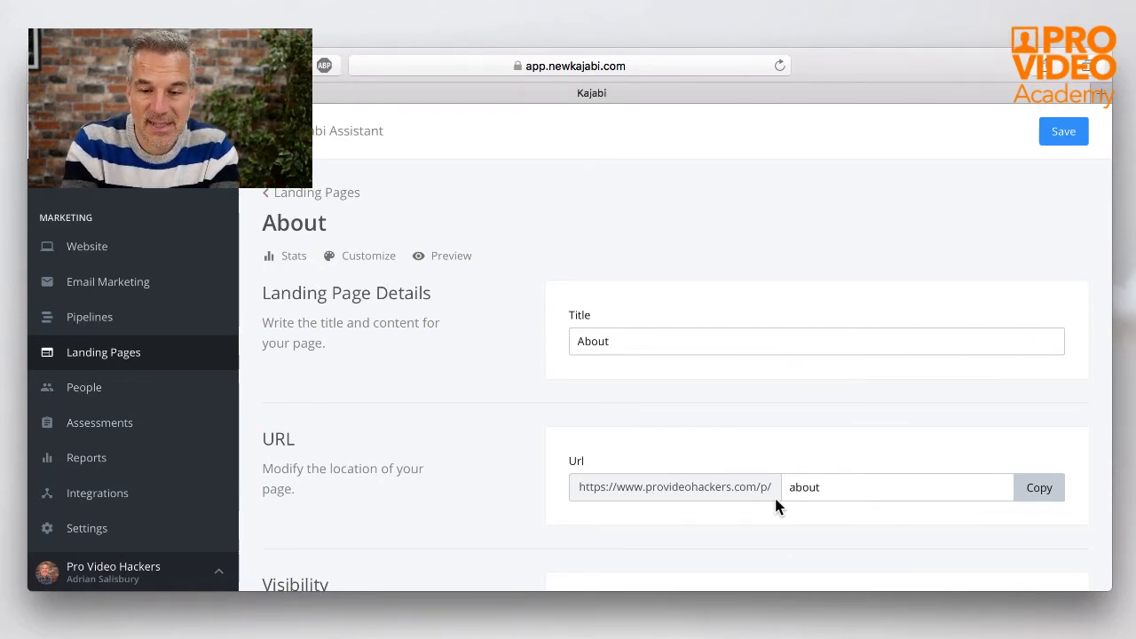
{"action": "left_click", "coordinate": [100, 256]}
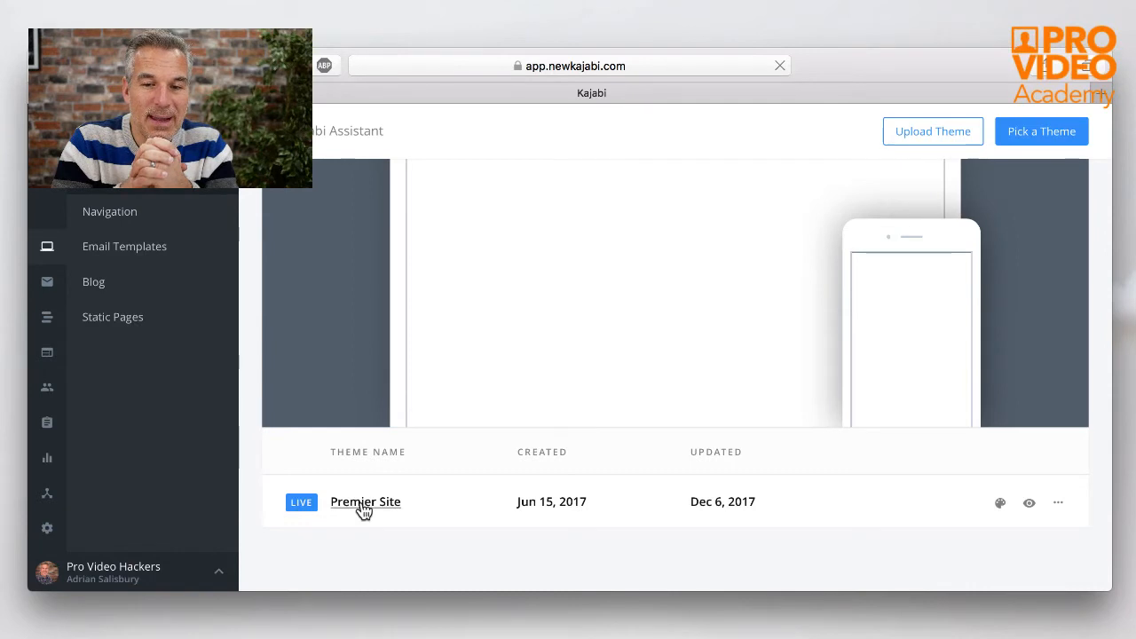
Step: Open the Premier Site theme's Header section and examine its logo and menu settings
{"action": "left_click", "coordinate": [362, 504]}
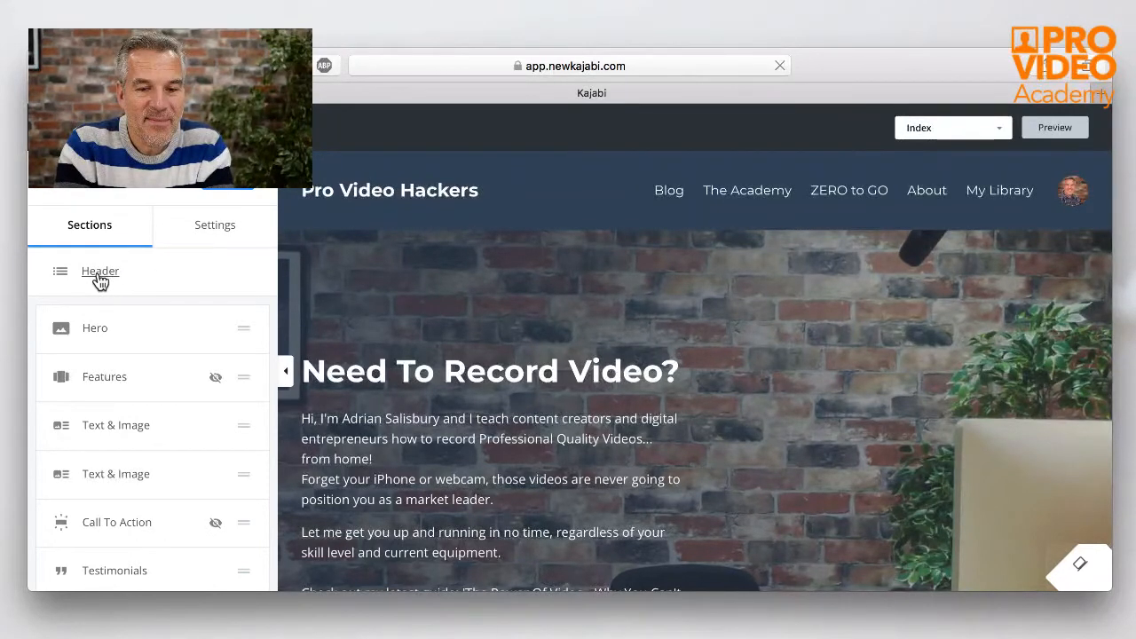
{"action": "left_click", "coordinate": [97, 273]}
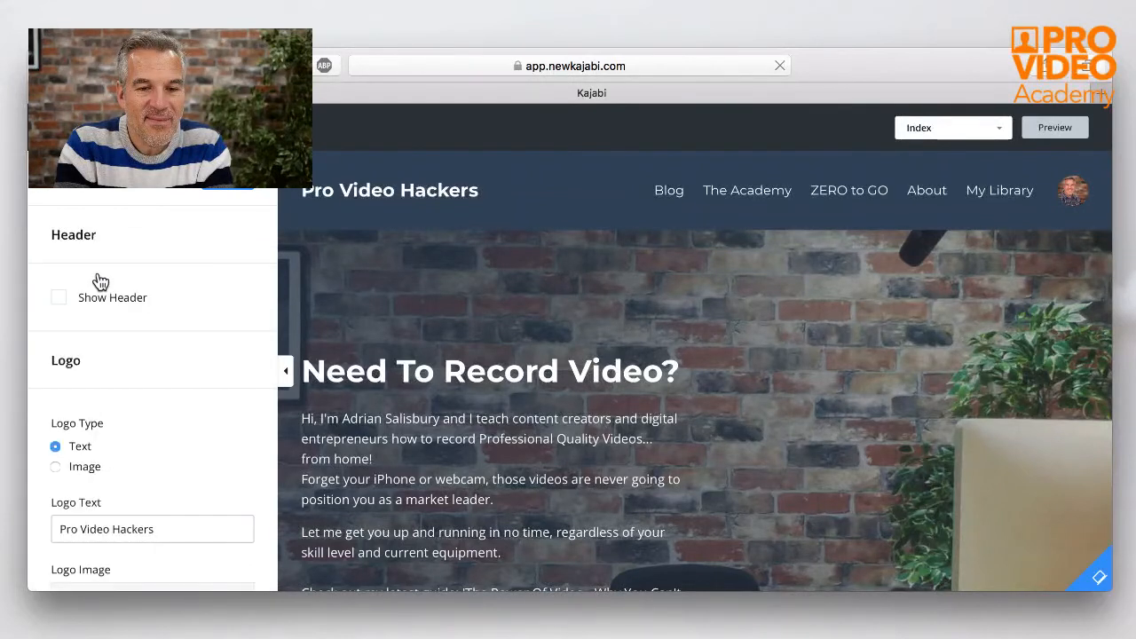
{"action": "left_click", "coordinate": [220, 298]}
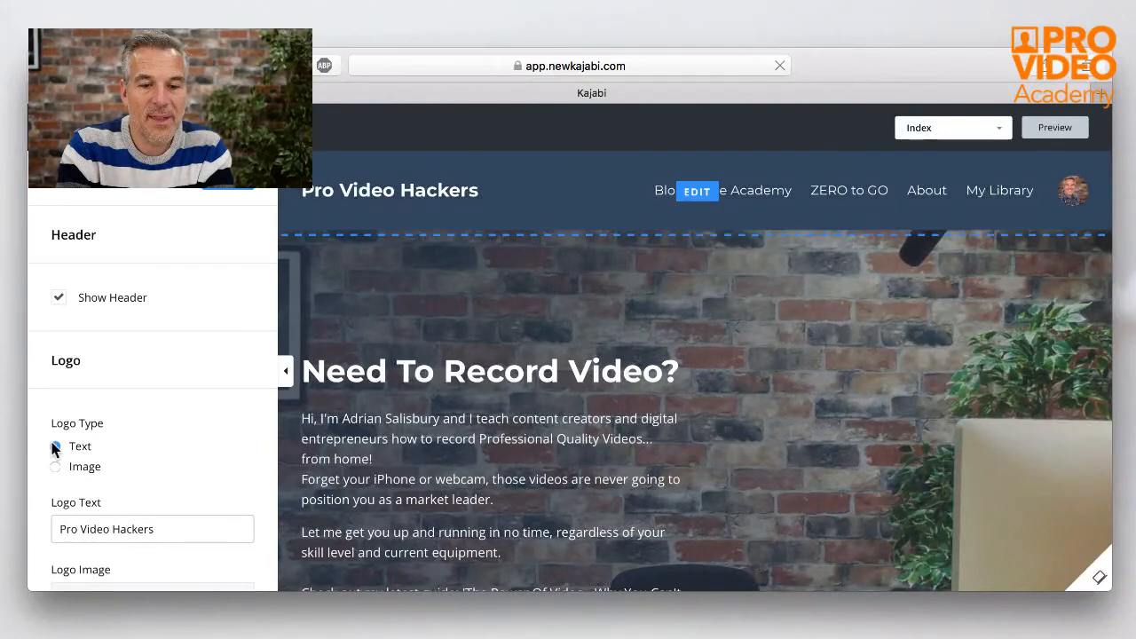
{"action": "scroll", "coordinate": [53, 453], "scroll_direction": "down", "scroll_amount": 3}
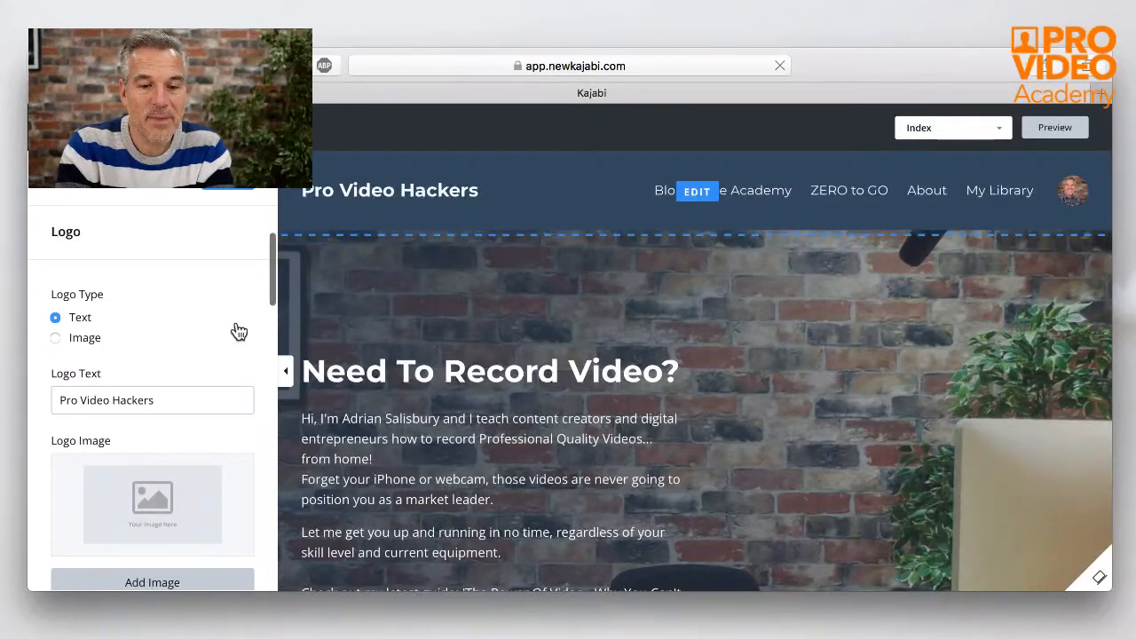
{"action": "scroll", "coordinate": [253, 461], "scroll_direction": "down", "scroll_amount": 5}
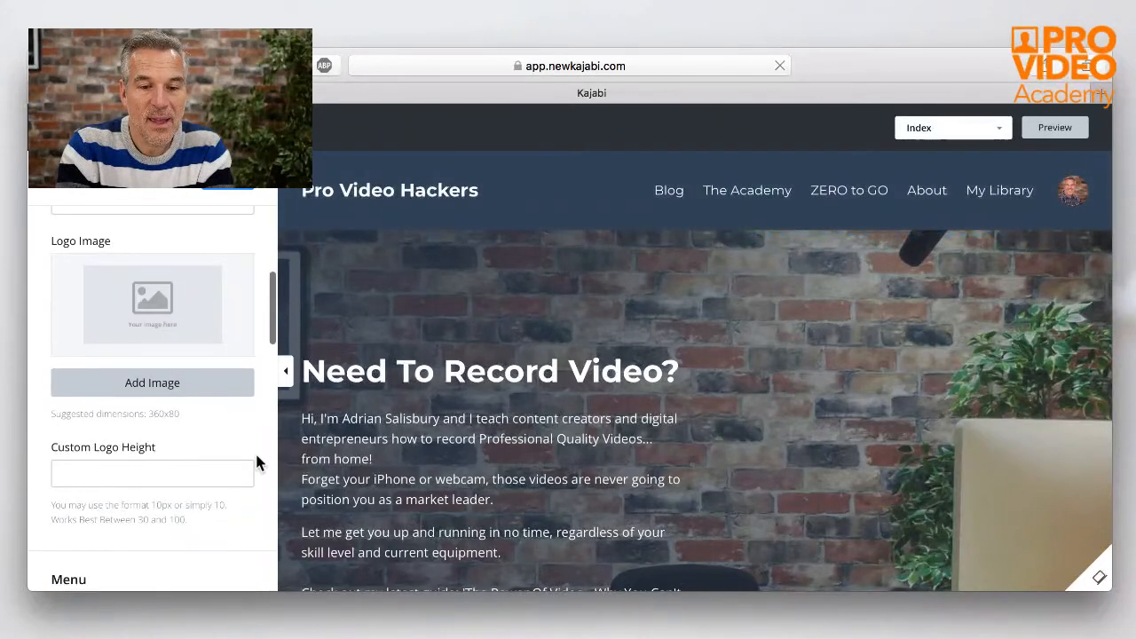
{"action": "scroll", "coordinate": [255, 453], "scroll_direction": "down", "scroll_amount": 1}
{"action": "scroll", "coordinate": [255, 451], "scroll_direction": "down", "scroll_amount": 7}
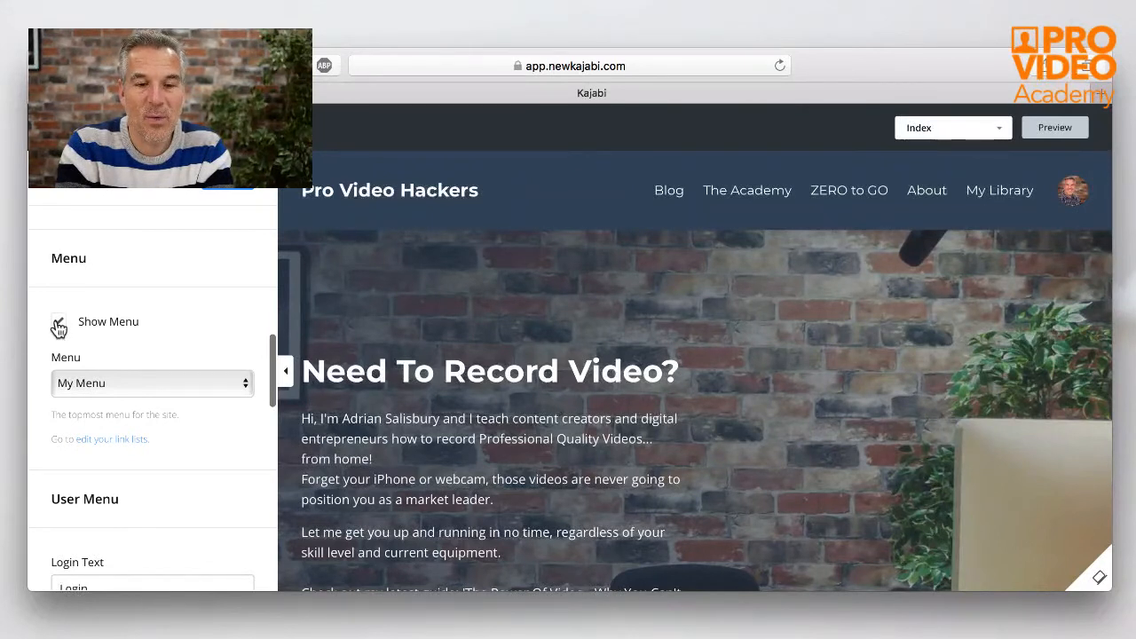
Step: Try hiding the header menu, show it again, and check its link list selection, keeping My Menu
{"action": "left_click", "coordinate": [59, 325]}
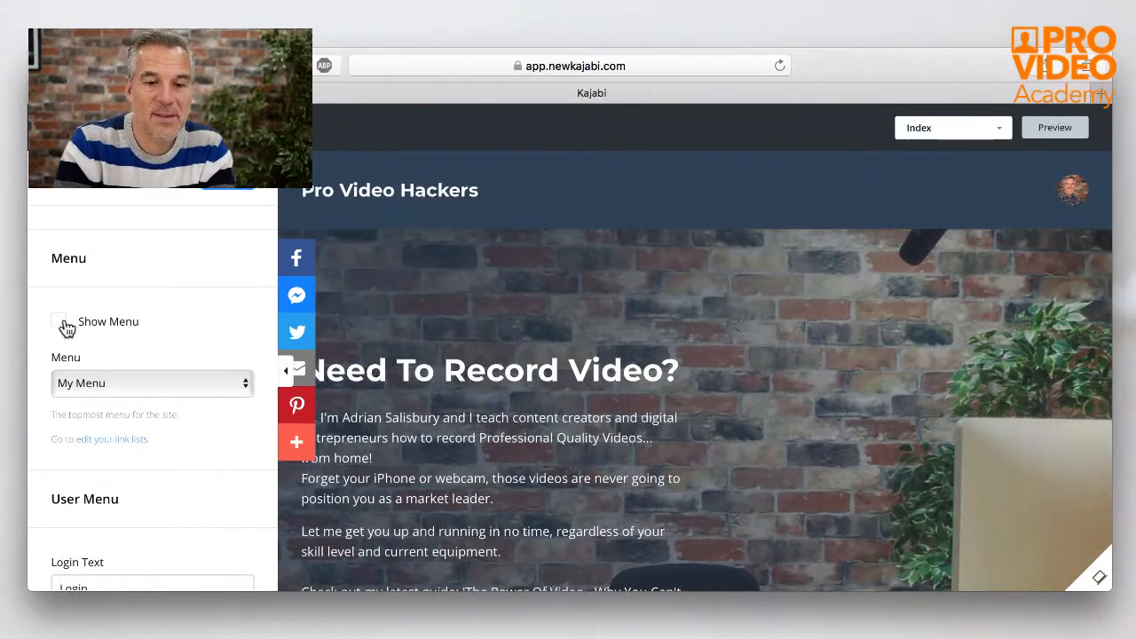
{"action": "left_click", "coordinate": [65, 324]}
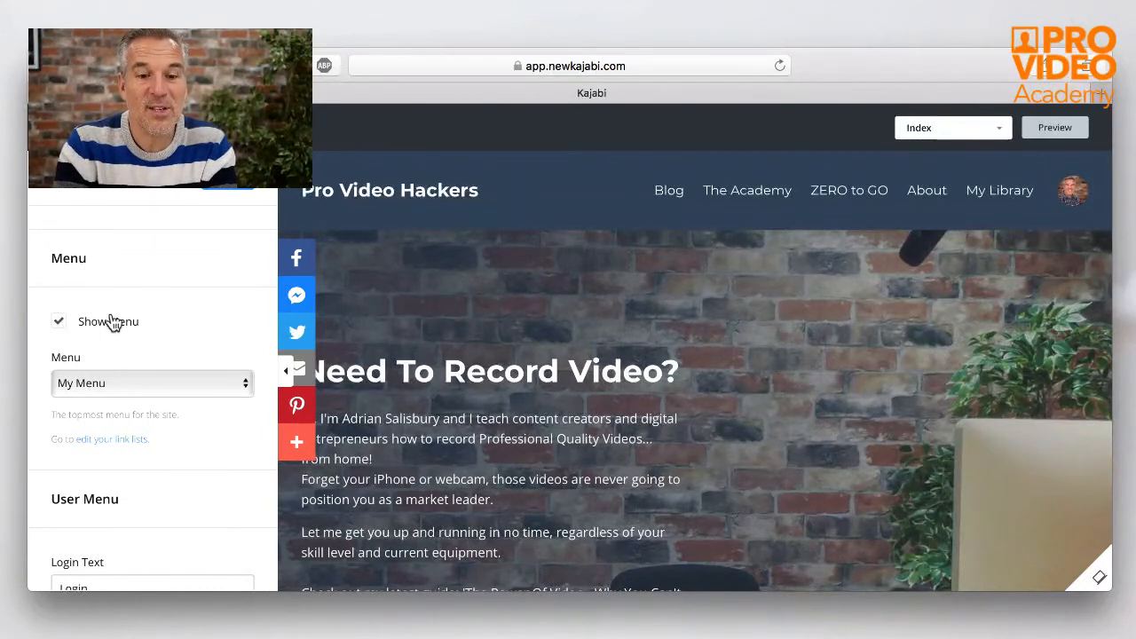
{"action": "left_click", "coordinate": [128, 387]}
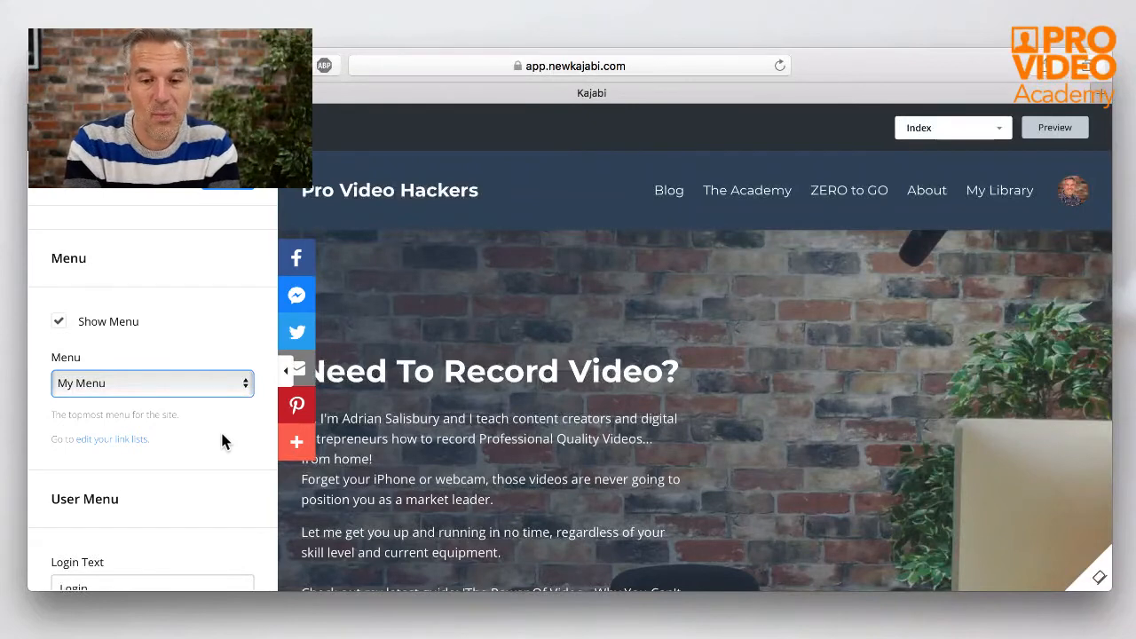
Step: Examine the header's user menu, announcement and section appearance settings
{"action": "scroll", "coordinate": [271, 448], "scroll_direction": "down", "scroll_amount": 10}
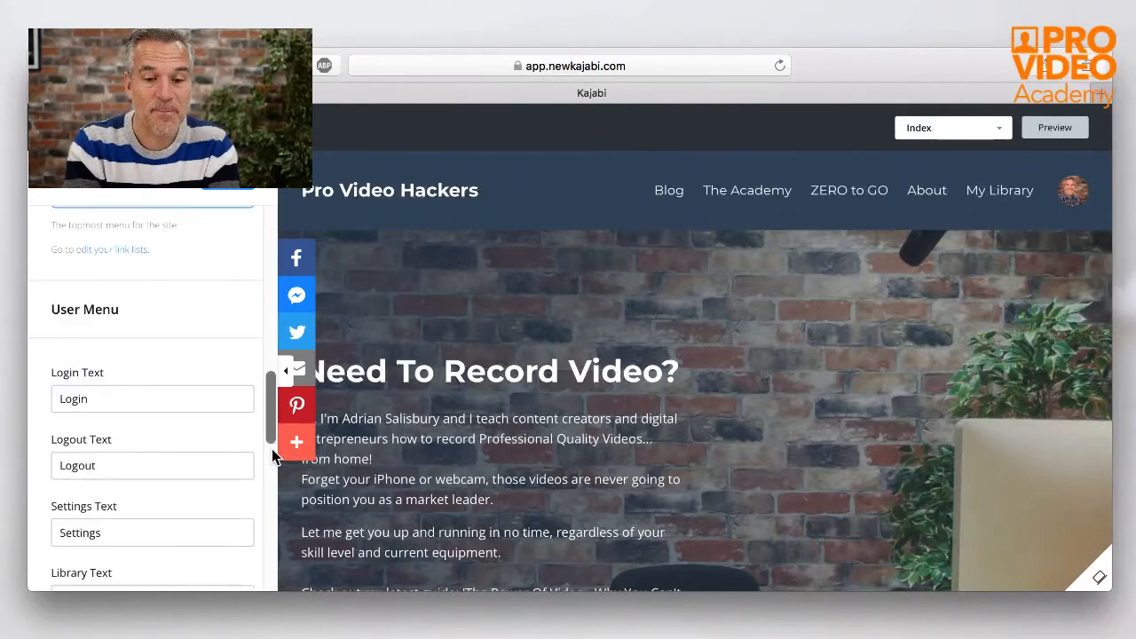
{"action": "scroll", "coordinate": [271, 455], "scroll_direction": "down", "scroll_amount": 8}
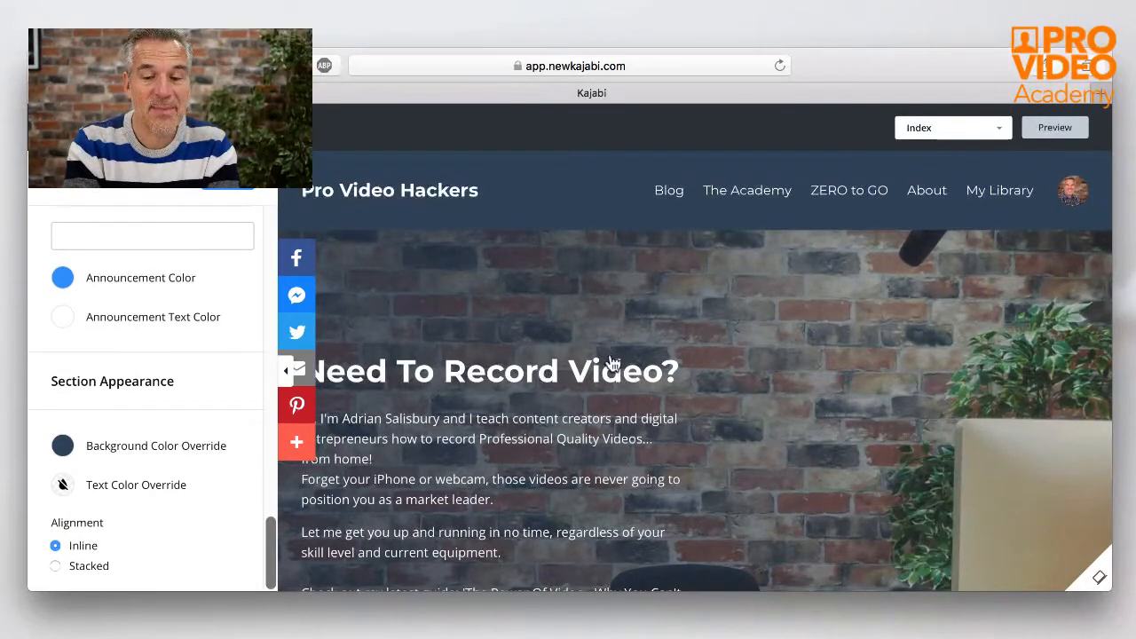
{"action": "left_click", "coordinate": [79, 187]}
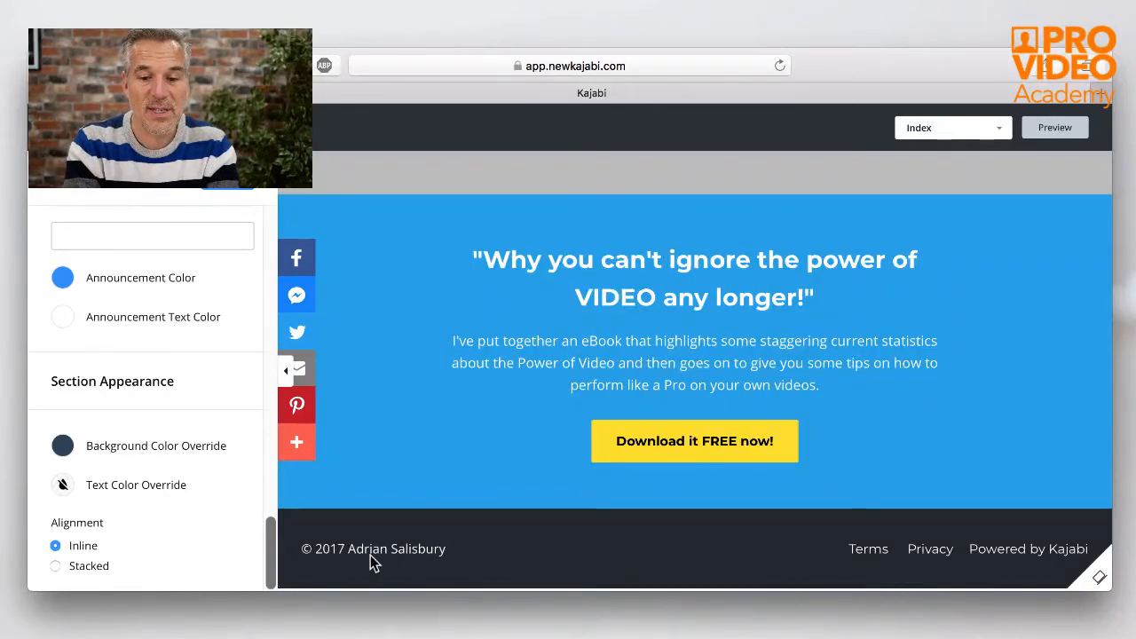
Step: Open the footer's settings and the eBook Call To Action block's settings from the page preview, and return to the sections list
{"action": "mouse_move", "coordinate": [788, 564]}
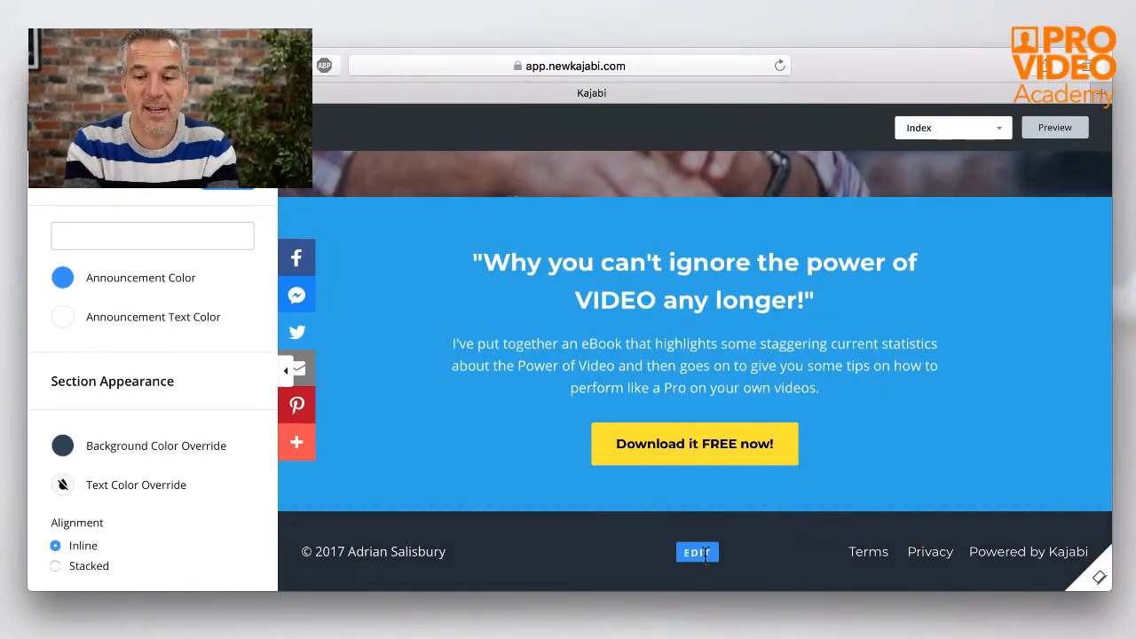
{"action": "left_click", "coordinate": [700, 554]}
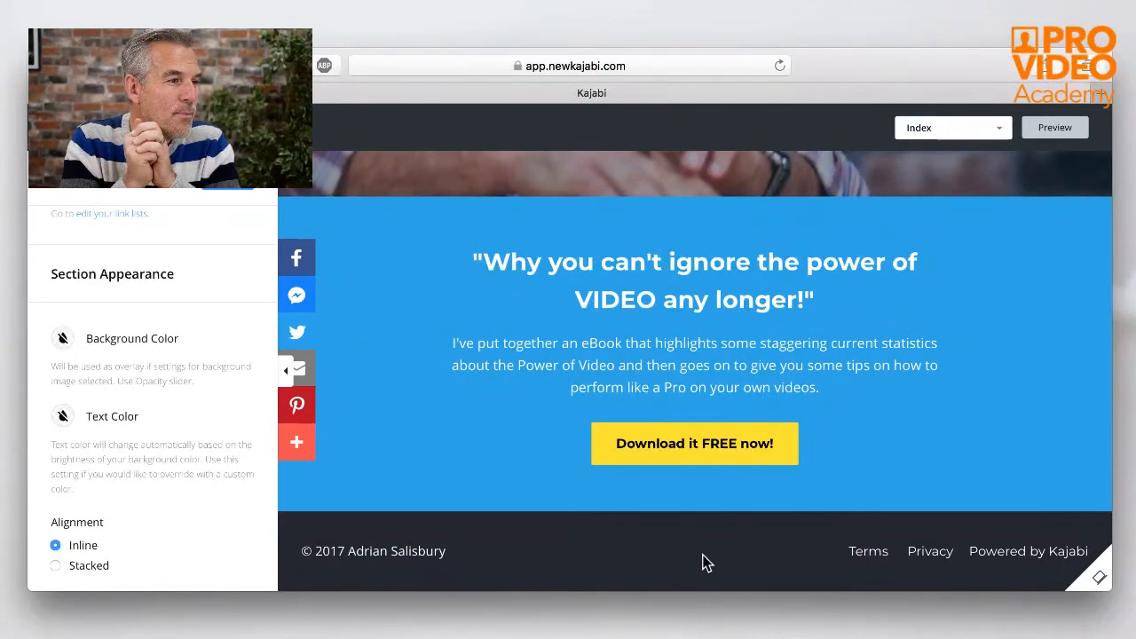
{"action": "scroll", "coordinate": [702, 564], "scroll_direction": "up", "scroll_amount": 1}
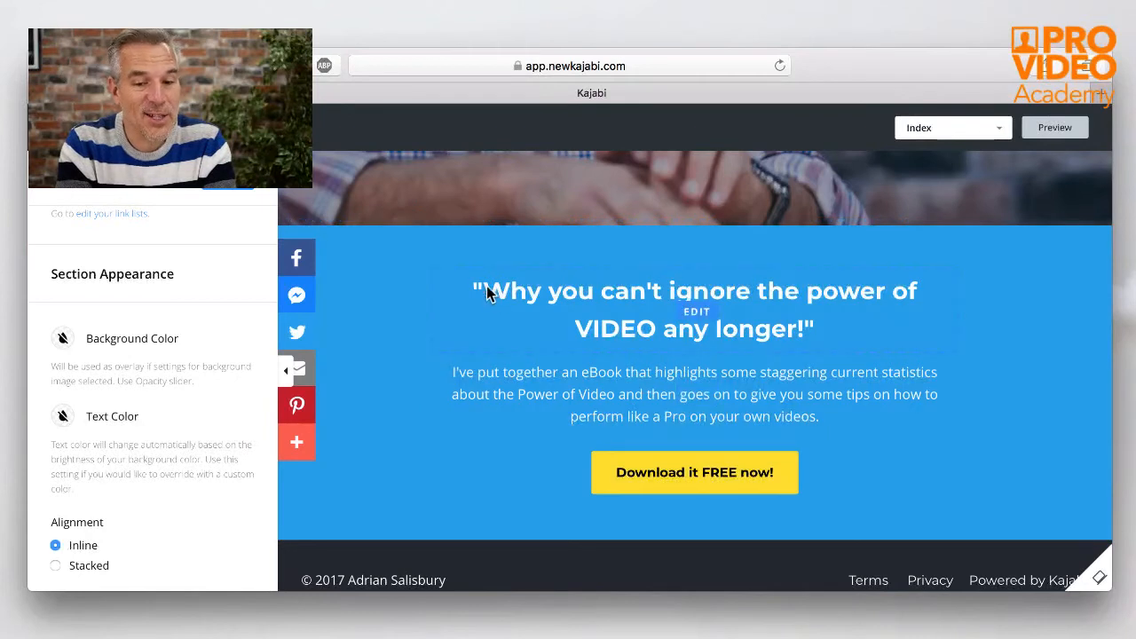
{"action": "left_click_drag", "start_coordinate": [486, 293], "coordinate": [564, 265]}
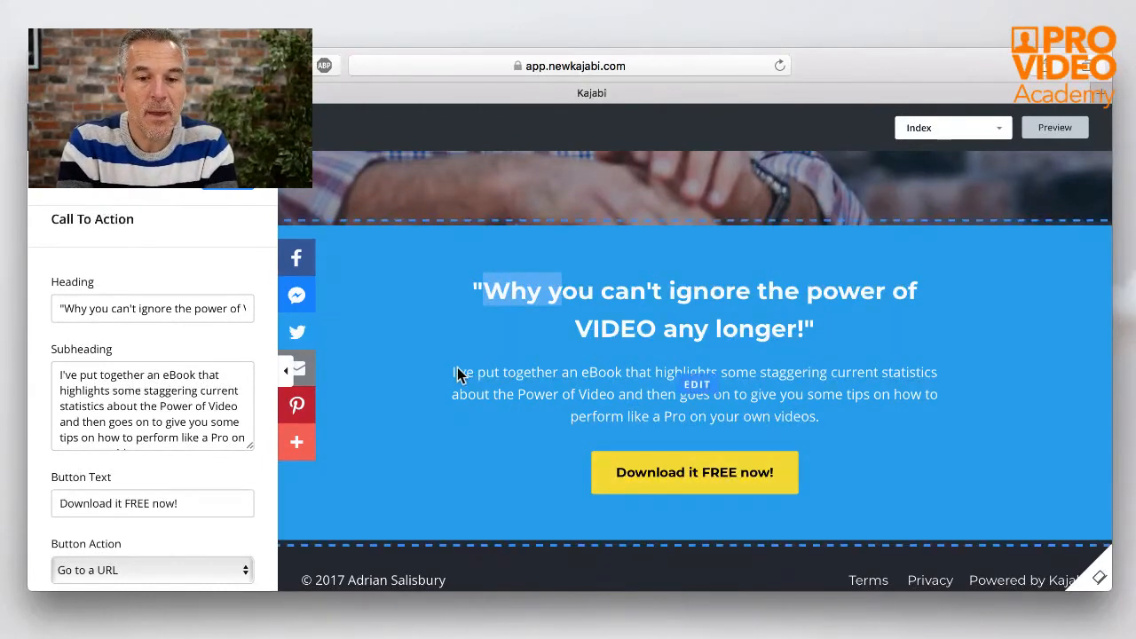
{"action": "scroll", "coordinate": [462, 373], "scroll_direction": "up", "scroll_amount": 15}
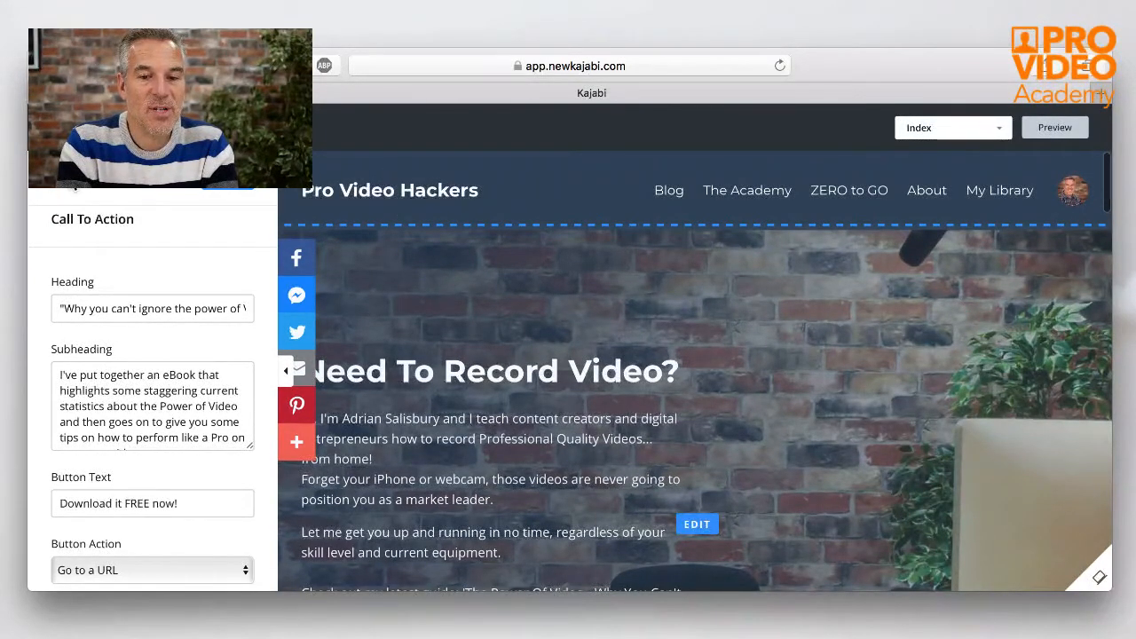
{"action": "left_click", "coordinate": [156, 190]}
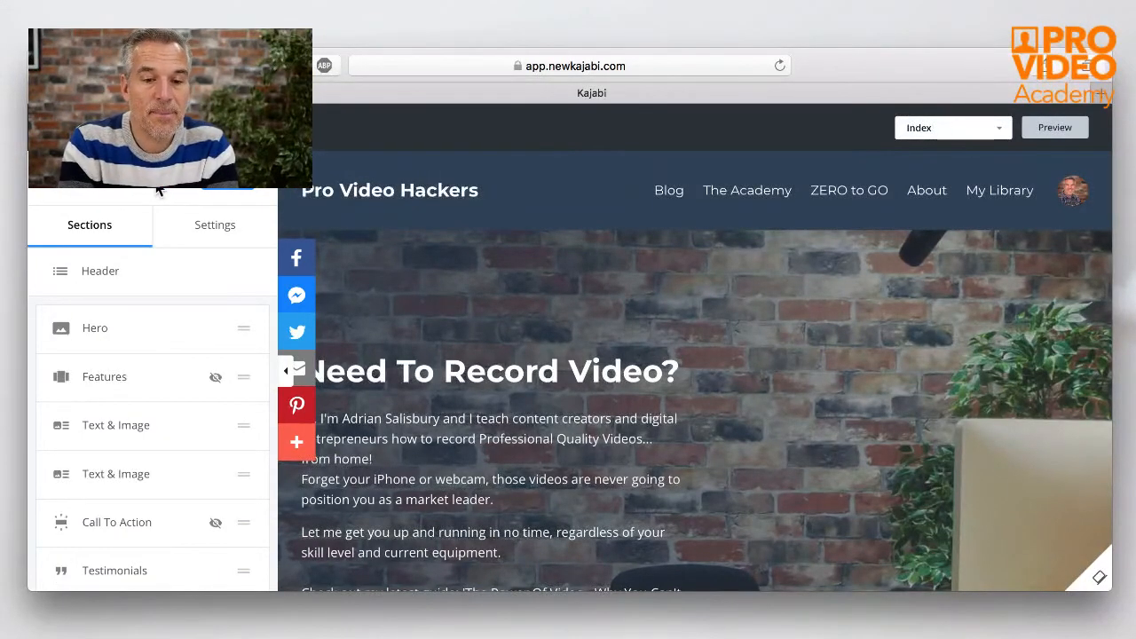
Step: Open the theme's Typography settings to check the font colors and font families, and return to the theme settings list
{"action": "left_click", "coordinate": [222, 228]}
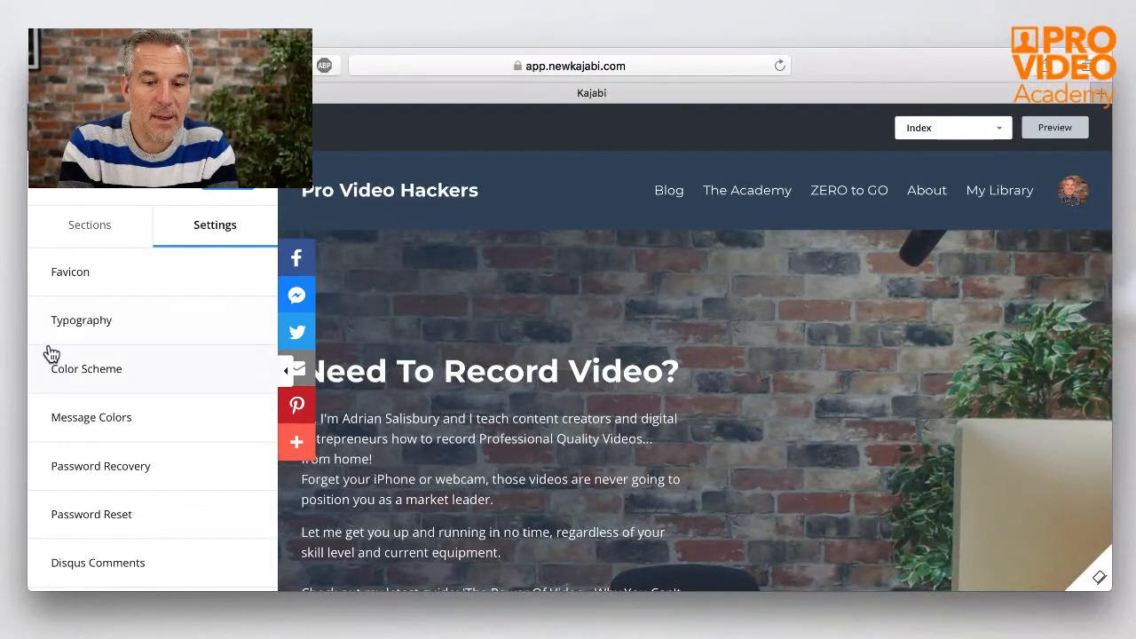
{"action": "left_click", "coordinate": [94, 326]}
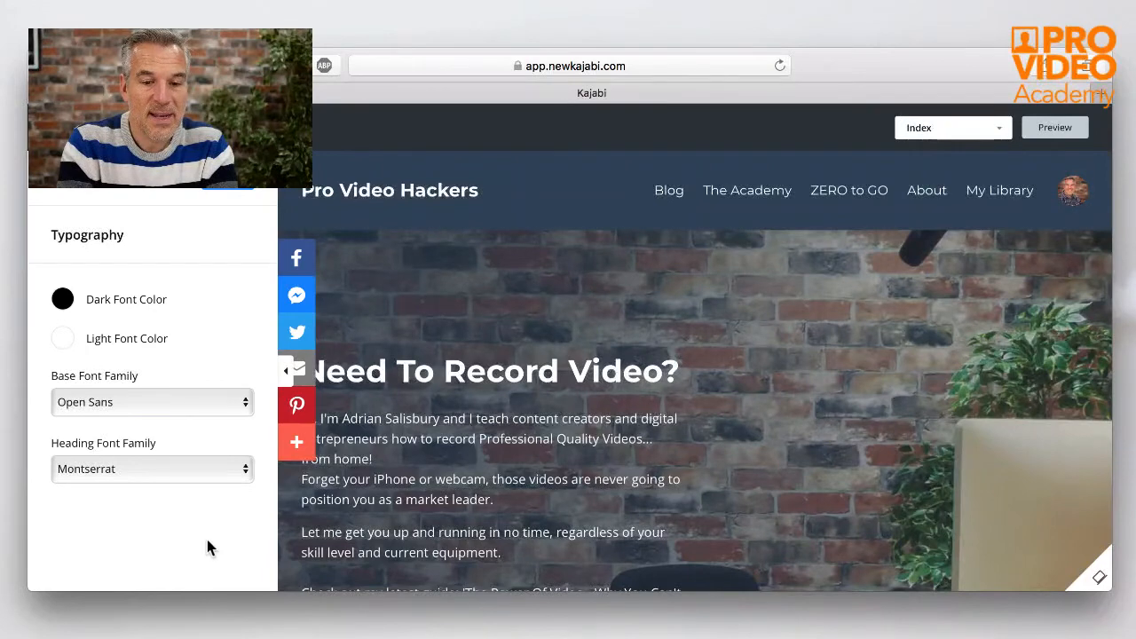
{"action": "scroll", "coordinate": [207, 540], "scroll_direction": "down", "scroll_amount": 2}
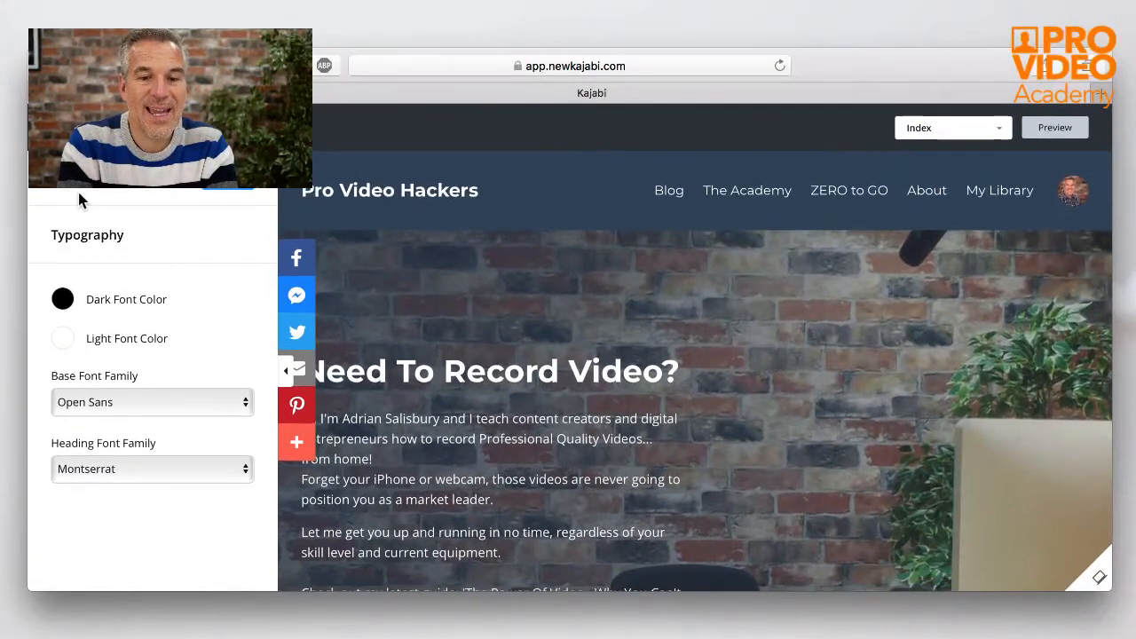
{"action": "left_click", "coordinate": [80, 189]}
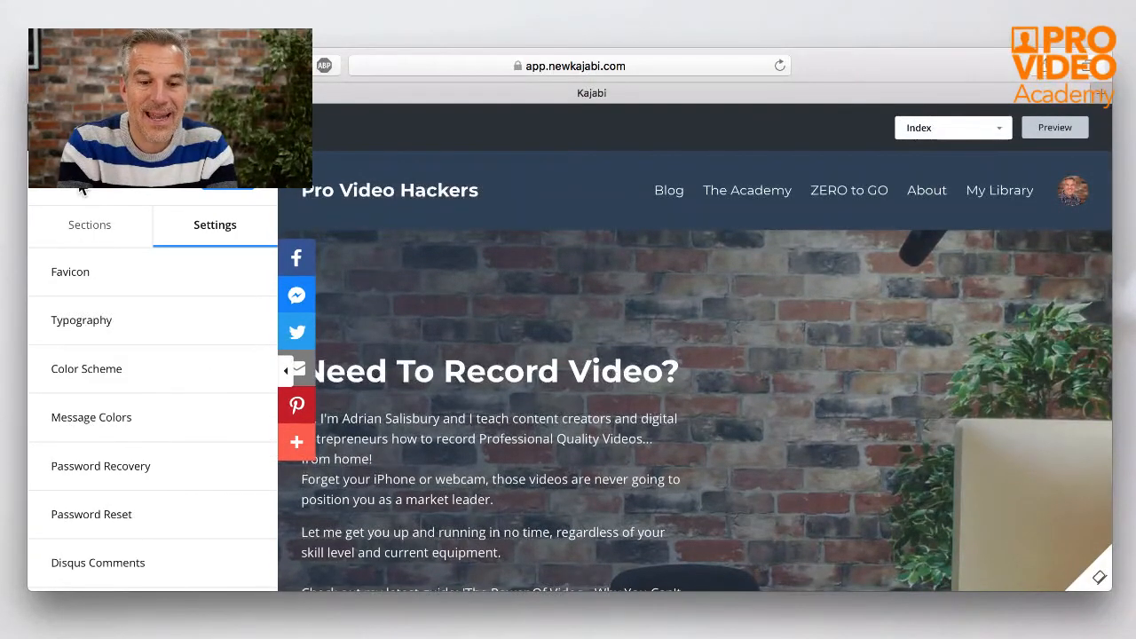
Step: Browse the Index page preview down to the About section to examine its background photo, and return to the website themes page
{"action": "scroll", "coordinate": [202, 465], "scroll_direction": "down", "scroll_amount": 1}
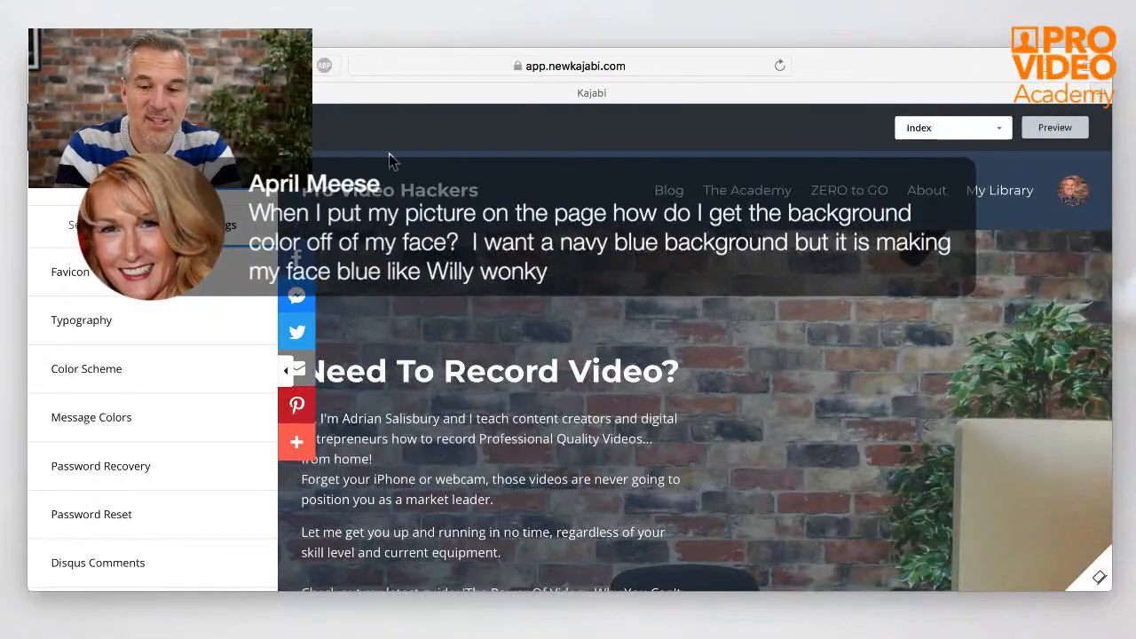
{"action": "scroll", "coordinate": [766, 387], "scroll_direction": "down", "scroll_amount": 3}
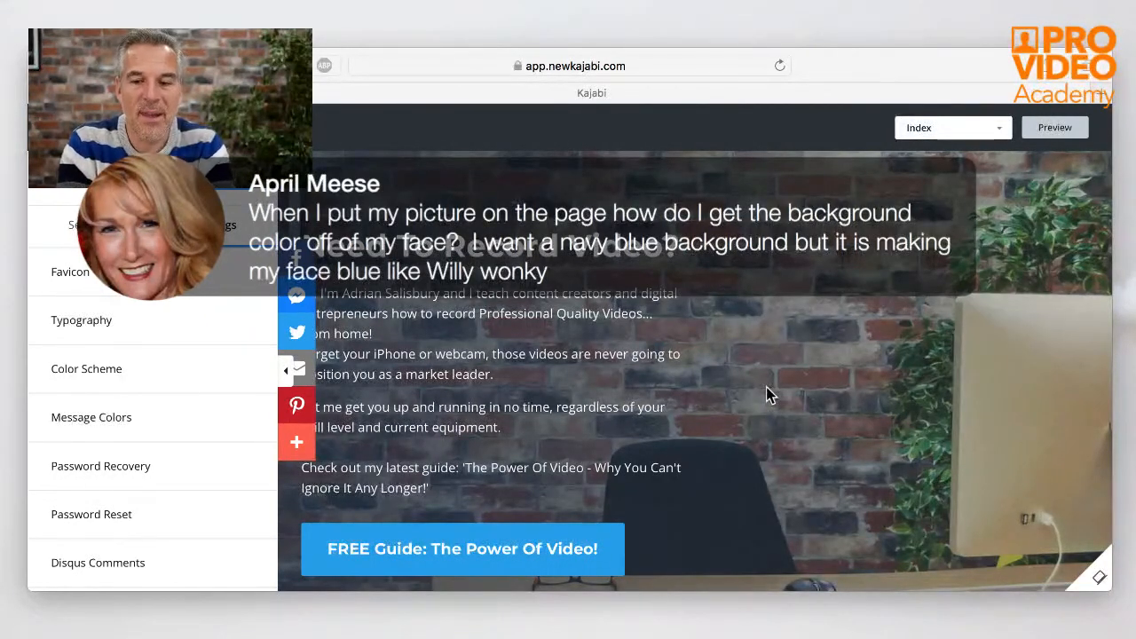
{"action": "scroll", "coordinate": [766, 394], "scroll_direction": "down", "scroll_amount": 15}
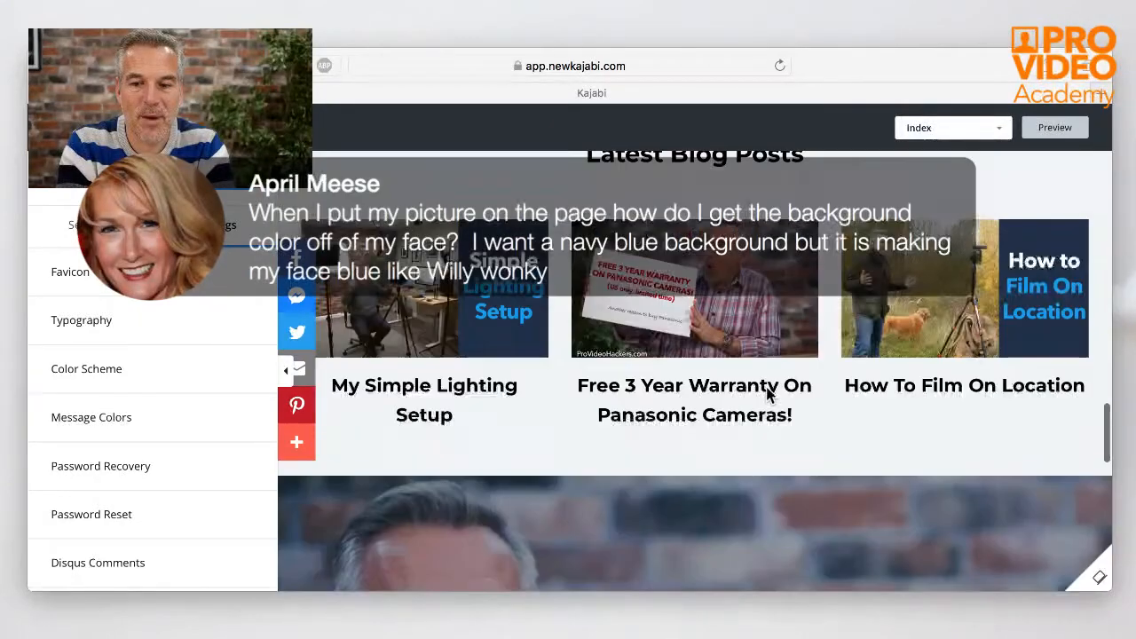
{"action": "scroll", "coordinate": [766, 394], "scroll_direction": "down", "scroll_amount": 5}
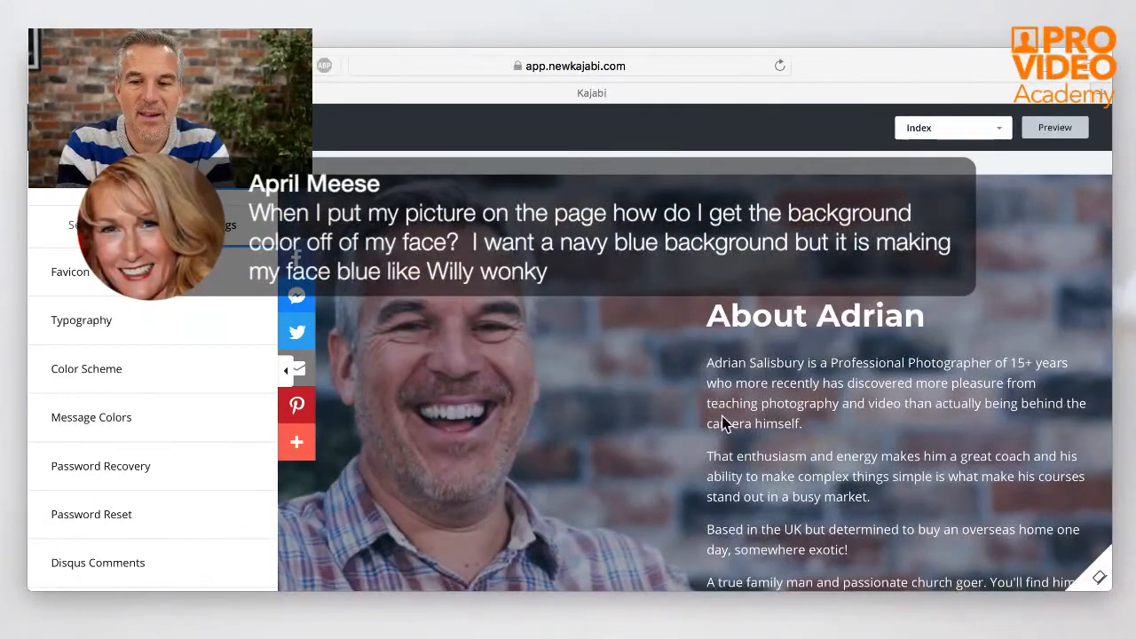
{"action": "scroll", "coordinate": [794, 413], "scroll_direction": "up", "scroll_amount": 20}
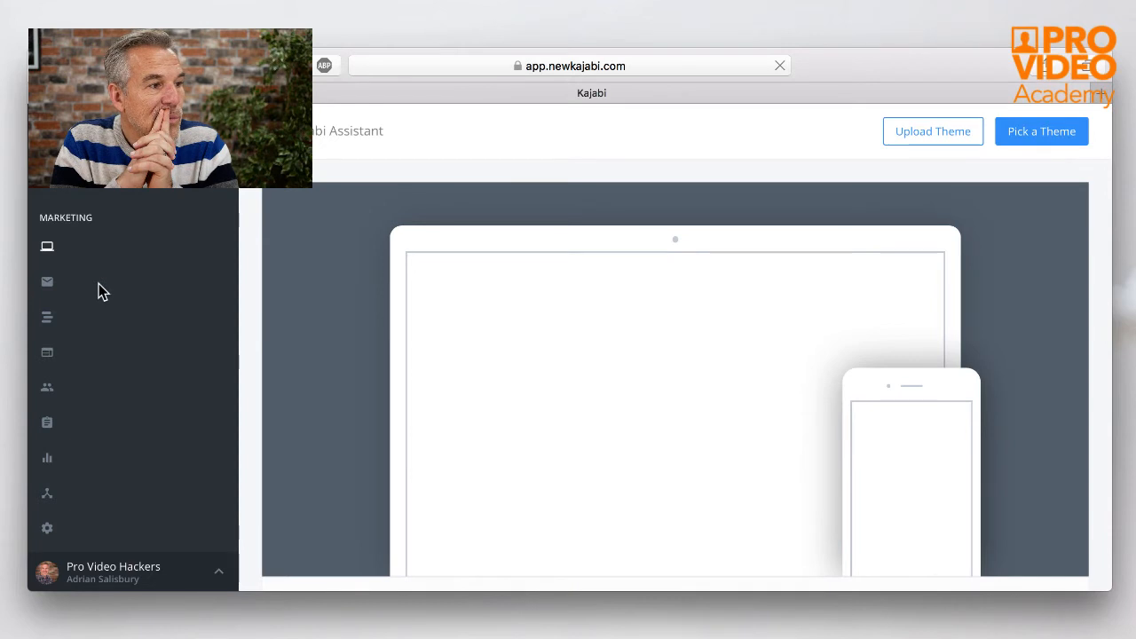
Step: Open the blog post "My Simple Lighting Setup" and examine its video, visibility and blog image settings
{"action": "left_click", "coordinate": [99, 283]}
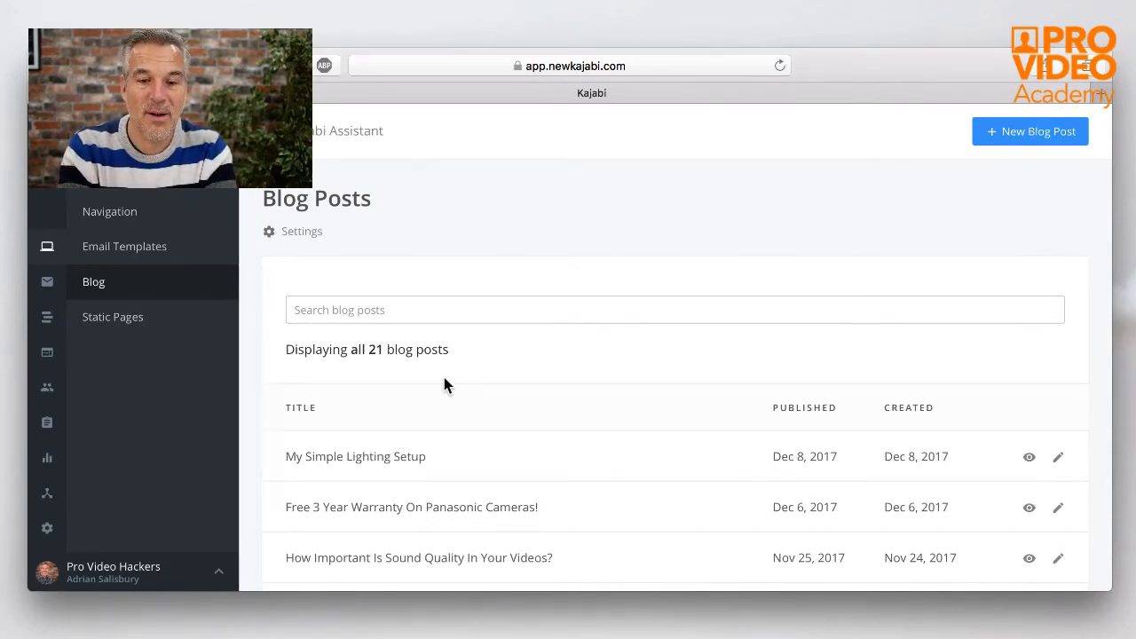
{"action": "left_click", "coordinate": [371, 459]}
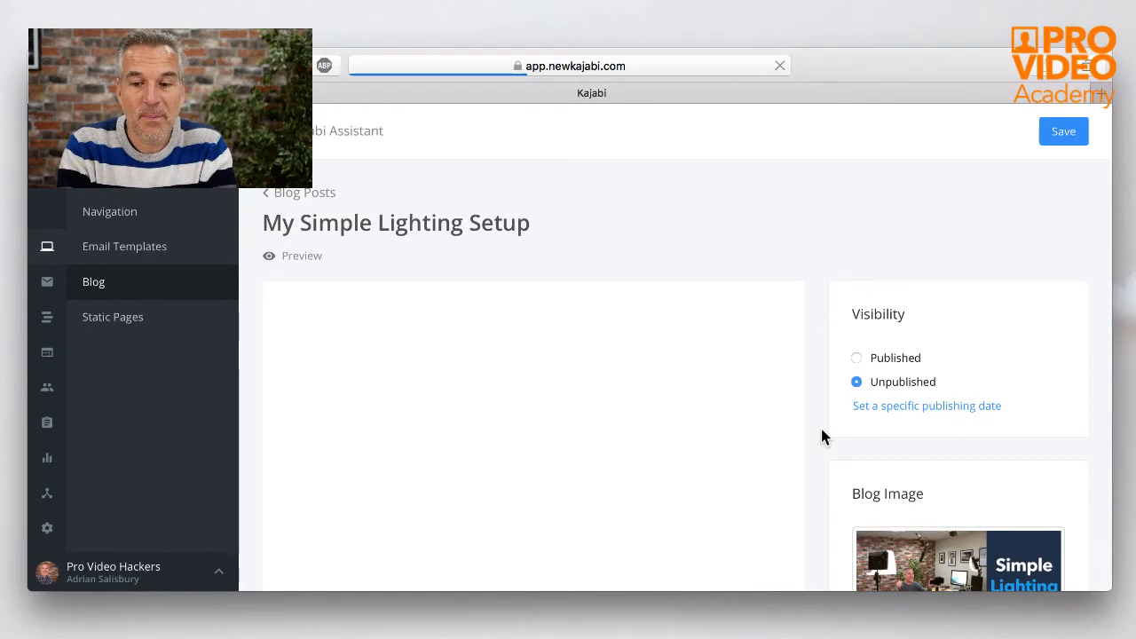
{"action": "scroll", "coordinate": [819, 436], "scroll_direction": "down", "scroll_amount": 1}
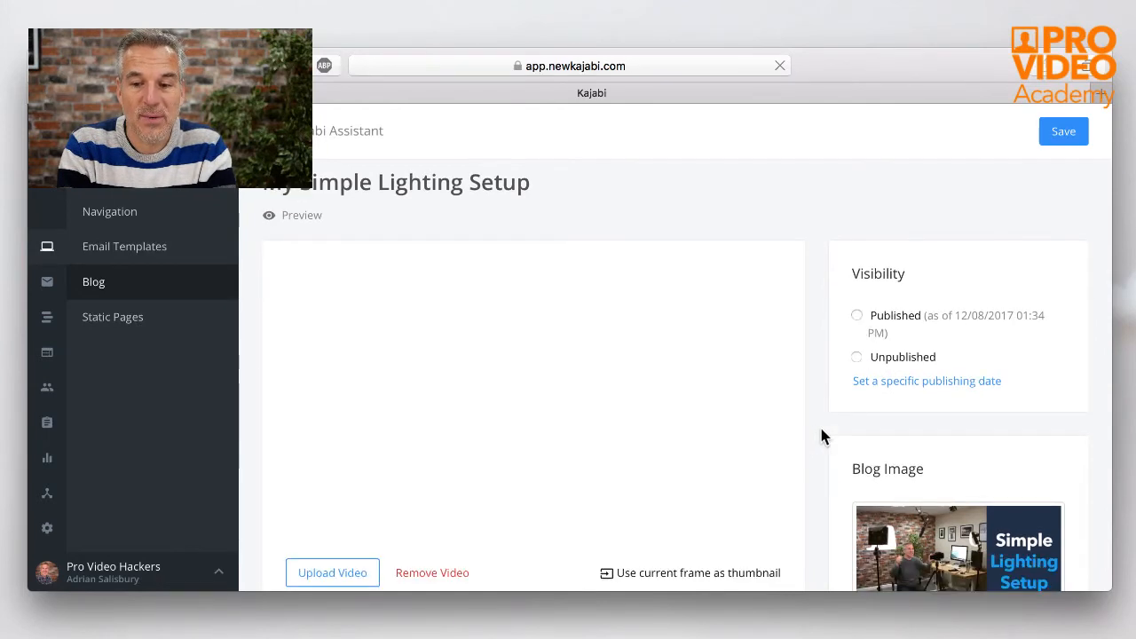
{"action": "scroll", "coordinate": [820, 434], "scroll_direction": "down", "scroll_amount": 2}
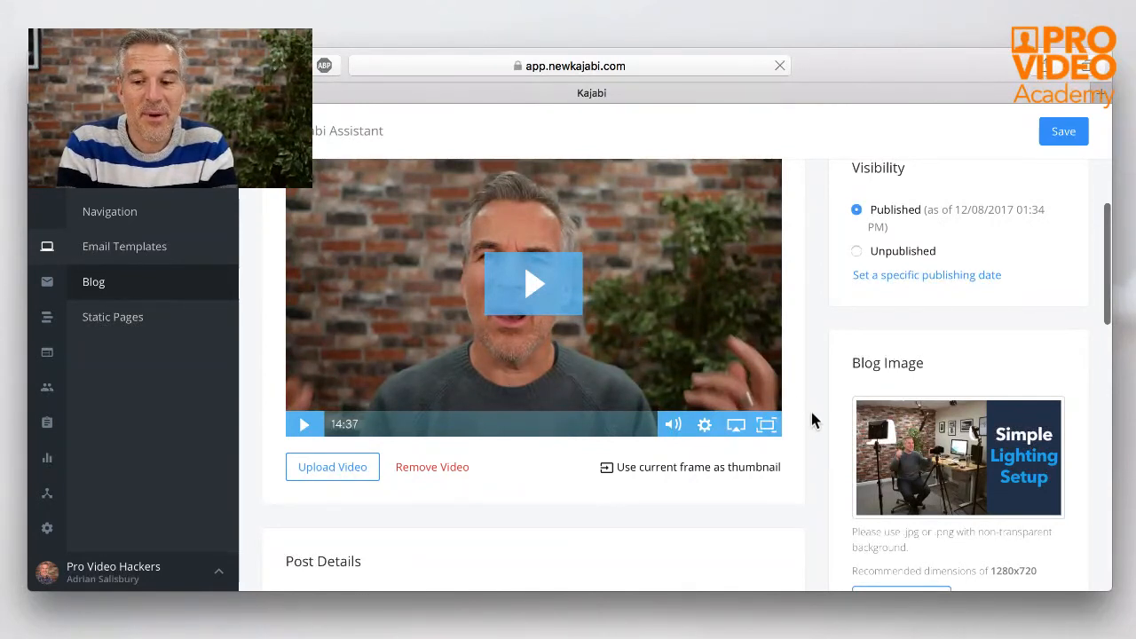
Step: Examine the blog post's video thumbnail option, title, content and tags
{"action": "scroll", "coordinate": [811, 413], "scroll_direction": "down", "scroll_amount": 3}
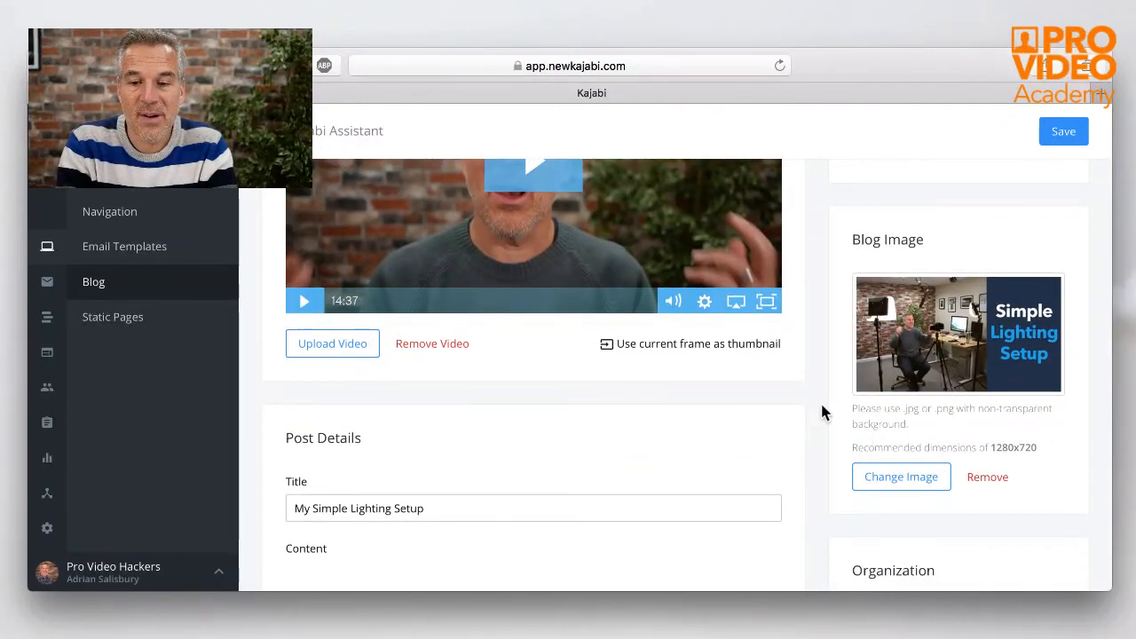
{"action": "scroll", "coordinate": [821, 411], "scroll_direction": "up", "scroll_amount": 2}
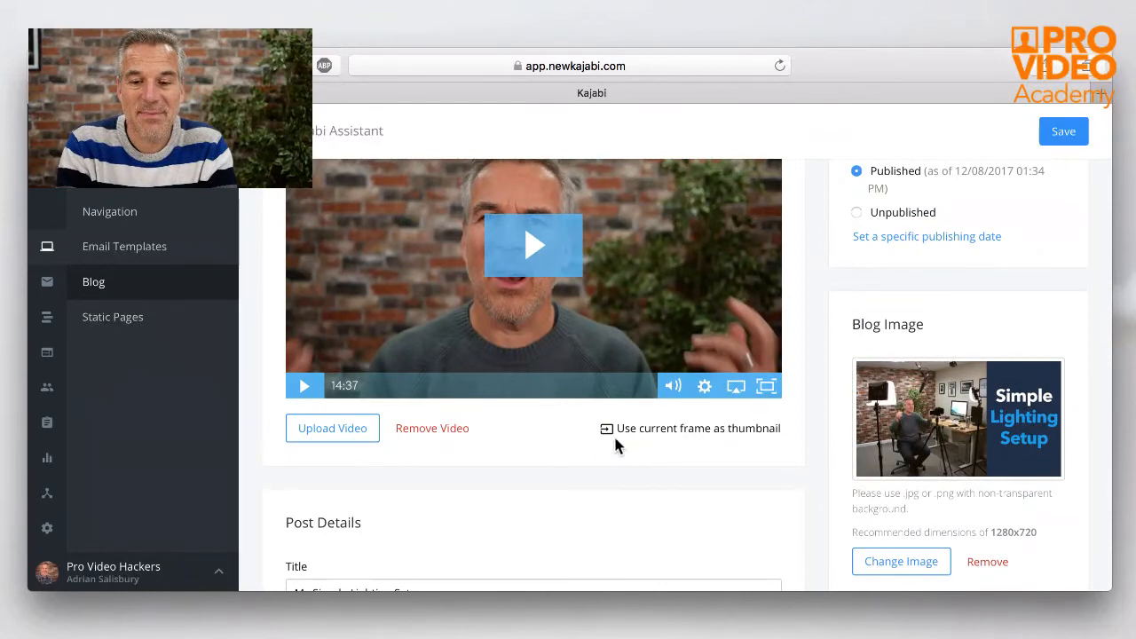
{"action": "left_click", "coordinate": [701, 432]}
{"action": "scroll", "coordinate": [810, 449], "scroll_direction": "down", "scroll_amount": 5}
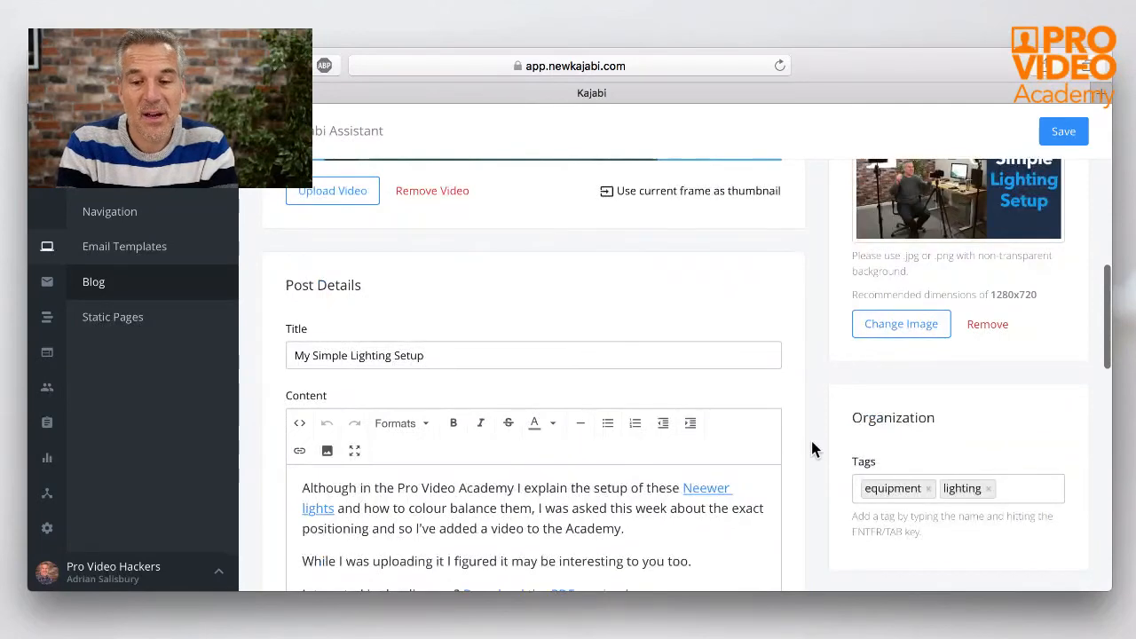
{"action": "scroll", "coordinate": [810, 449], "scroll_direction": "down", "scroll_amount": 6}
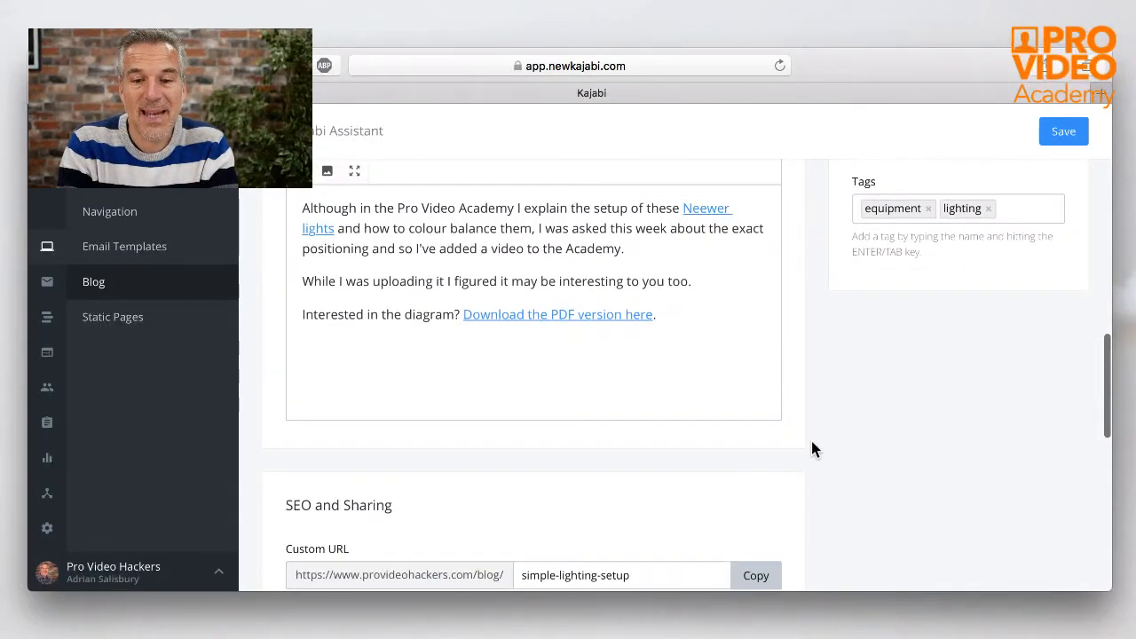
{"action": "scroll", "coordinate": [810, 449], "scroll_direction": "up", "scroll_amount": 1}
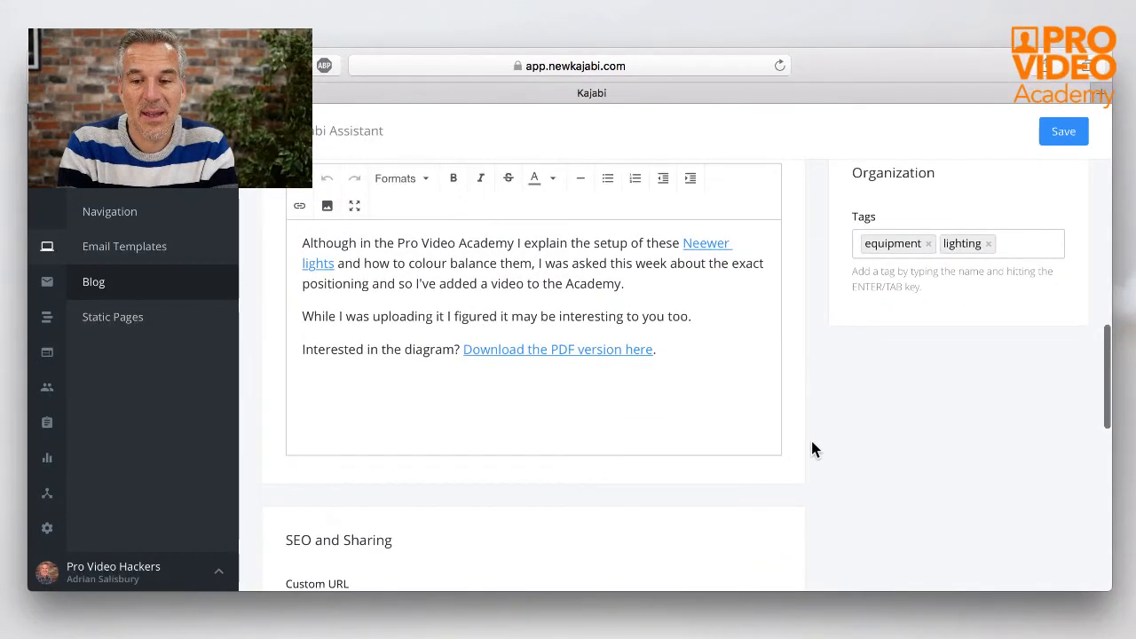
{"action": "scroll", "coordinate": [580, 327], "scroll_direction": "up", "scroll_amount": 5}
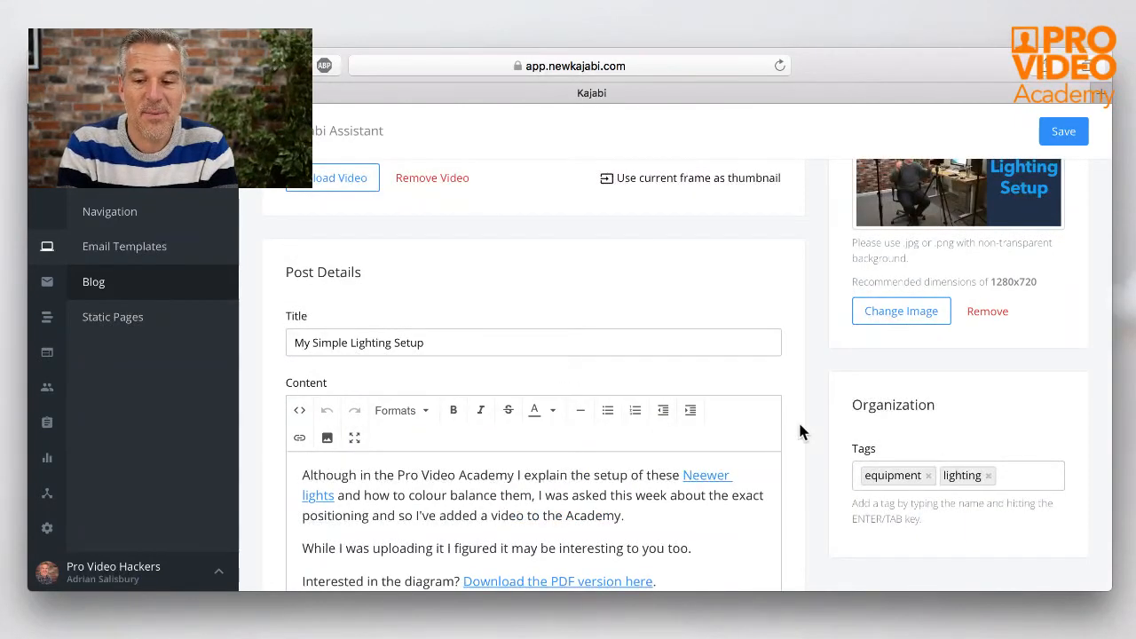
{"action": "scroll", "coordinate": [799, 429], "scroll_direction": "down", "scroll_amount": 1}
{"action": "scroll", "coordinate": [798, 432], "scroll_direction": "down", "scroll_amount": 1}
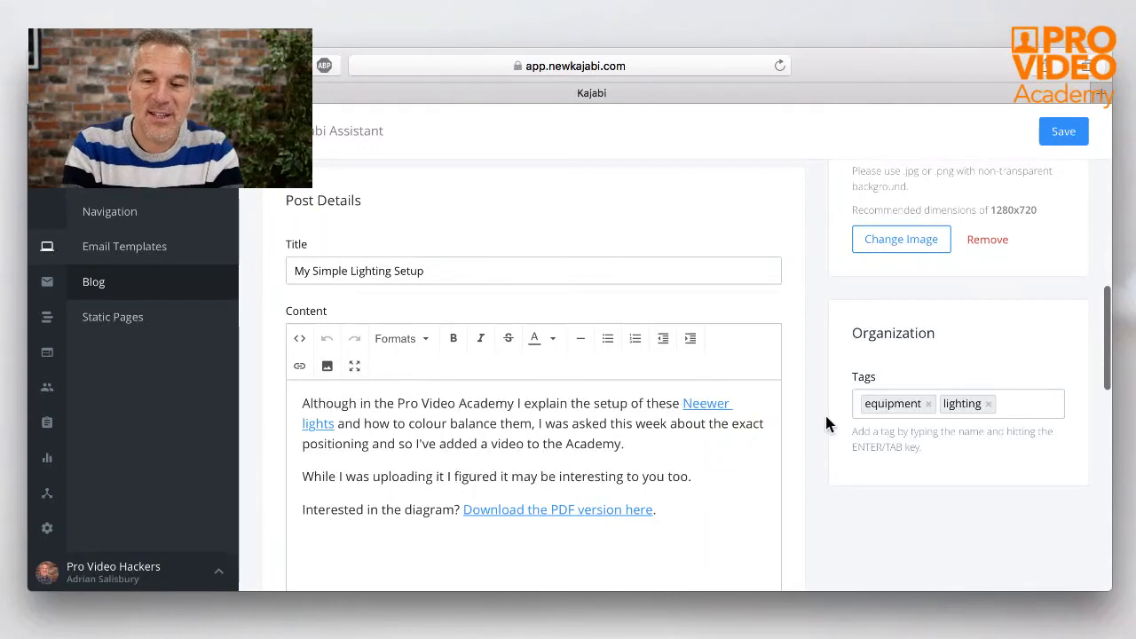
{"action": "scroll", "coordinate": [826, 423], "scroll_direction": "down", "scroll_amount": 1}
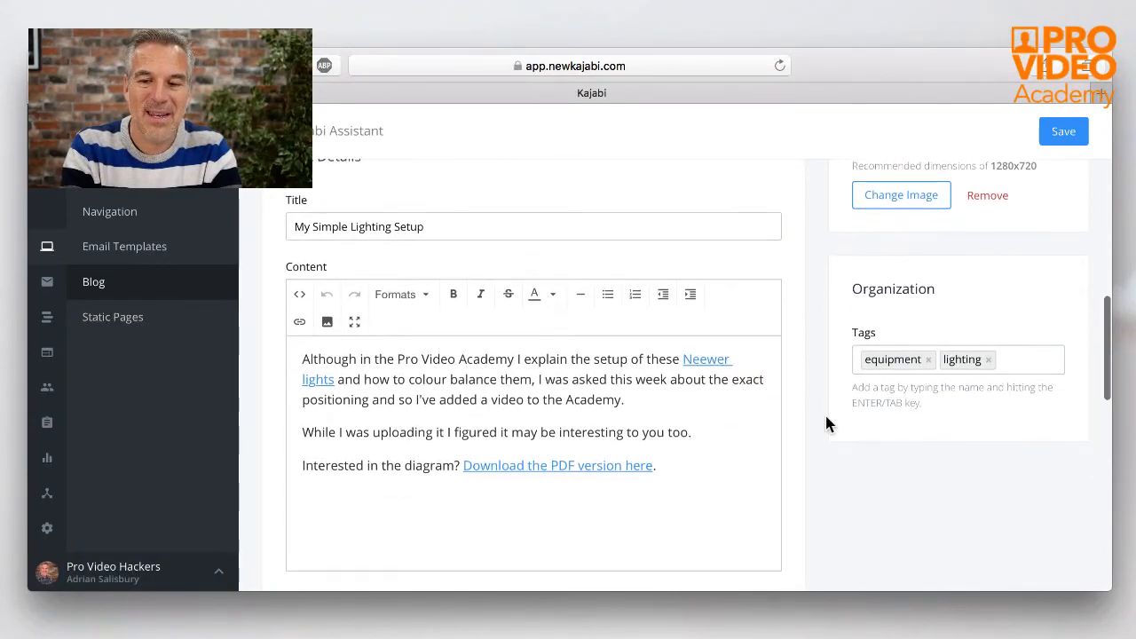
{"action": "scroll", "coordinate": [826, 424], "scroll_direction": "down", "scroll_amount": 1}
{"action": "scroll", "coordinate": [825, 424], "scroll_direction": "down", "scroll_amount": 2}
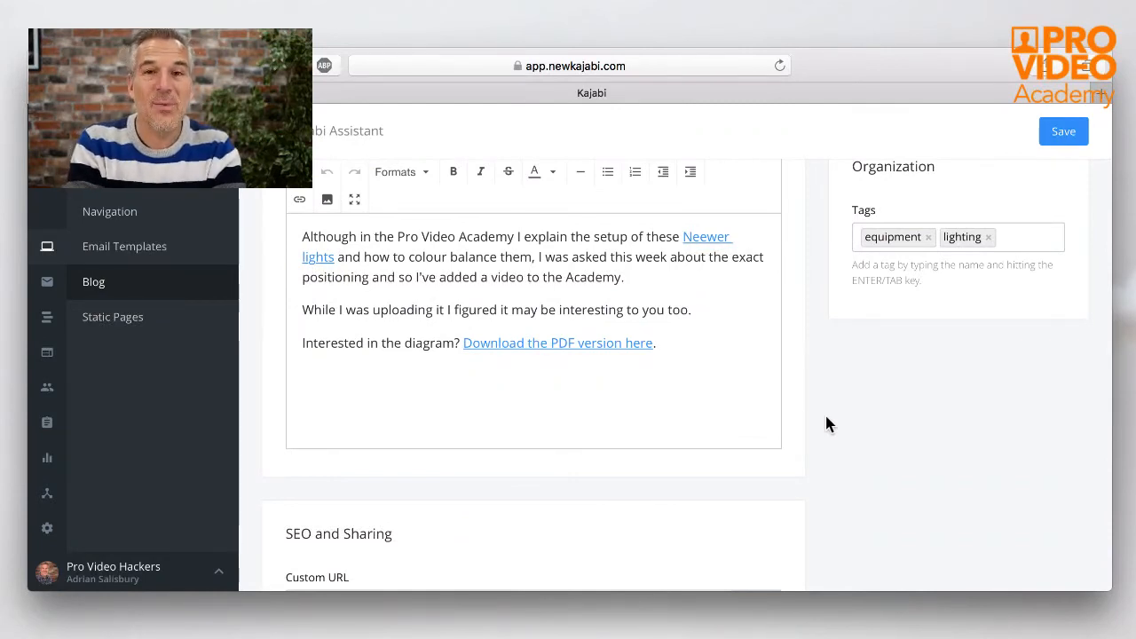
Step: Examine the post's SEO and Sharing page title, description and image, and return to the blog posts list
{"action": "scroll", "coordinate": [826, 417], "scroll_direction": "down", "scroll_amount": 5}
{"action": "scroll", "coordinate": [826, 424], "scroll_direction": "down", "scroll_amount": 8}
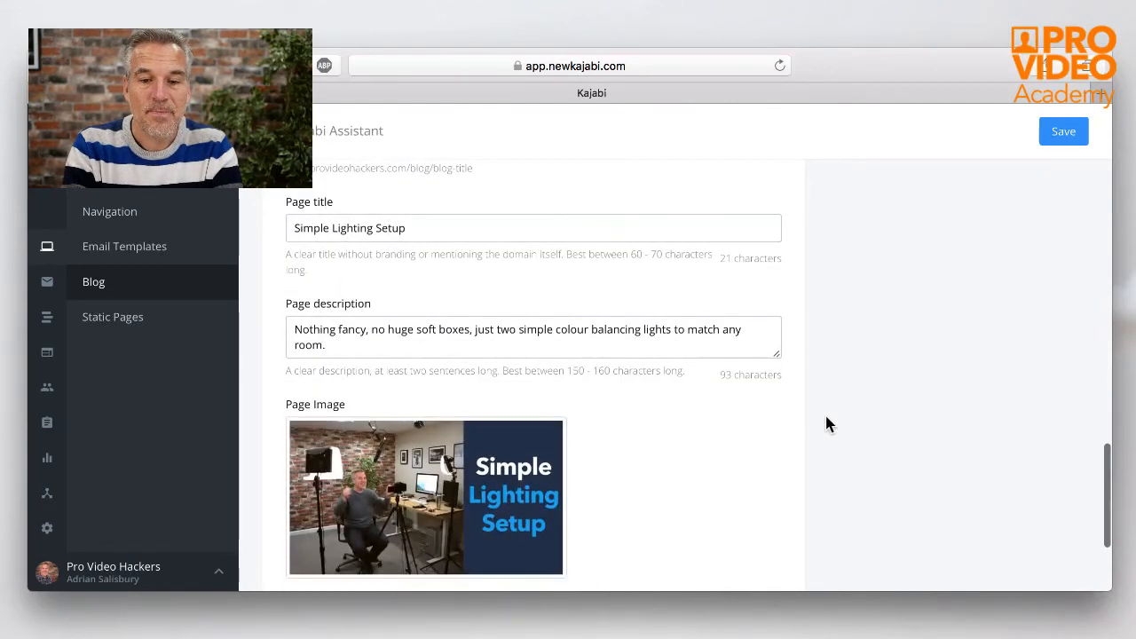
{"action": "scroll", "coordinate": [825, 424], "scroll_direction": "up", "scroll_amount": 20}
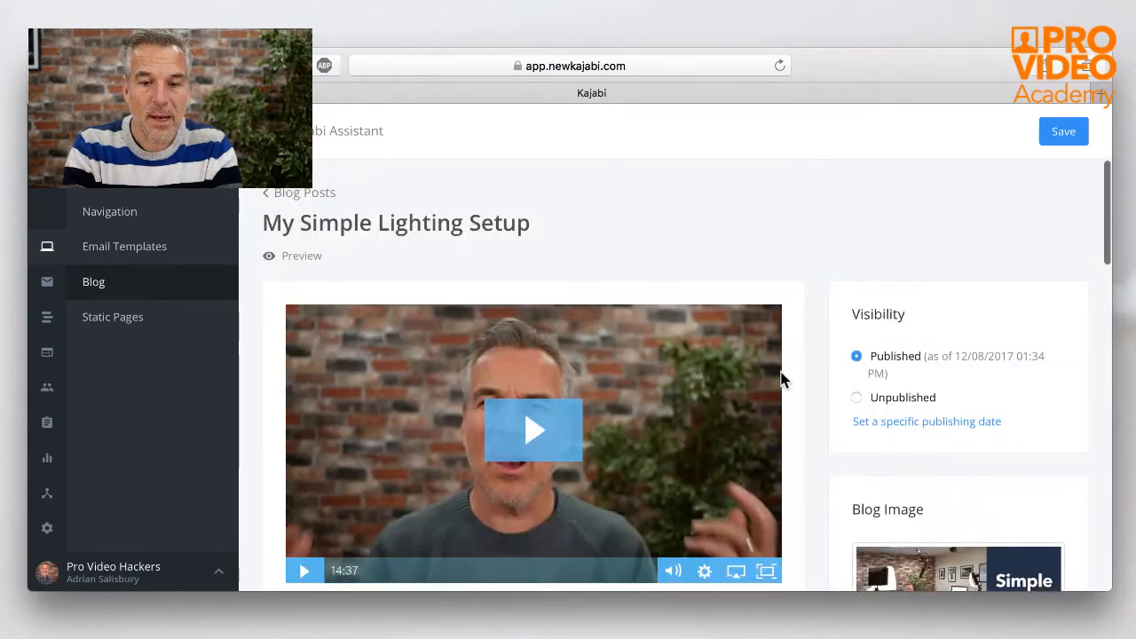
{"action": "left_click", "coordinate": [299, 200]}
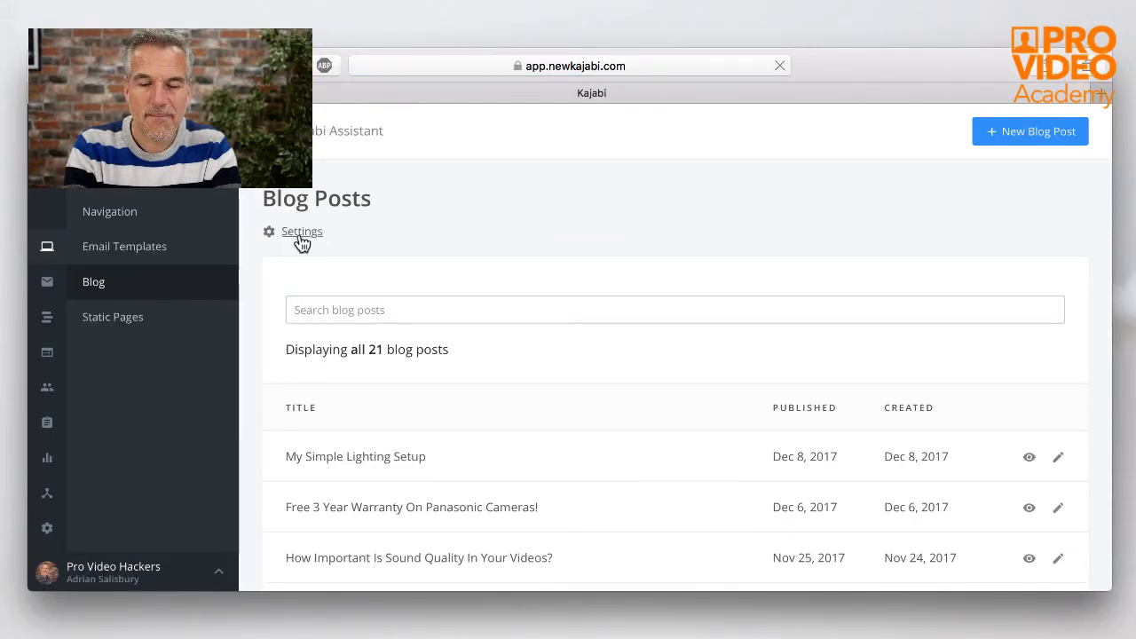
Step: Open the blog's settings to examine its page title, description and image options, and return to the blog posts list
{"action": "left_click", "coordinate": [301, 233]}
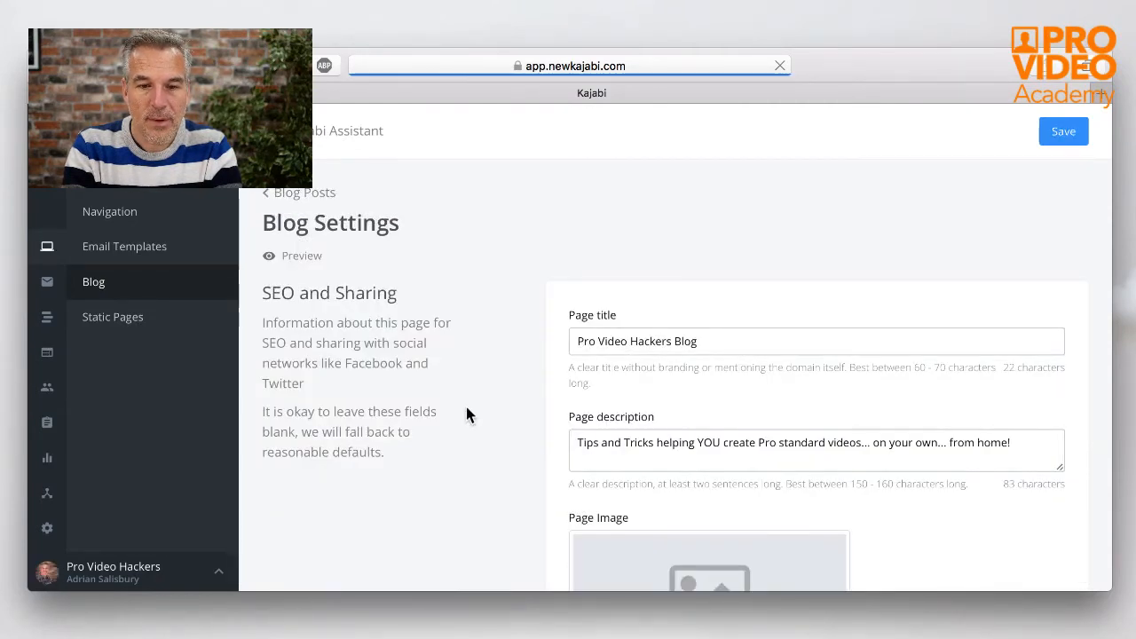
{"action": "scroll", "coordinate": [466, 414], "scroll_direction": "down", "scroll_amount": 5}
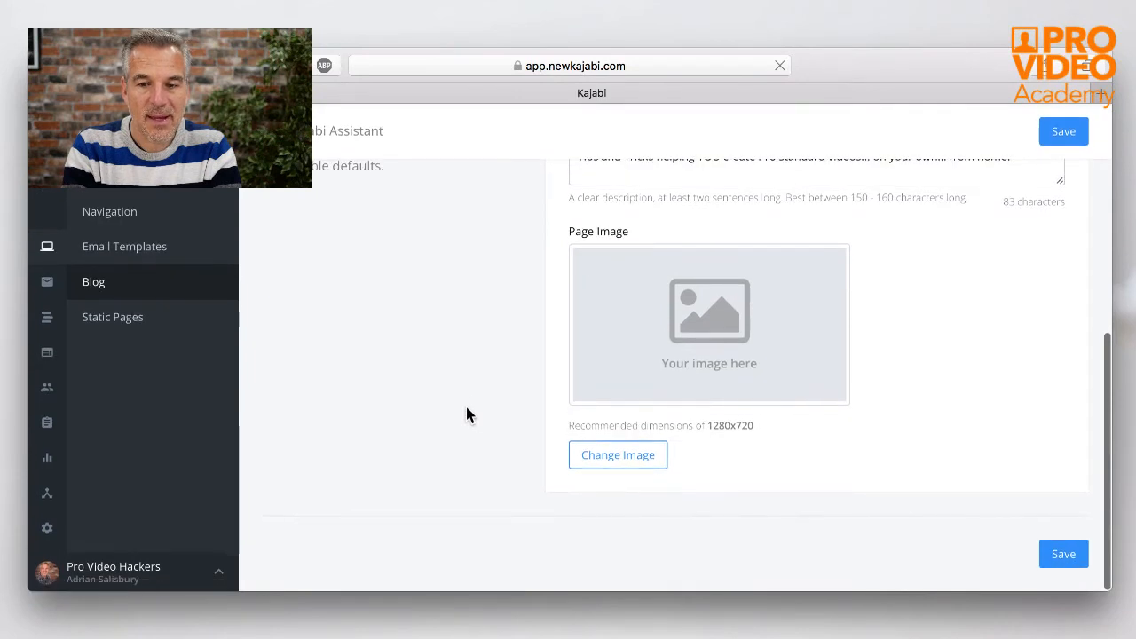
{"action": "scroll", "coordinate": [467, 415], "scroll_direction": "up", "scroll_amount": 5}
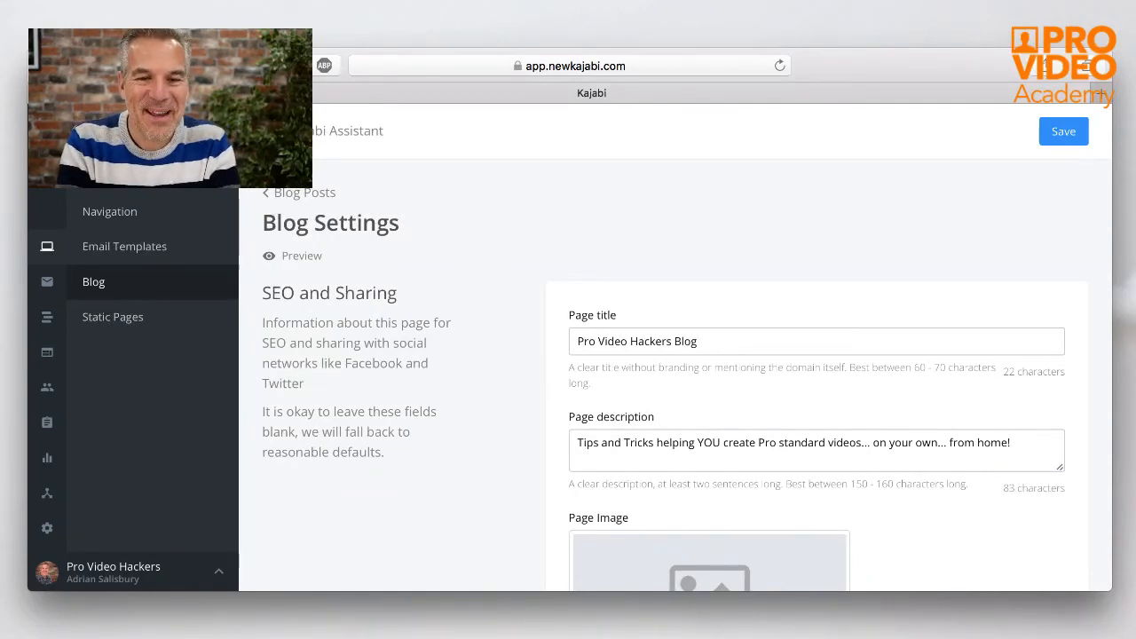
{"action": "scroll", "coordinate": [493, 282], "scroll_direction": "down", "scroll_amount": 5}
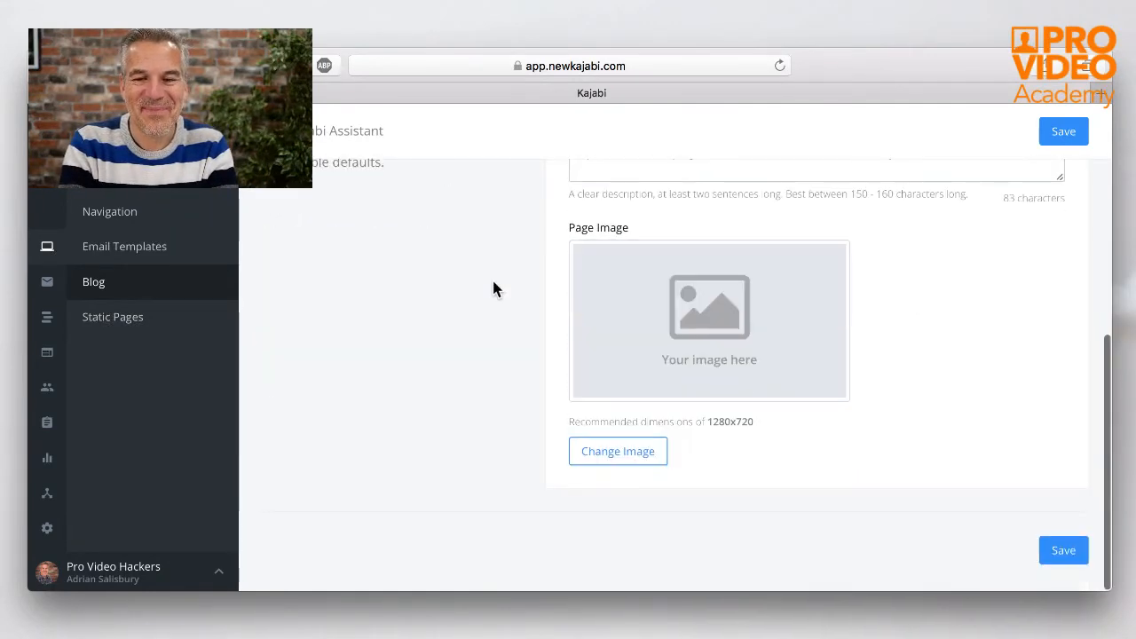
{"action": "scroll", "coordinate": [492, 282], "scroll_direction": "up", "scroll_amount": 5}
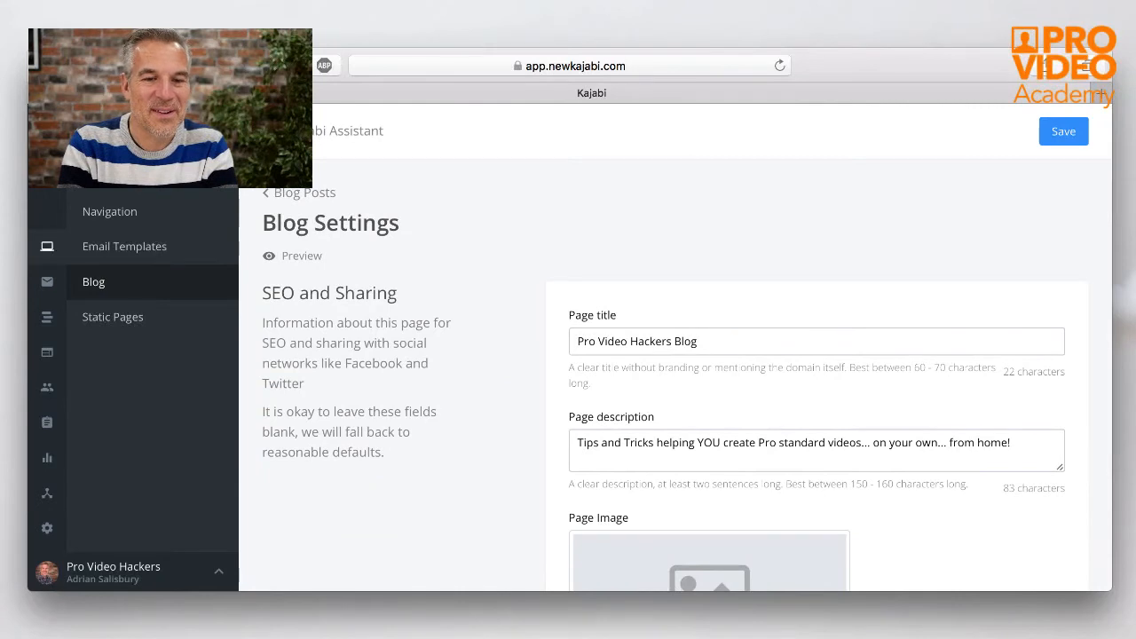
{"action": "left_click", "coordinate": [100, 284]}
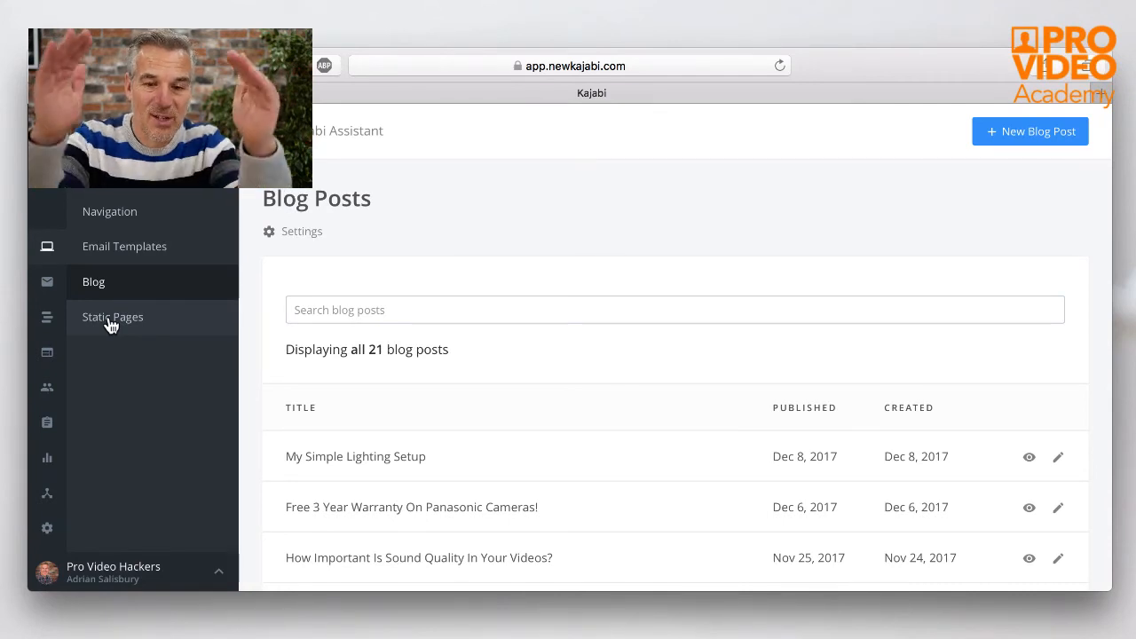
Step: View the website's static pages and switch to the landing pages list
{"action": "left_click", "coordinate": [108, 318]}
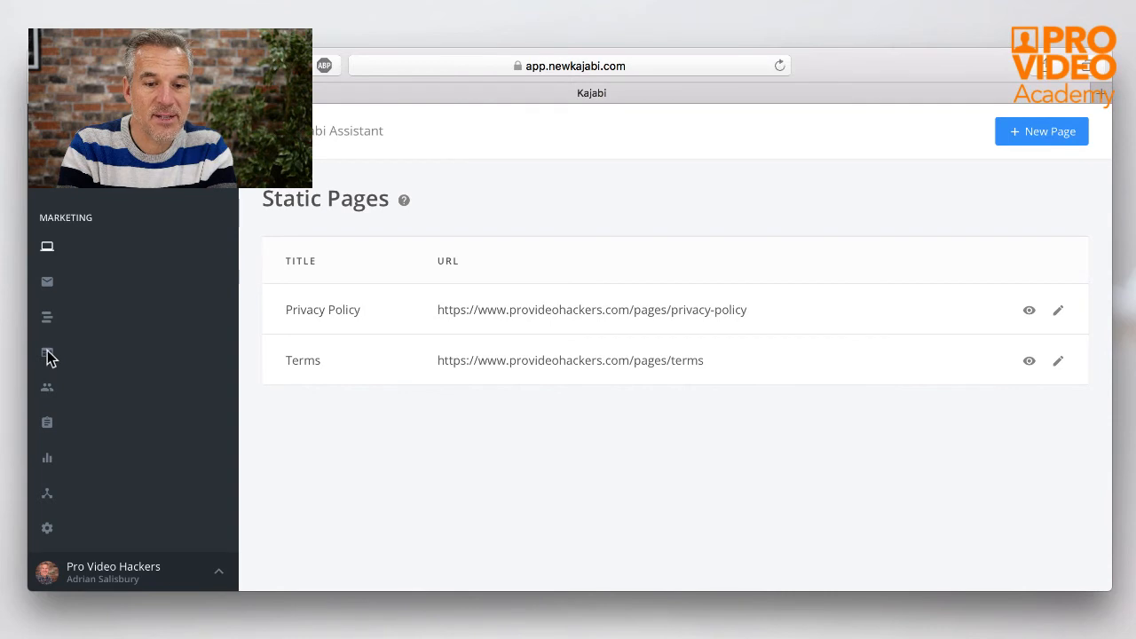
{"action": "mouse_move", "coordinate": [46, 355]}
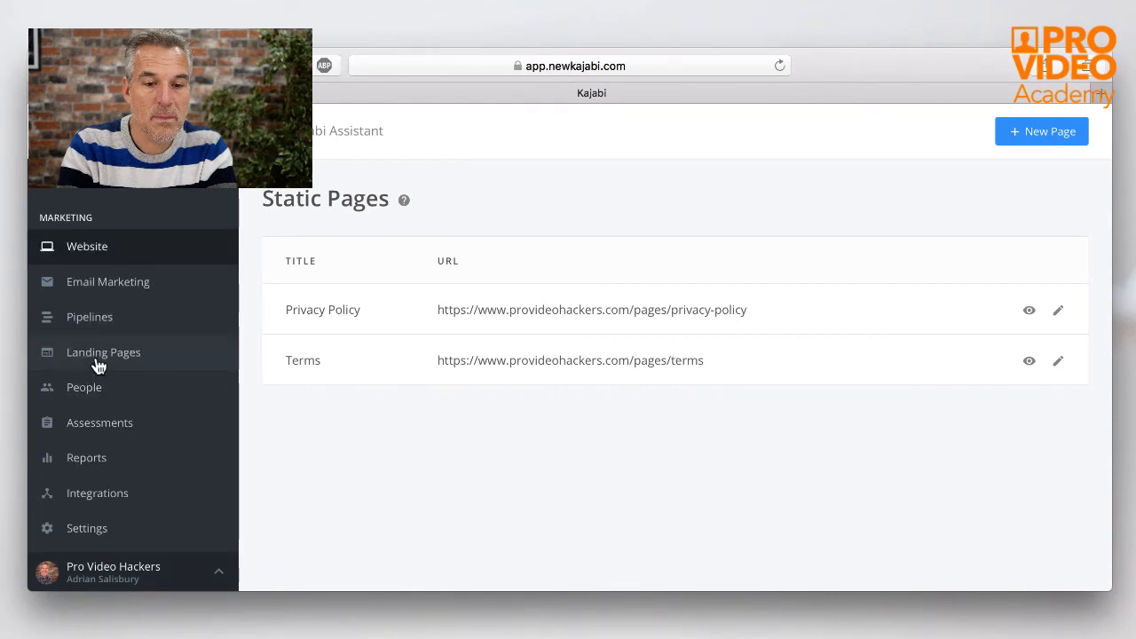
{"action": "left_click", "coordinate": [181, 357]}
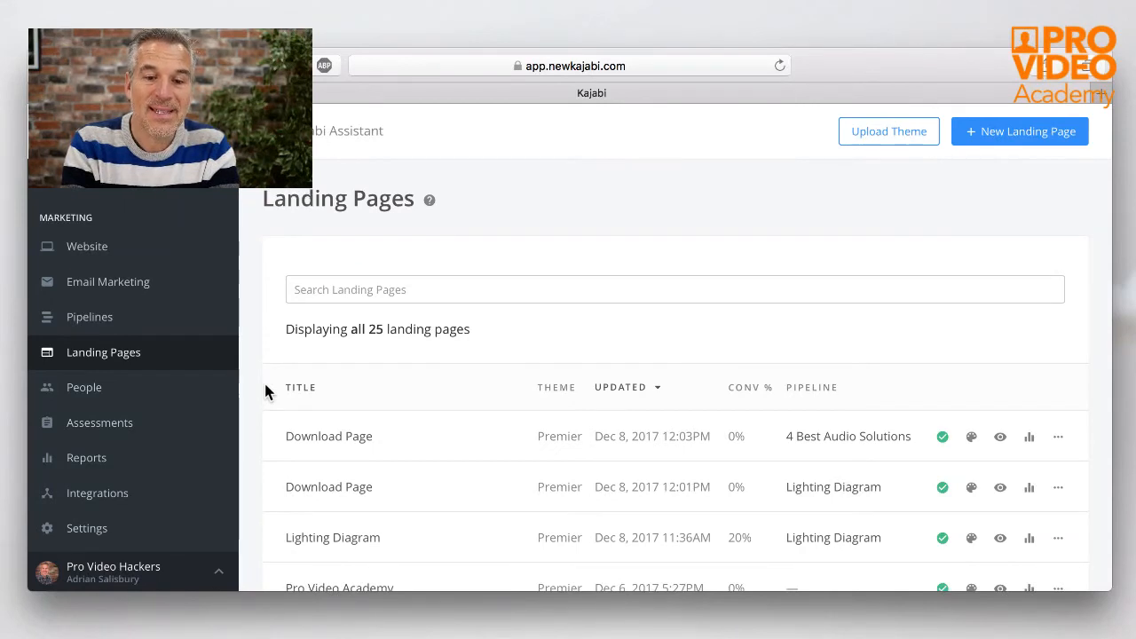
Step: Find the "Pro Video Academy" landing page in the list and open it for customizing
{"action": "scroll", "coordinate": [256, 392], "scroll_direction": "down", "scroll_amount": 3}
{"action": "scroll", "coordinate": [256, 392], "scroll_direction": "down", "scroll_amount": 1}
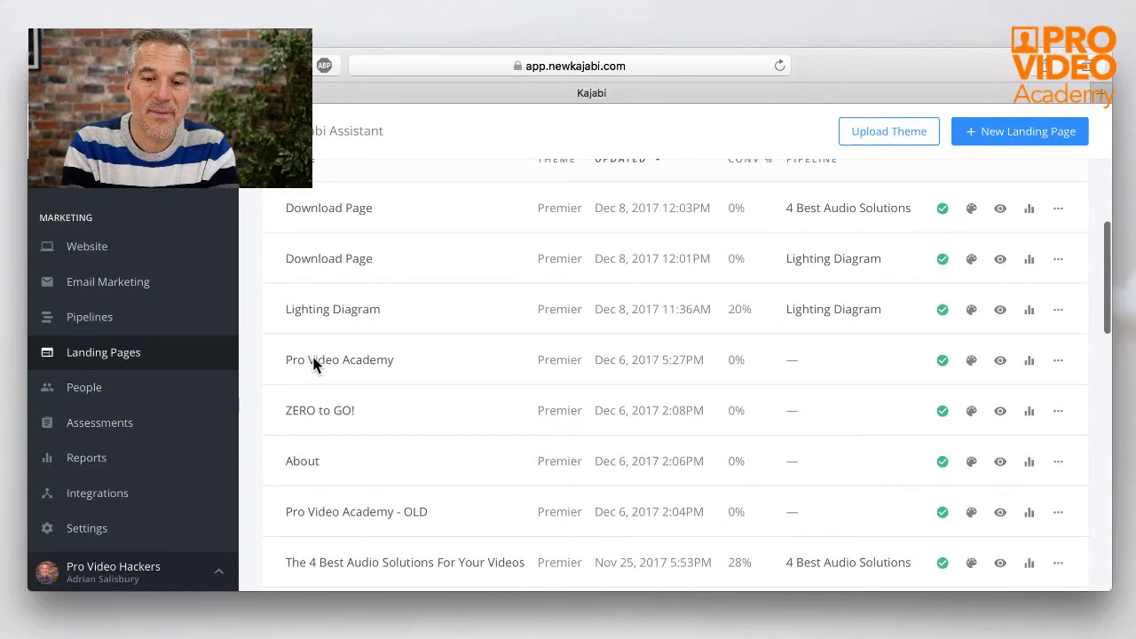
{"action": "scroll", "coordinate": [322, 371], "scroll_direction": "up", "scroll_amount": 1}
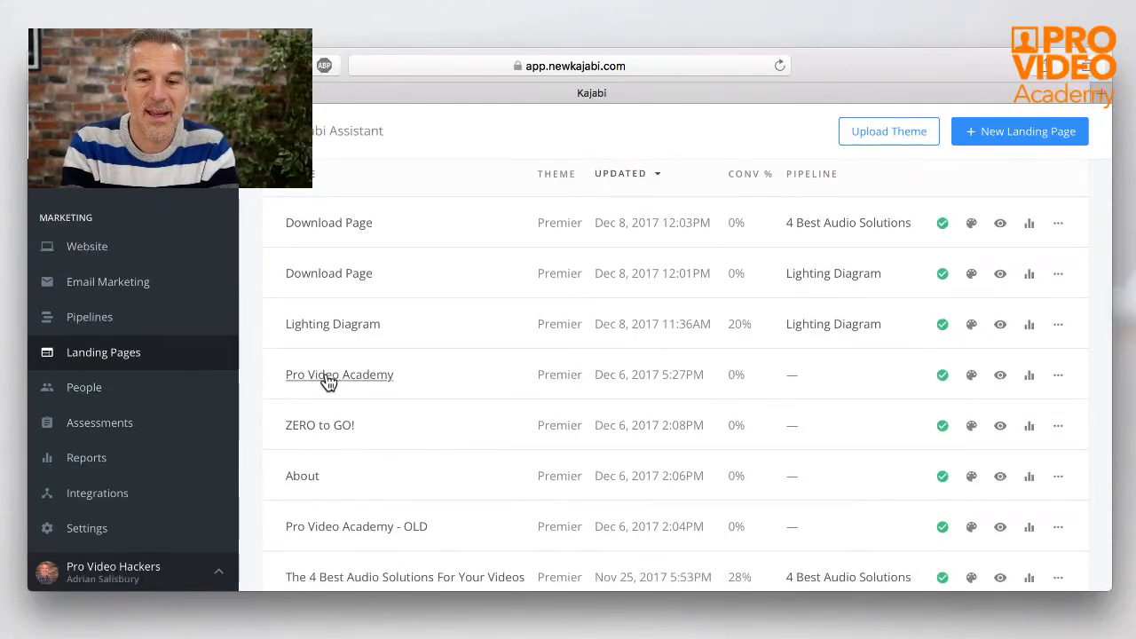
{"action": "left_click", "coordinate": [329, 379]}
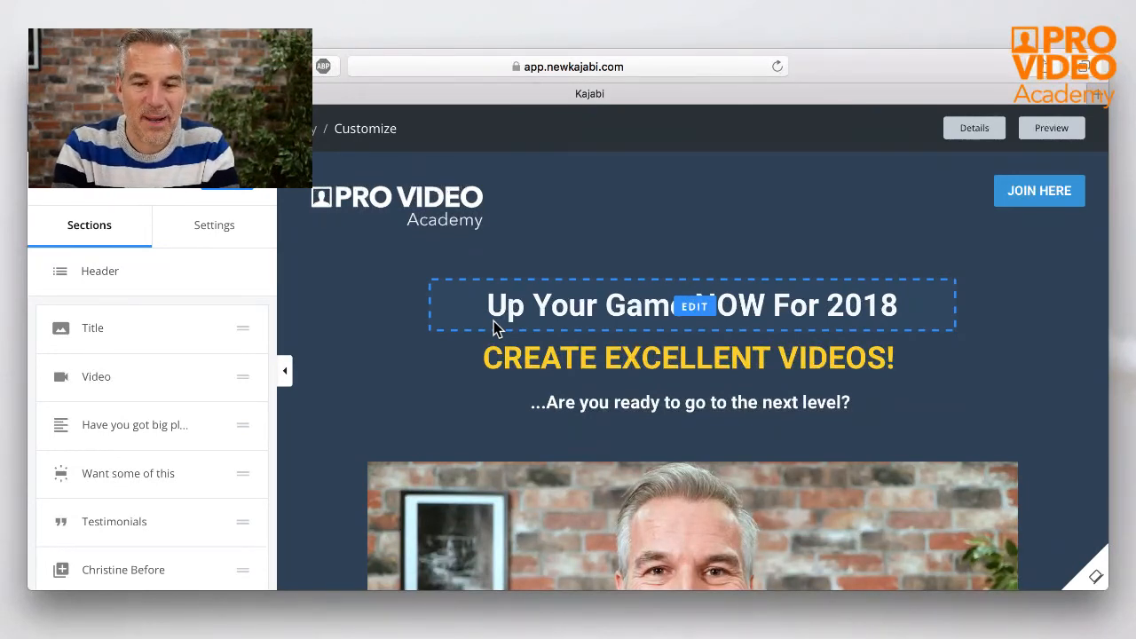
Step: Examine the landing page's title and video sections in the editor preview
{"action": "scroll", "coordinate": [325, 400], "scroll_direction": "down", "scroll_amount": 2}
{"action": "scroll", "coordinate": [325, 393], "scroll_direction": "down", "scroll_amount": 1}
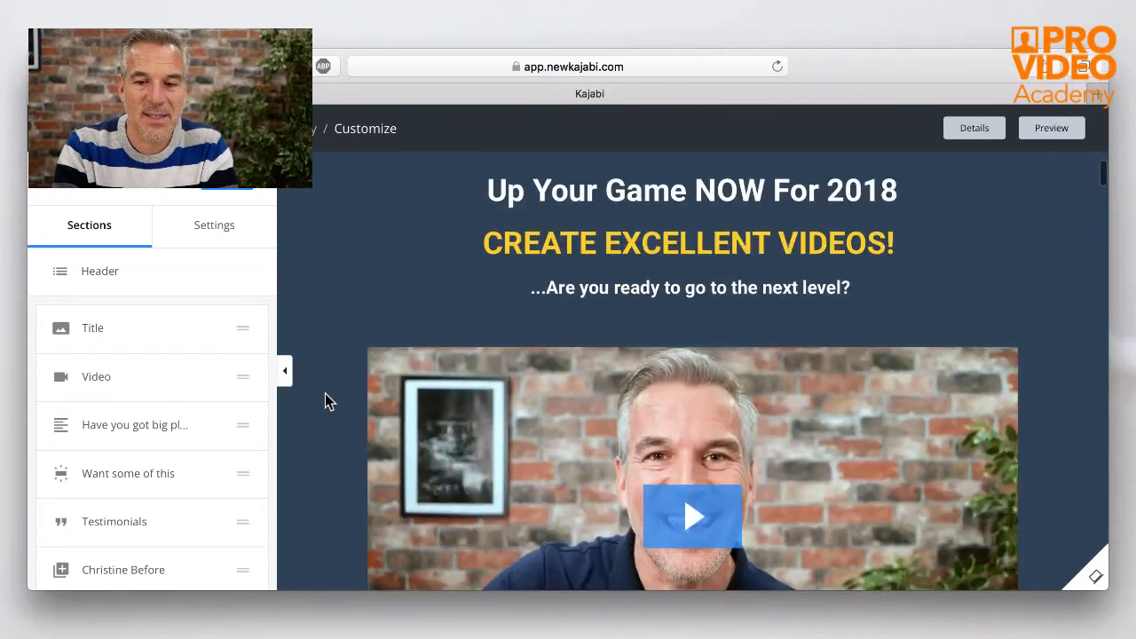
{"action": "scroll", "coordinate": [325, 394], "scroll_direction": "up", "scroll_amount": 1}
{"action": "scroll", "coordinate": [325, 393], "scroll_direction": "down", "scroll_amount": 5}
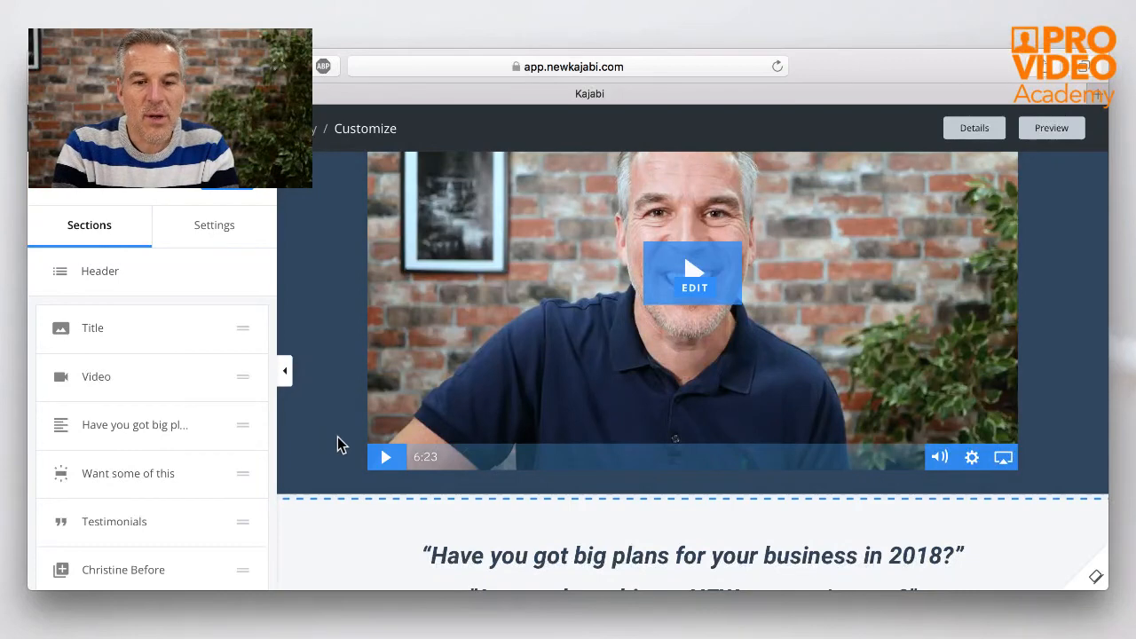
{"action": "scroll", "coordinate": [337, 436], "scroll_direction": "up", "scroll_amount": 5}
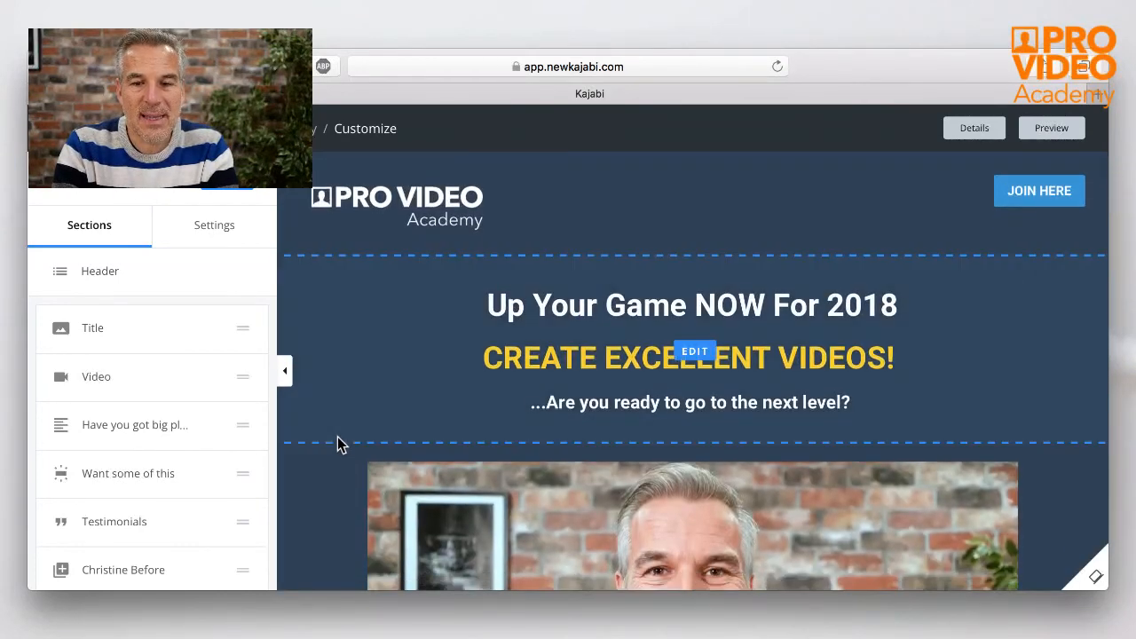
Step: Collapse the sections sidebar and browse the full-width landing page from the title down to the testimonials
{"action": "left_click", "coordinate": [284, 371]}
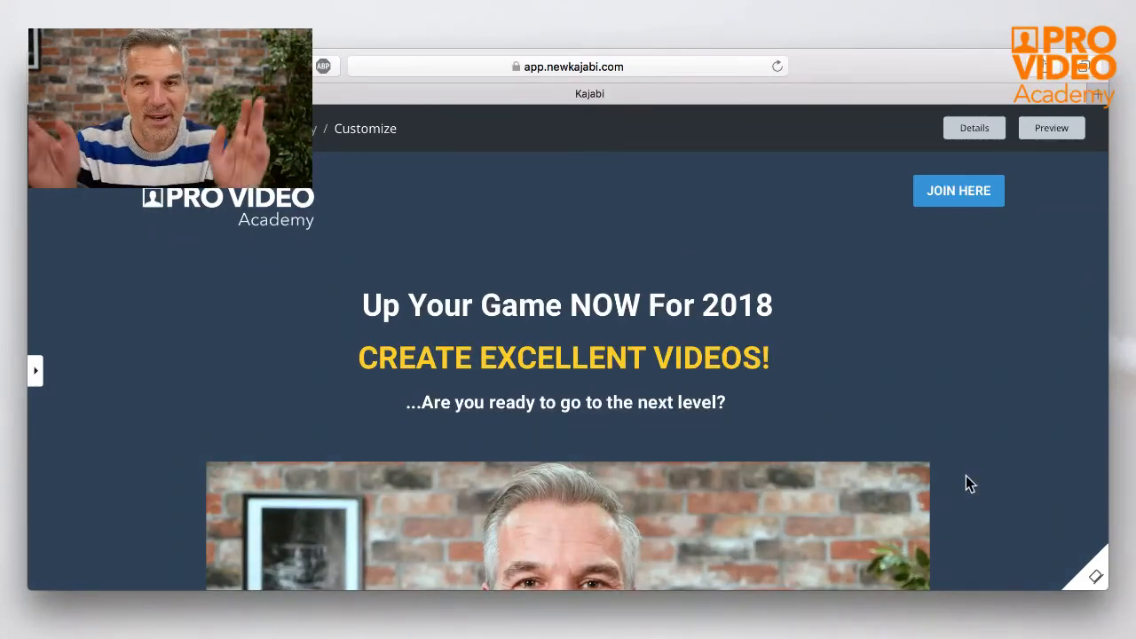
{"action": "scroll", "coordinate": [965, 484], "scroll_direction": "down", "scroll_amount": 5}
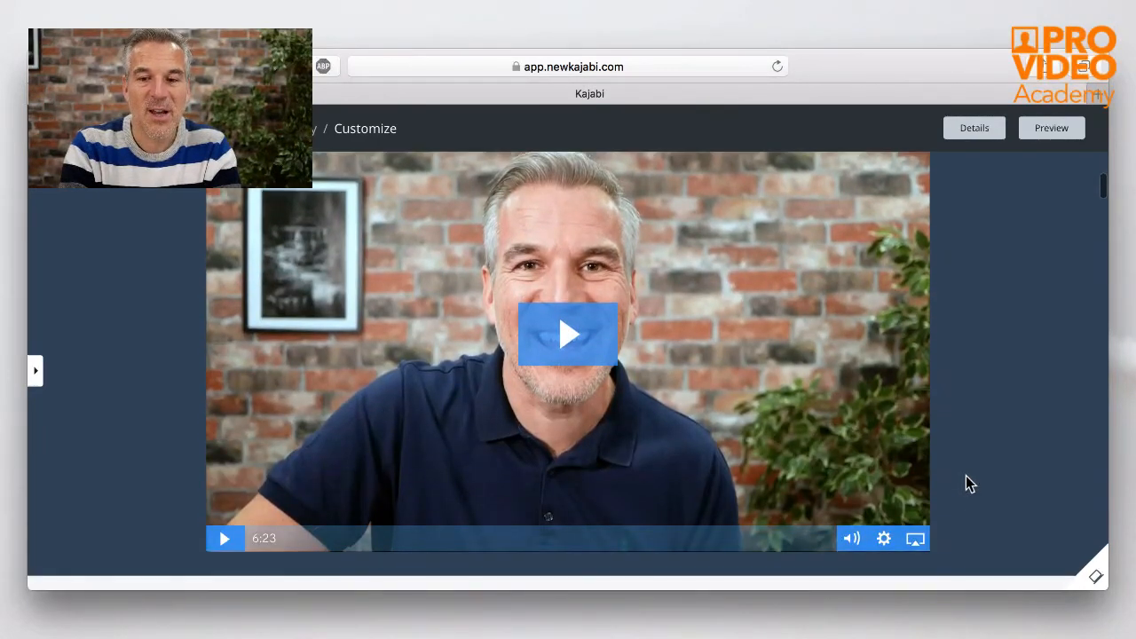
{"action": "scroll", "coordinate": [966, 476], "scroll_direction": "down", "scroll_amount": 5}
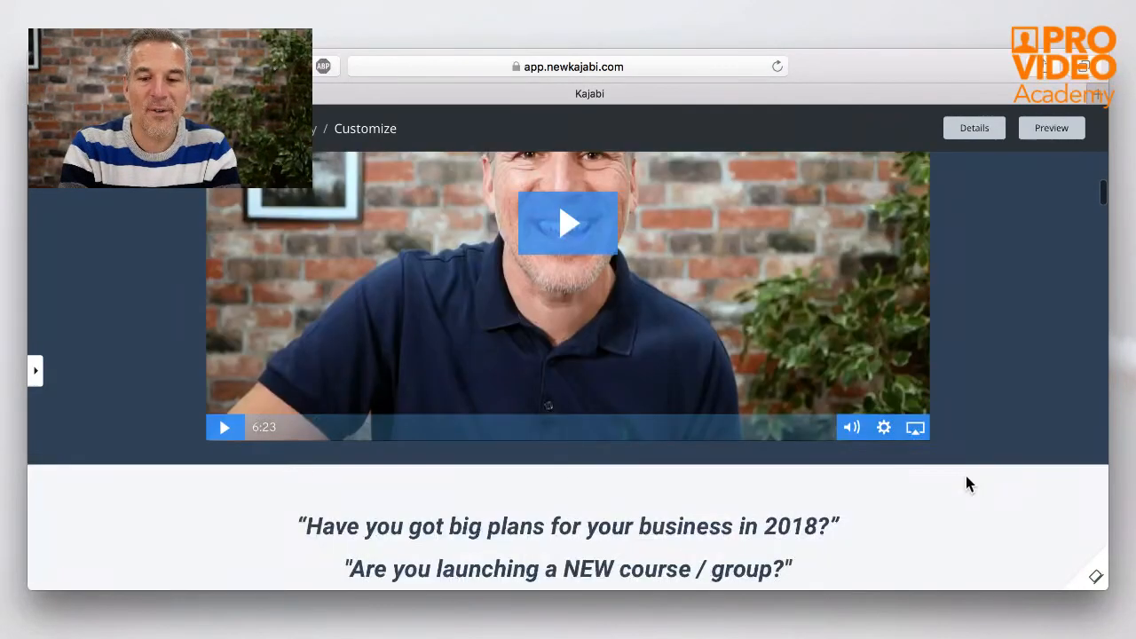
{"action": "scroll", "coordinate": [966, 484], "scroll_direction": "down", "scroll_amount": 2}
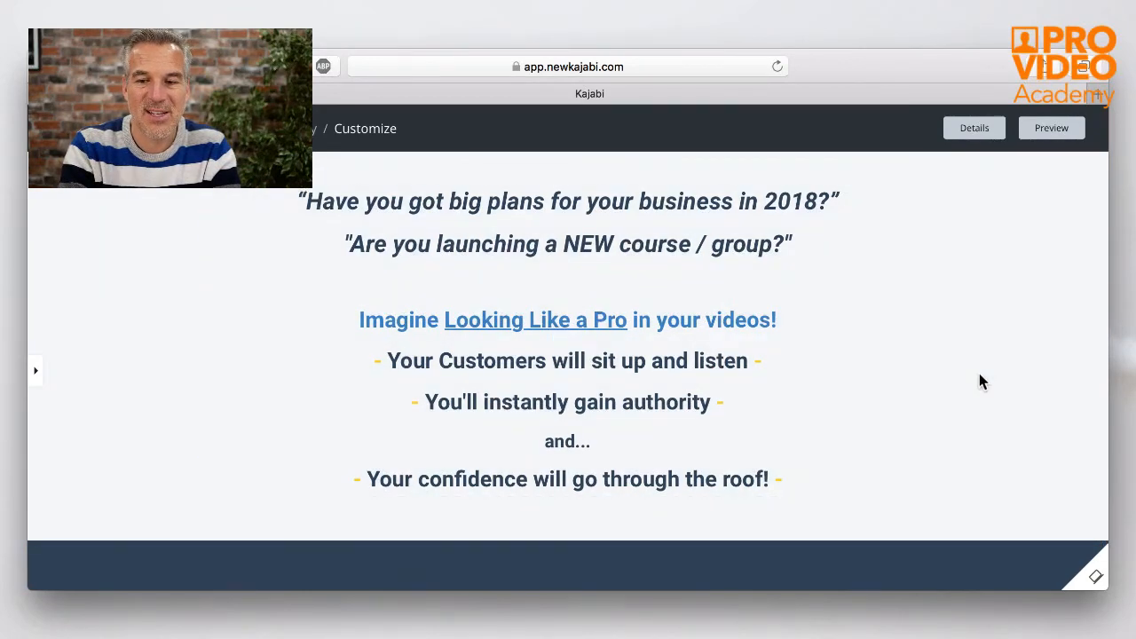
{"action": "scroll", "coordinate": [979, 377], "scroll_direction": "down", "scroll_amount": 4}
{"action": "scroll", "coordinate": [979, 379], "scroll_direction": "down", "scroll_amount": 2}
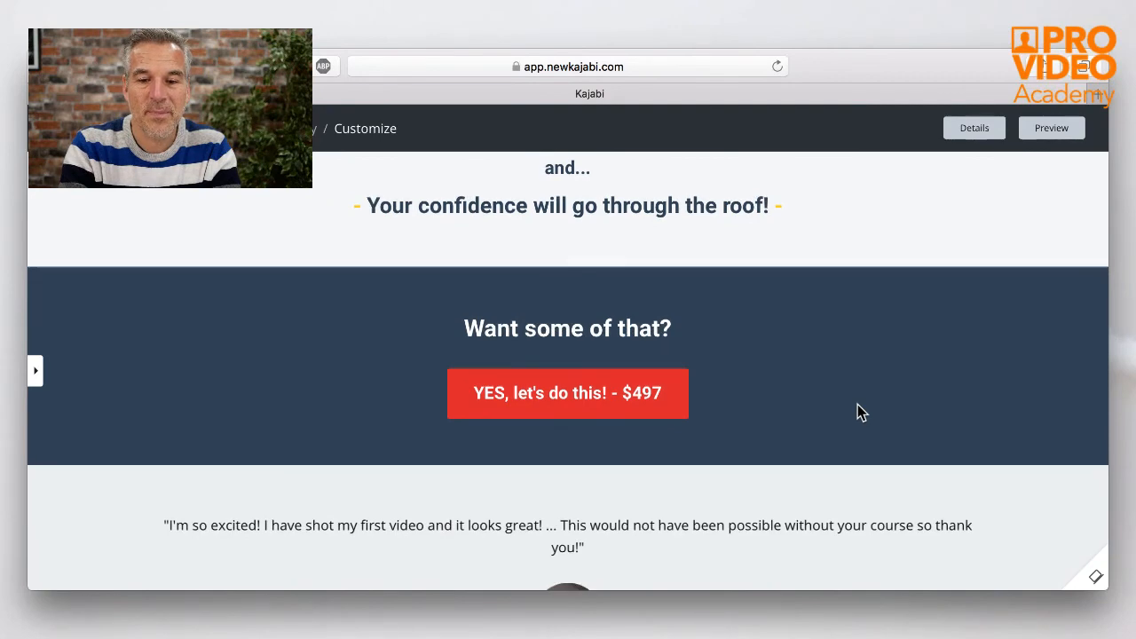
{"action": "scroll", "coordinate": [857, 404], "scroll_direction": "down", "scroll_amount": 4}
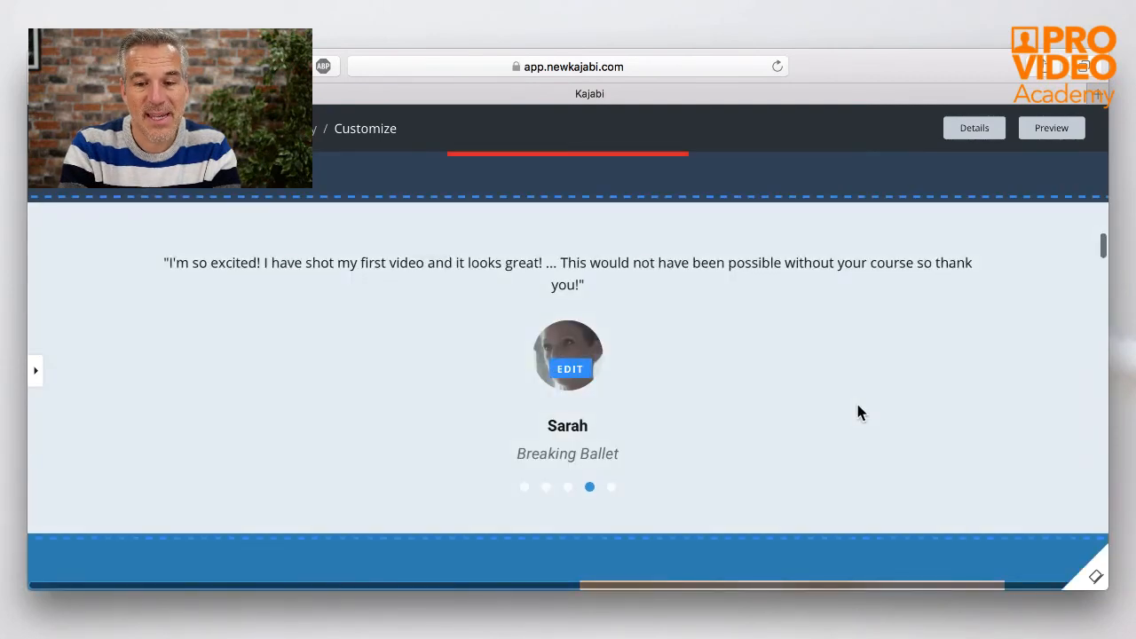
Step: Browse the landing page's membership countdown and "What are the Course Lessons?" sections
{"action": "scroll", "coordinate": [857, 411], "scroll_direction": "down", "scroll_amount": 5}
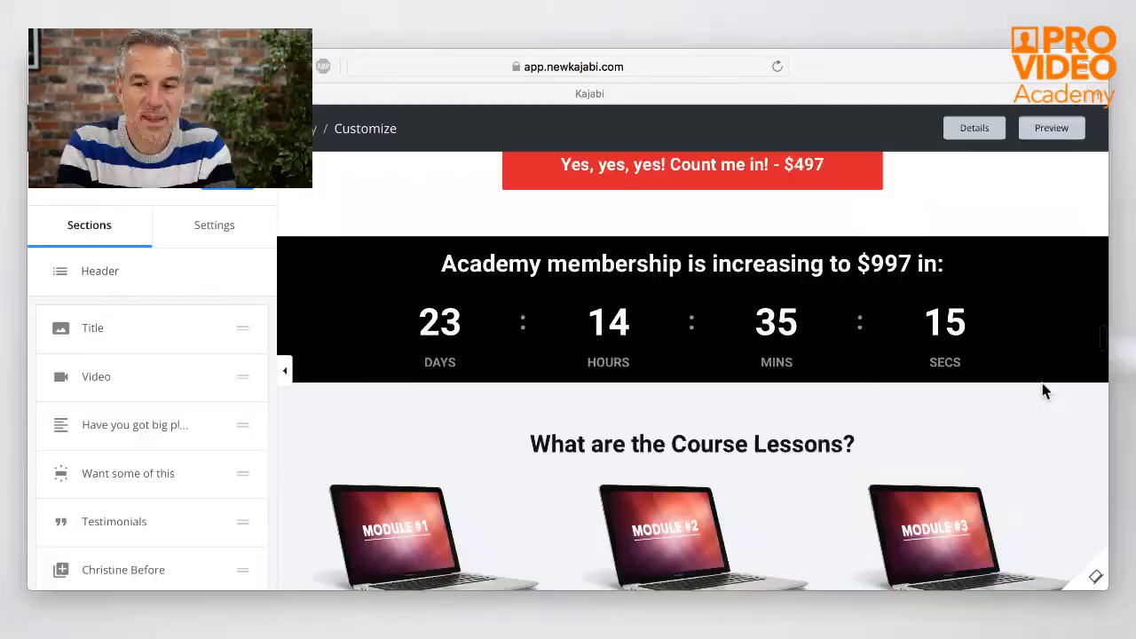
{"action": "scroll", "coordinate": [1044, 388], "scroll_direction": "down", "scroll_amount": 3}
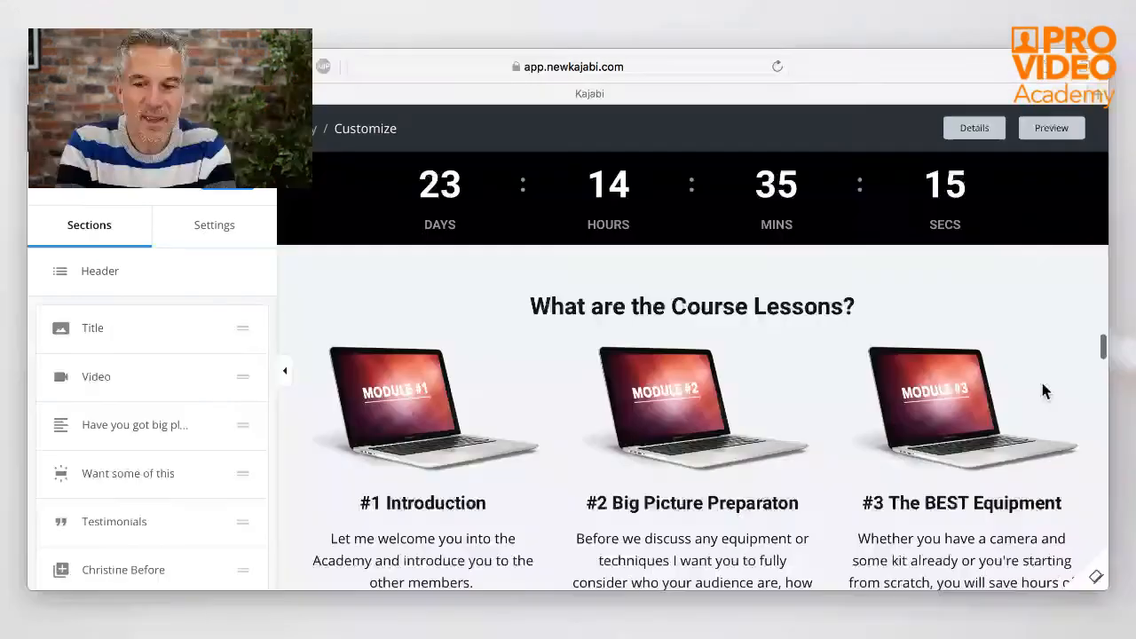